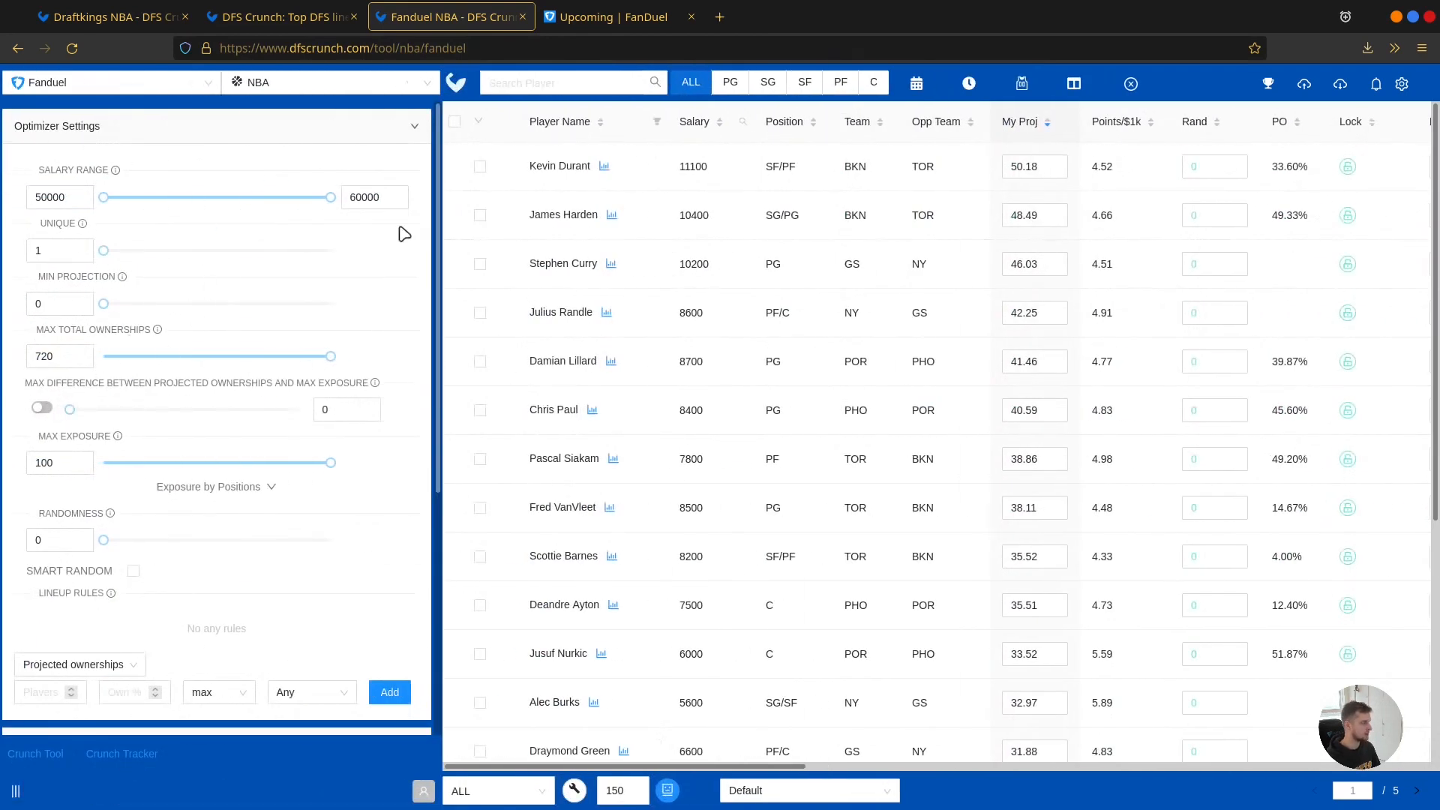
Step: Collapse the settings sidebar, set the number of lineups to 20 and build the FanDuel NBA lineups
left_click(15, 791)
left_click(656, 311)
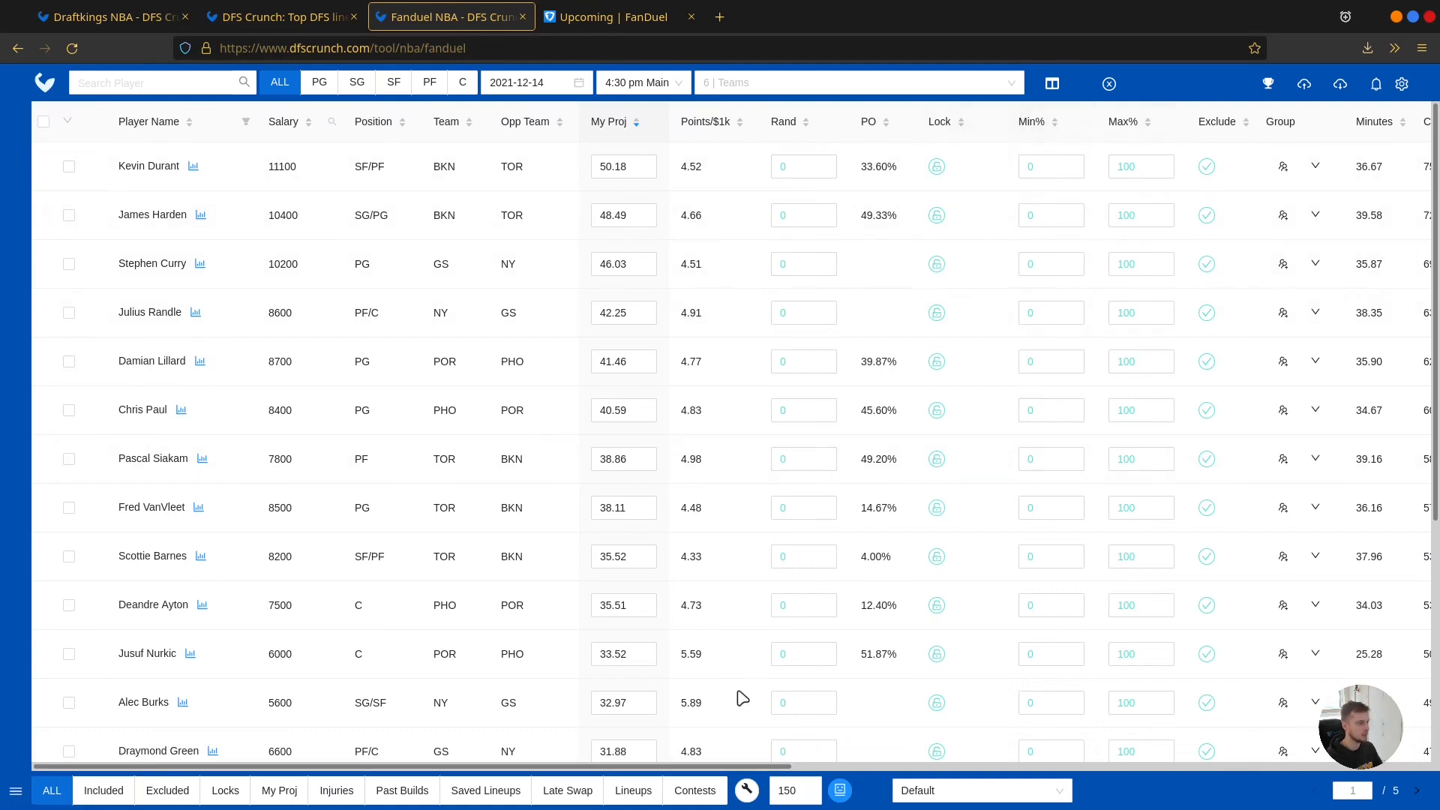
double_click(789, 780)
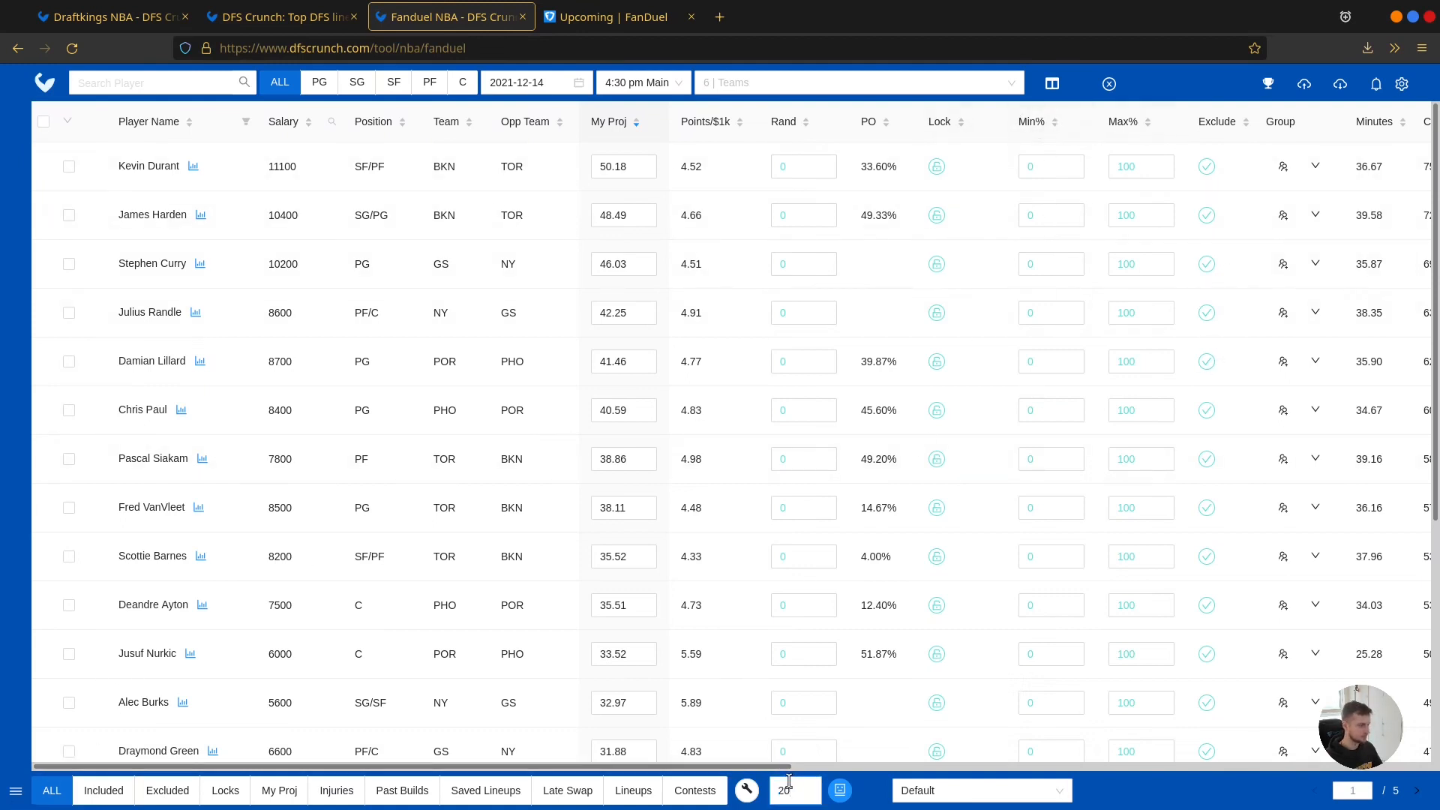
left_click(746, 800)
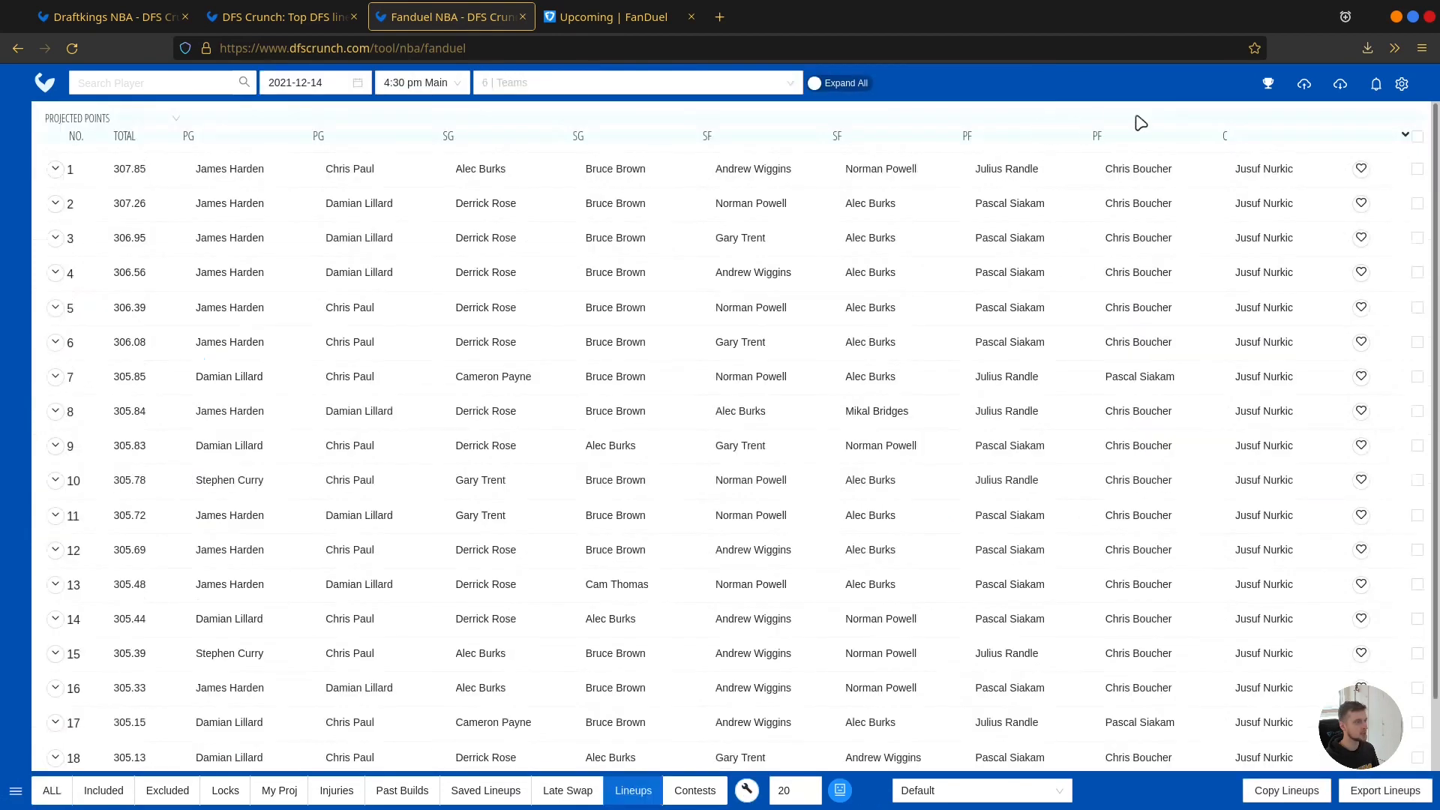
Step: Return to the full player list and expand the Players exposure summary in the settings sidebar
left_click(52, 786)
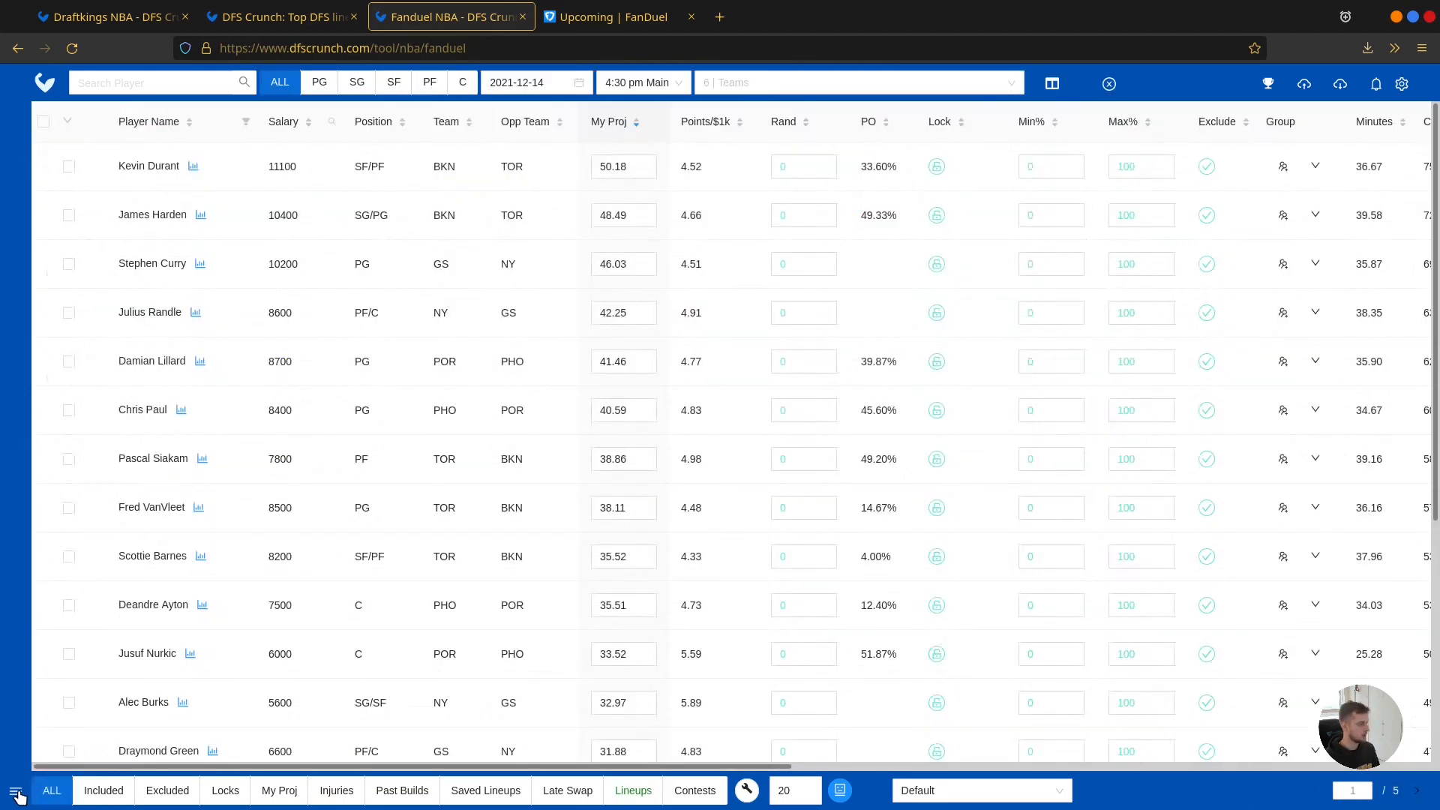
left_click(15, 792)
scroll(150, 525, "down", 5)
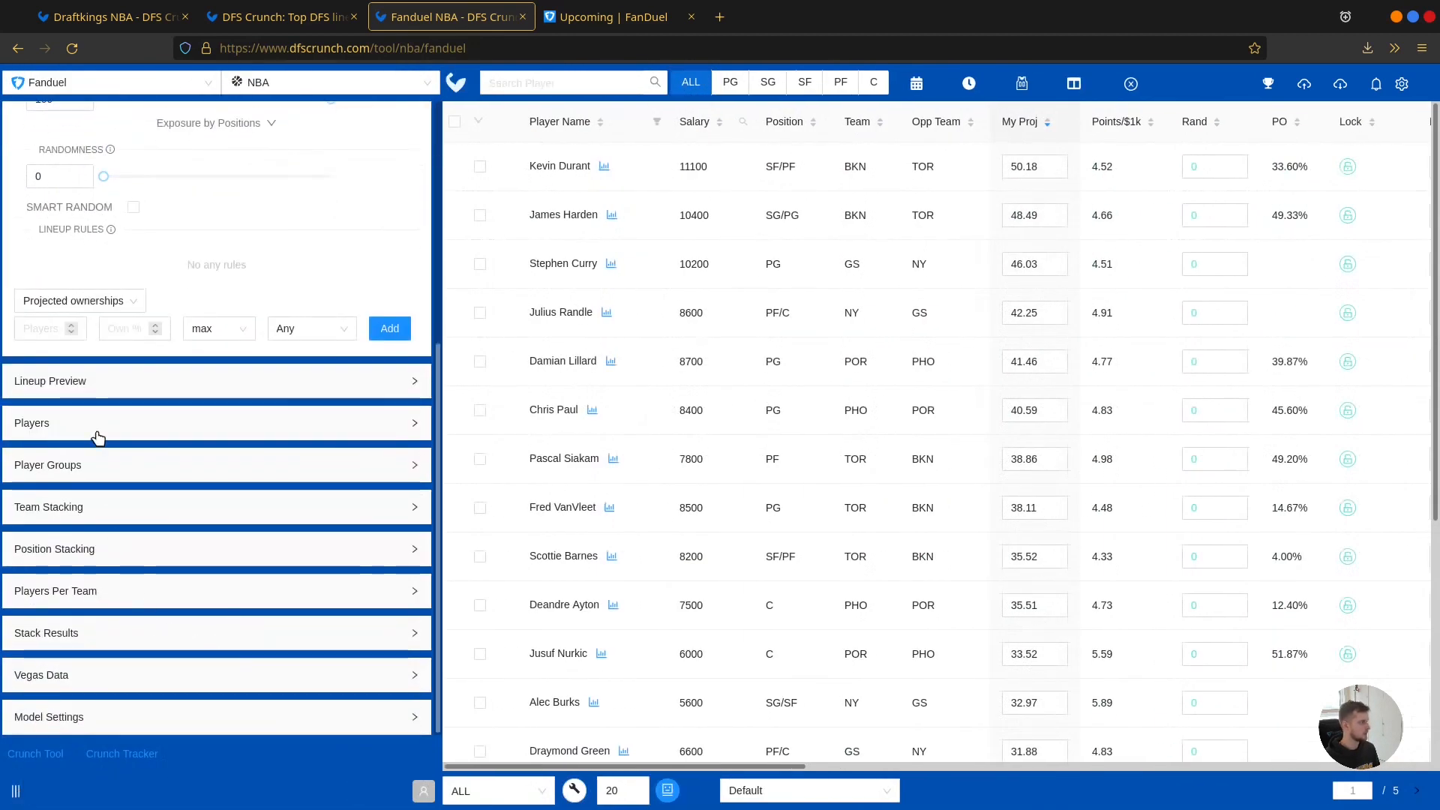
left_click(98, 437)
scroll(207, 324, "up", 5)
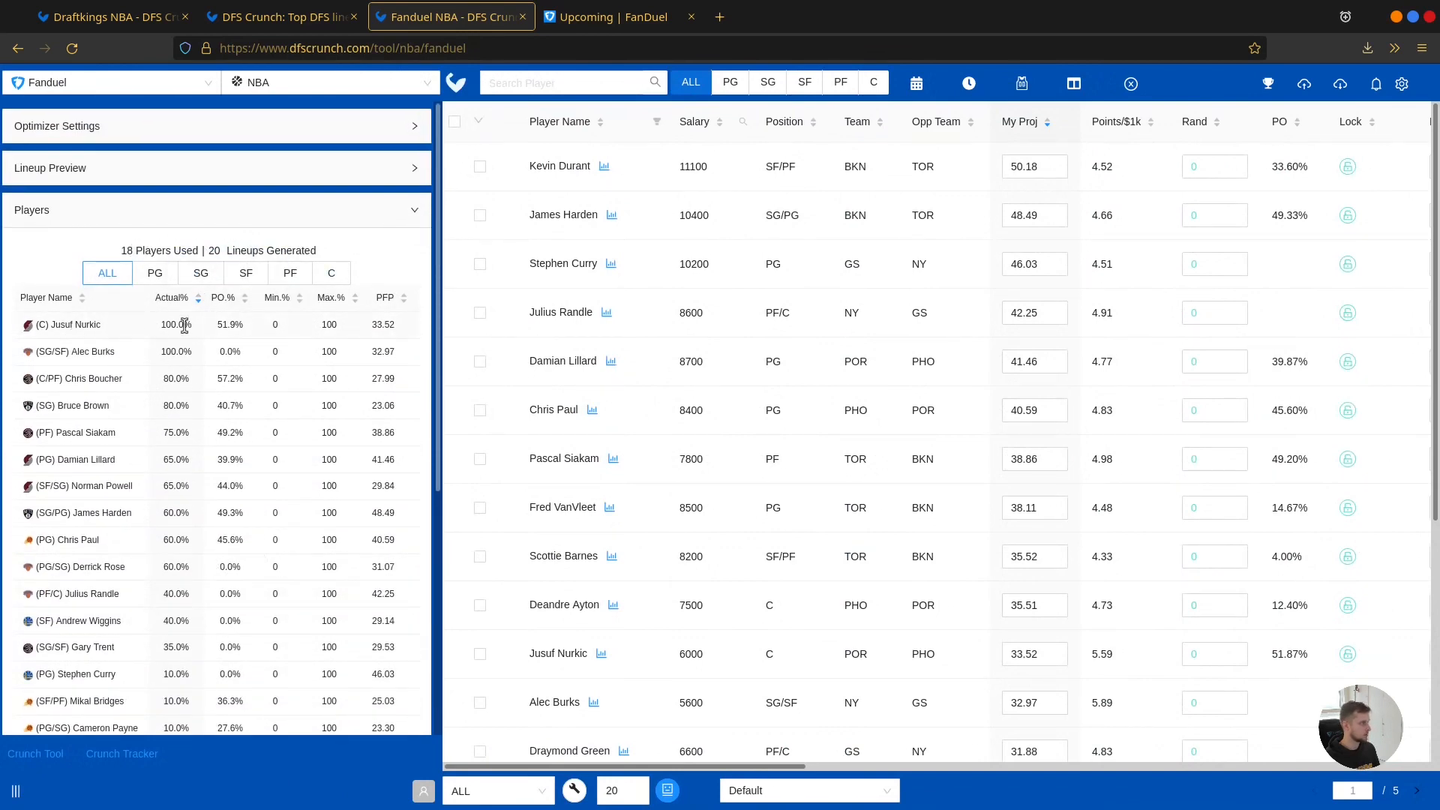
scroll(217, 352, "down", 2)
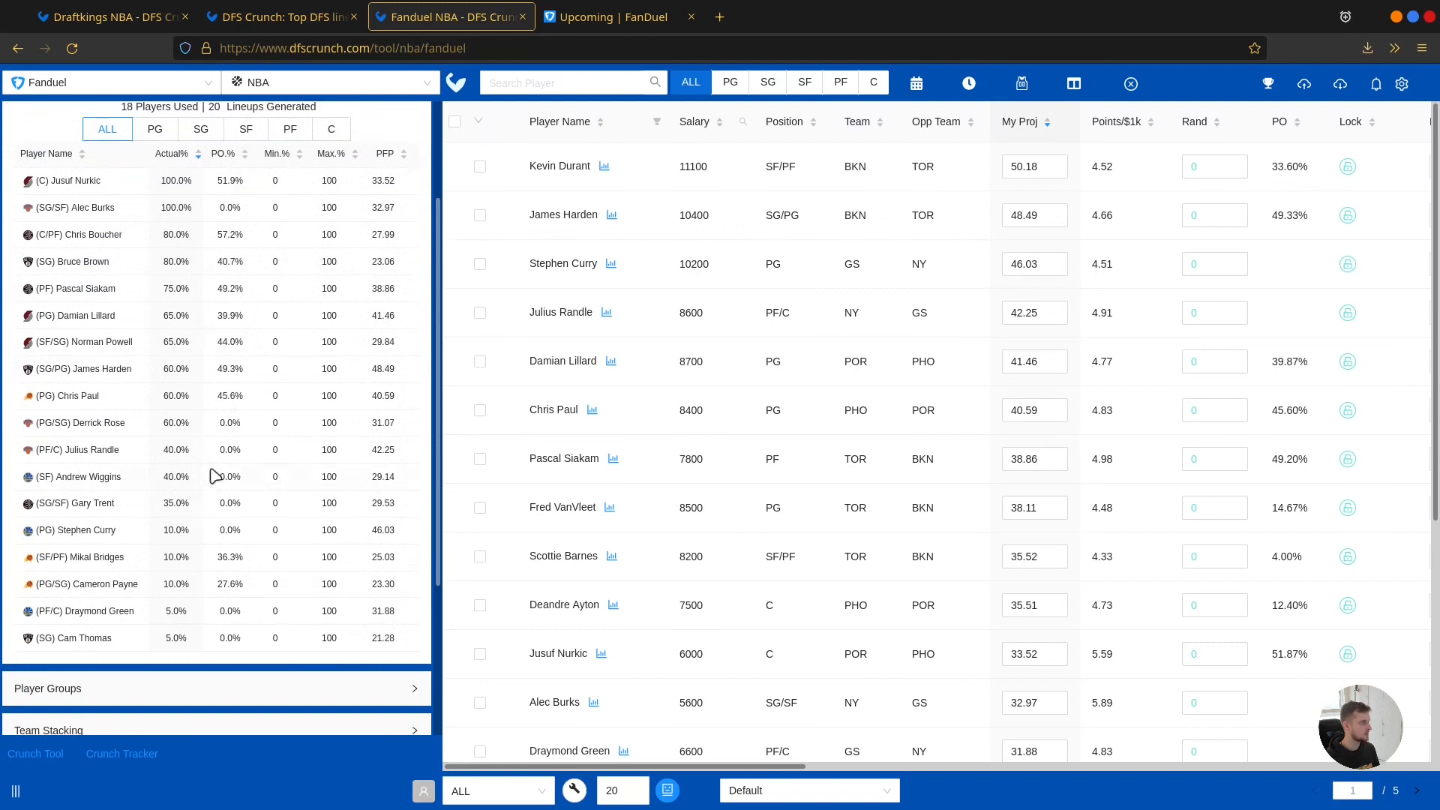
scroll(120, 468, "up", 1)
Step: Locate the Max% column in the player table and select Kevin Durant's maximum exposure value
scroll(851, 306, "right", 1)
scroll(840, 247, "right", 2)
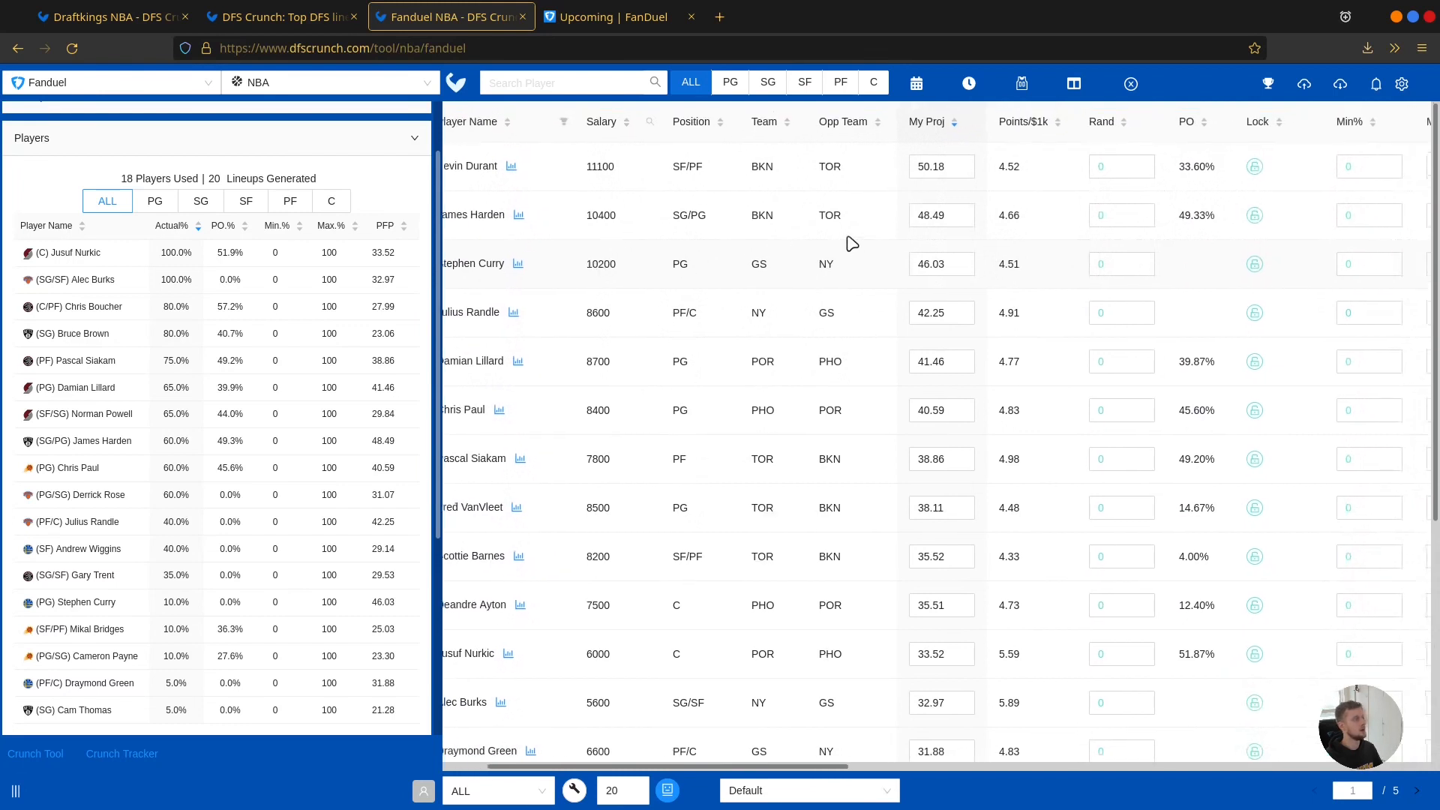
scroll(697, 322, "right", 2)
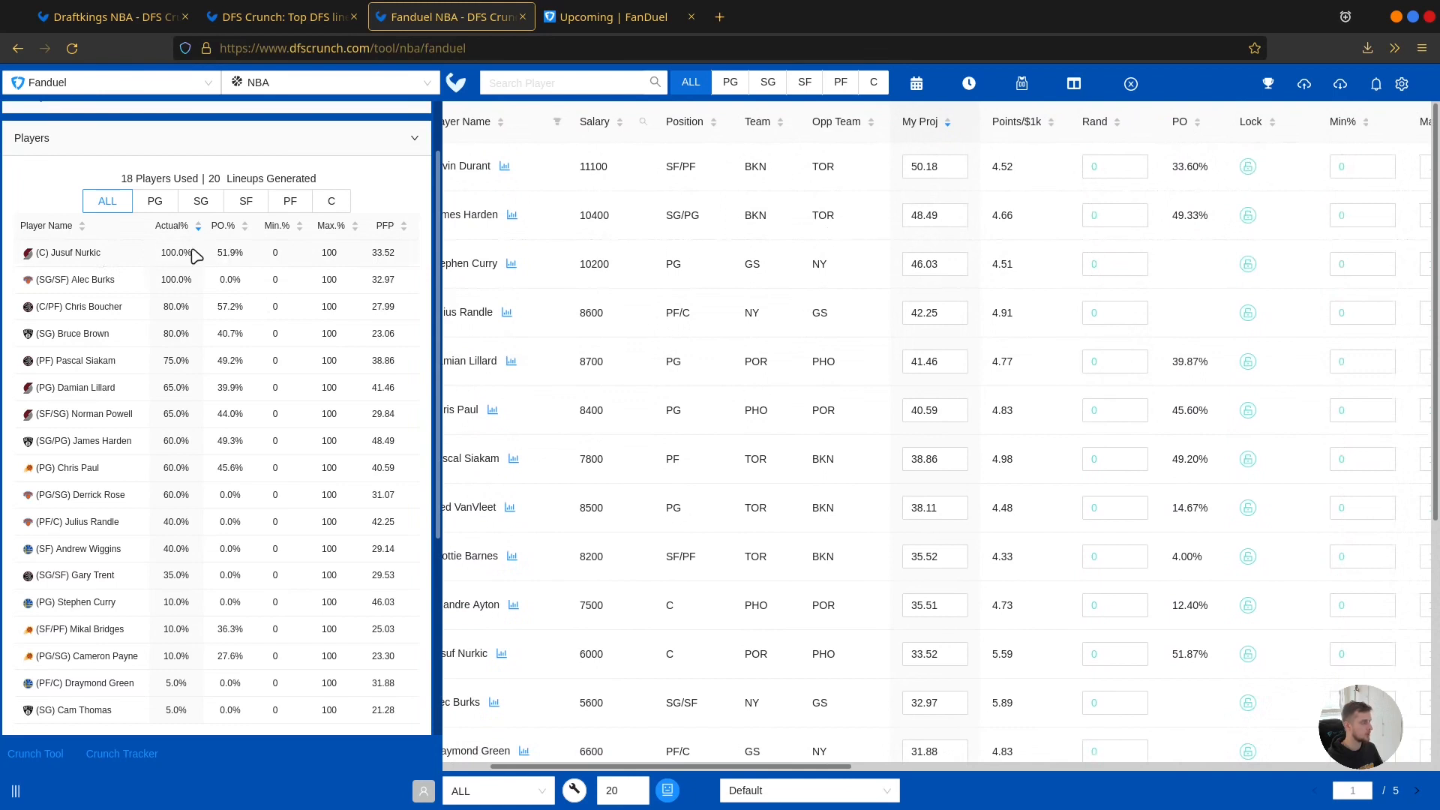
scroll(834, 271, "right", 6)
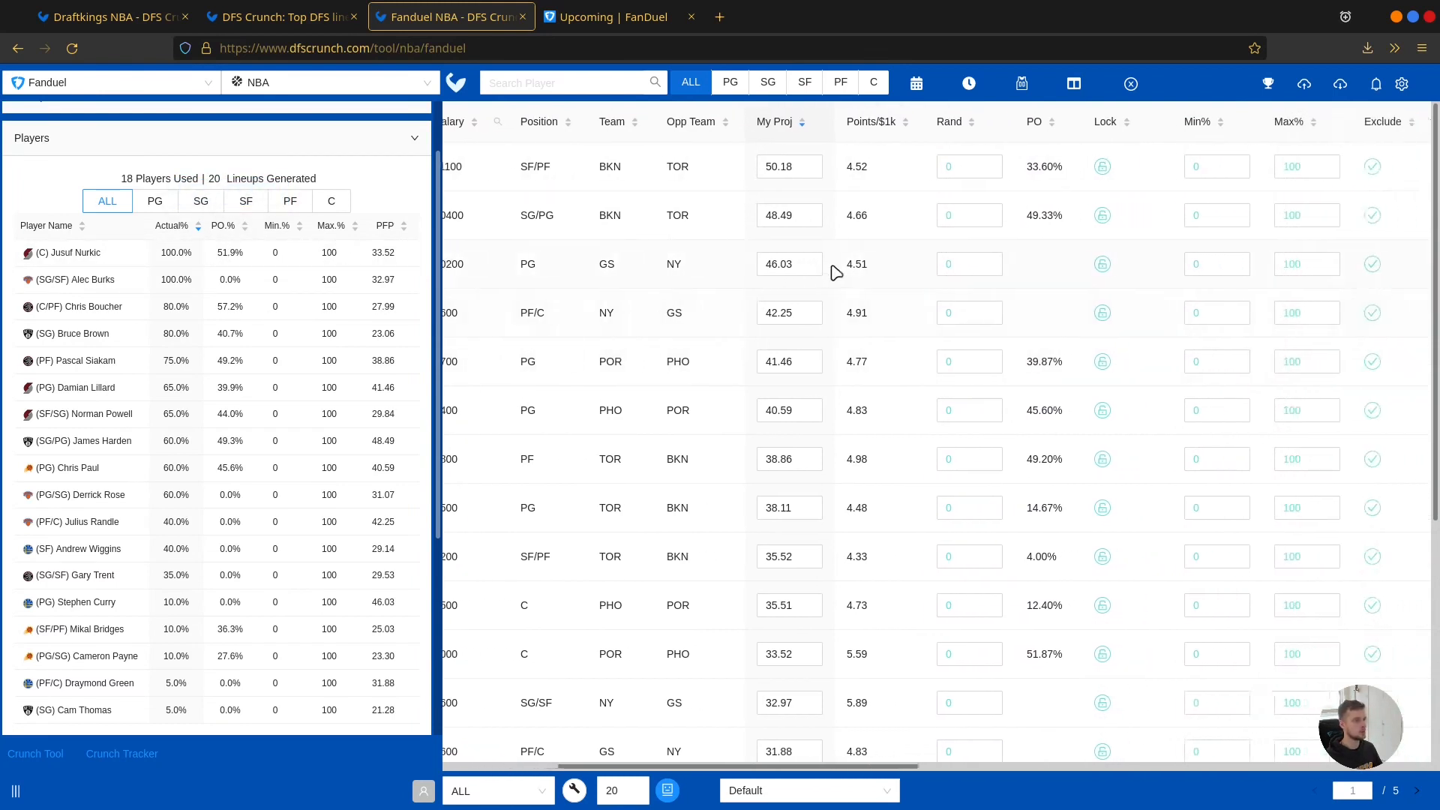
scroll(834, 272, "right", 2)
double_click(1252, 166)
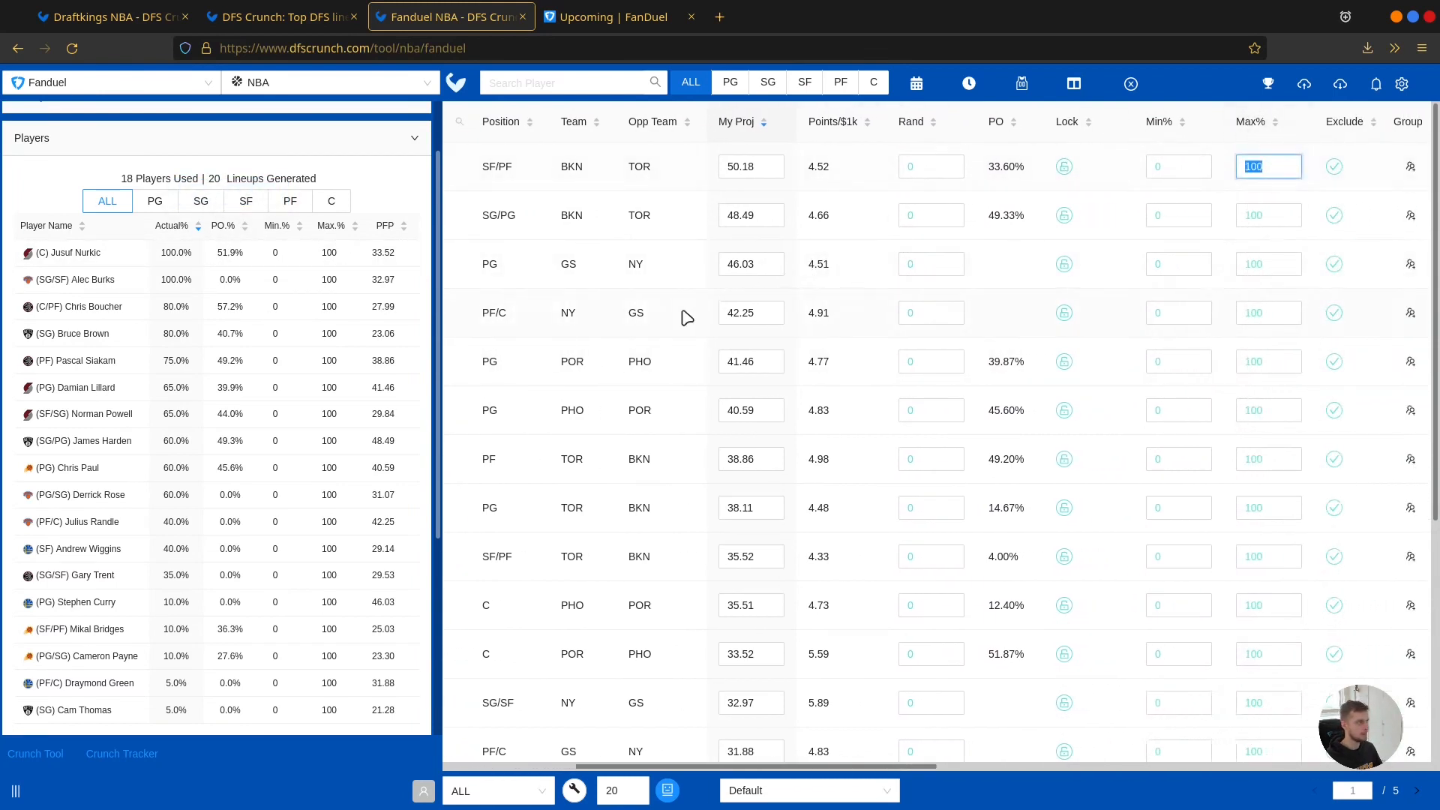
Step: Filter the player table by Jusuf Nurkic, Norman Powell and Chris Boucher in turn from the exposure summary, returning to Jusuf Nurkic
left_click(79, 252)
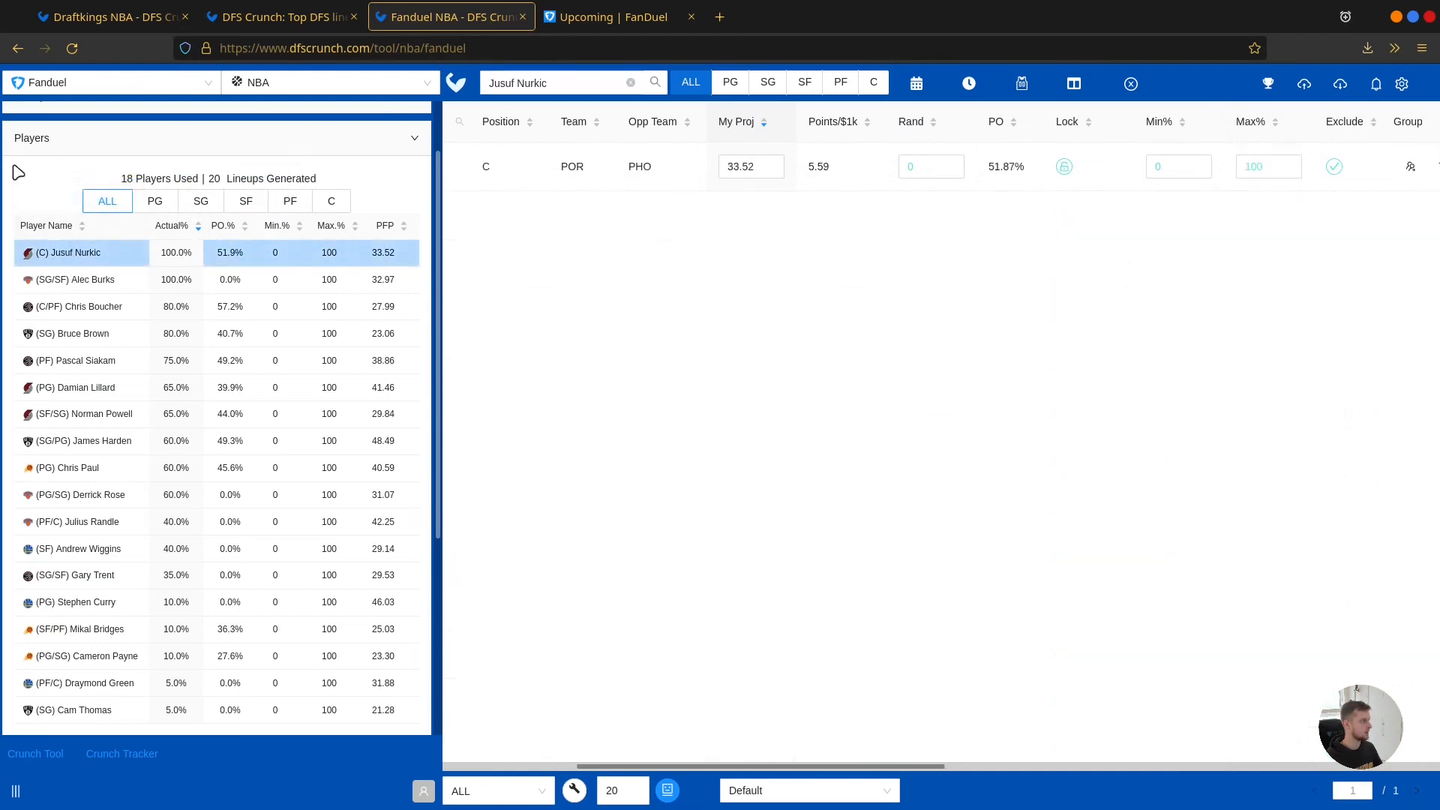
scroll(655, 216, "left", 3)
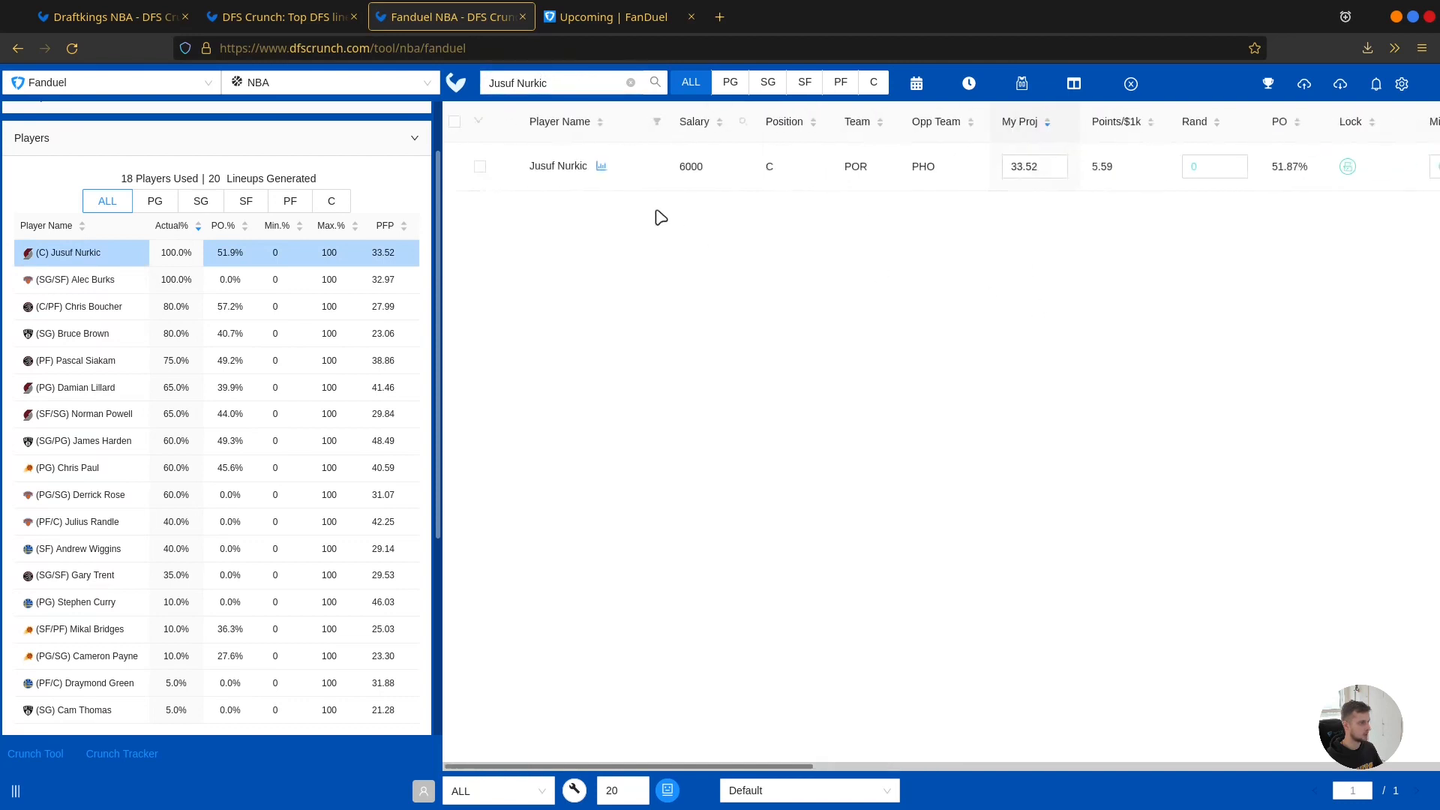
scroll(750, 218, "right", 6)
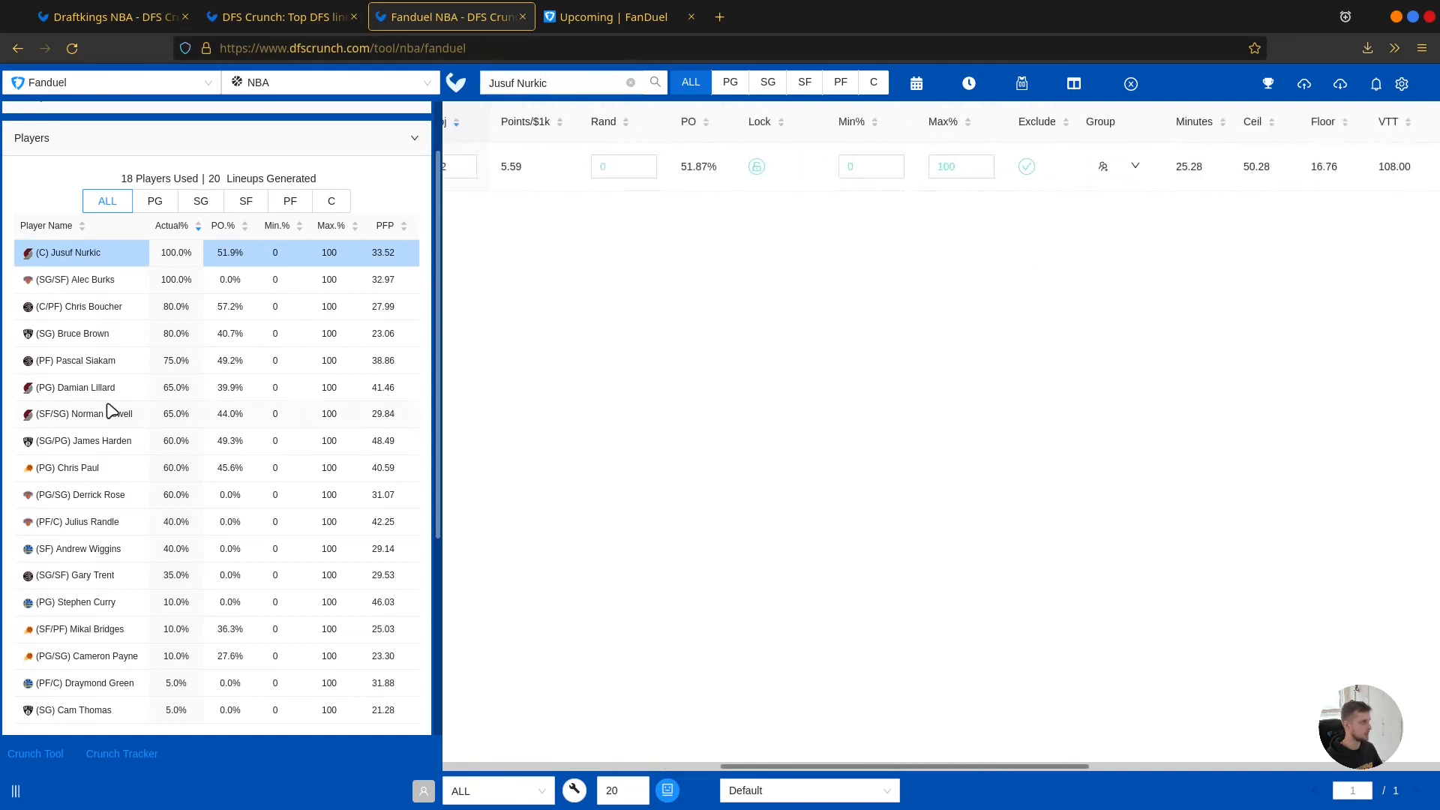
left_click(79, 414)
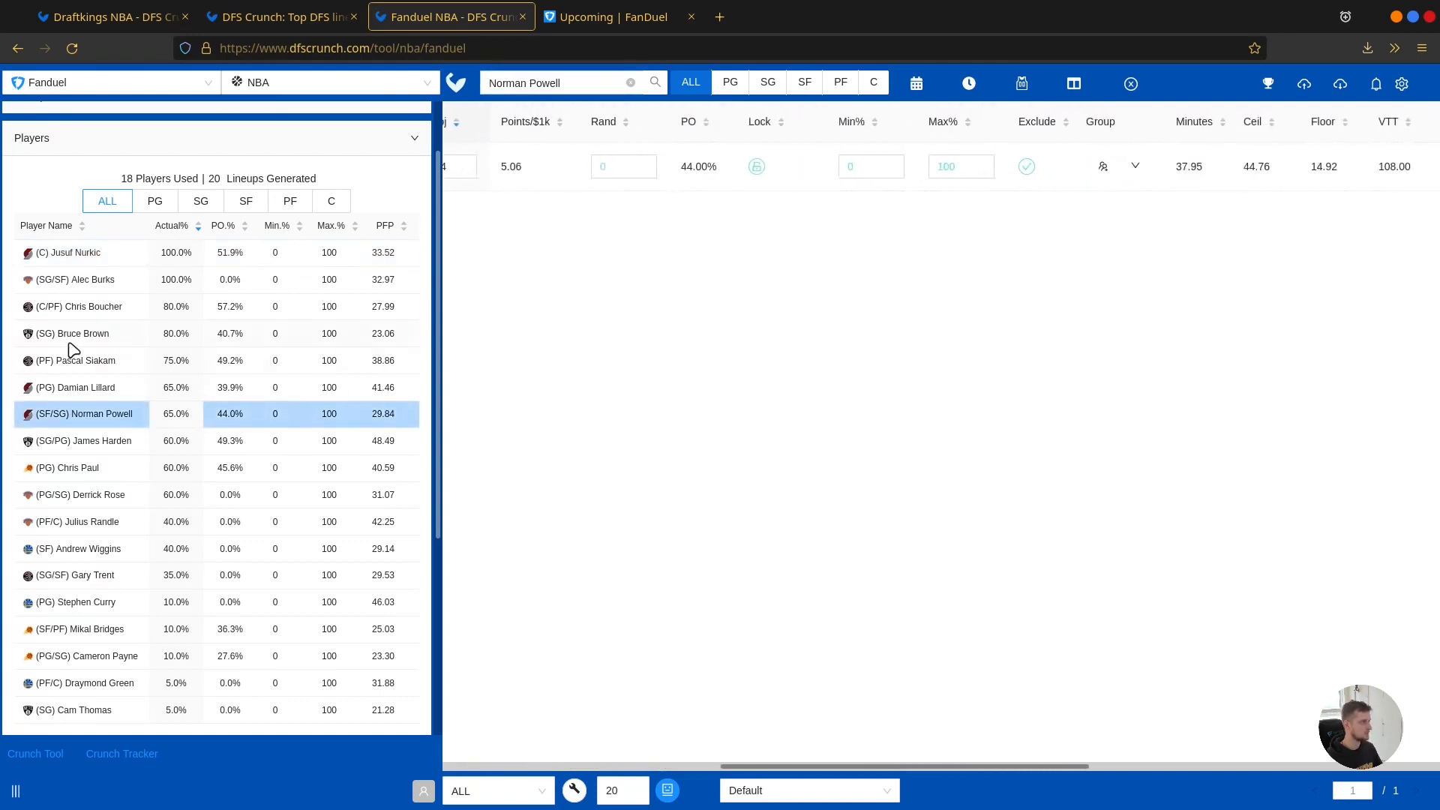
left_click(85, 307)
left_click(83, 253)
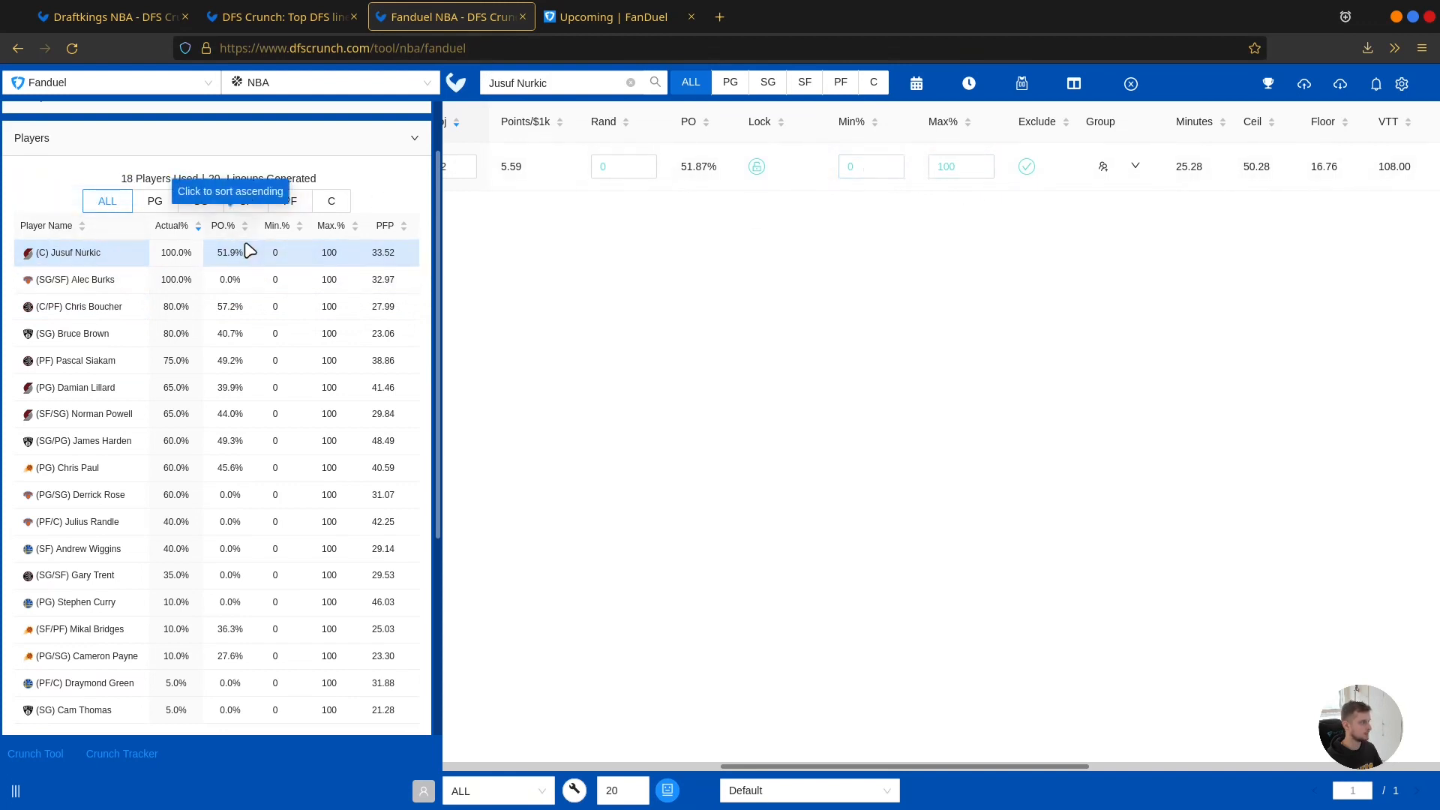
Step: Set Jusuf Nurkic's maximum exposure to 25 in the player table and rebuild the lineups
left_click(169, 253)
double_click(944, 166)
type("25")
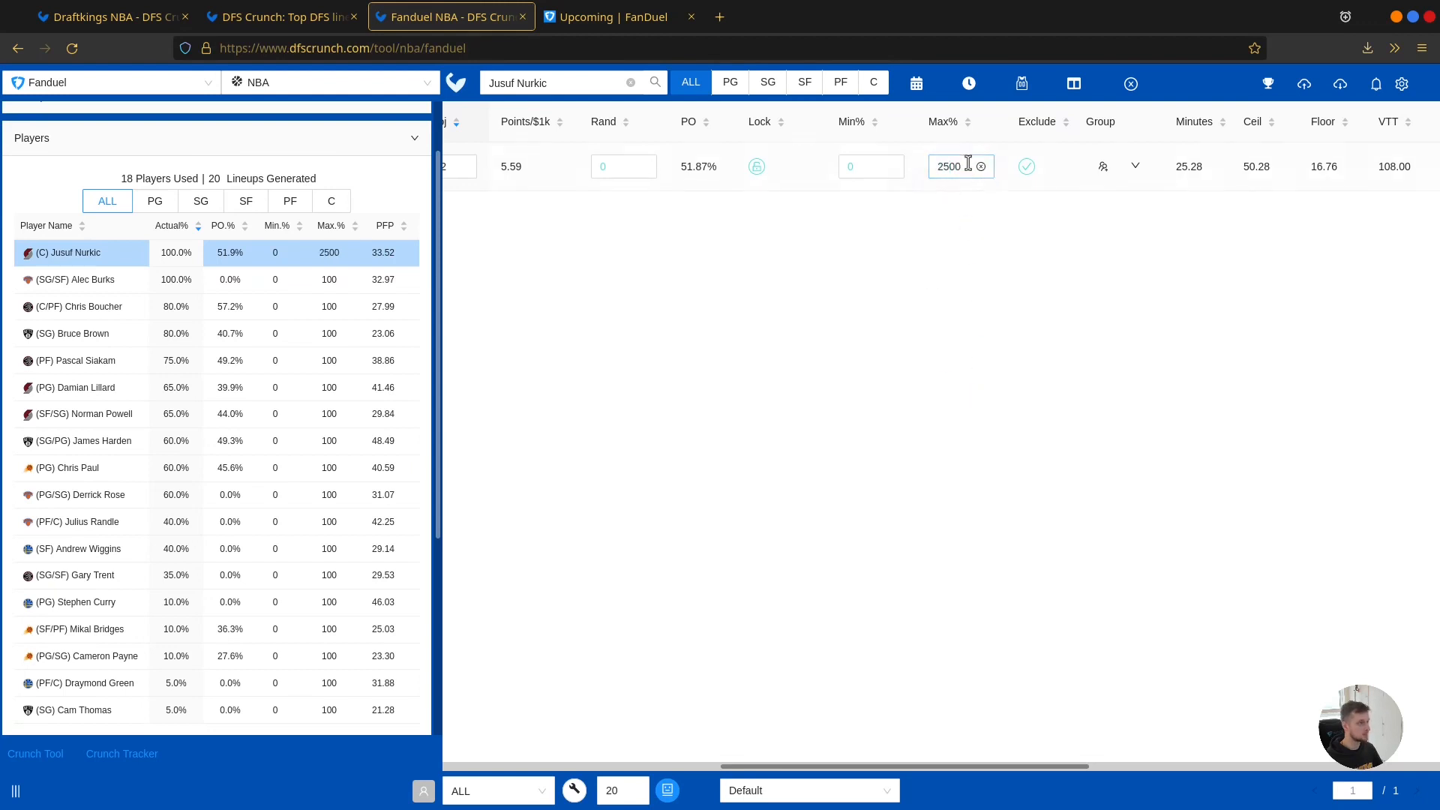
double_click(961, 165)
type("25")
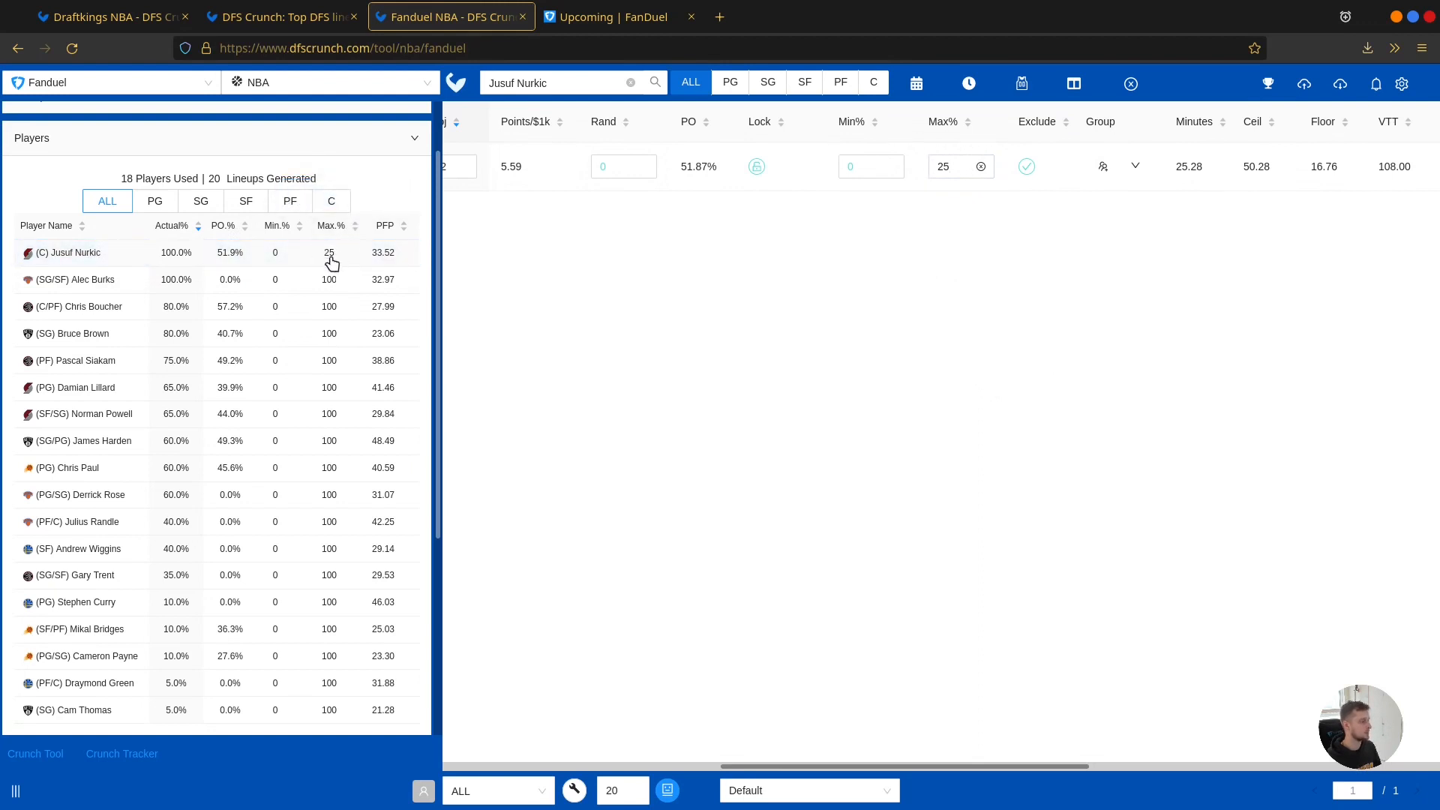
left_click(575, 789)
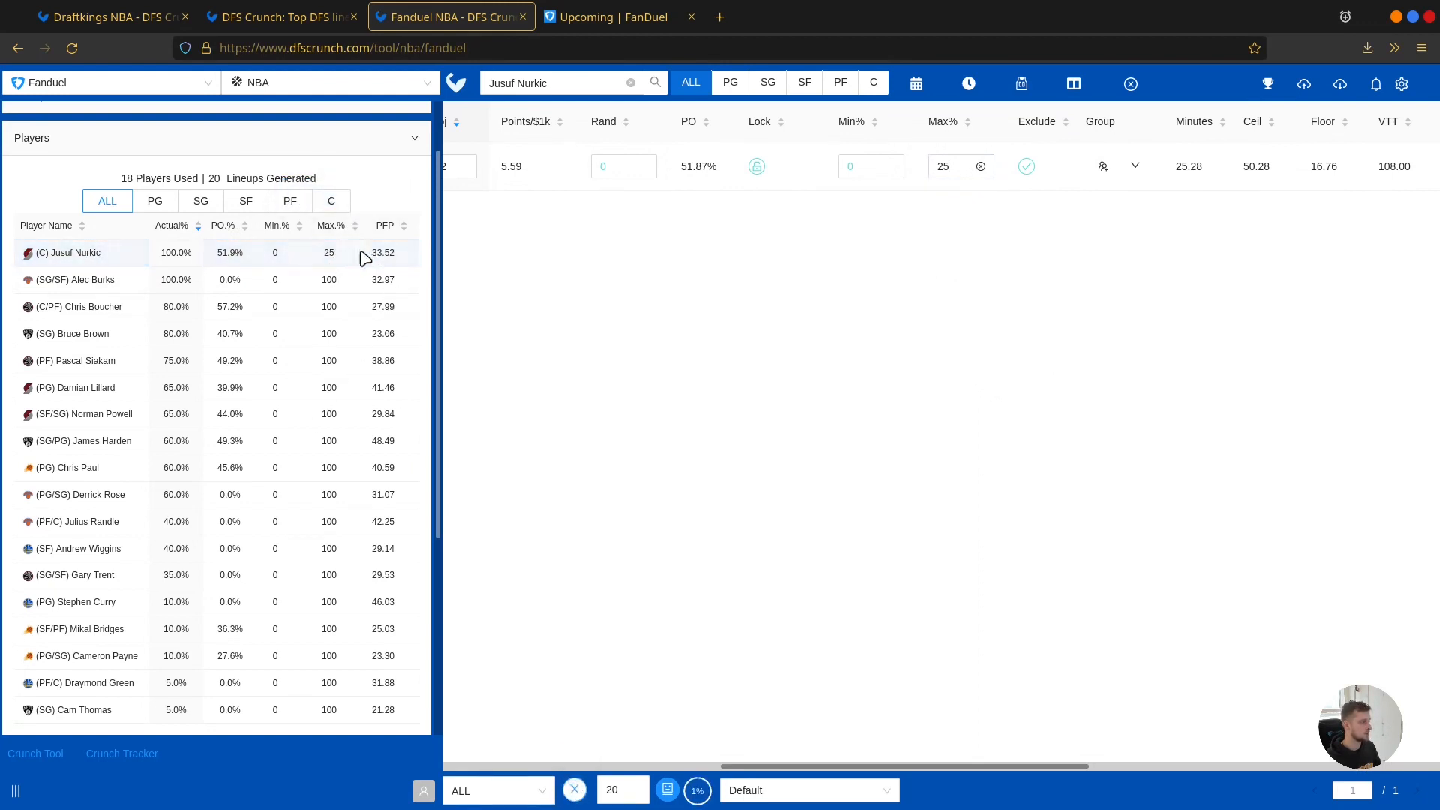
Step: Expand the Optimizer Settings and review the salary, exposure, randomness and lineup rule options
scroll(248, 251, "up", 2)
left_click(186, 133)
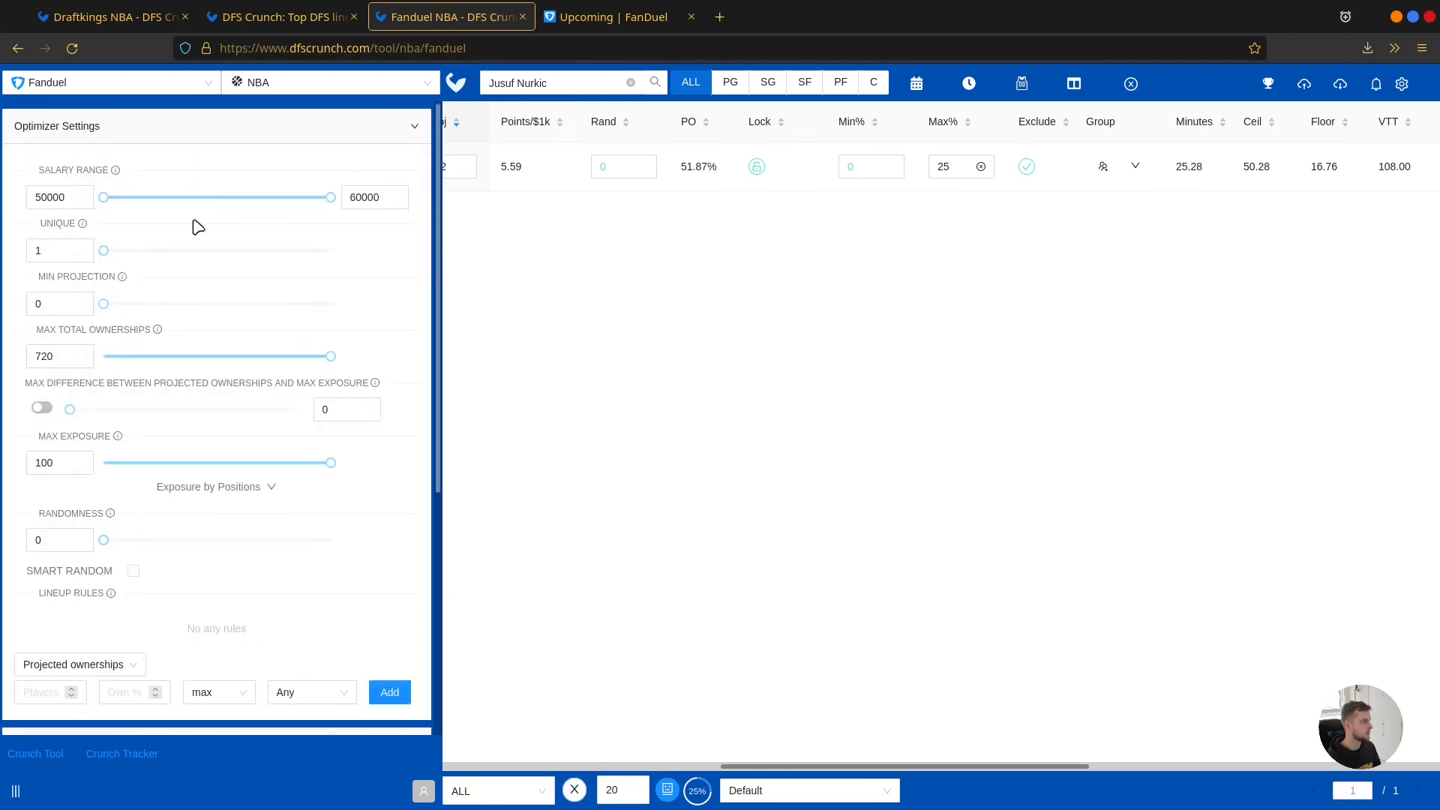
scroll(173, 547, "down", 4)
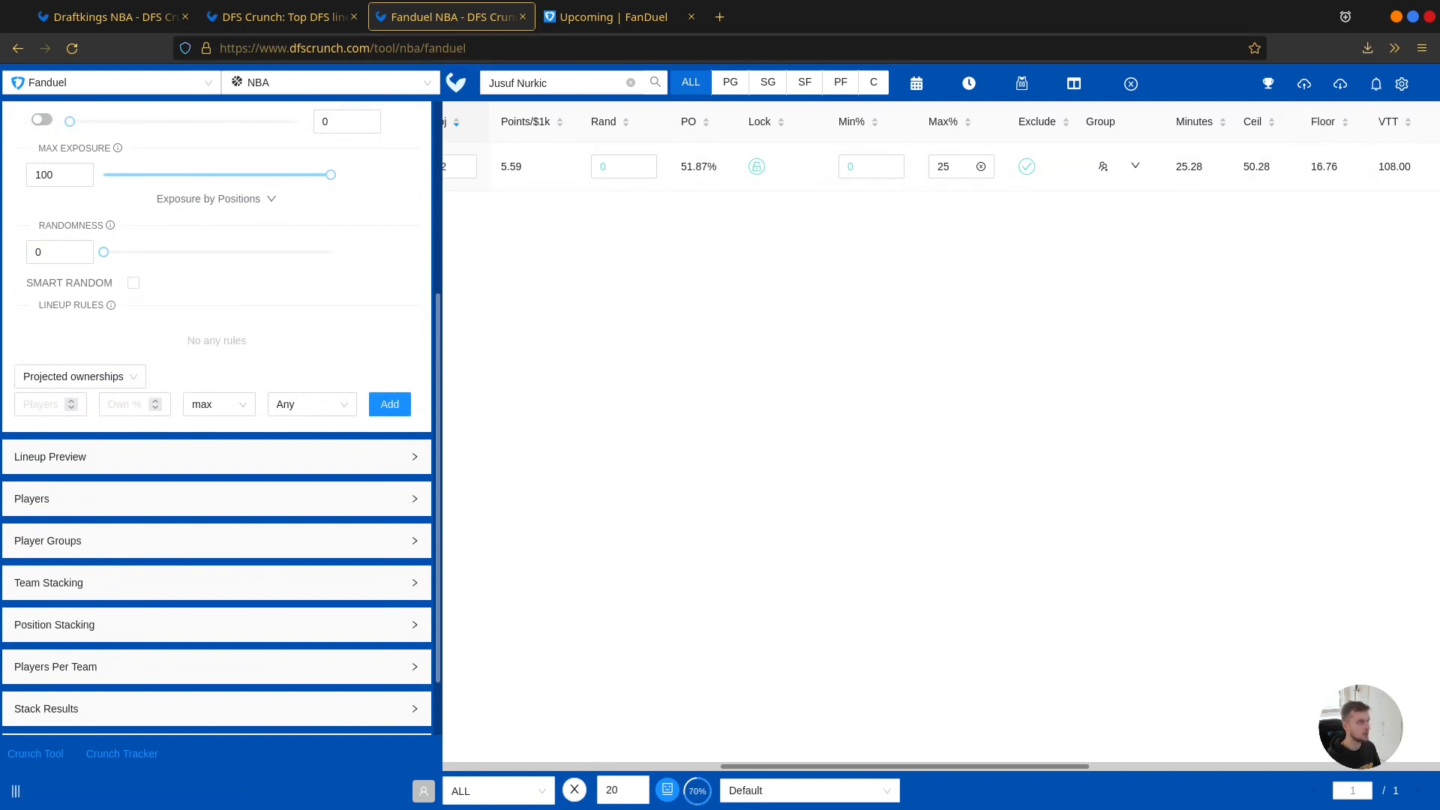
scroll(187, 578, "up", 4)
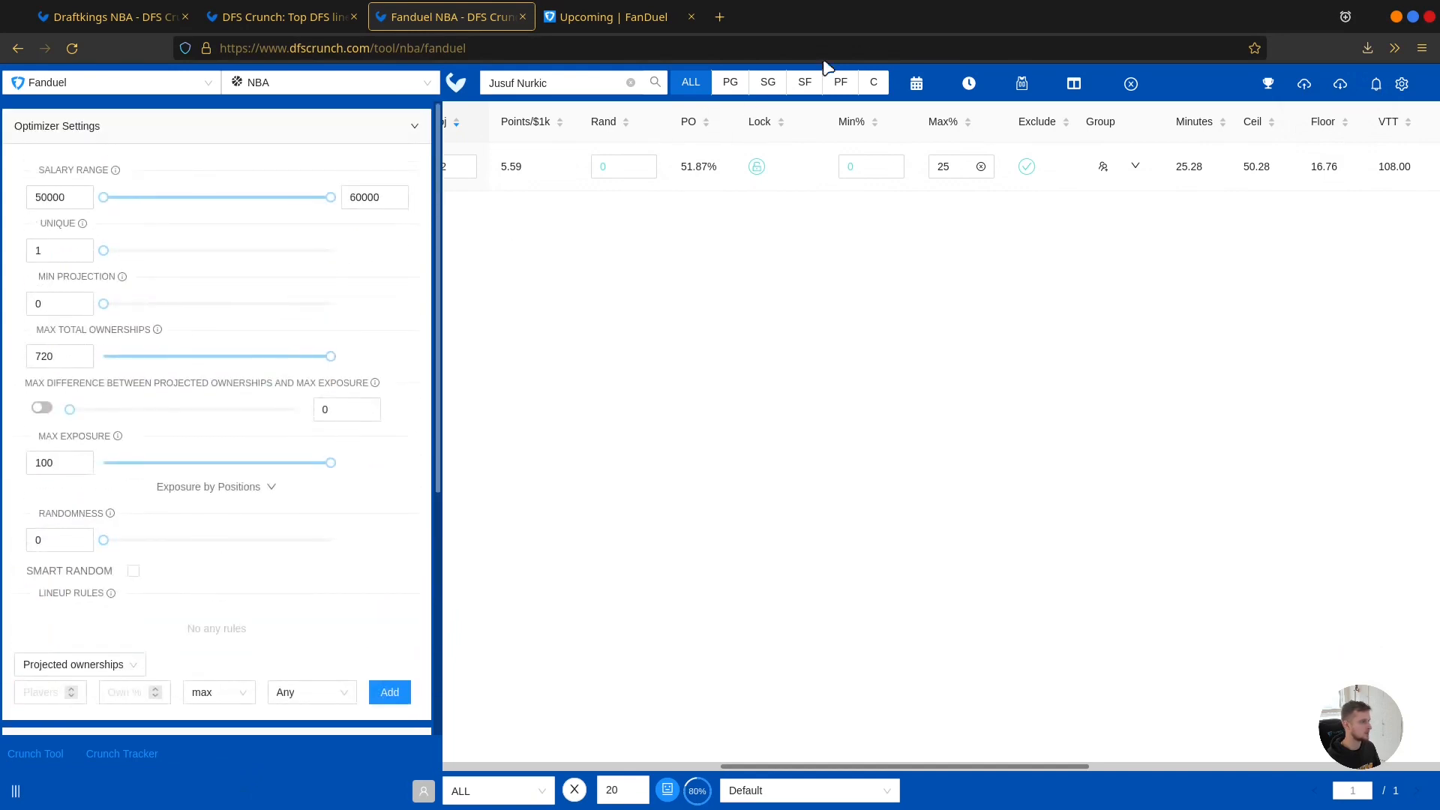
mouse_move(972, 84)
scroll(322, 559, "down", 4)
Step: Reopen the Players exposure summary and check Jusuf Nurkic's actual, minimum and maximum exposure for the rebuilt lineups
left_click(165, 500)
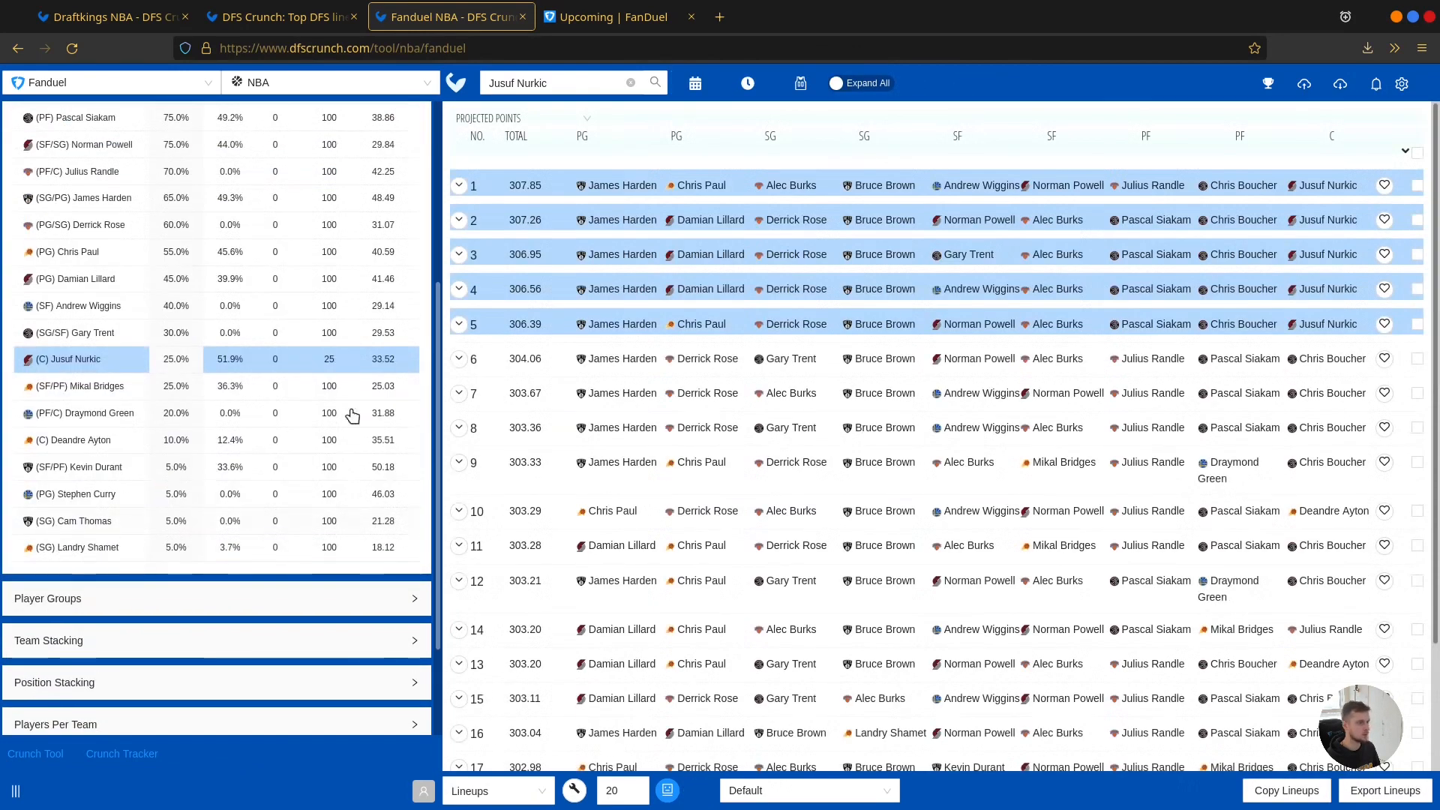
scroll(215, 536, "up", 3)
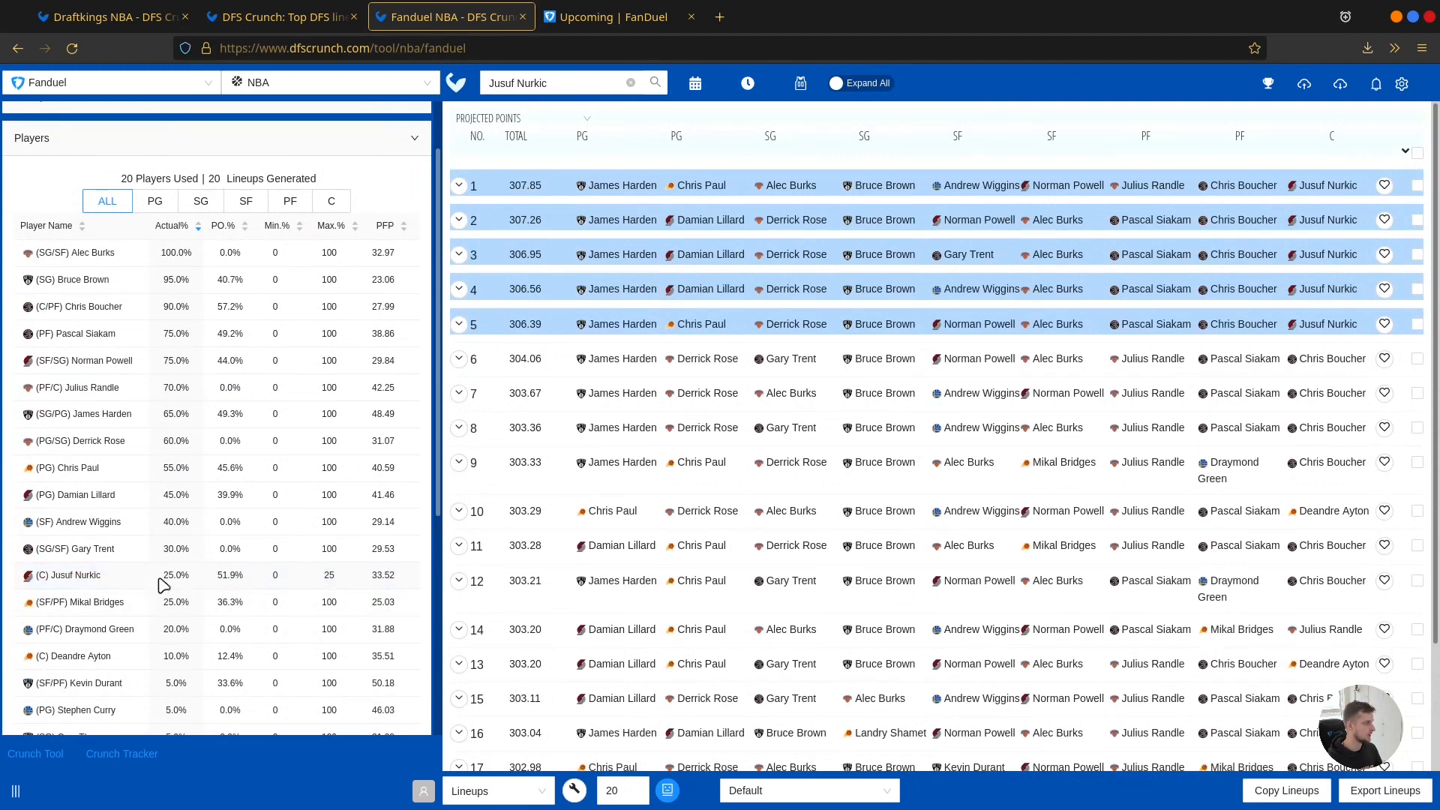
scroll(173, 585, "down", 1)
scroll(210, 608, "up", 2)
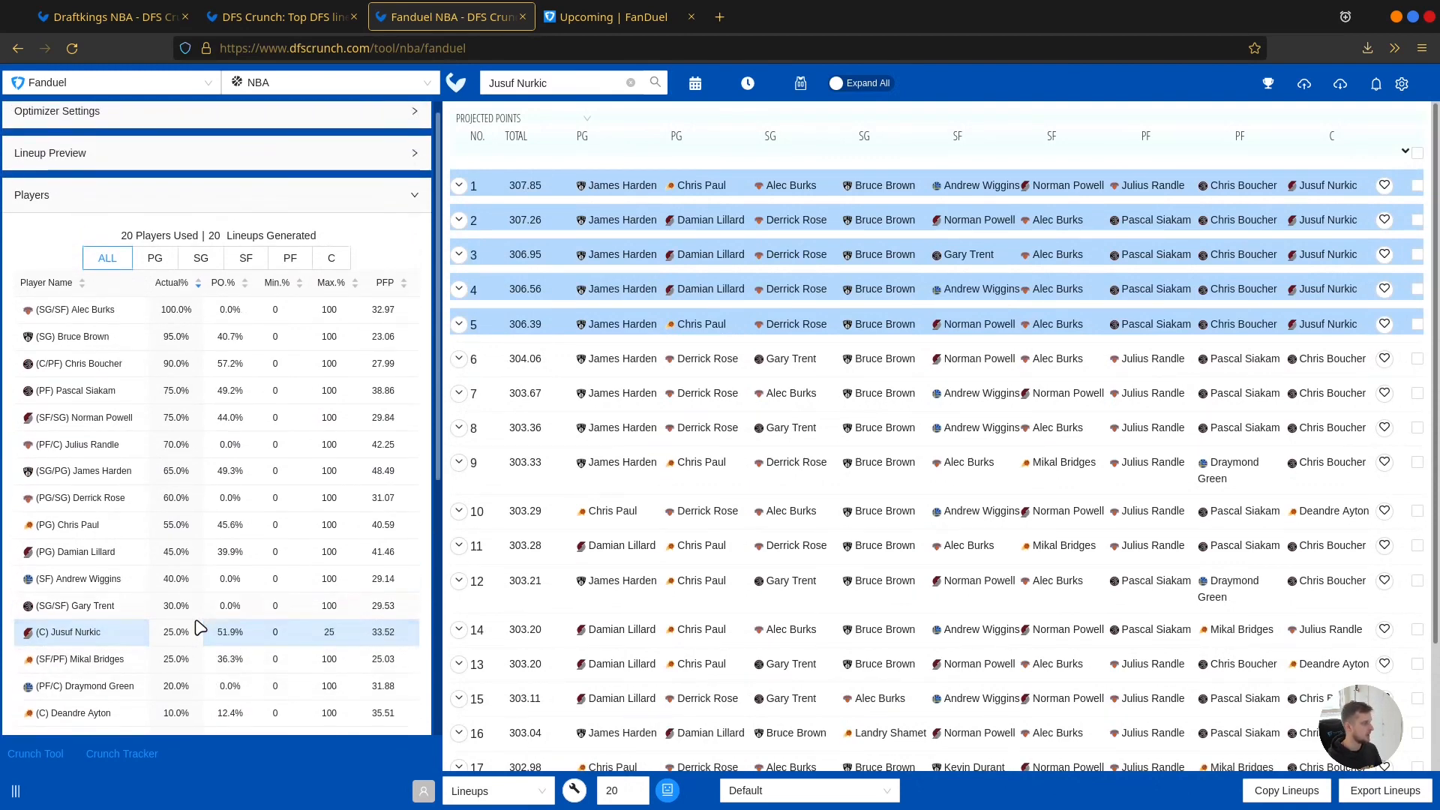
left_click(329, 637)
left_click(278, 631)
left_click(275, 633)
left_click(319, 640)
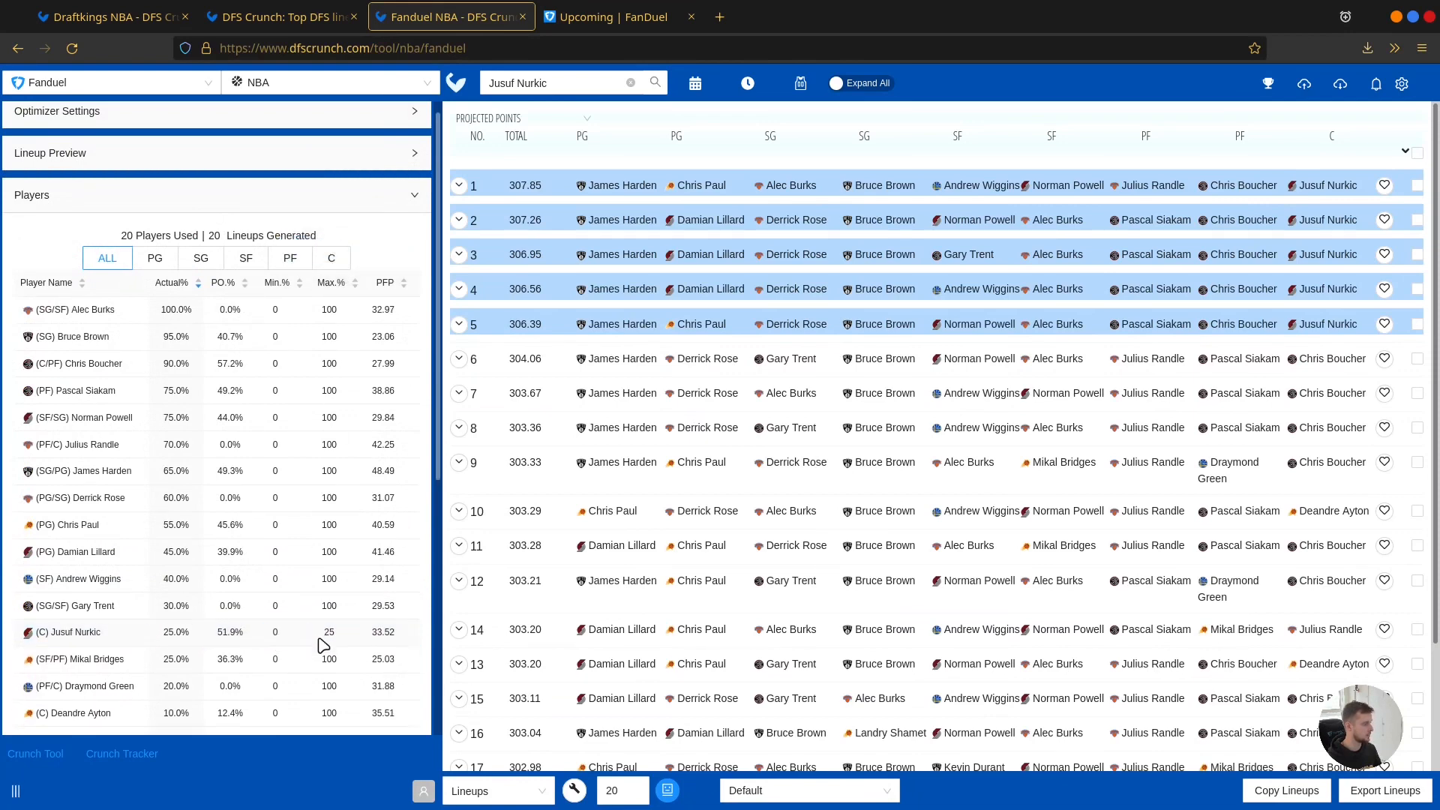
Step: Return to the player table view and set Jusuf Nurkic's maximum exposure to 50 directly in the exposure summary
left_click(491, 791)
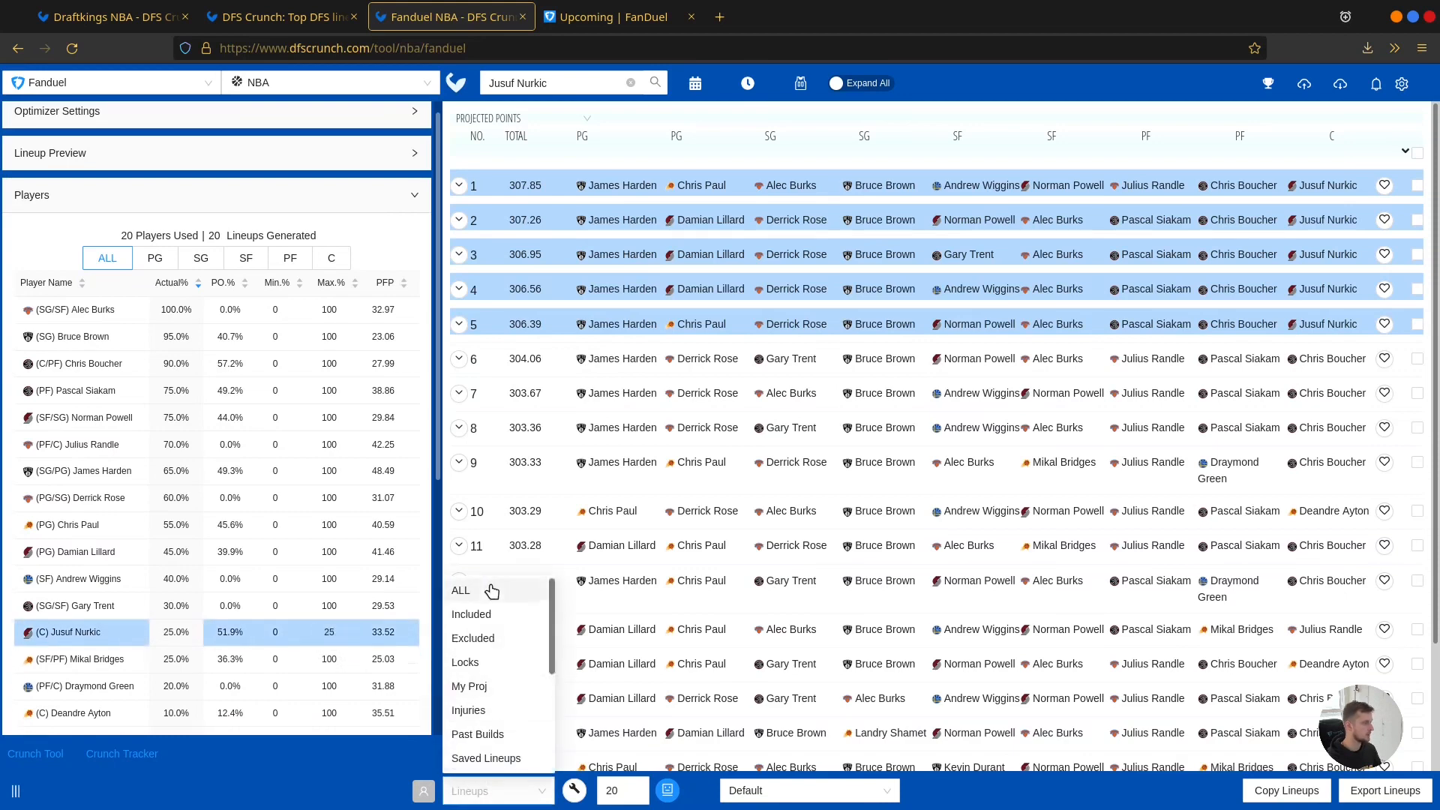
left_click(491, 591)
scroll(1125, 225, "right", 5)
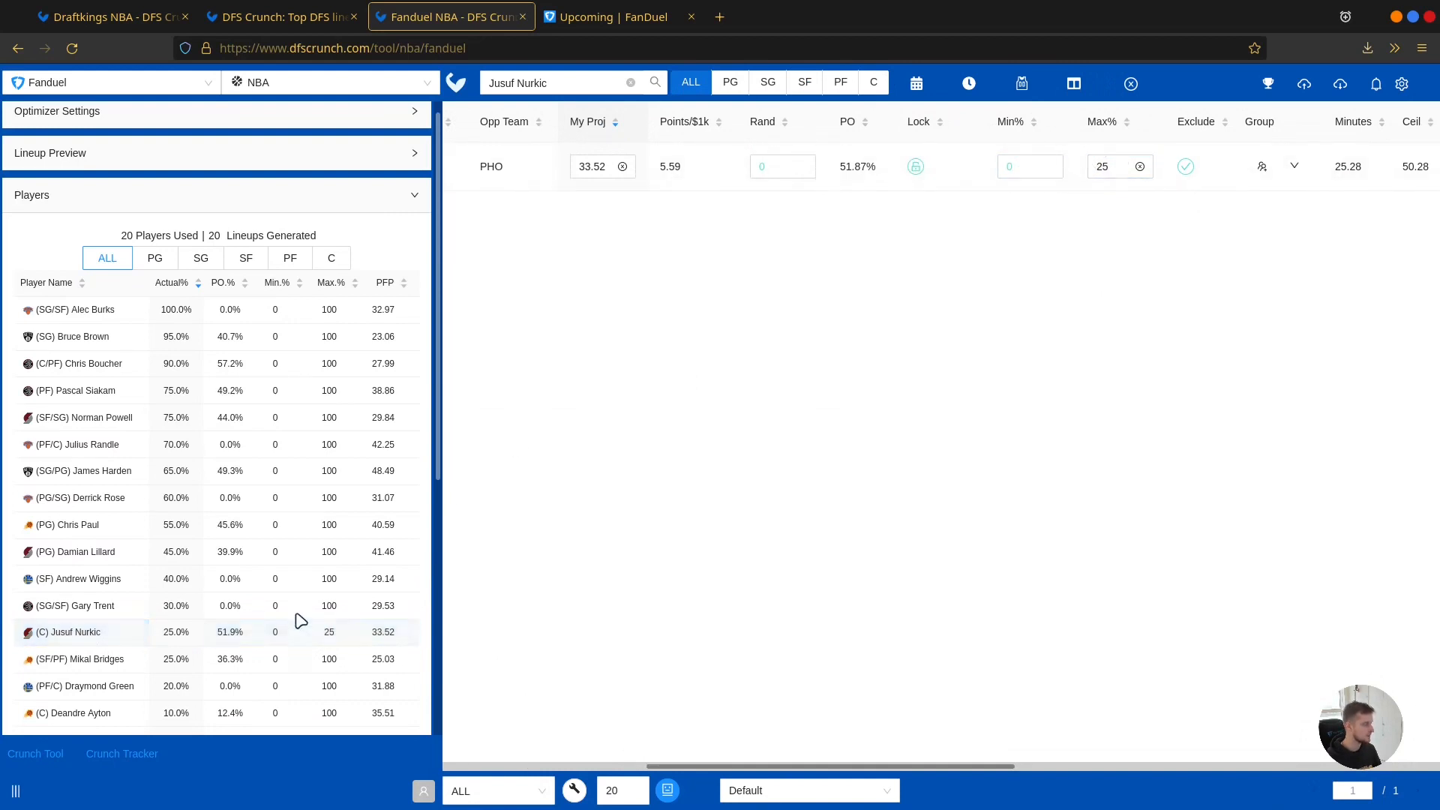
left_click(330, 631)
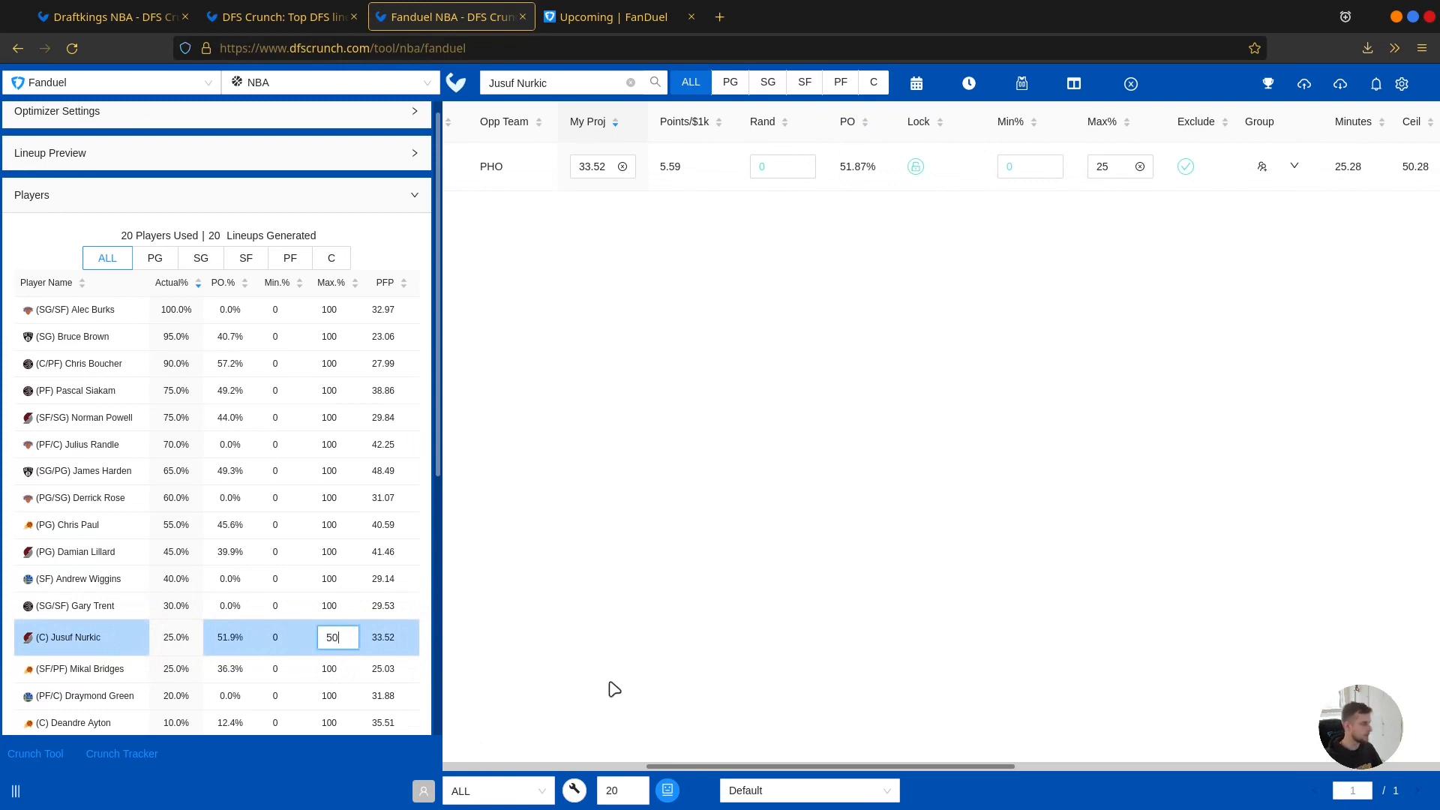
left_click(677, 553)
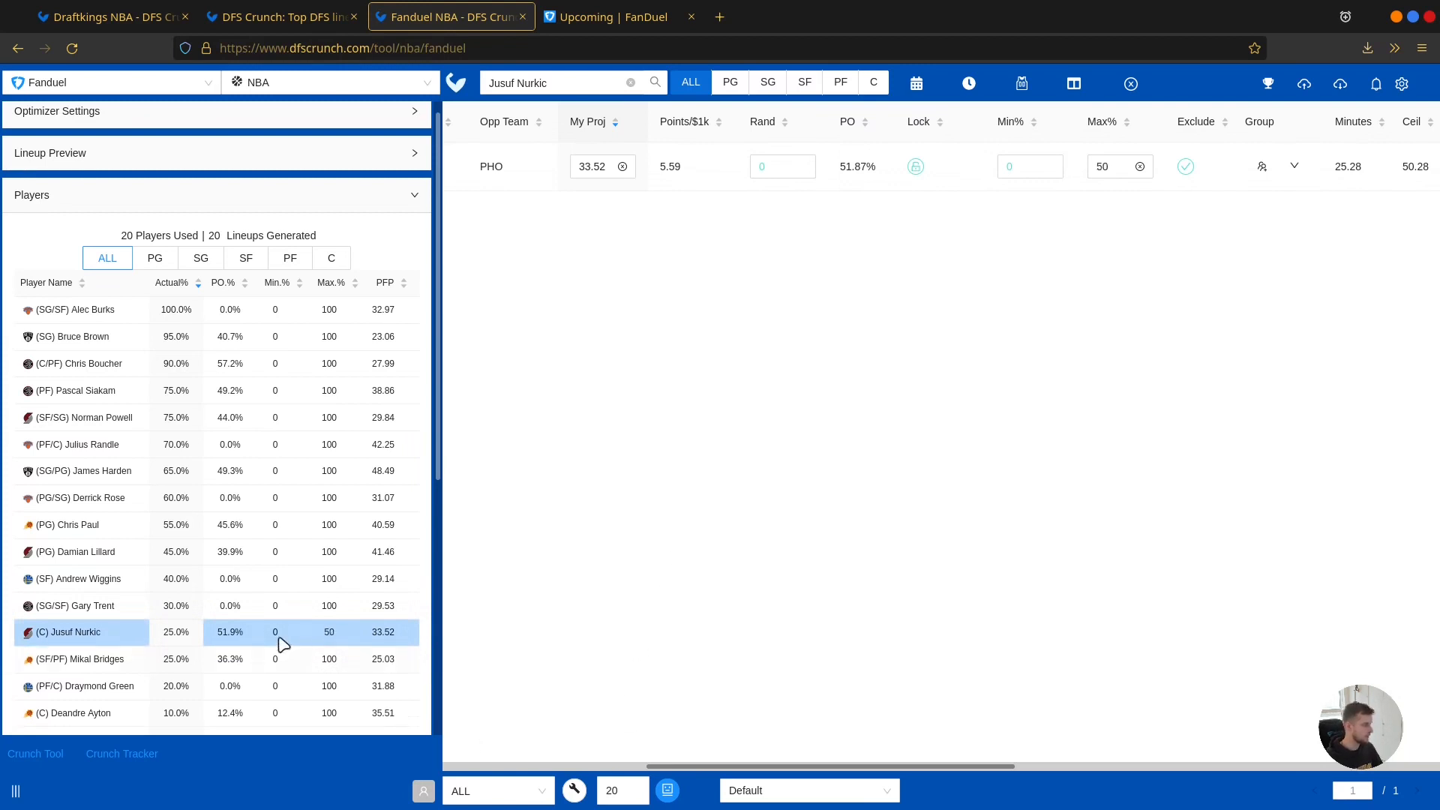
left_click(328, 633)
left_click(665, 560)
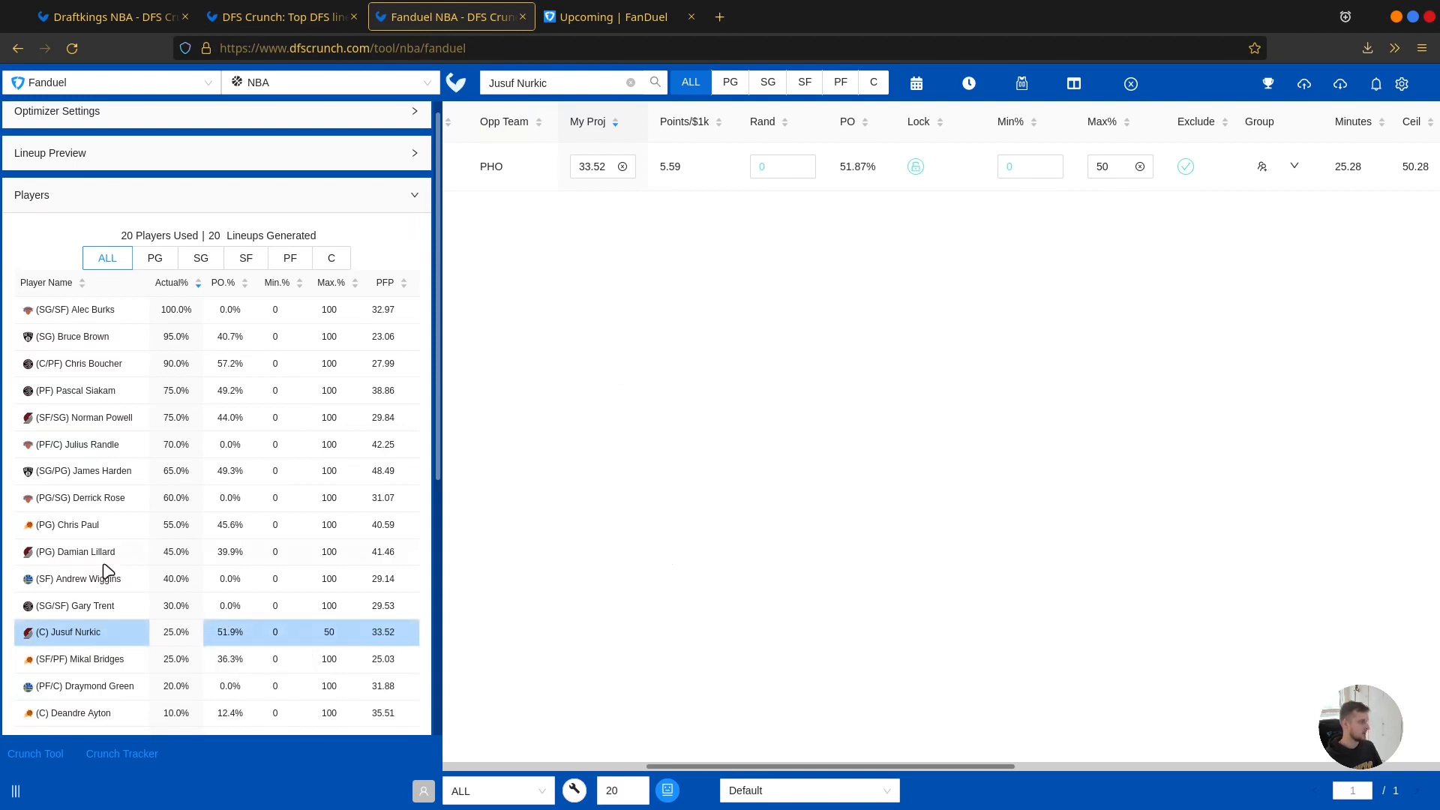
Step: Rebuild the 20 lineups using Jusuf Nurkic's 50% exposure cap
left_click(328, 638)
left_click(572, 793)
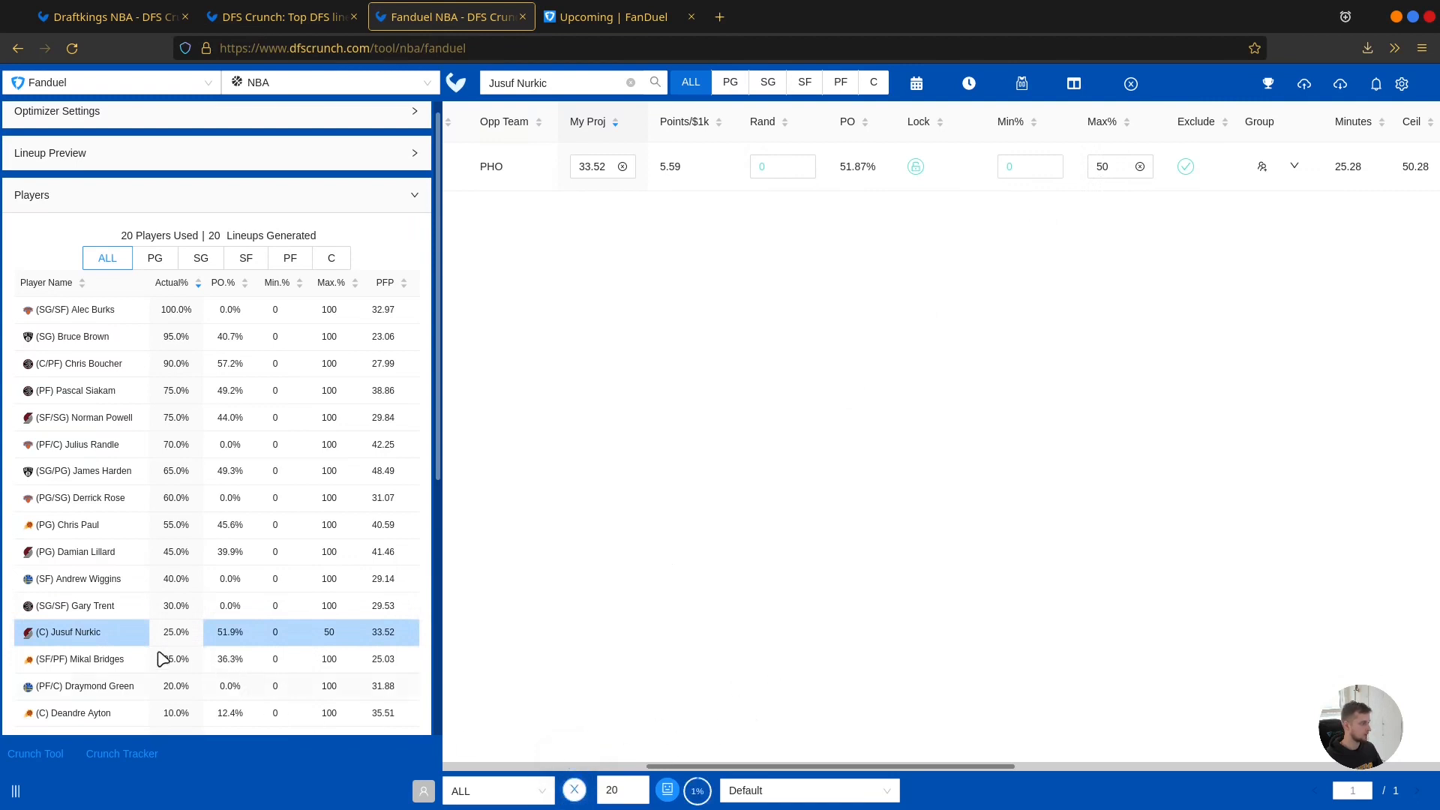
left_click(322, 639)
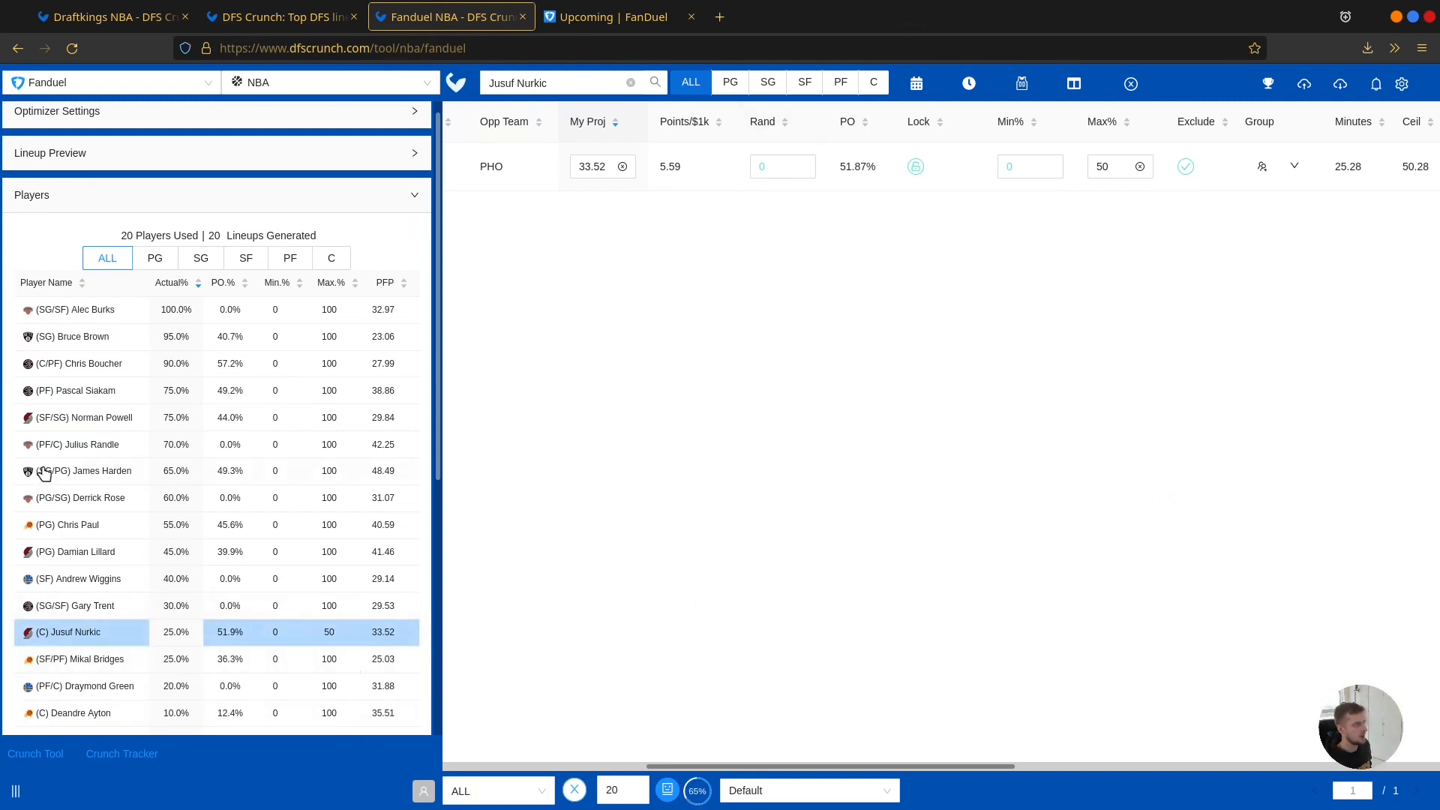
scroll(333, 528, "up", 1)
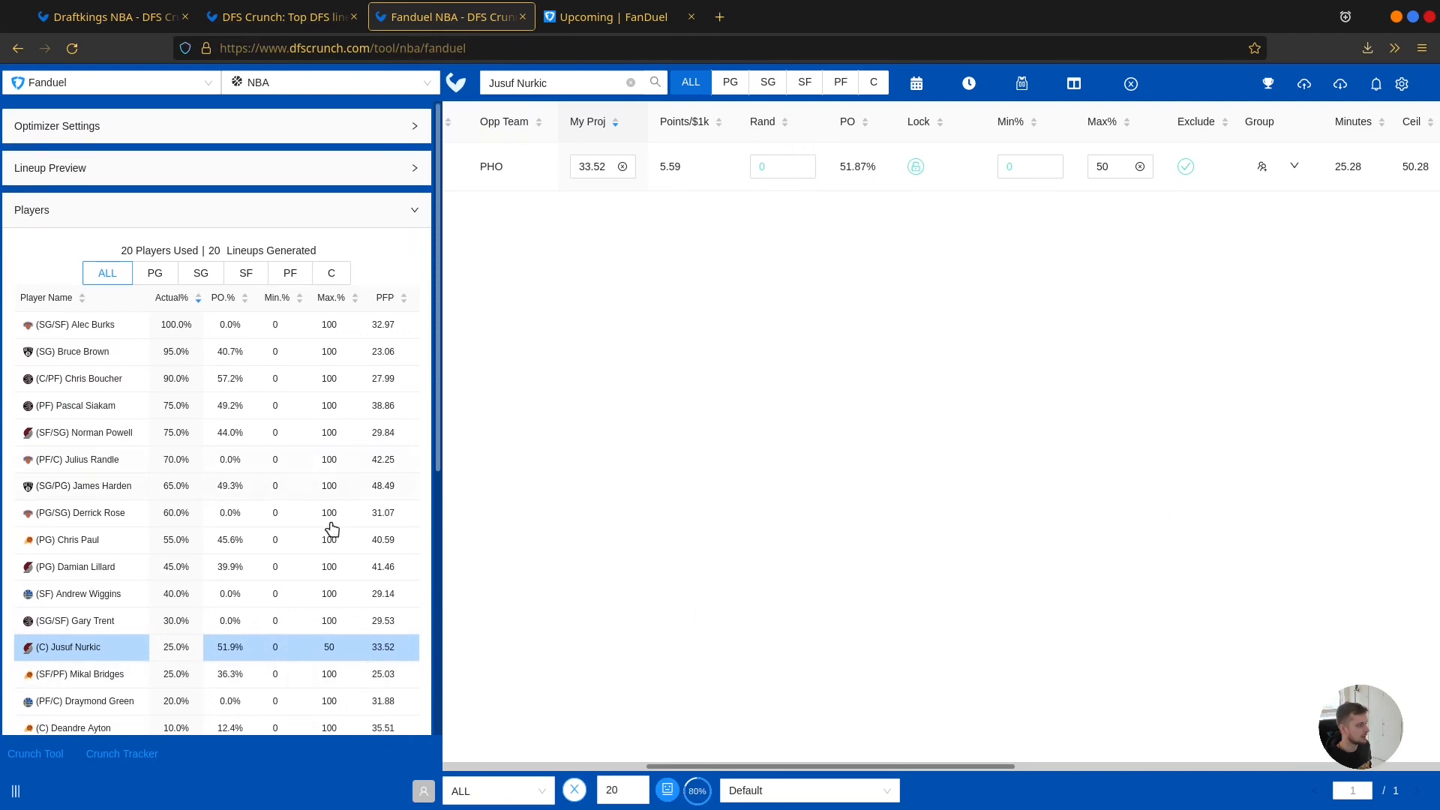
left_click(535, 796)
left_click(525, 586)
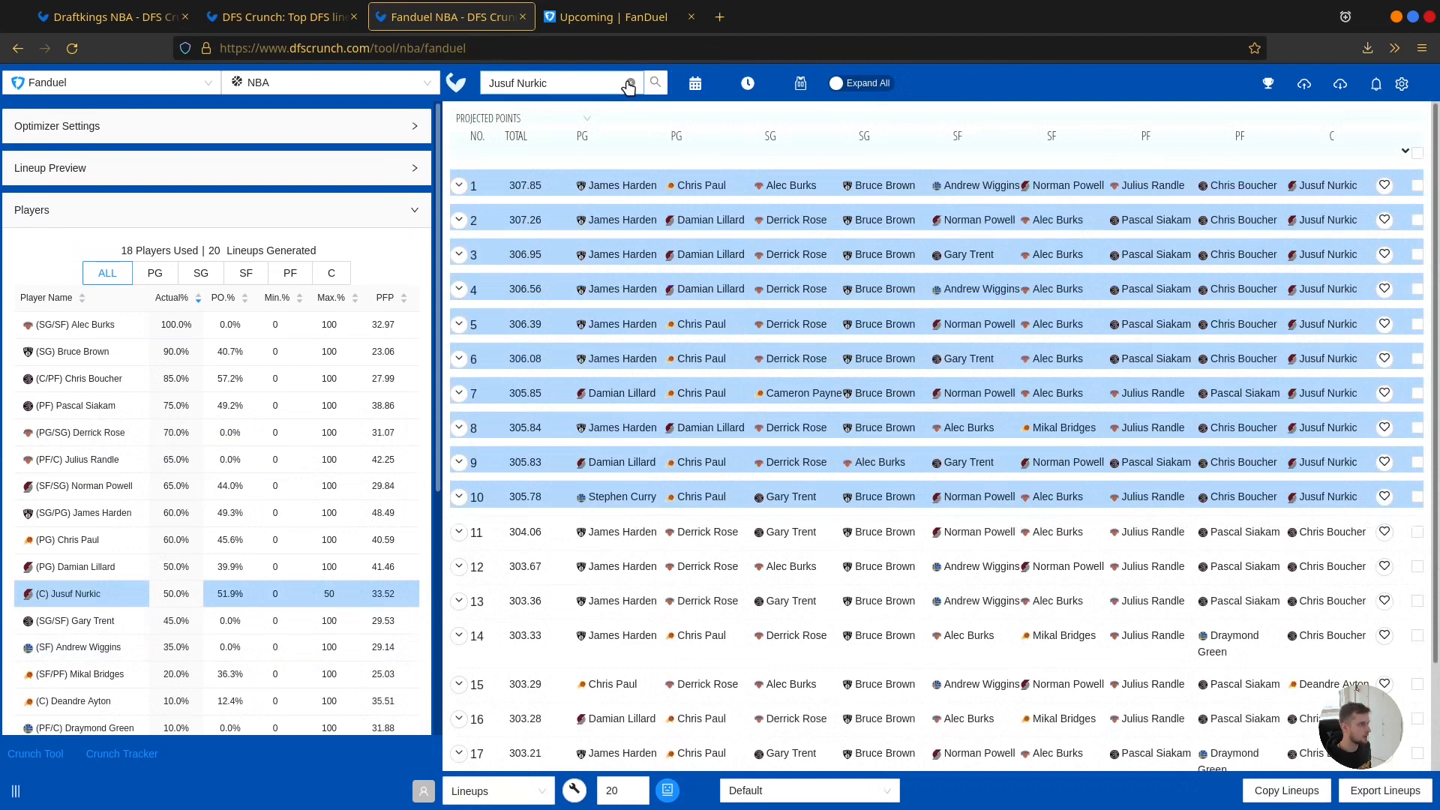
Step: Clear the player search, highlight the lineups containing Jusuf Nurkic, and view his exposure limits in the full player table
left_click(629, 84)
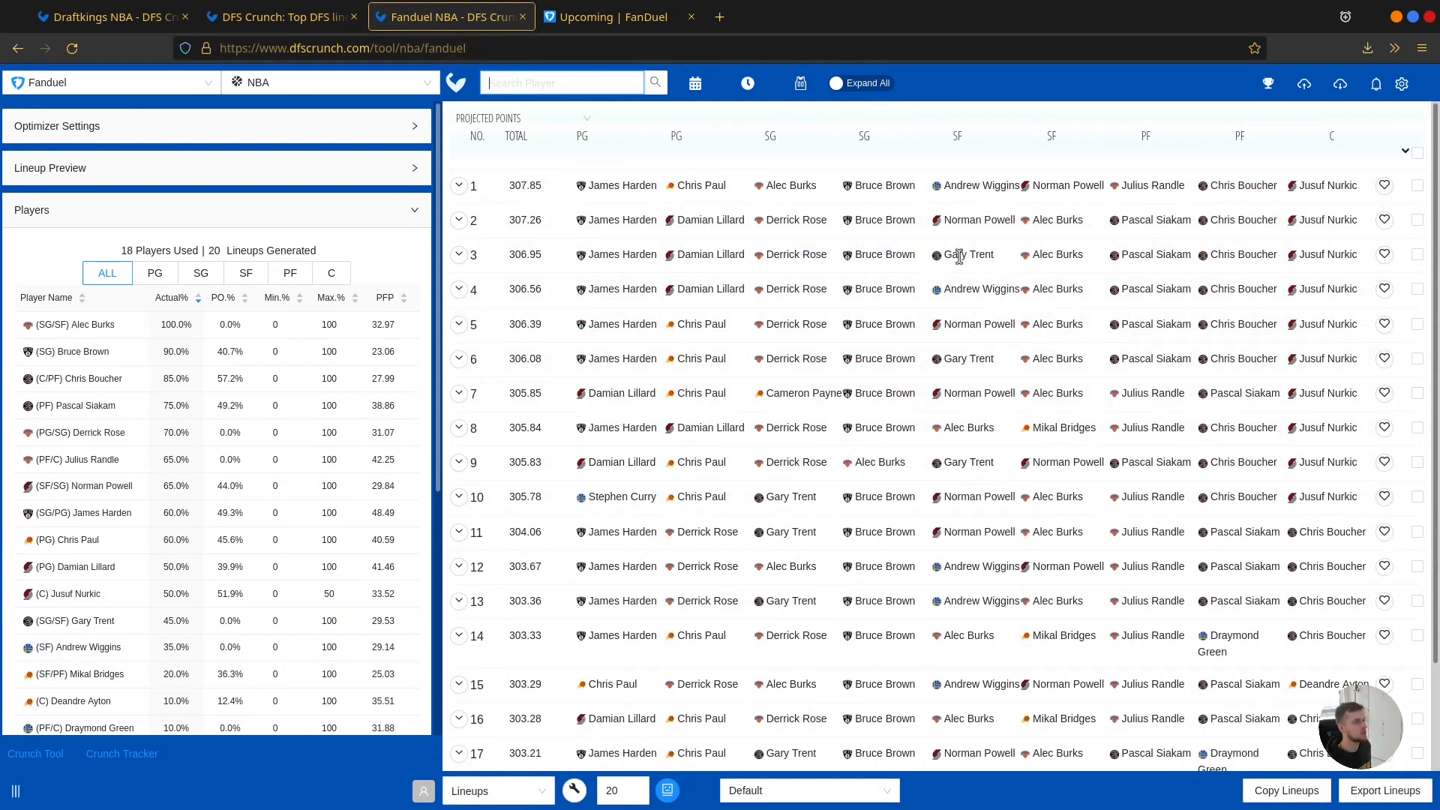
left_click(69, 596)
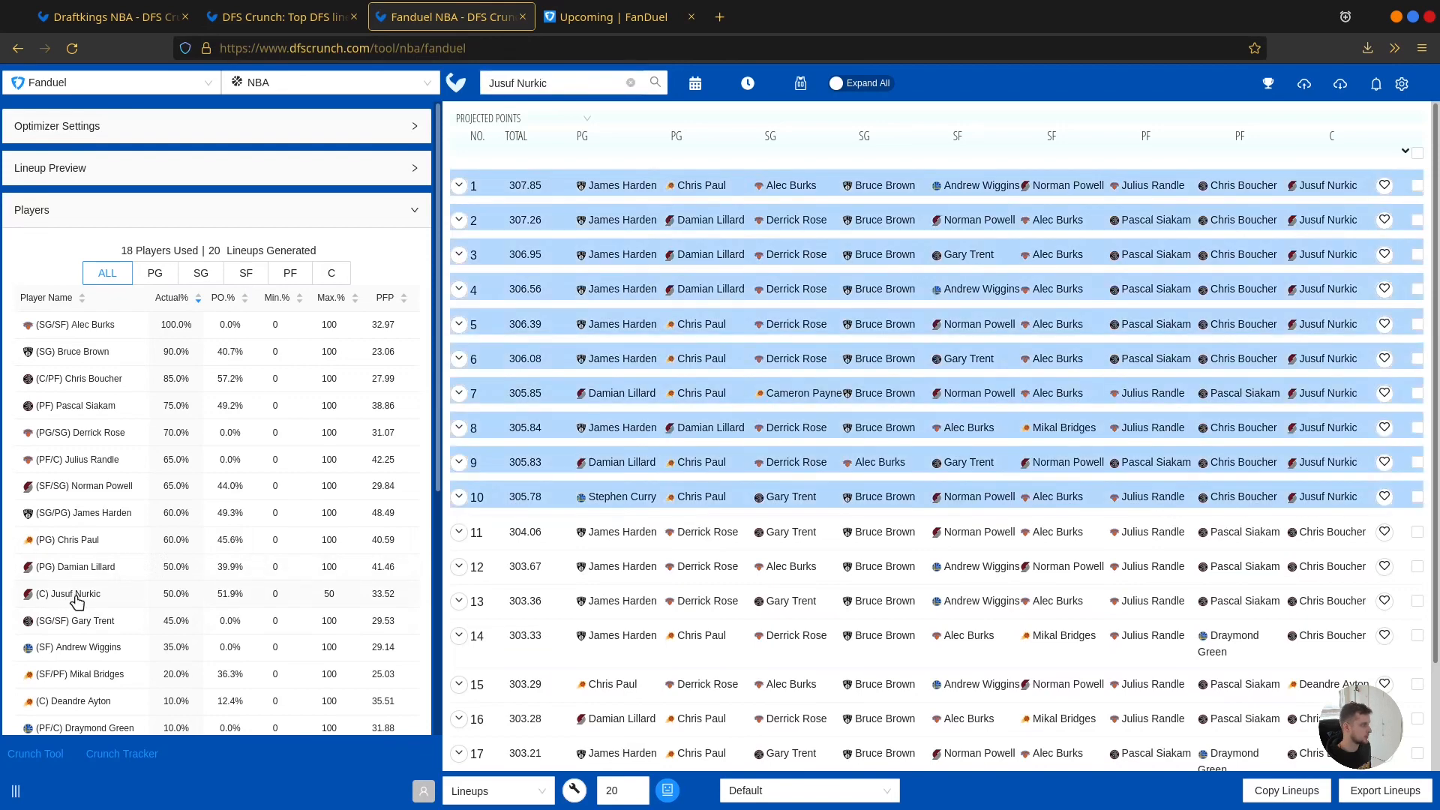
scroll(502, 639, "up", 2)
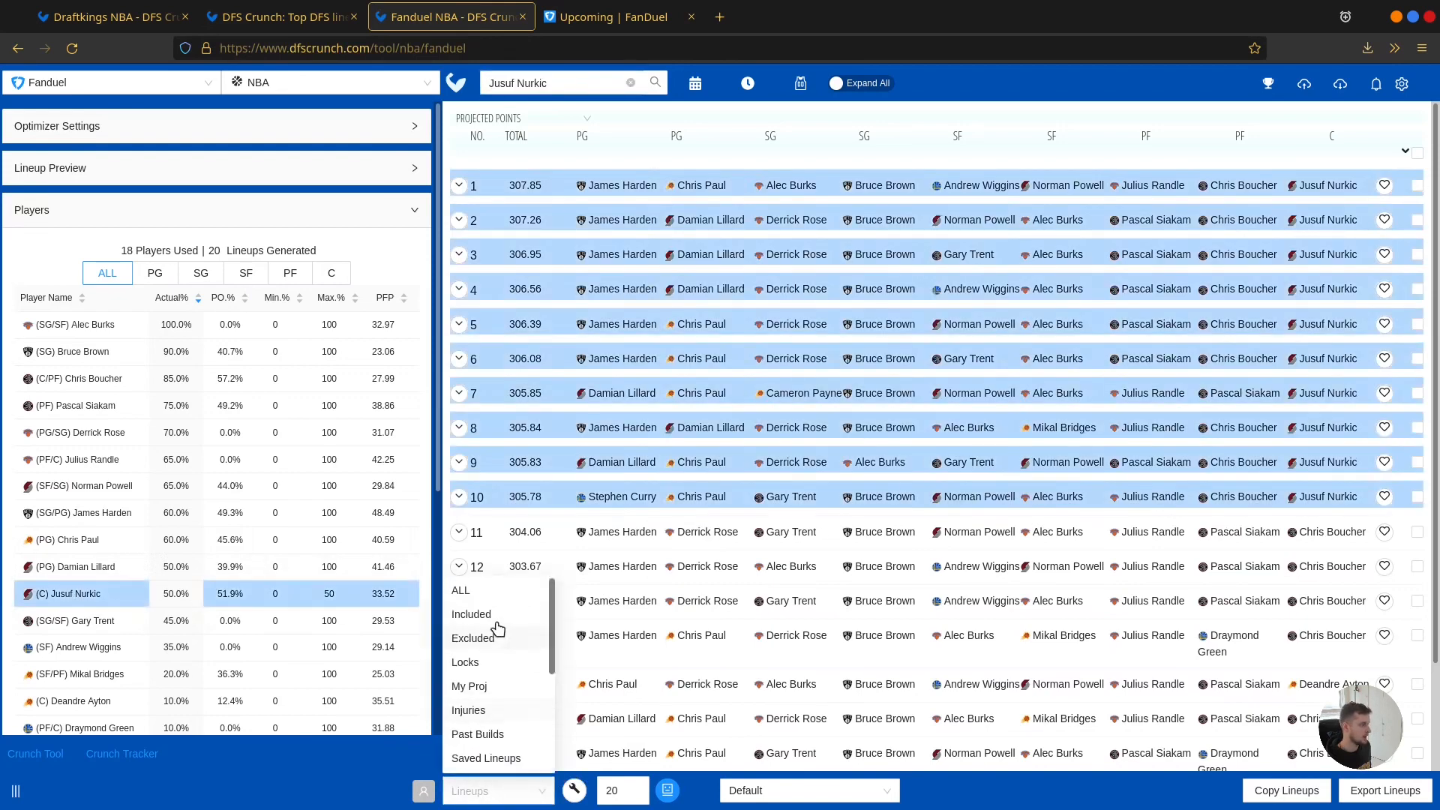
left_click(460, 591)
scroll(938, 297, "right", 5)
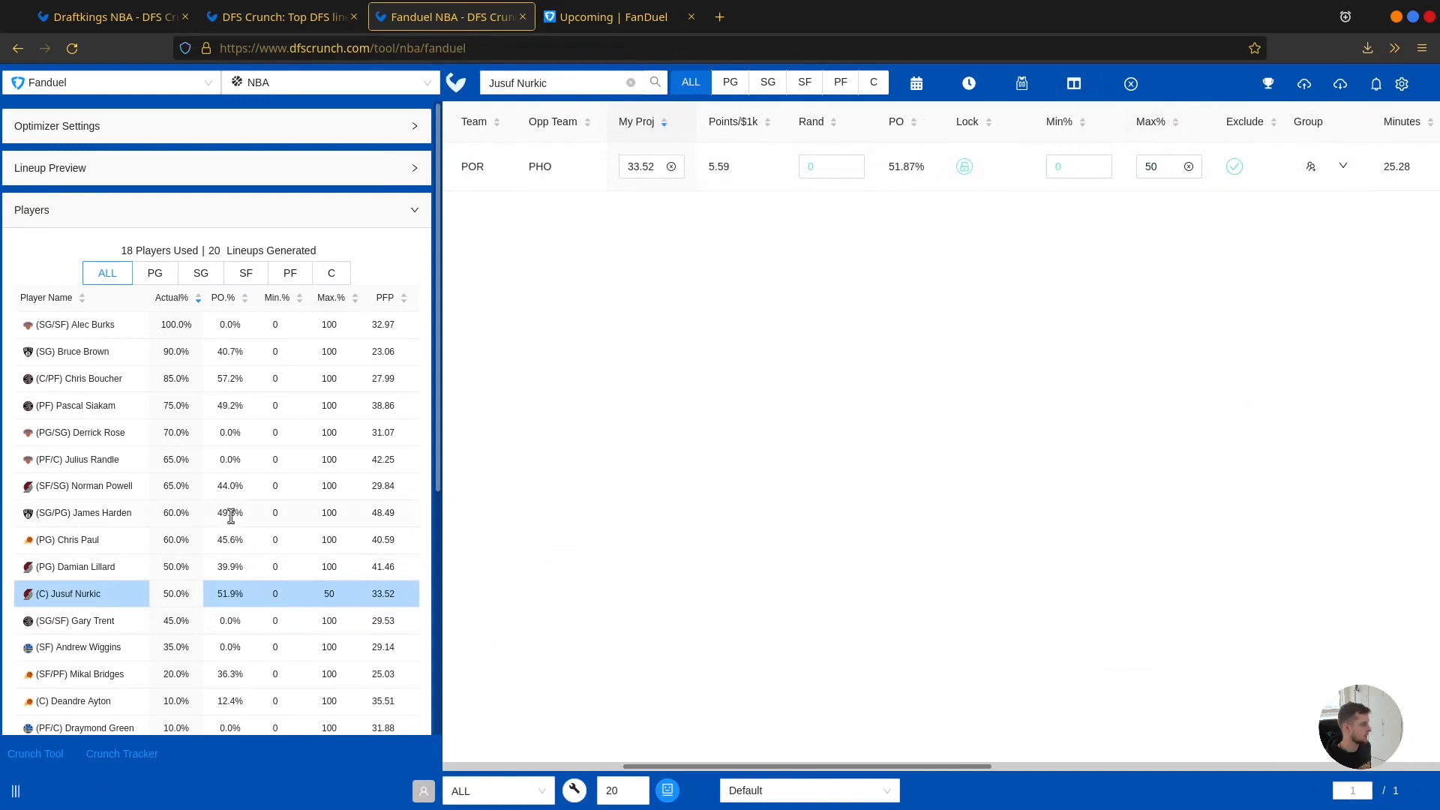
Step: Set Cameron Payne's minimum exposure to 50 directly in the Players exposure summary
scroll(231, 517, "down", 2)
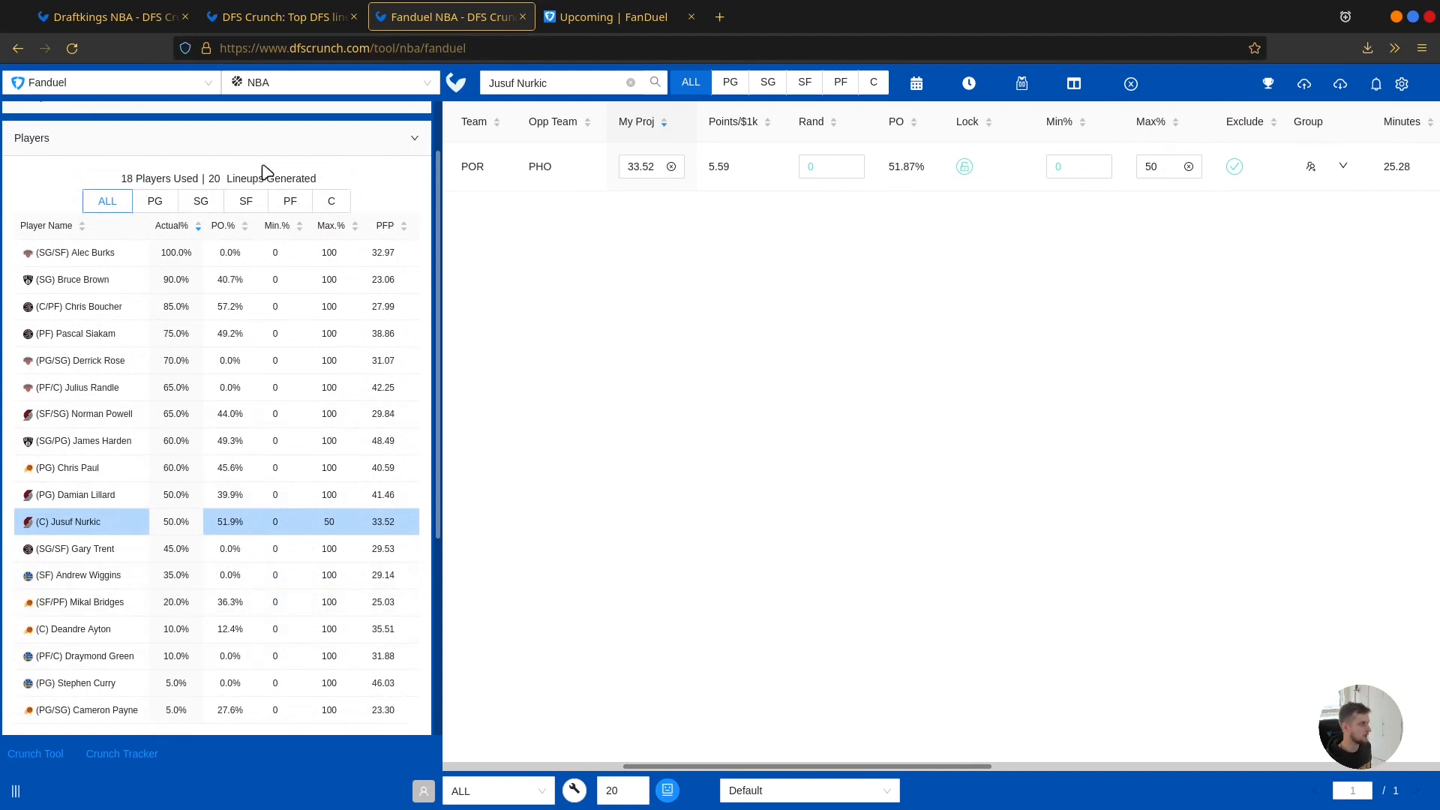
scroll(339, 331, "down", 2)
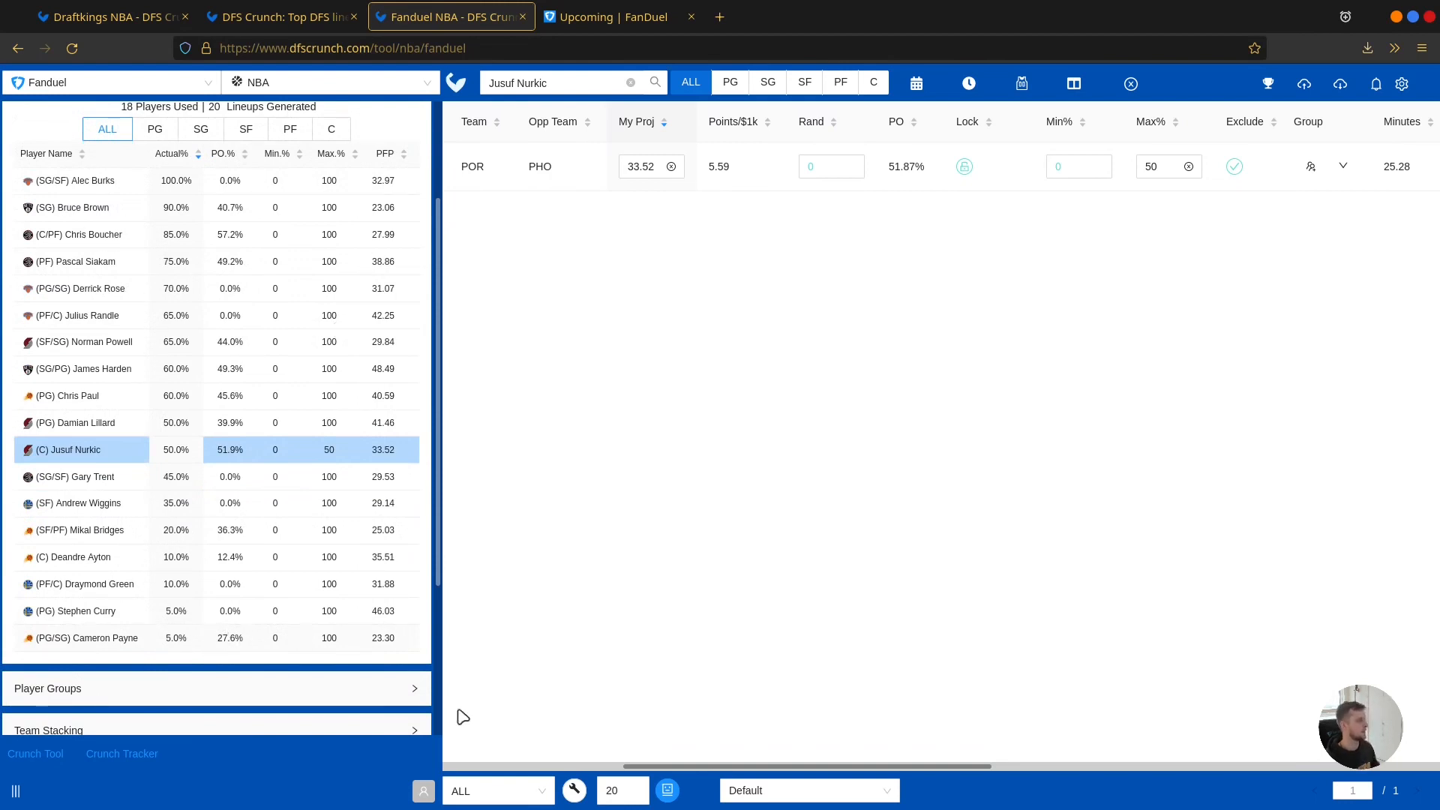
left_click(330, 638)
left_click(279, 645)
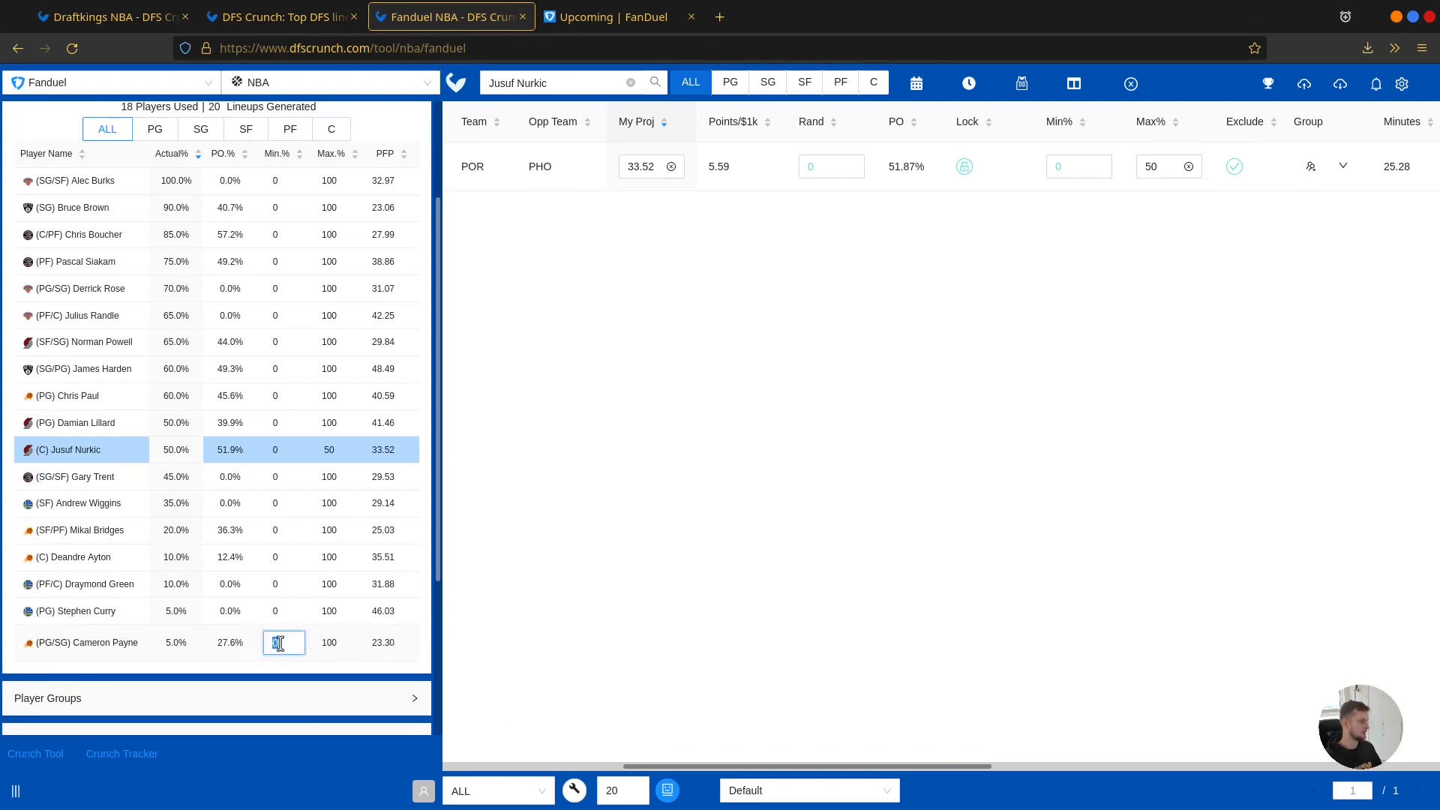
left_click(184, 639)
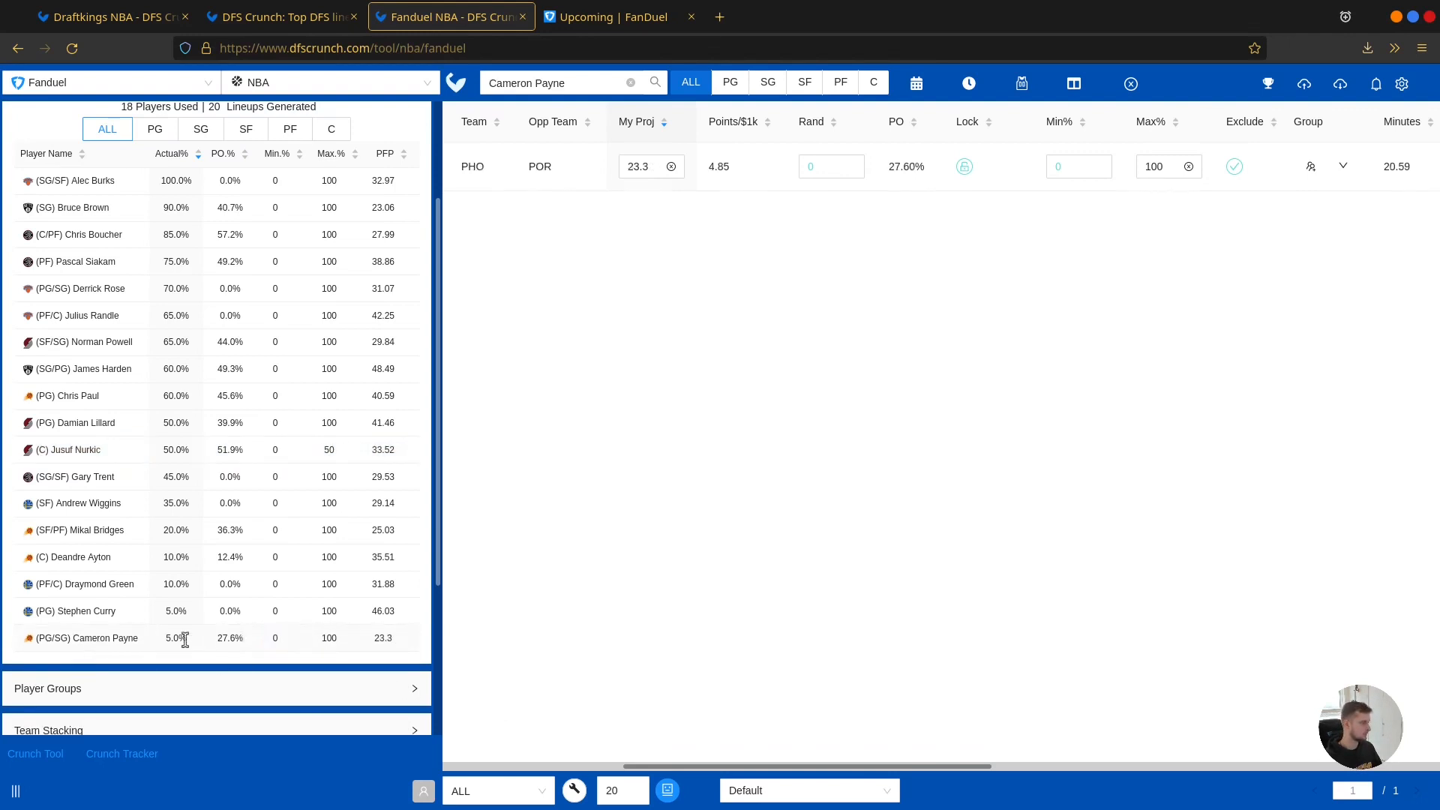
left_click(279, 643)
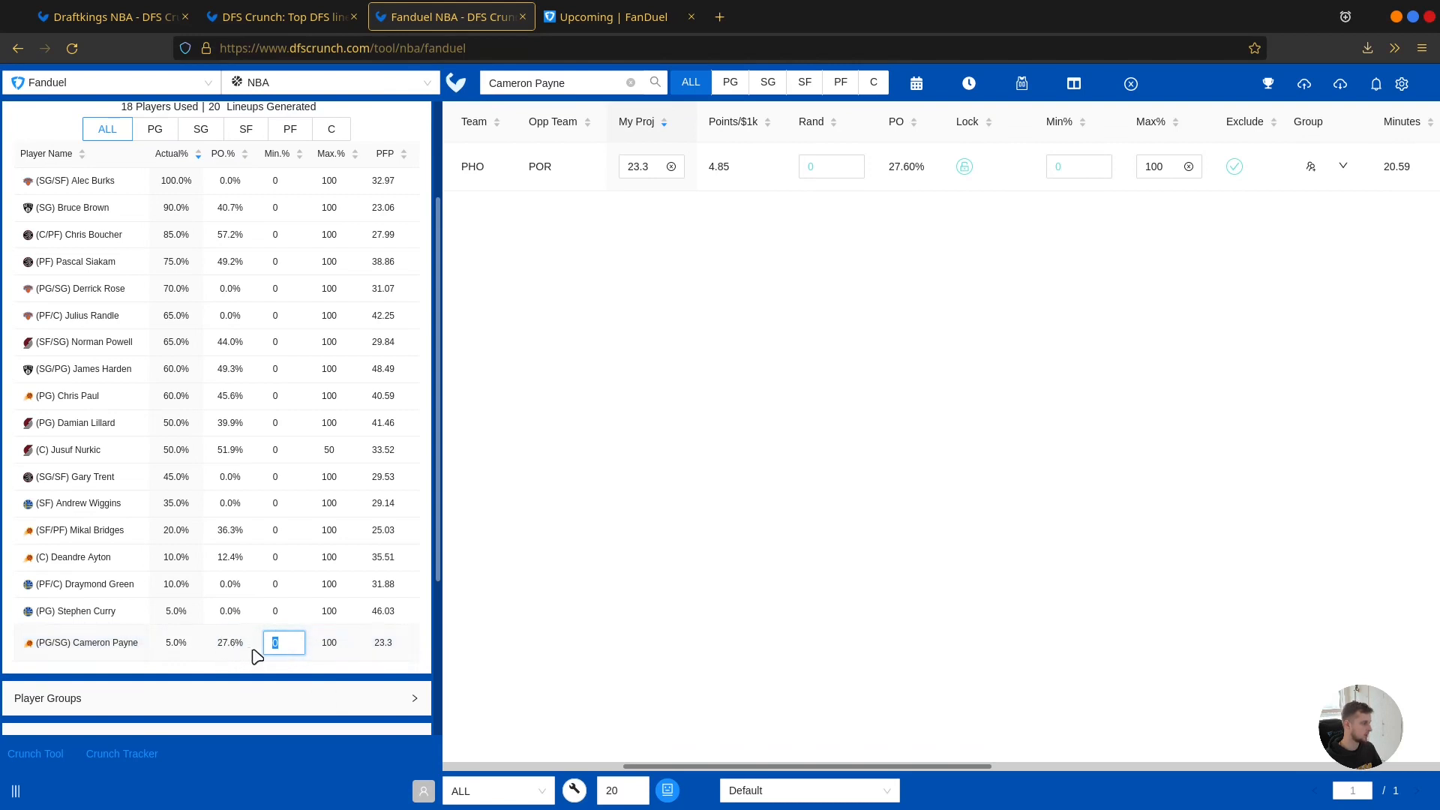
type("5")
key("Return")
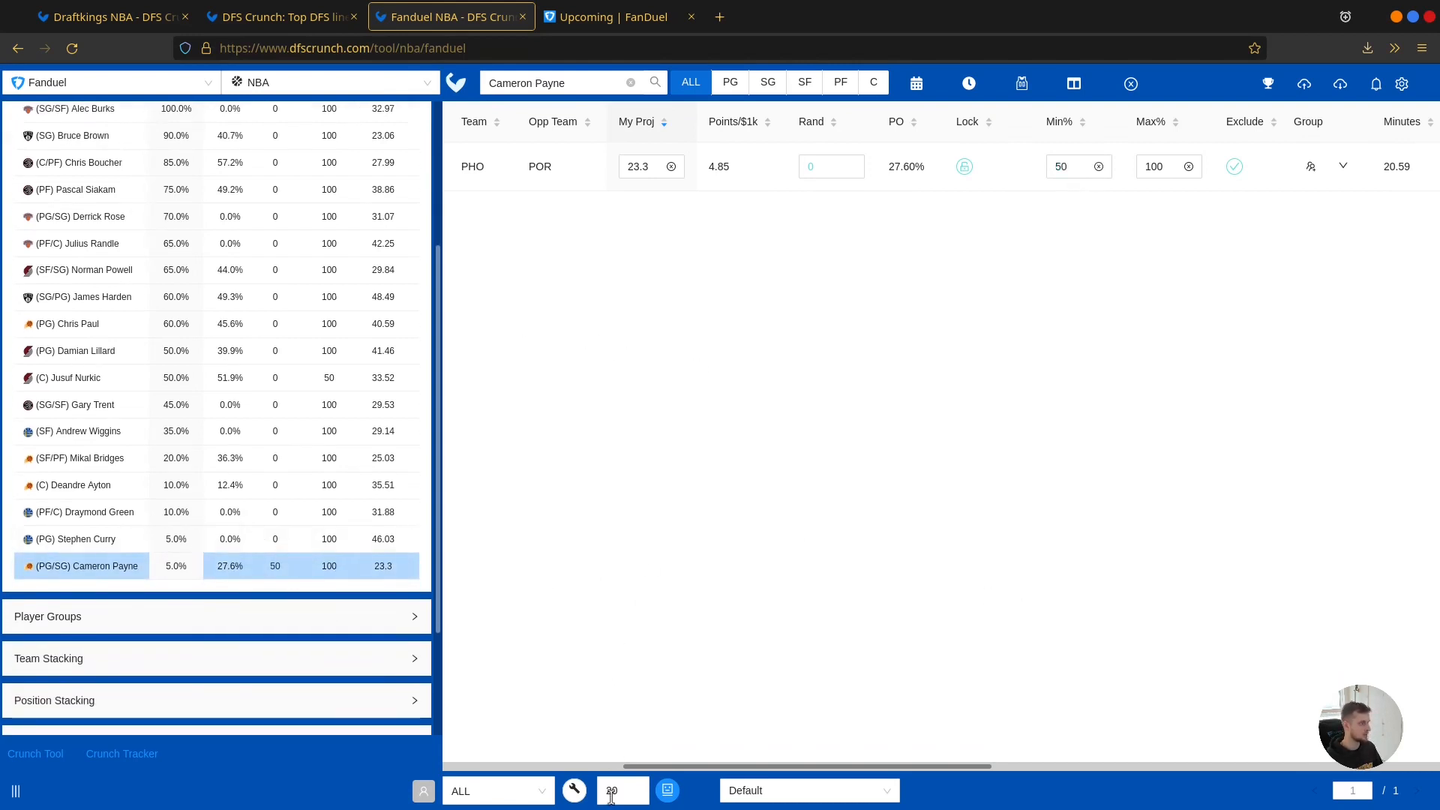
Step: Rebuild the 20 lineups with Cameron Payne's 50% minimum and check his actual exposure
left_click(574, 789)
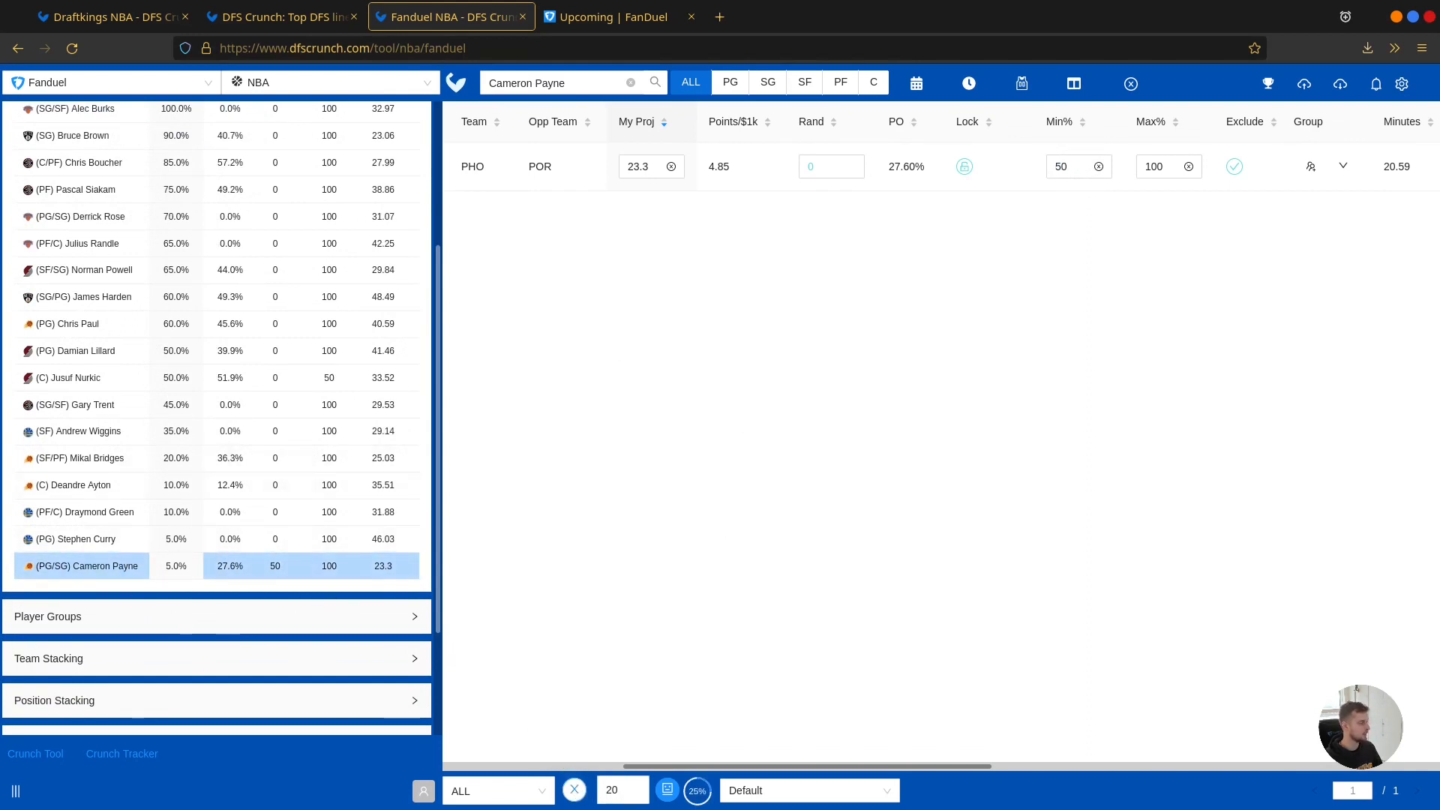
scroll(309, 571, "up", 2)
scroll(310, 572, "up", 1)
scroll(306, 533, "down", 4)
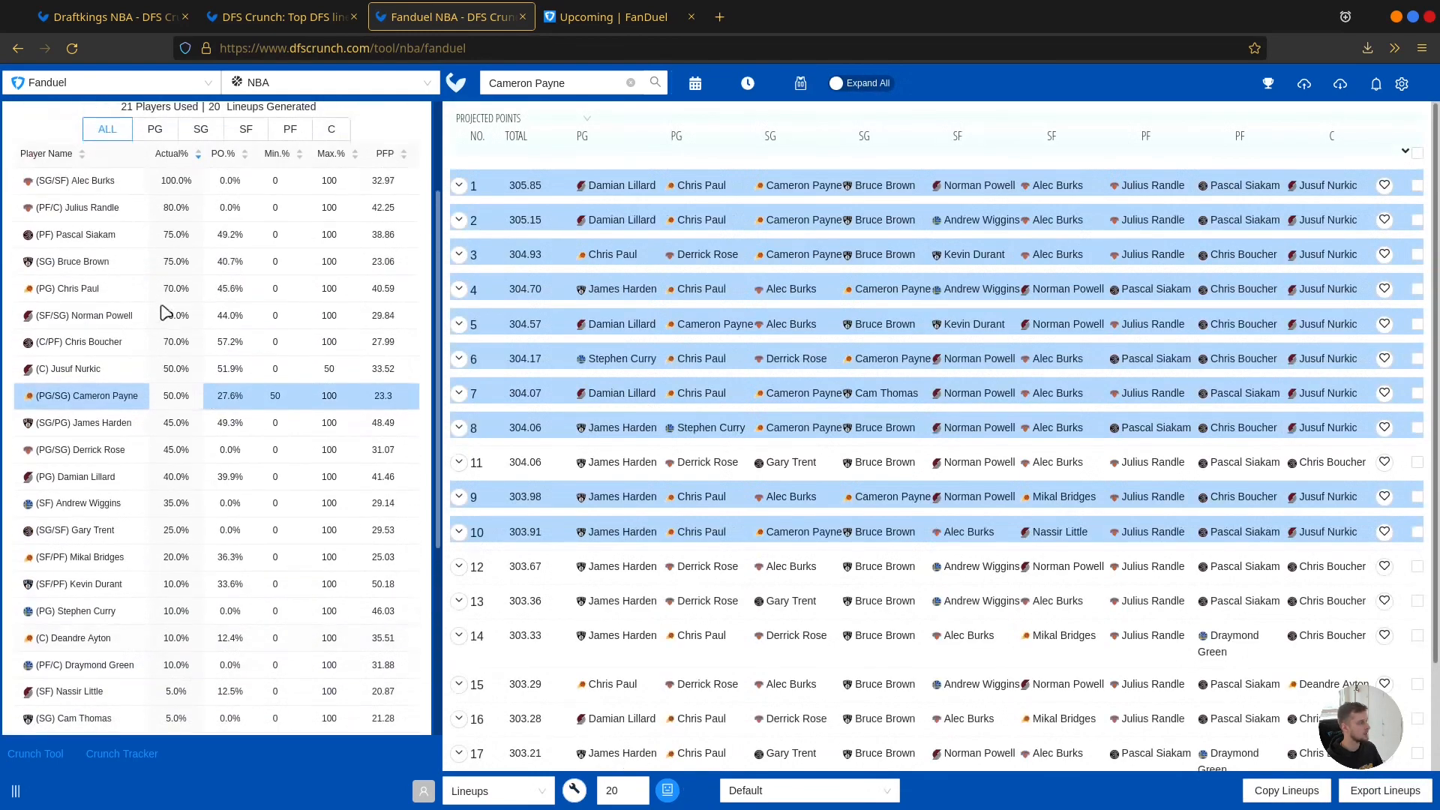
left_click(180, 395)
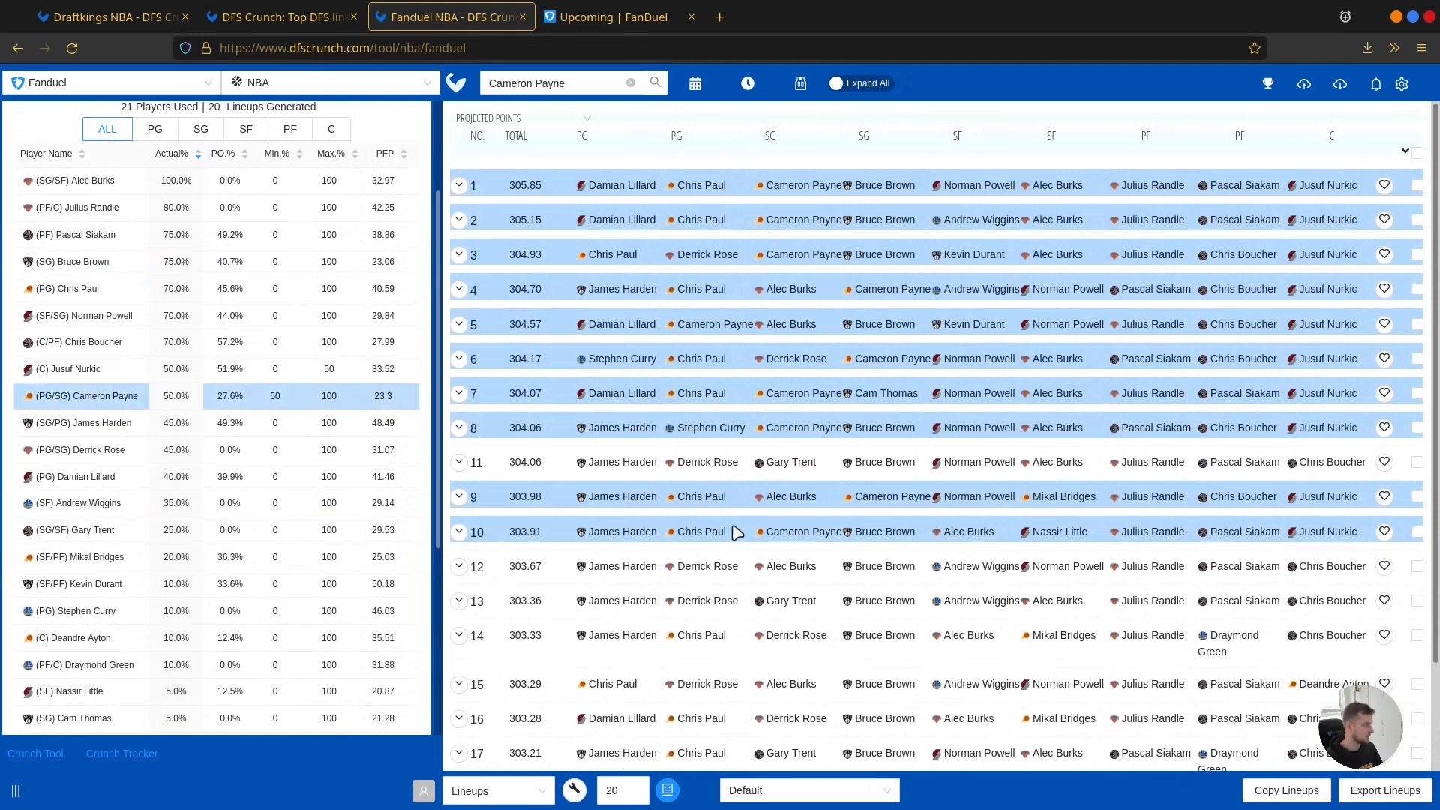
Step: Expand the Optimizer Settings and show all players in the table with the Cameron Payne search cleared
scroll(249, 174, "up", 1)
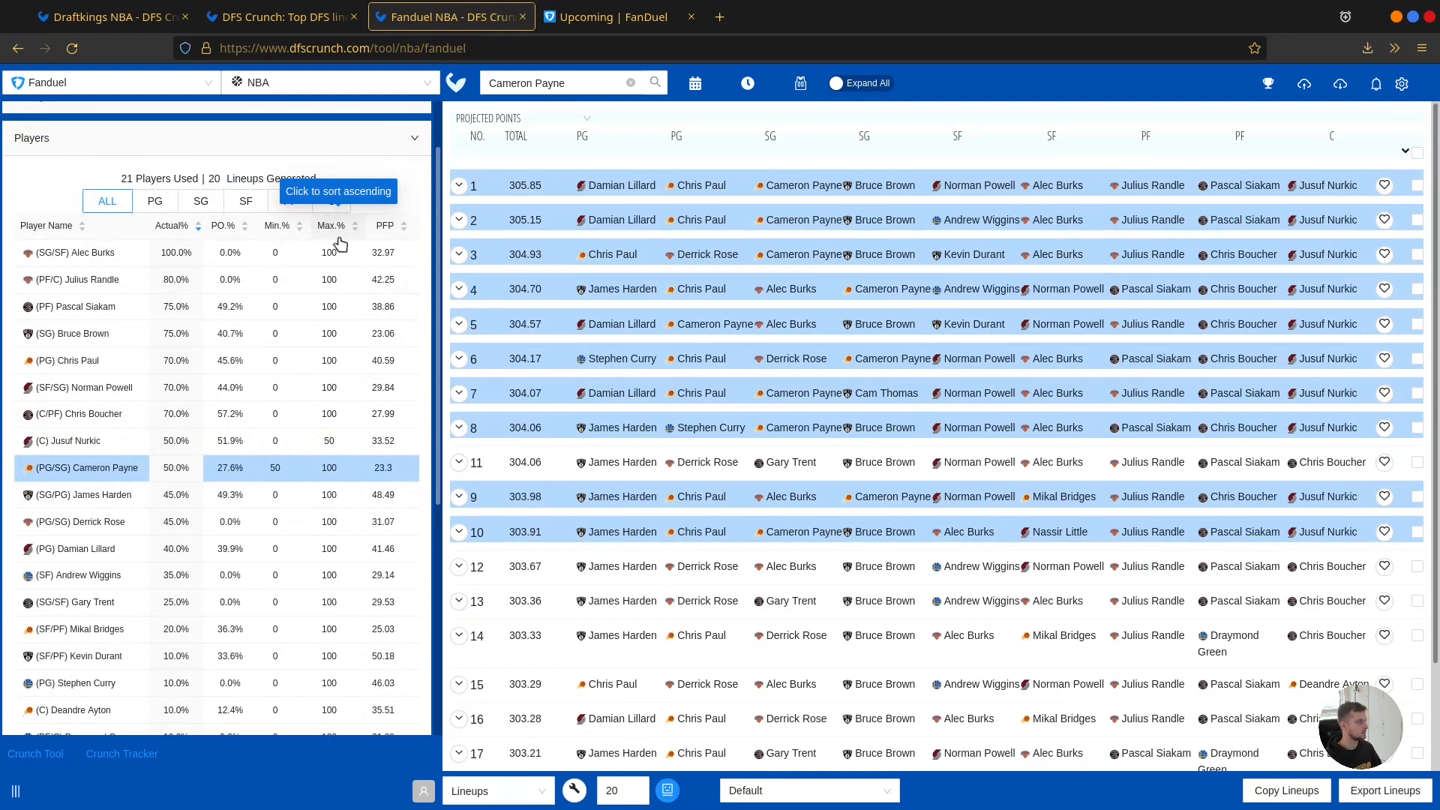
scroll(322, 356, "up", 1)
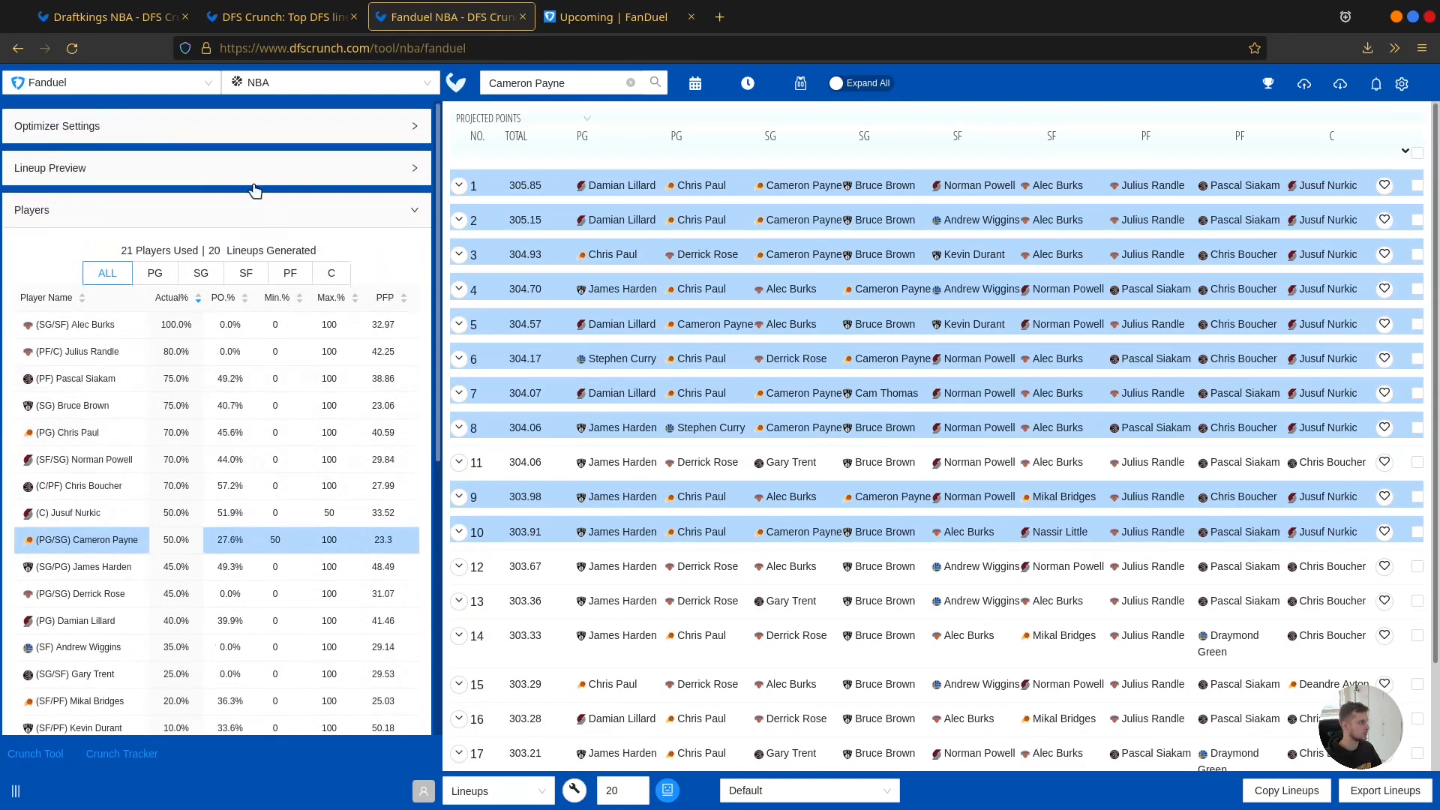
left_click(273, 133)
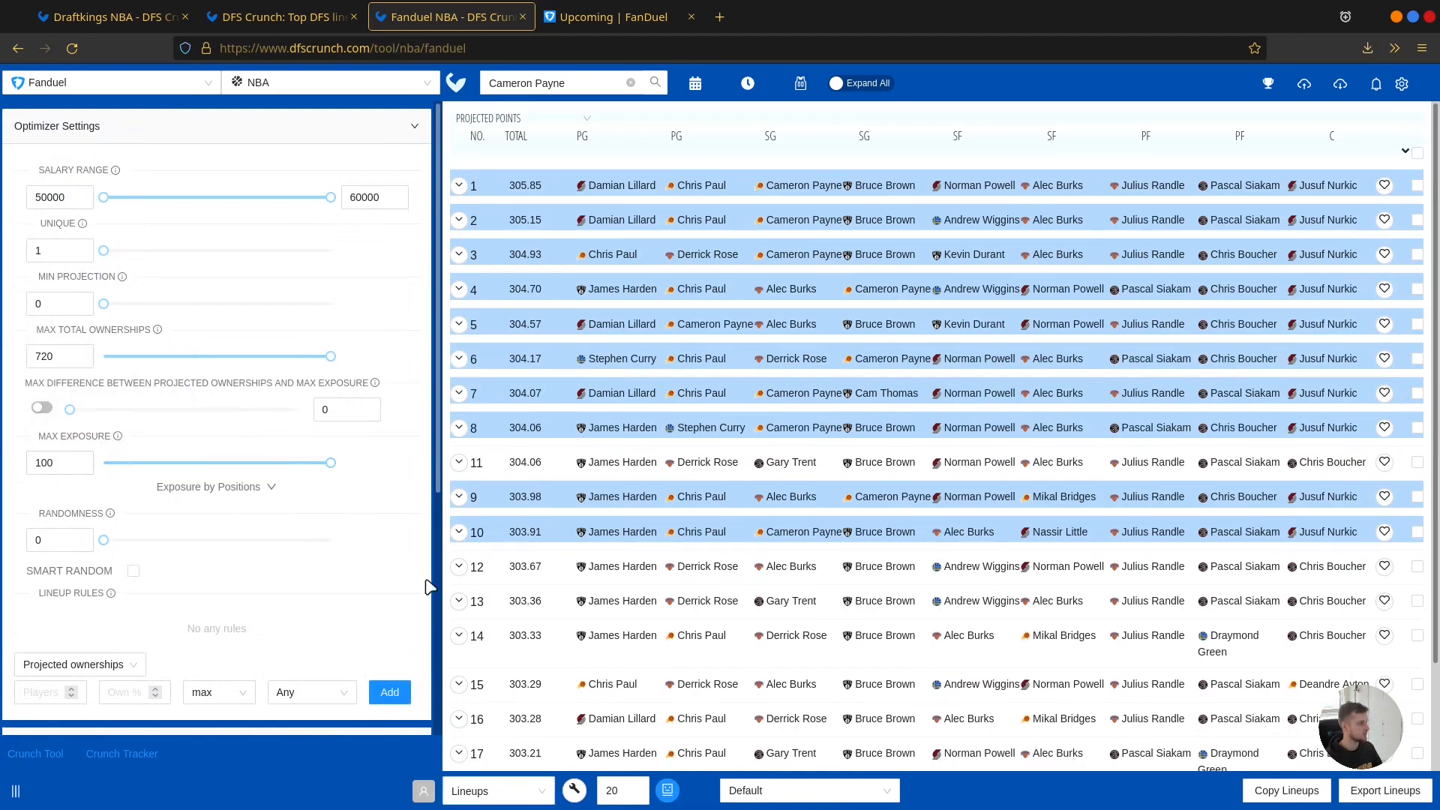
left_click(510, 791)
scroll(495, 660, "up", 2)
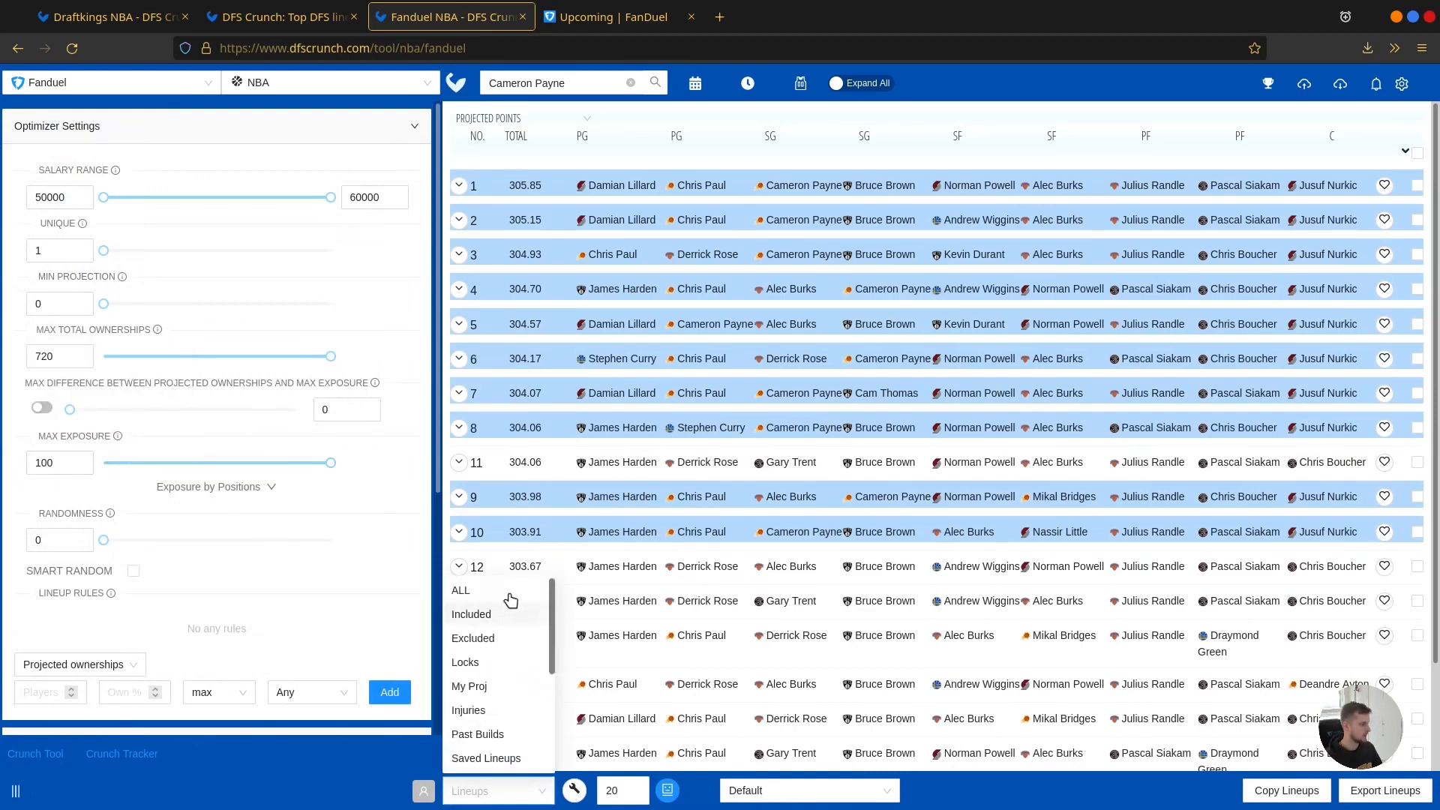
left_click(495, 588)
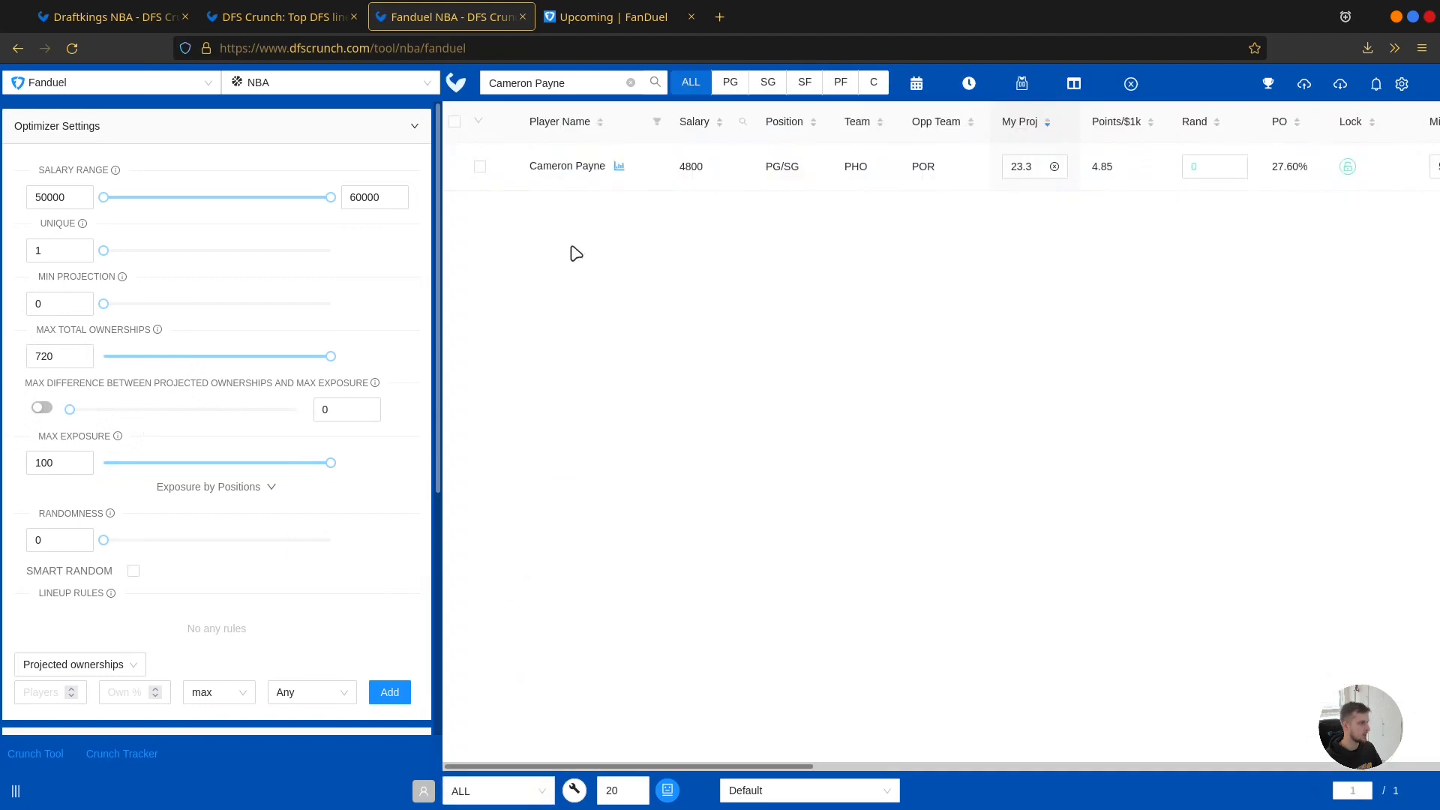
left_click(630, 83)
scroll(690, 356, "right", 5)
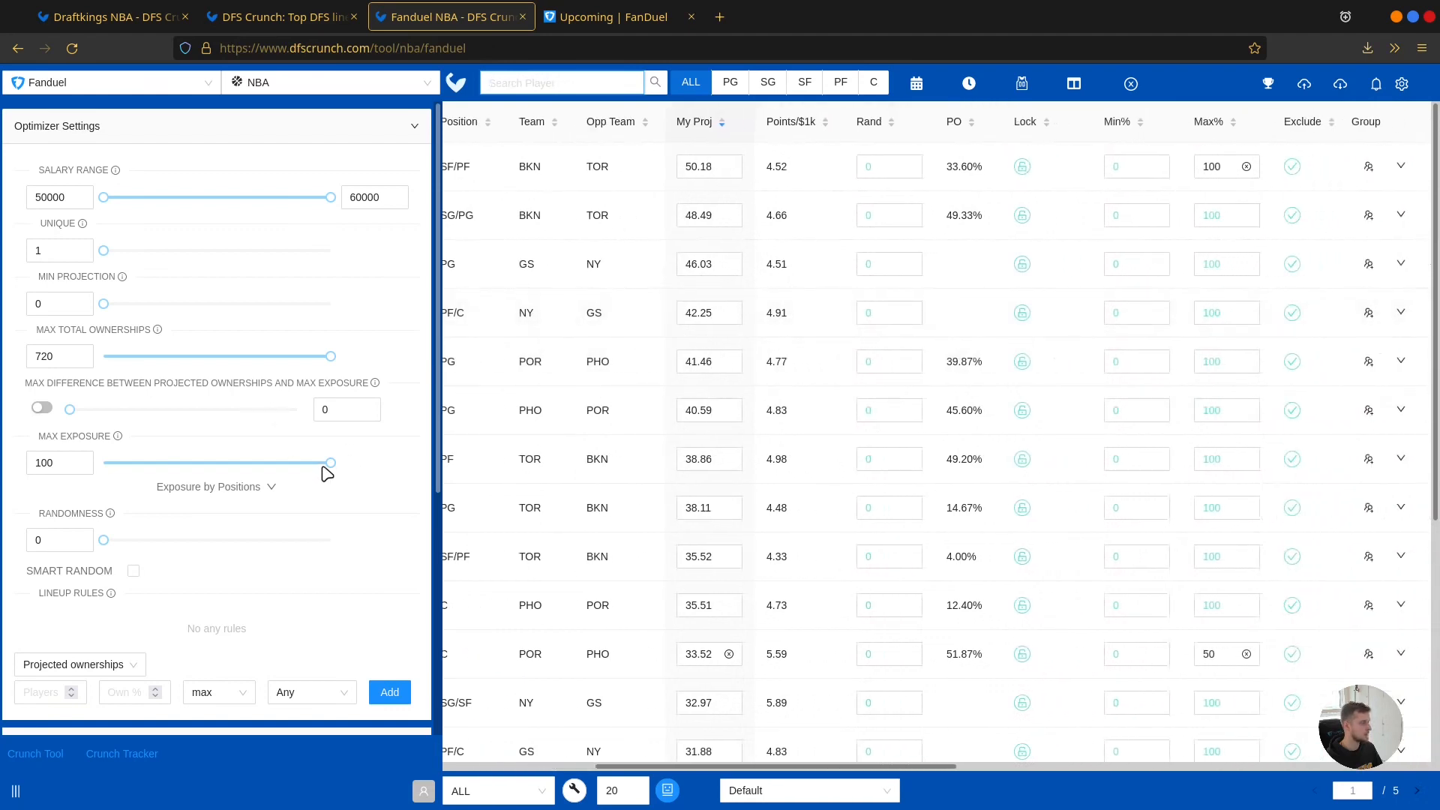
Step: Lower the global Max Exposure in the Optimizer Settings to 20
left_click_drag(330, 462, 216, 463)
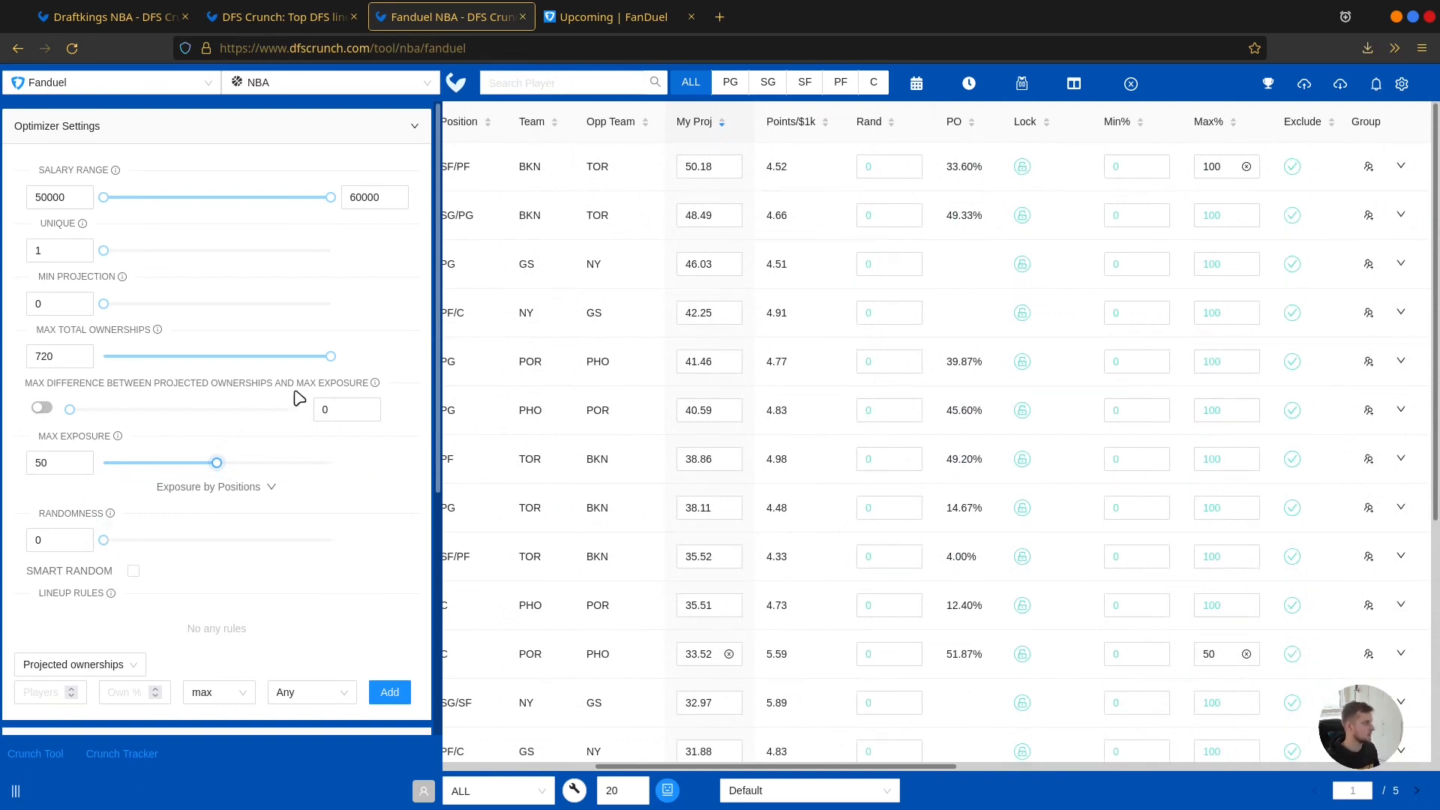
left_click_drag(214, 465, 142, 465)
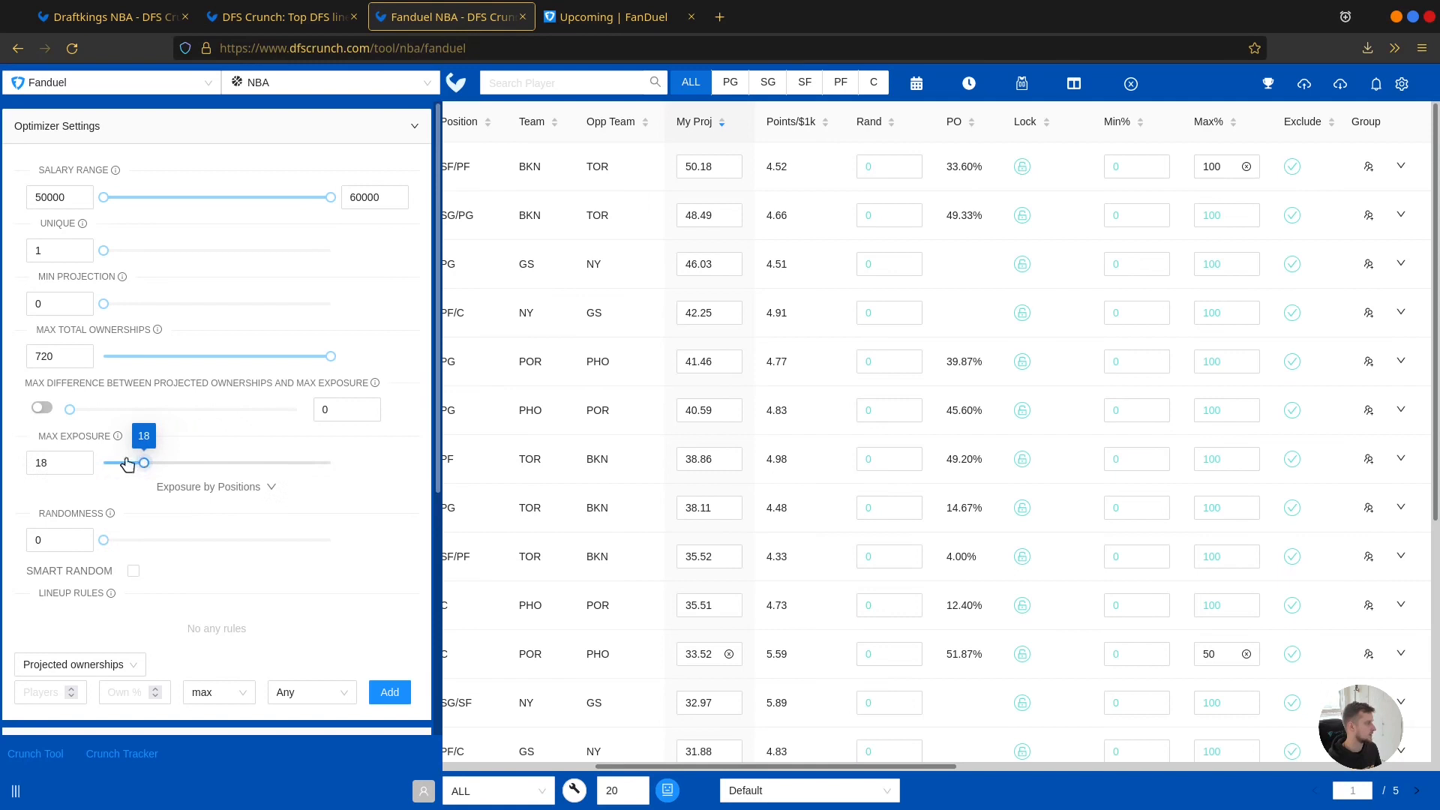
left_click(78, 464)
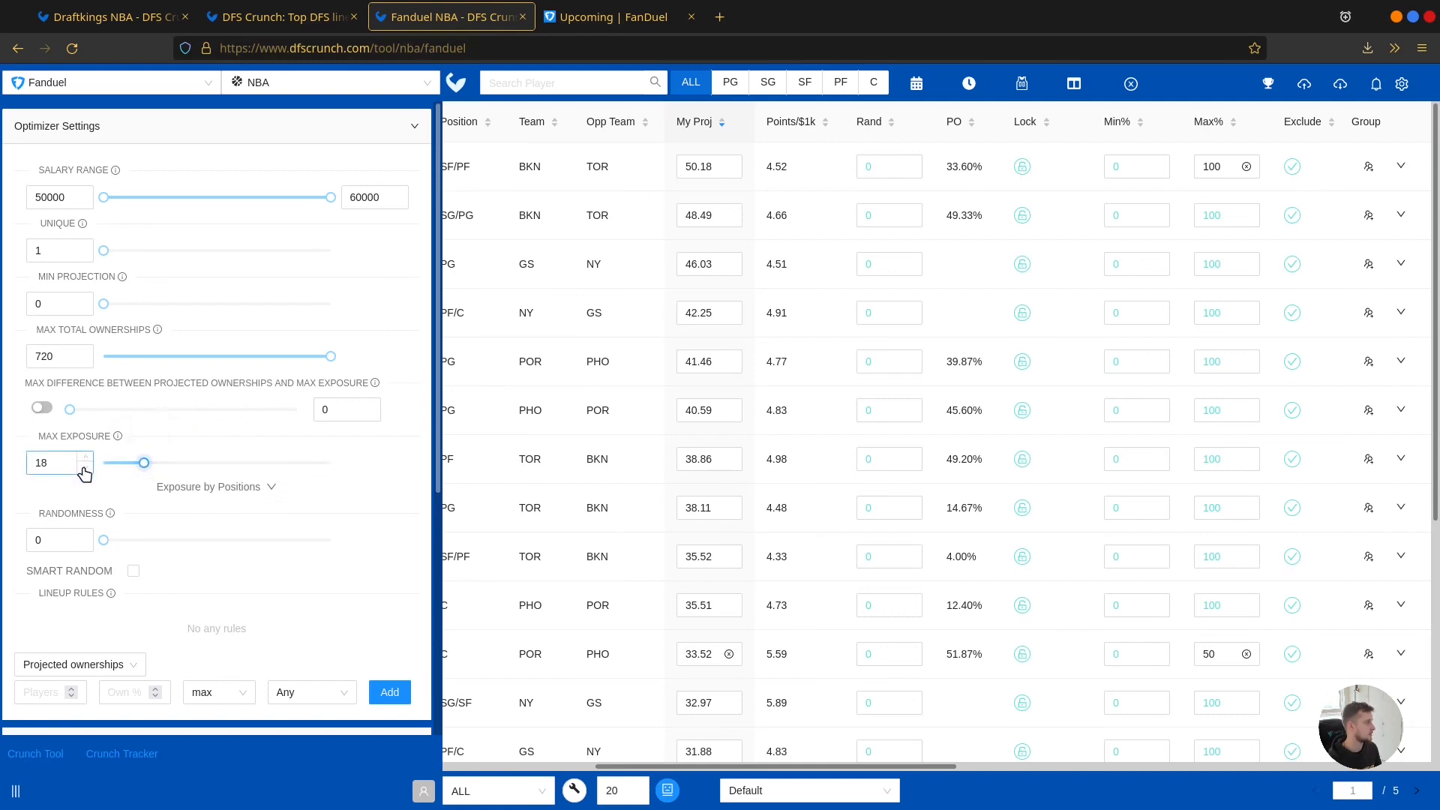
left_click(87, 457)
scroll(150, 496, "down", 5)
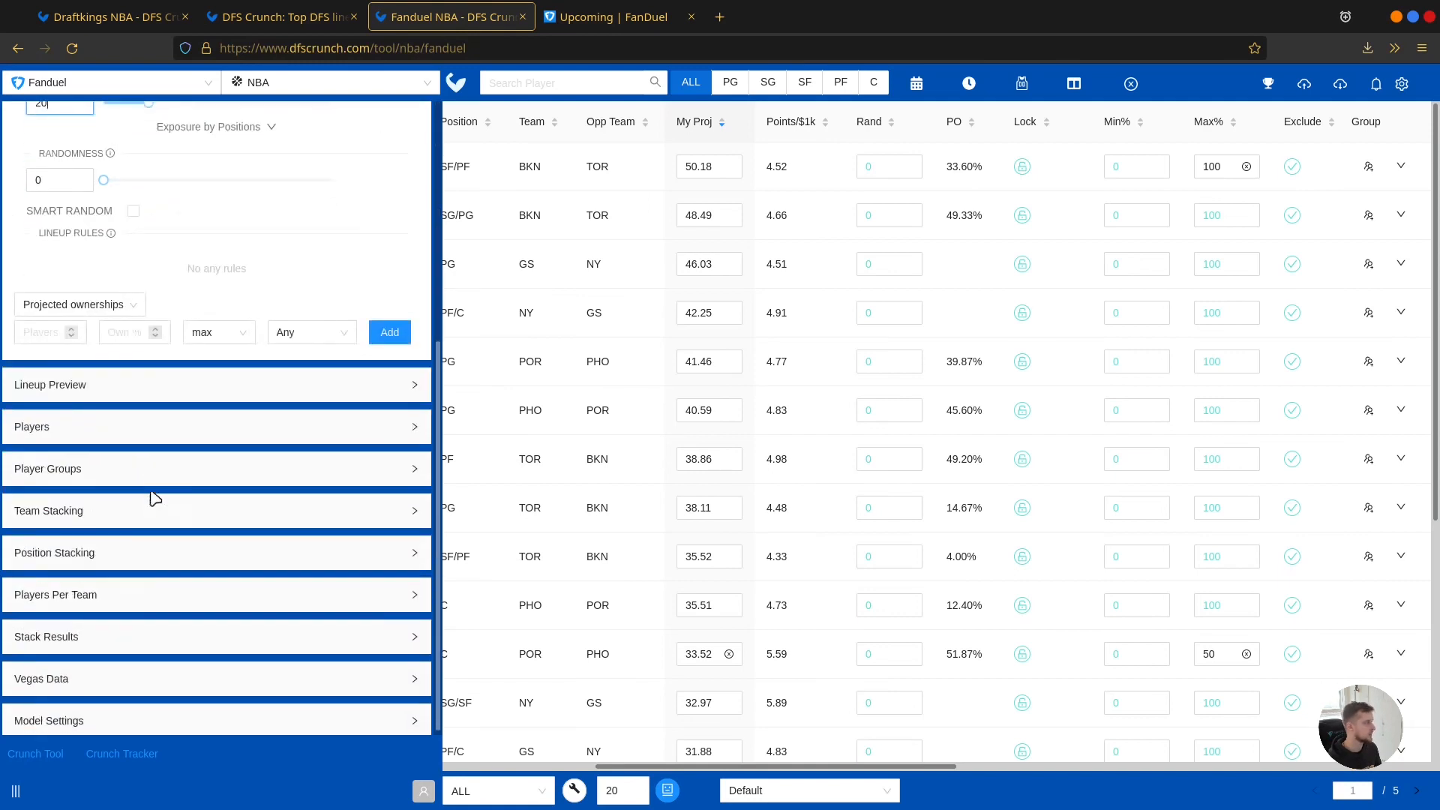
Step: Compare the players' actual exposures in the Players summary with the global Max Exposure setting
left_click(42, 424)
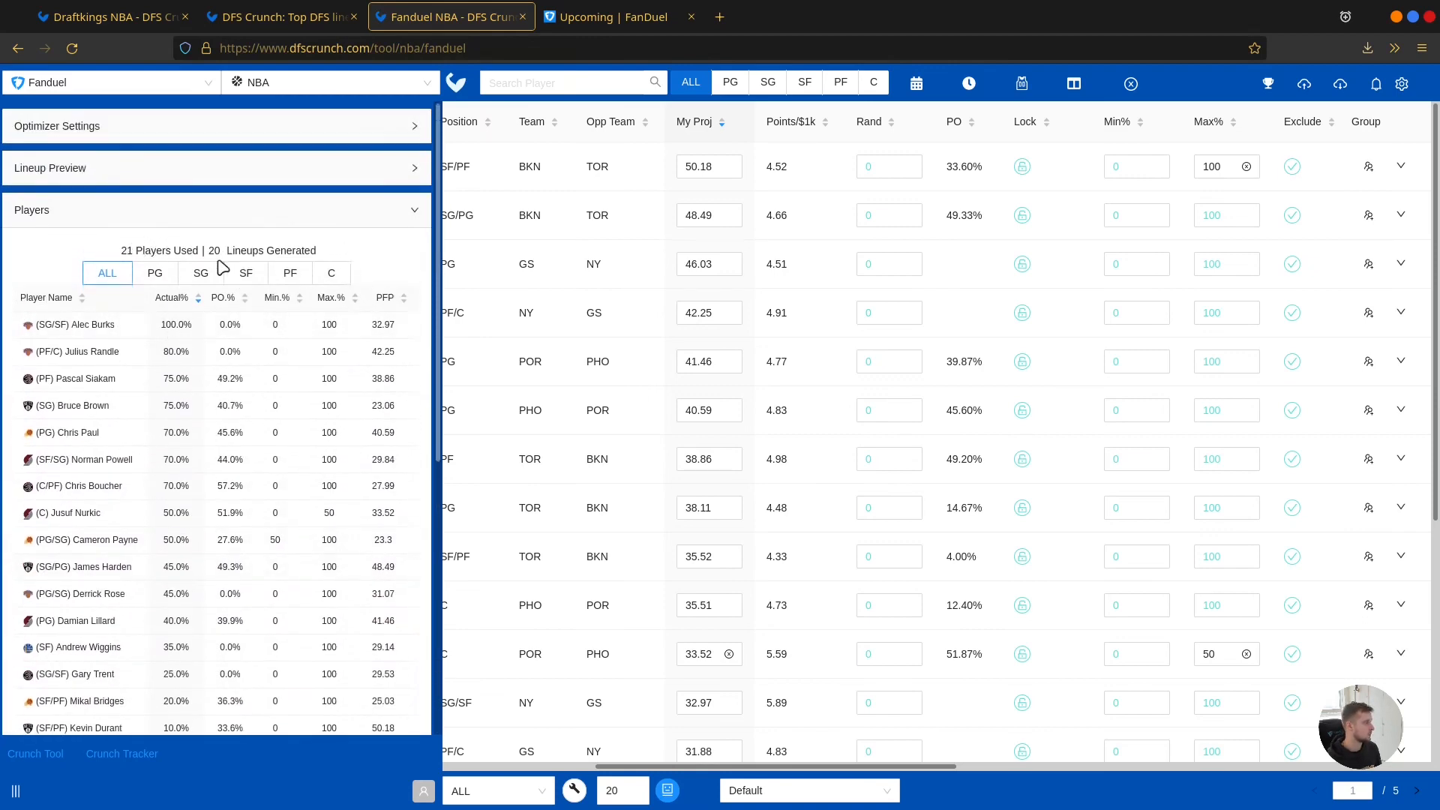
left_click(111, 133)
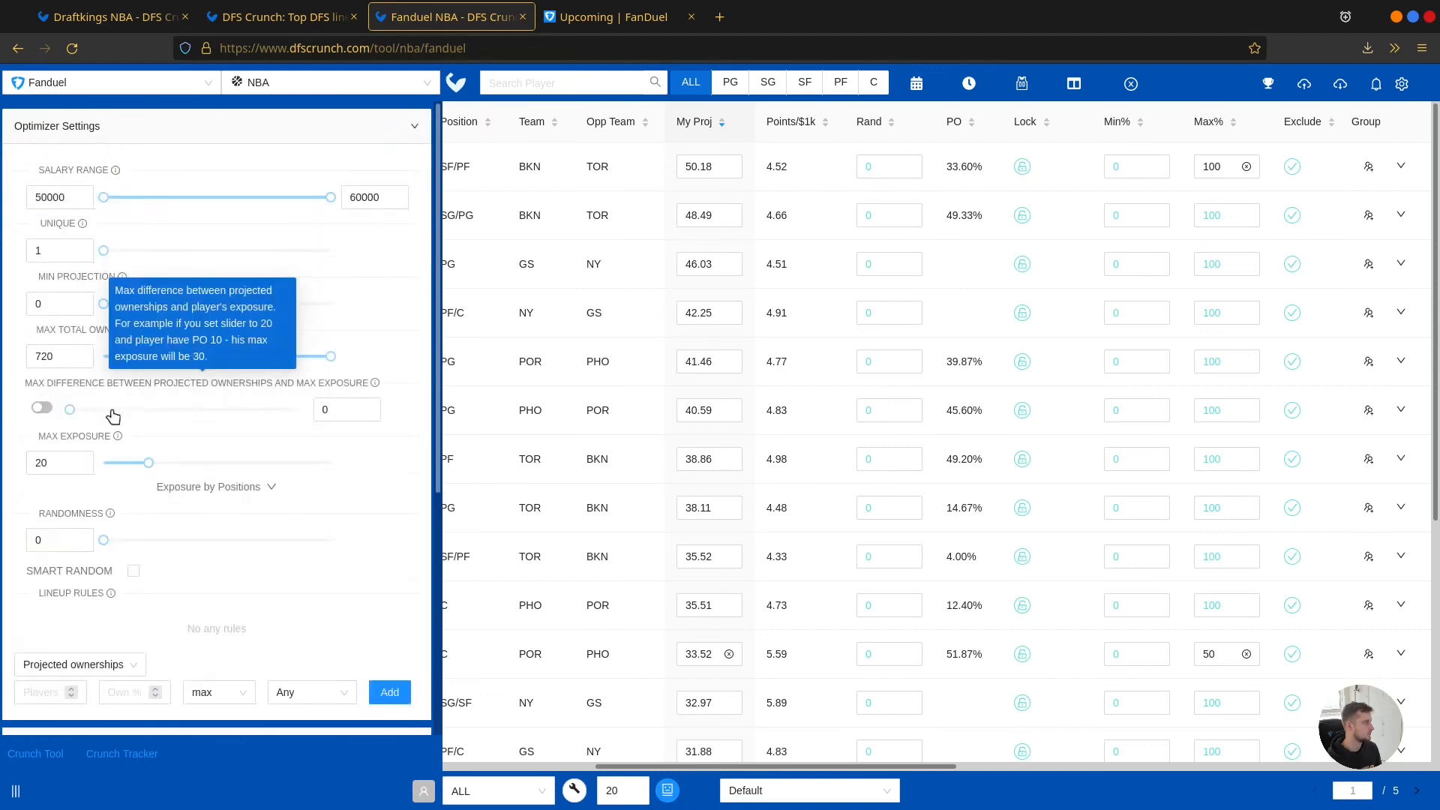
scroll(180, 570, "down", 5)
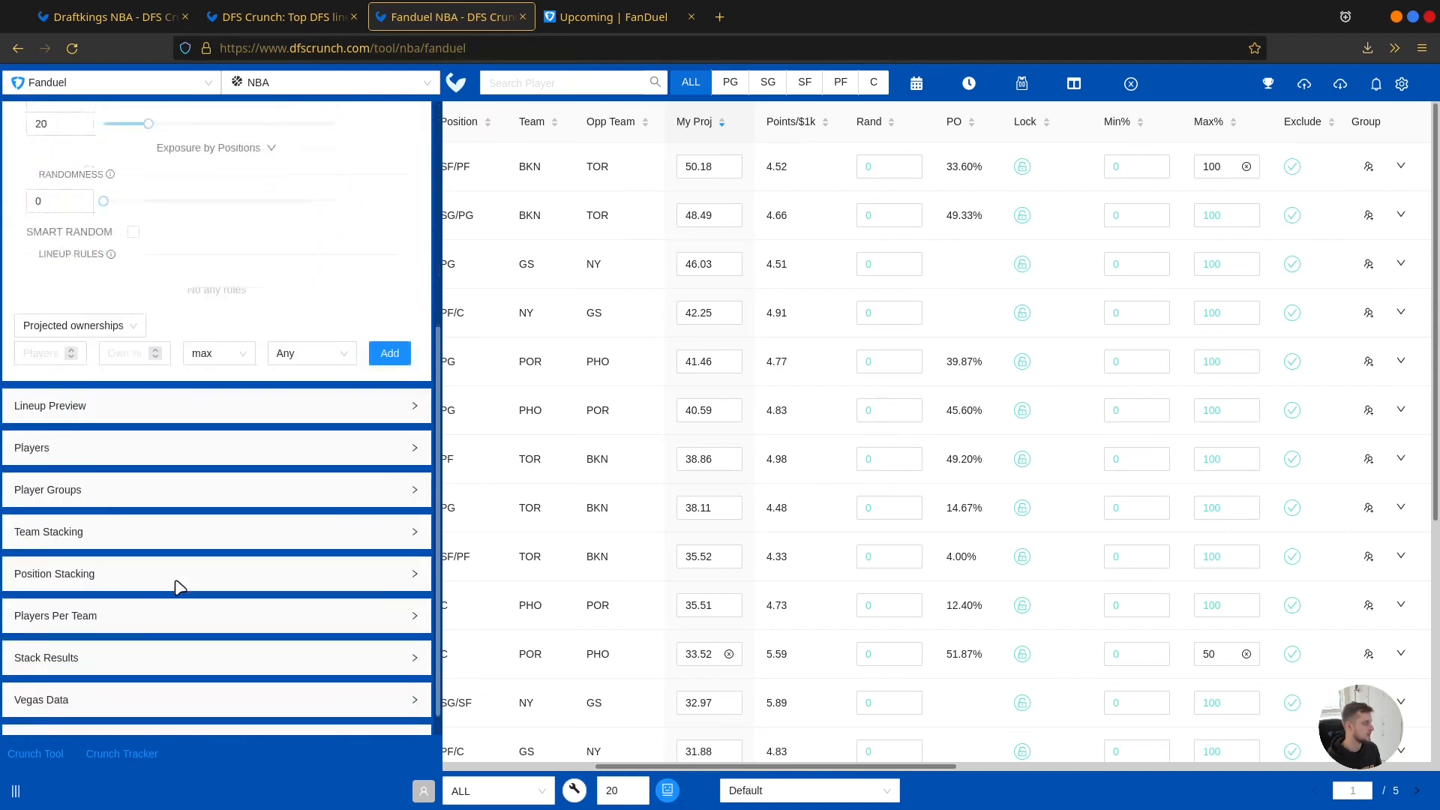
left_click(78, 433)
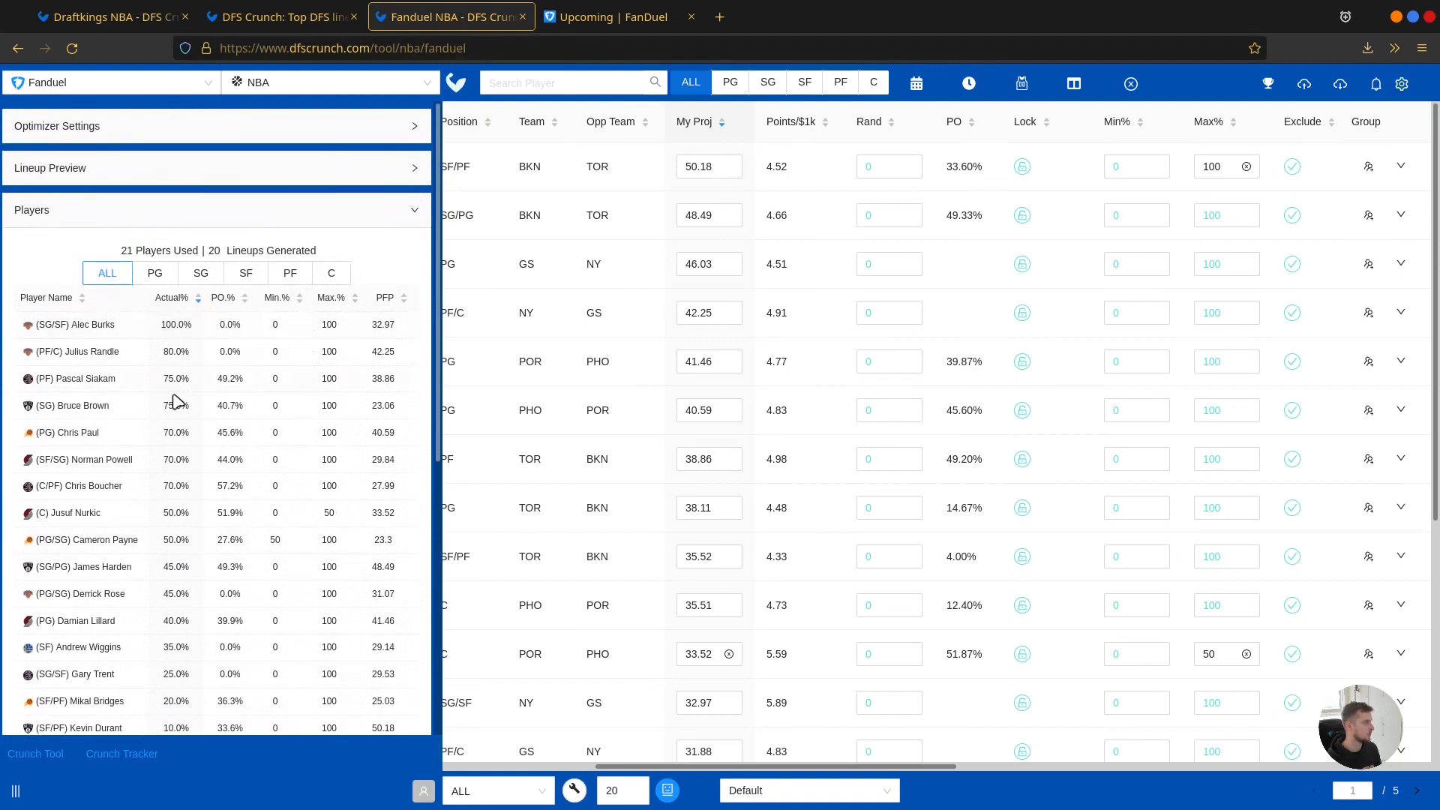
scroll(124, 544, "down", 2)
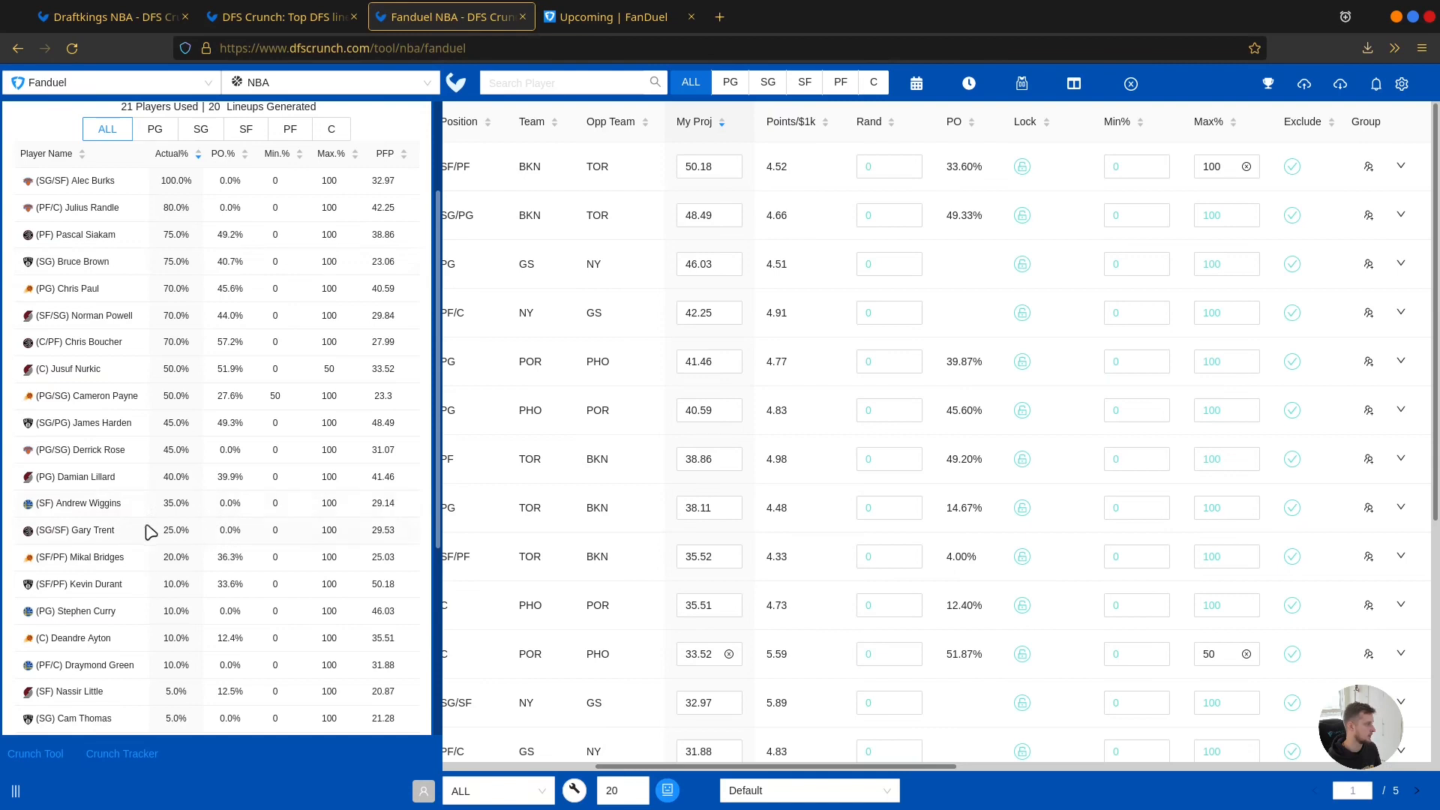
Step: Rebuild the lineups with the 20% global maximum exposure and return to the table of all players
left_click(574, 791)
left_click(721, 503)
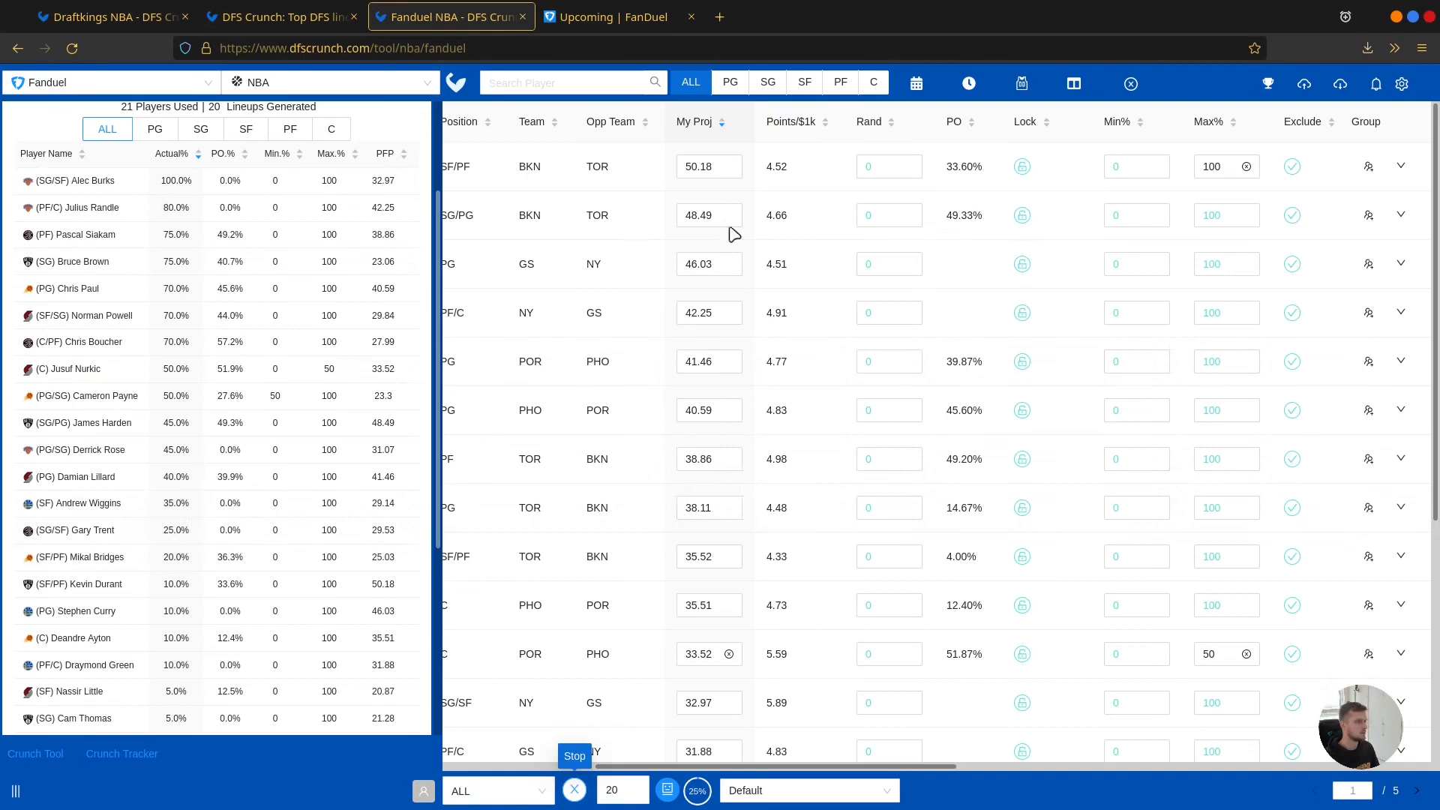
scroll(483, 158, "left", 5)
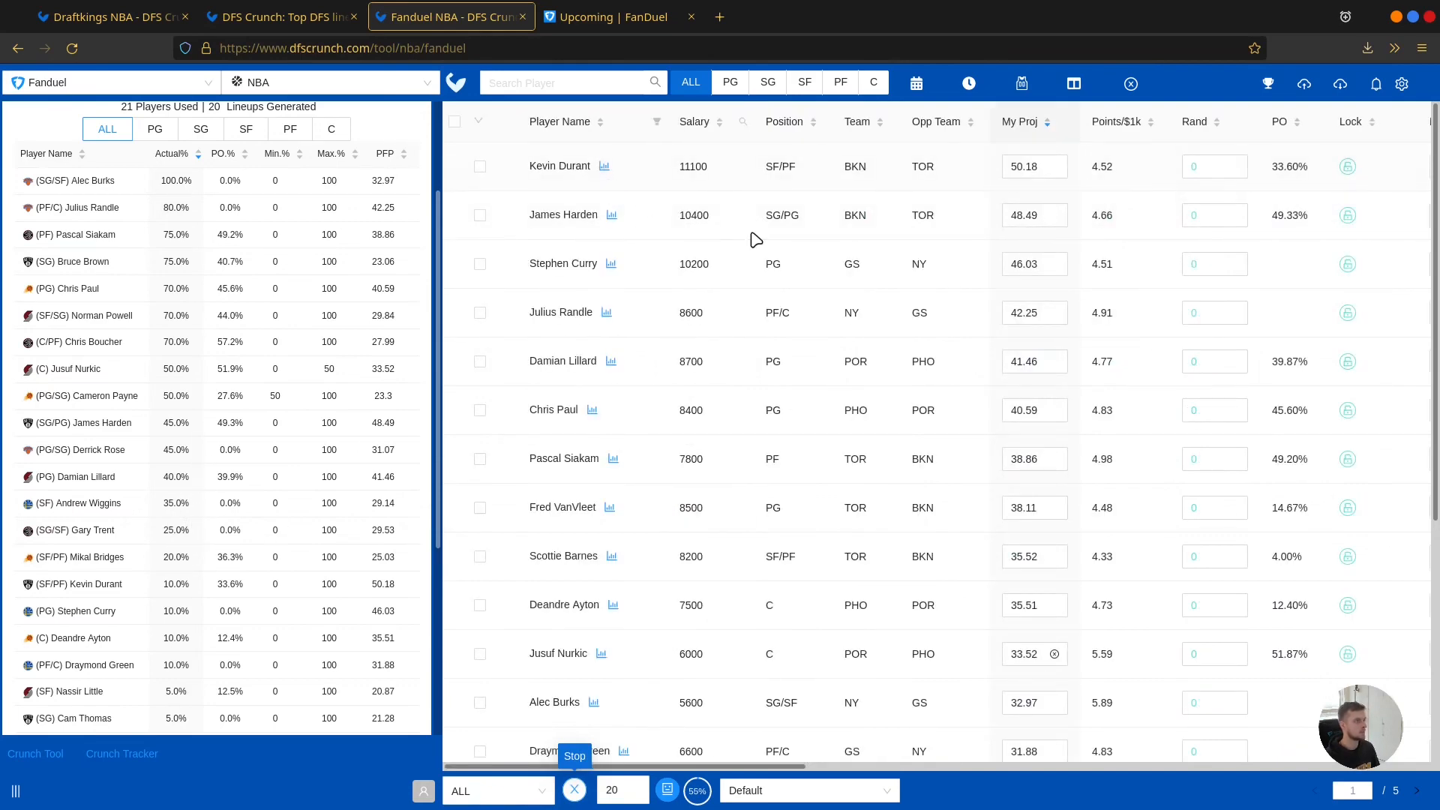
scroll(863, 214, "right", 5)
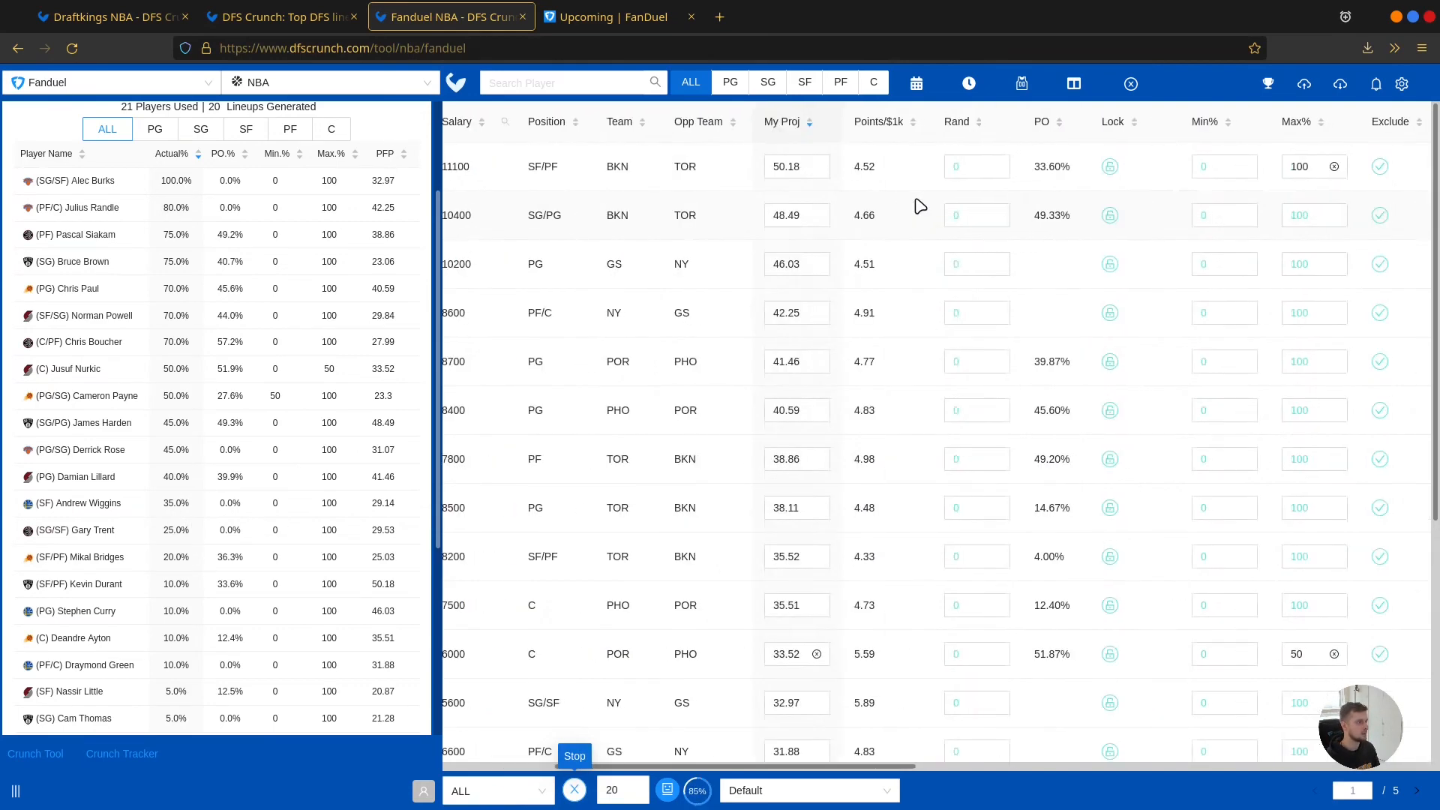
left_click(487, 791)
left_click(497, 596)
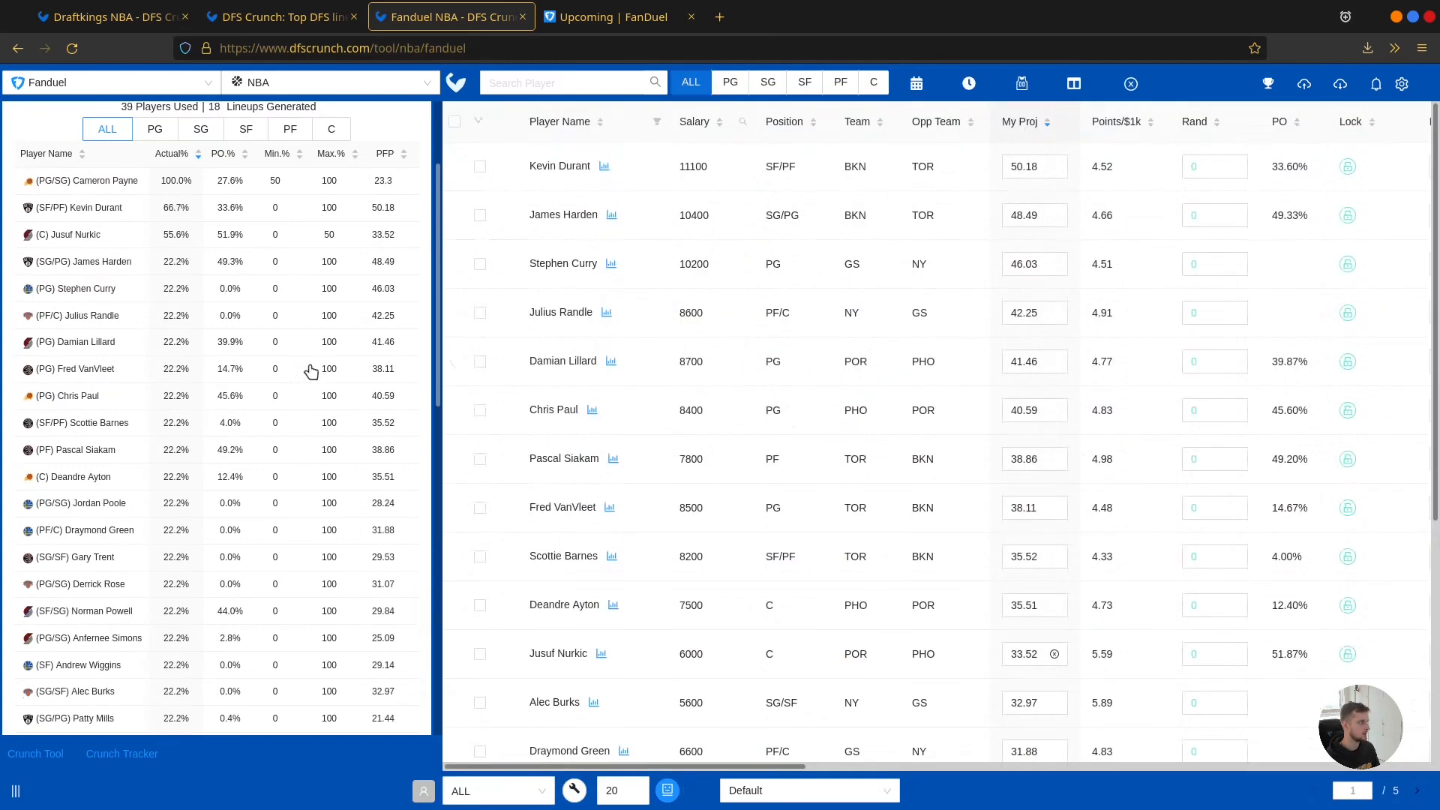
Step: Check the rebuilt lineups' player exposures against the individual limits and the global Max Exposure setting
scroll(820, 345, "right", 5)
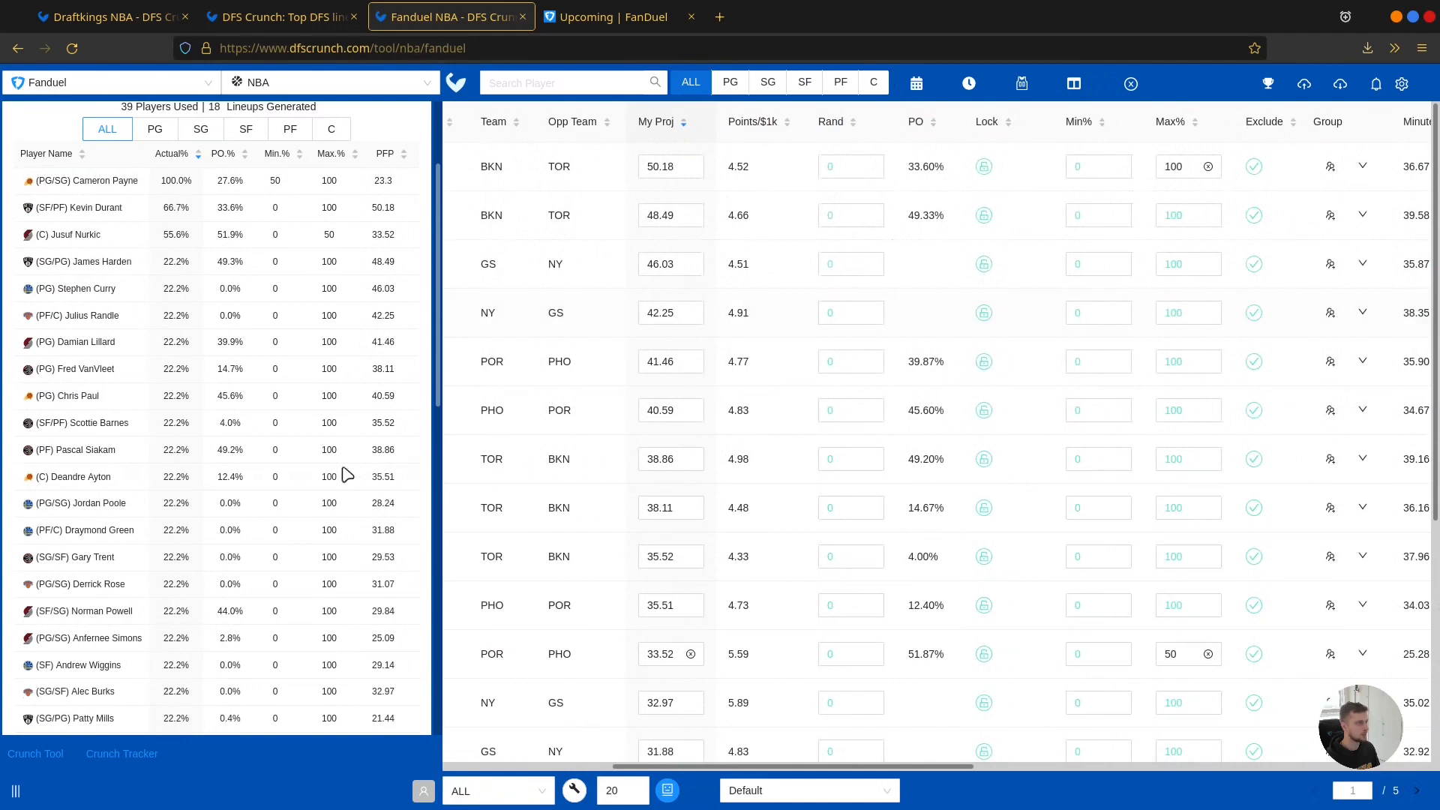
scroll(225, 191, "up", 2)
left_click(208, 139)
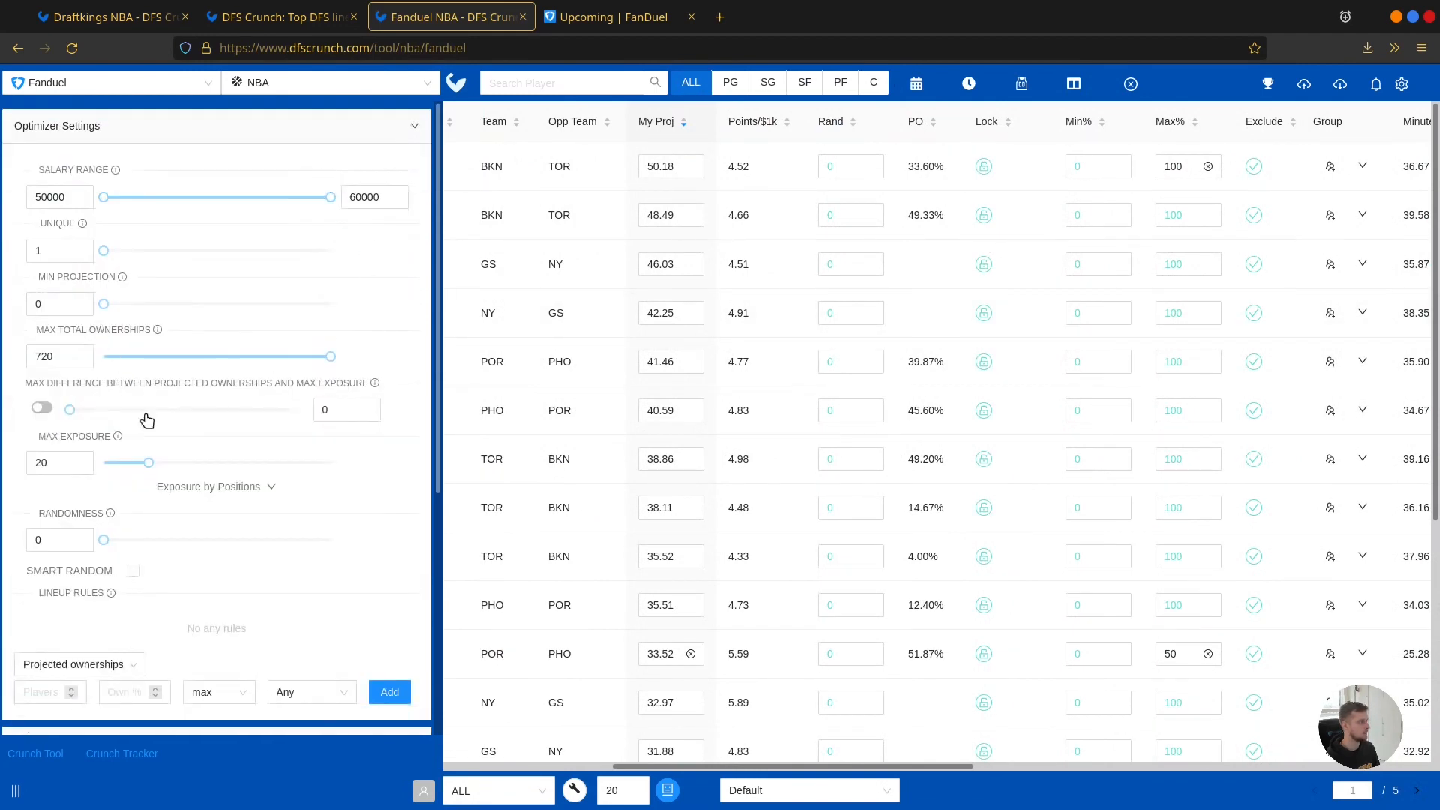
scroll(142, 487, "down", 5)
left_click(55, 651)
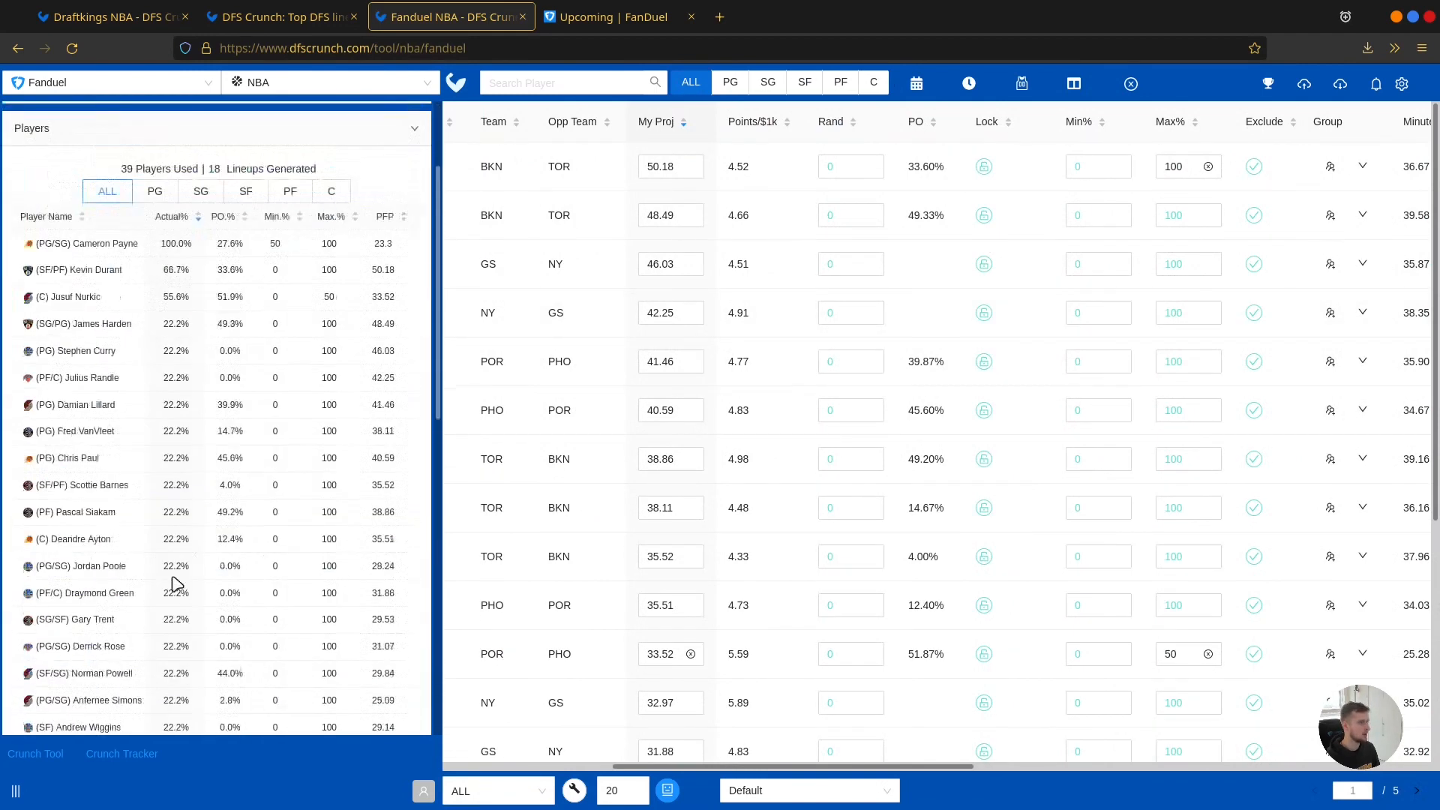
Step: Compare the individual Max% values in the player table with the global Max Exposure in the Optimizer Settings
scroll(176, 584, "down", 1)
left_click(1196, 173)
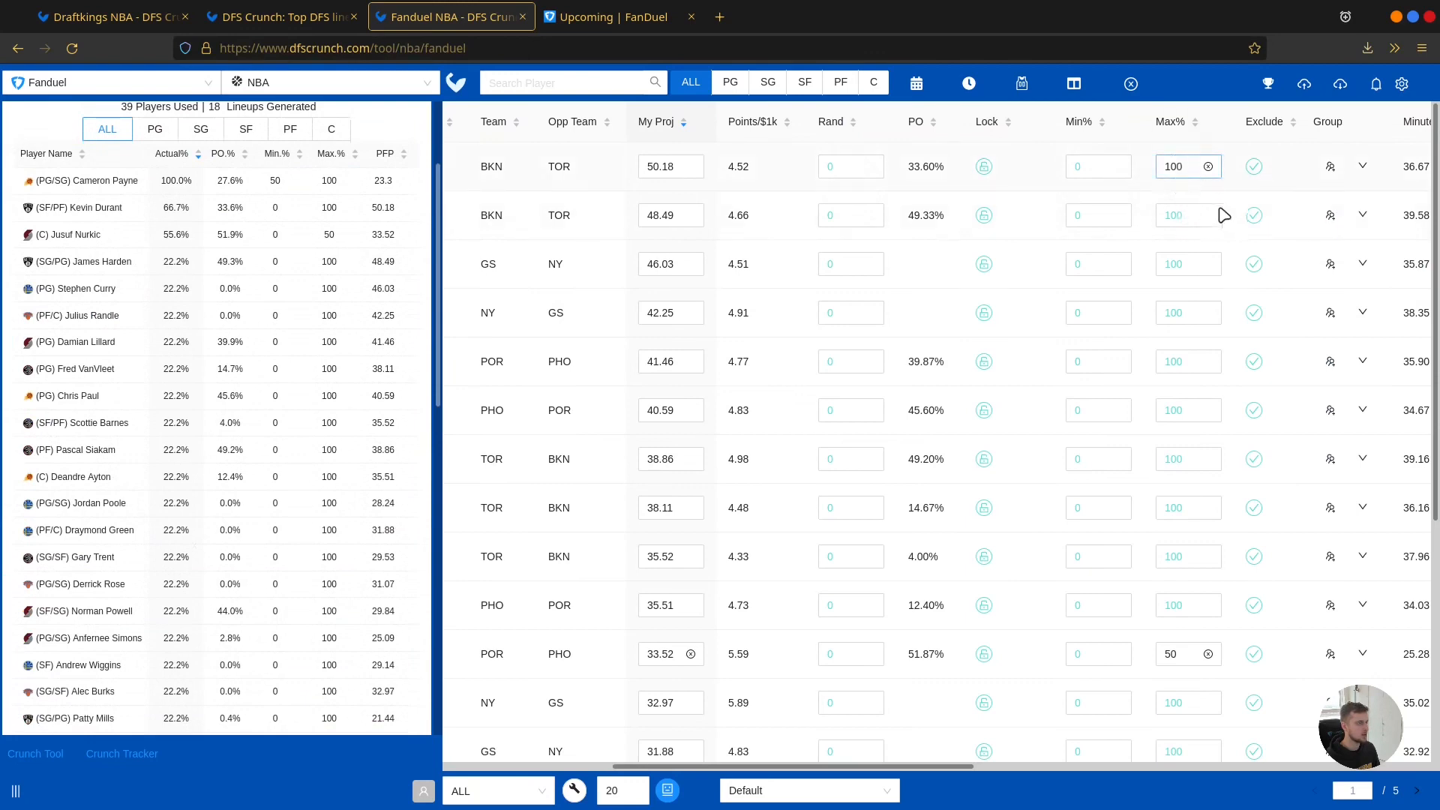
scroll(300, 247, "up", 5)
left_click(263, 135)
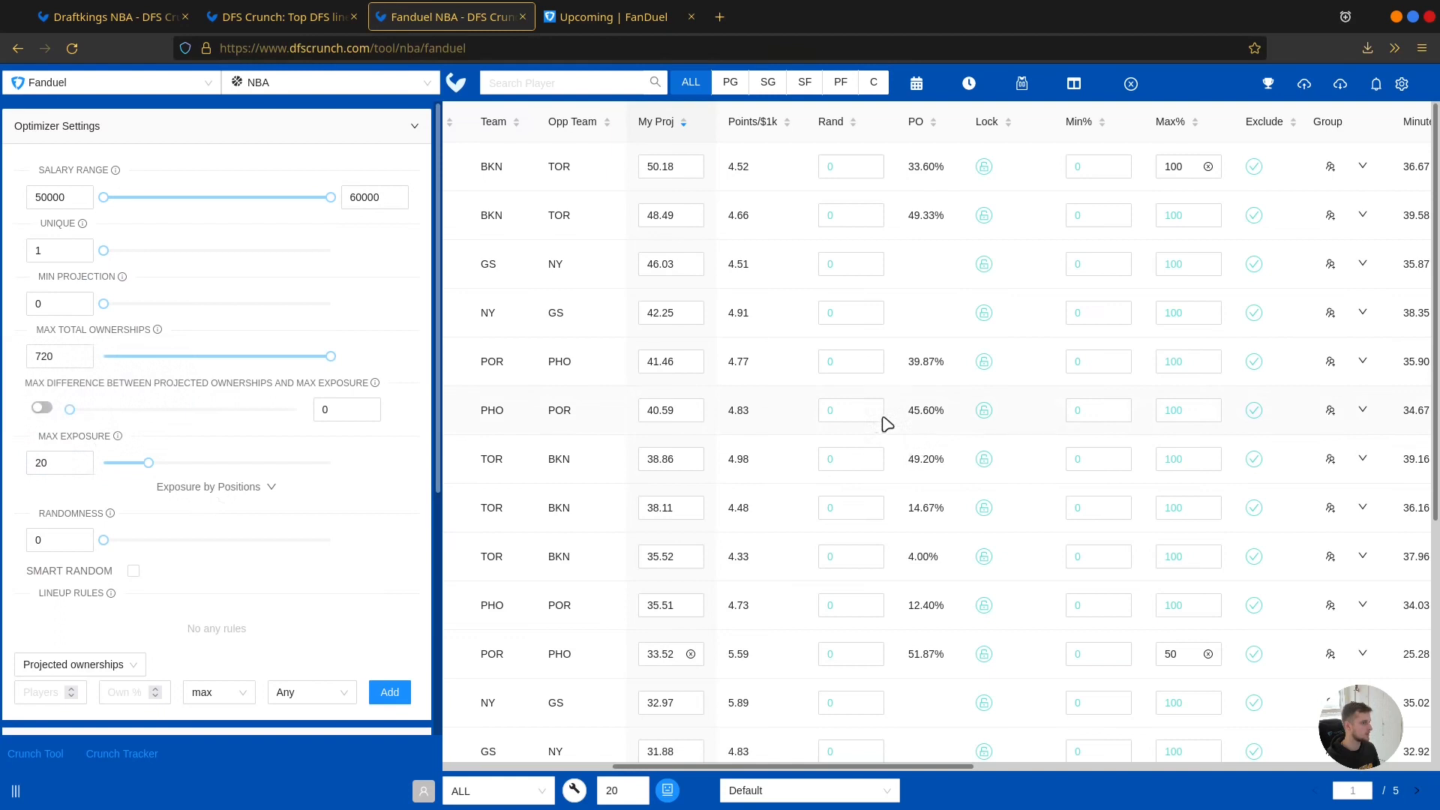
left_click(1181, 215)
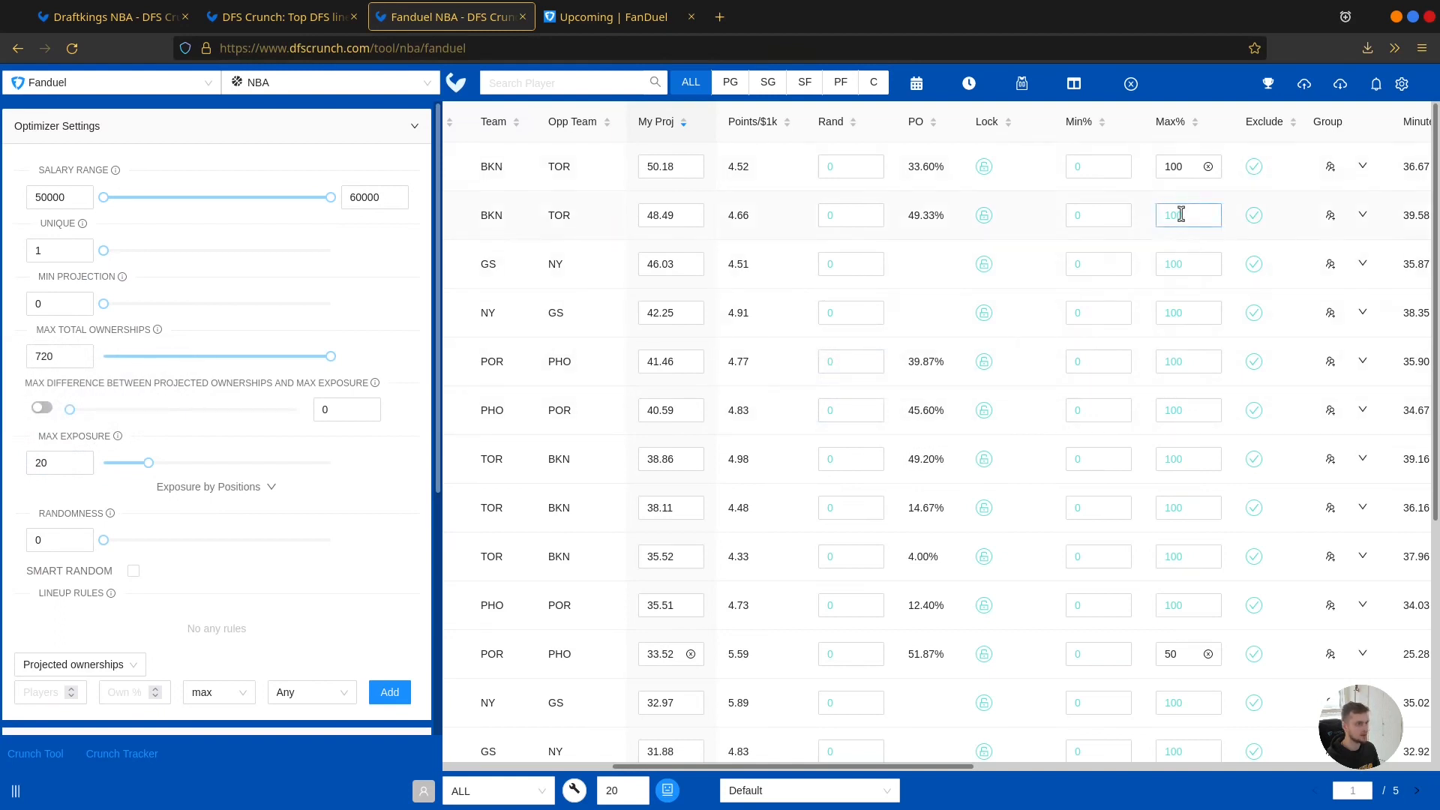
left_click(937, 279)
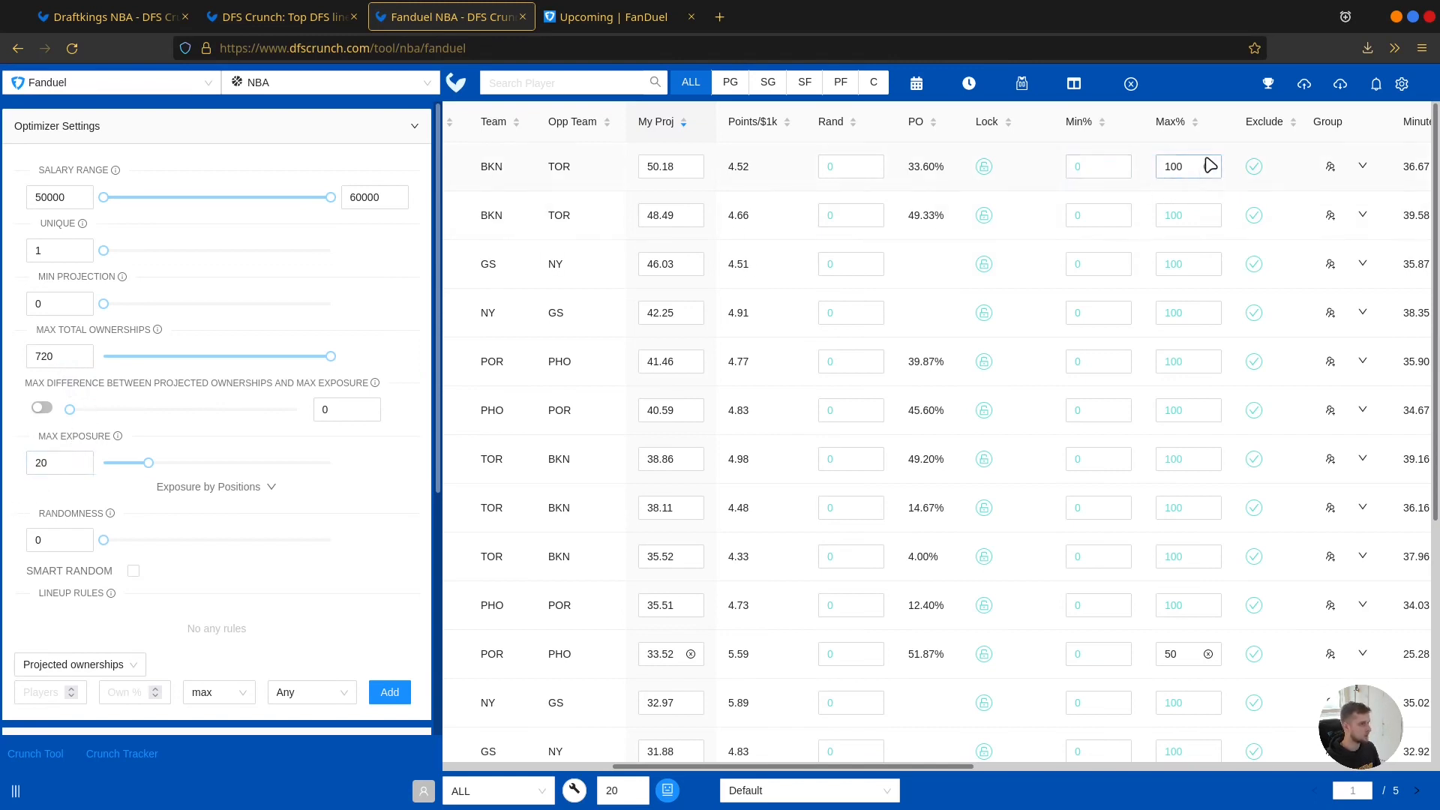
scroll(734, 213, "left", 3)
scroll(742, 210, "right", 2)
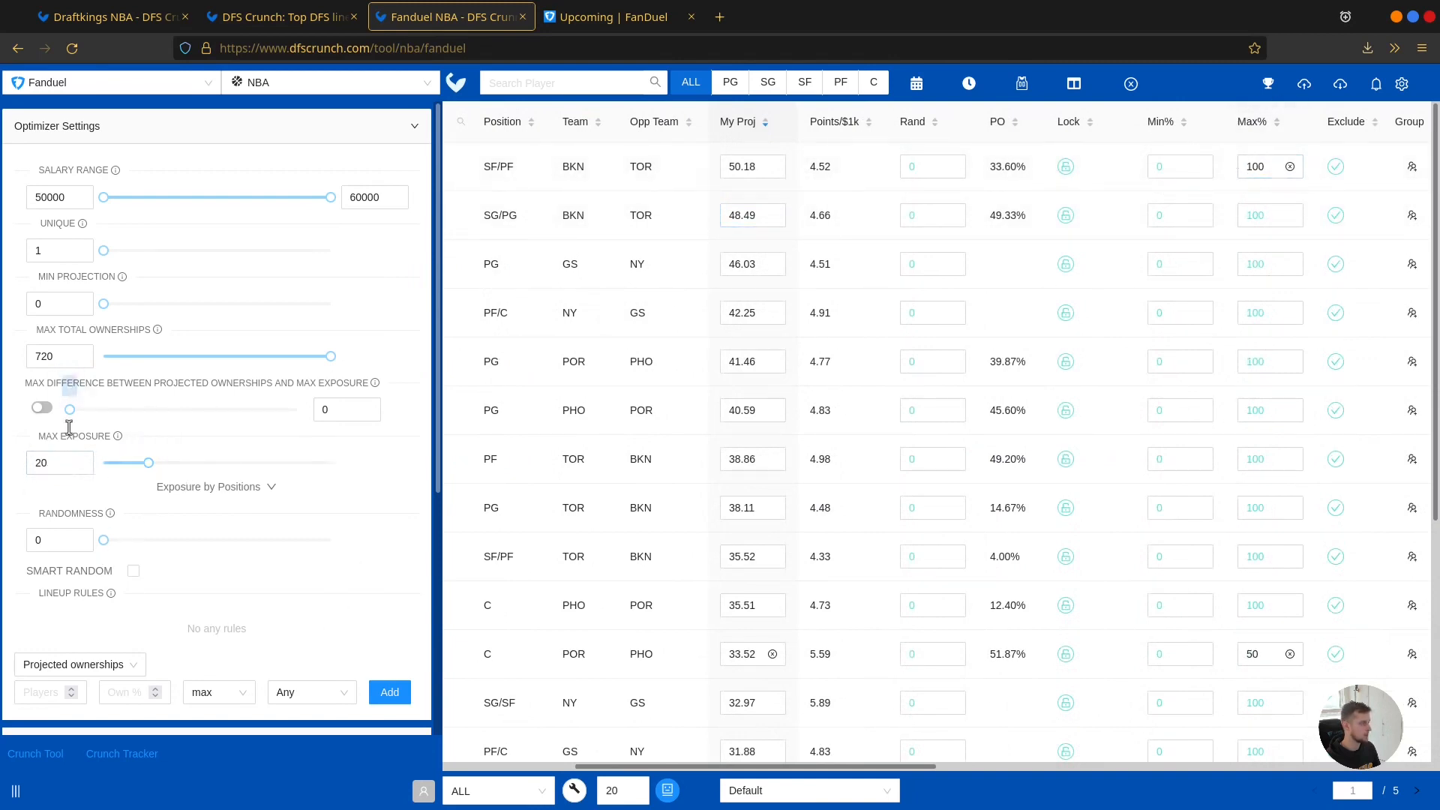
scroll(714, 318, "left", 2)
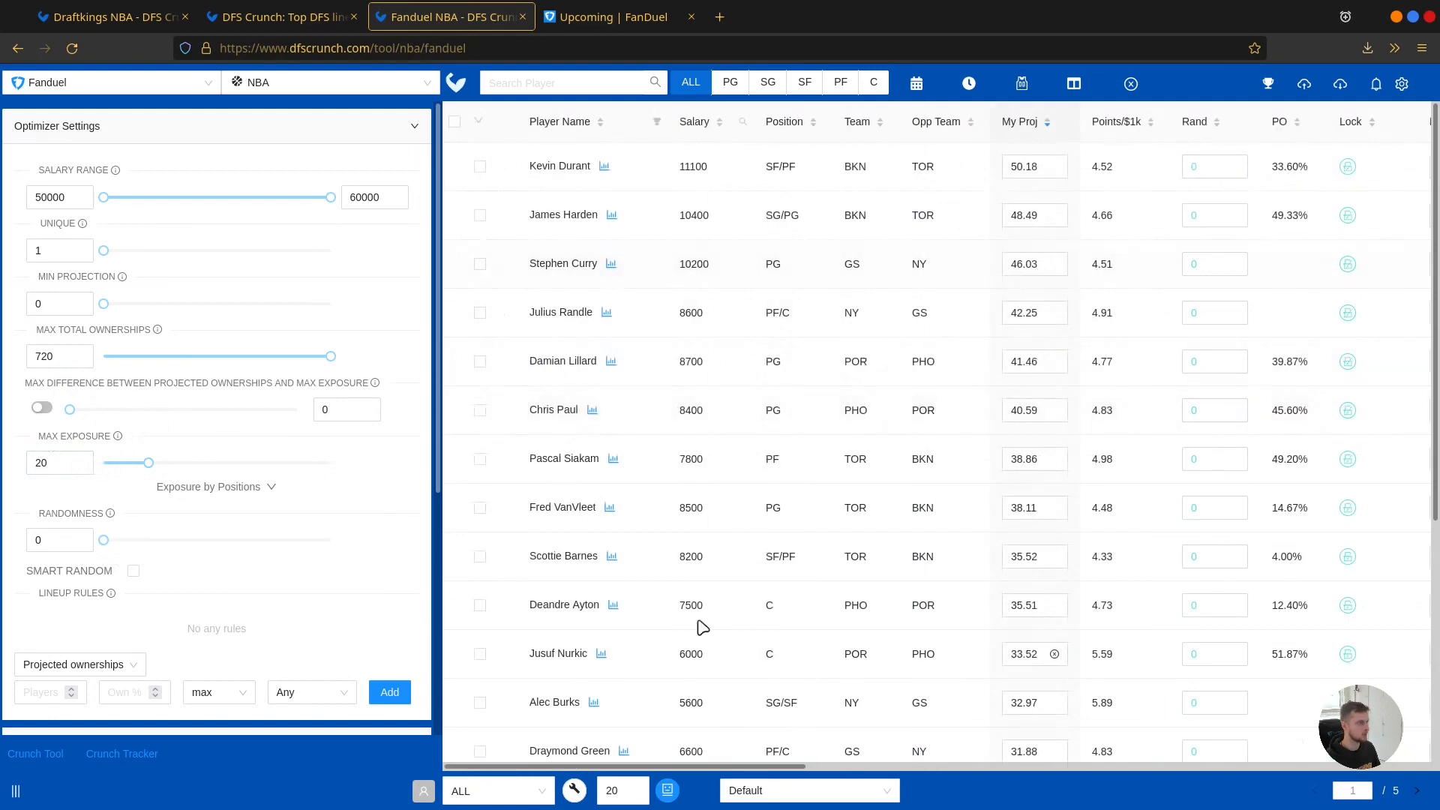
Step: Look up Jusuf Nurkic, Kevin Durant, Cameron Payne and James Harden from the Players summary and compare their actual exposures with their Min% and Max% limits
scroll(185, 657, "down", 5)
left_click(63, 437)
scroll(63, 436, "down", 8)
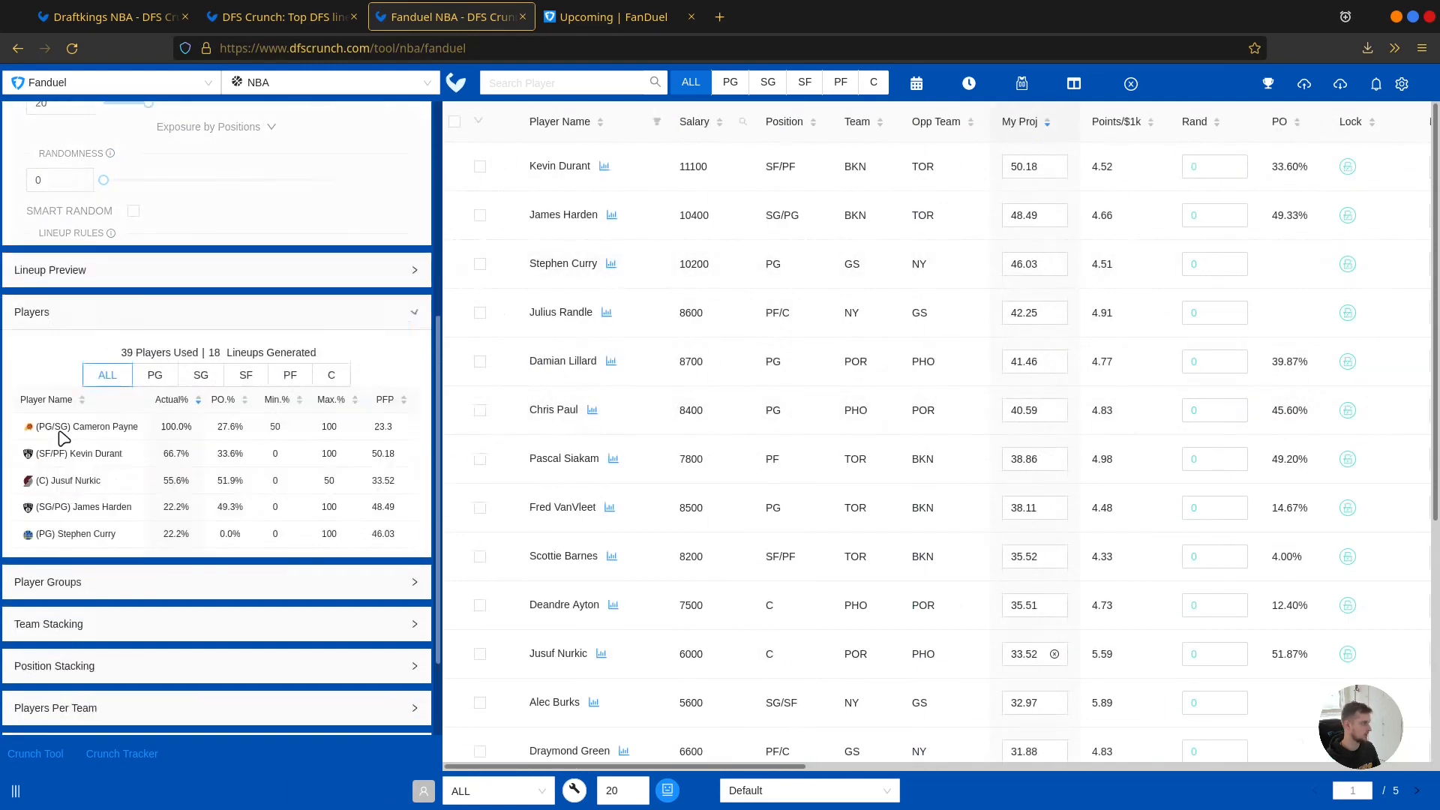
scroll(222, 421, "up", 3)
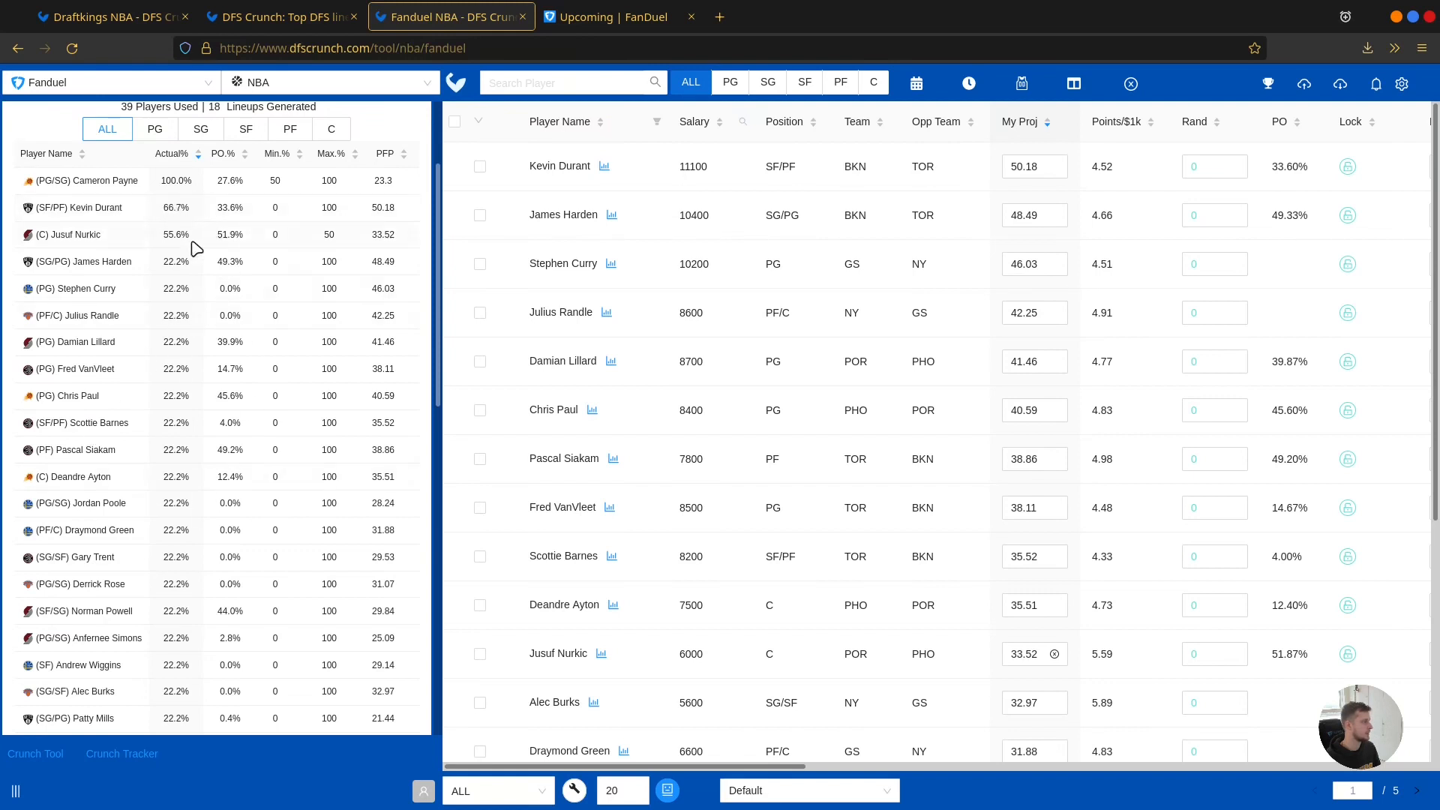
left_click(71, 240)
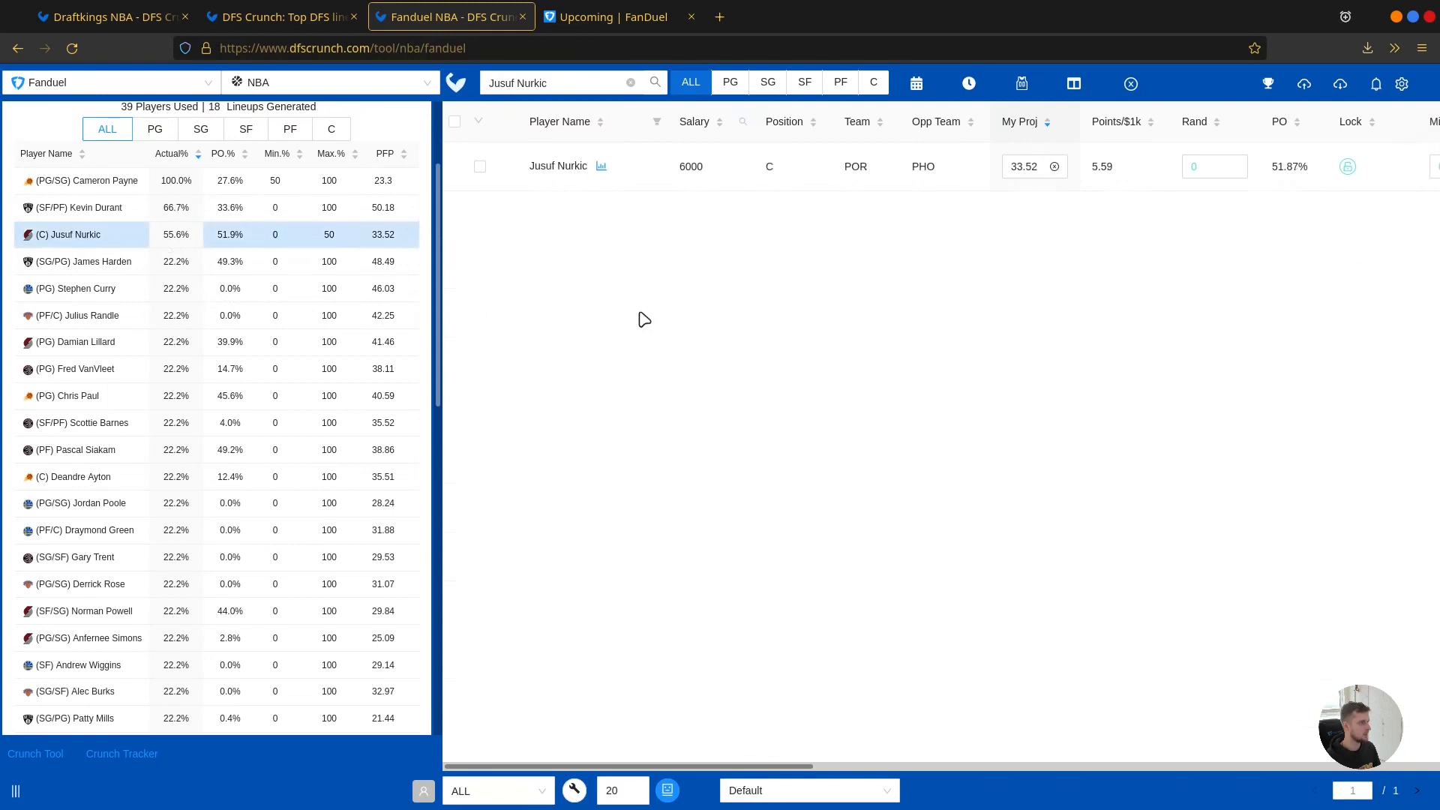
scroll(938, 284, "left", 1)
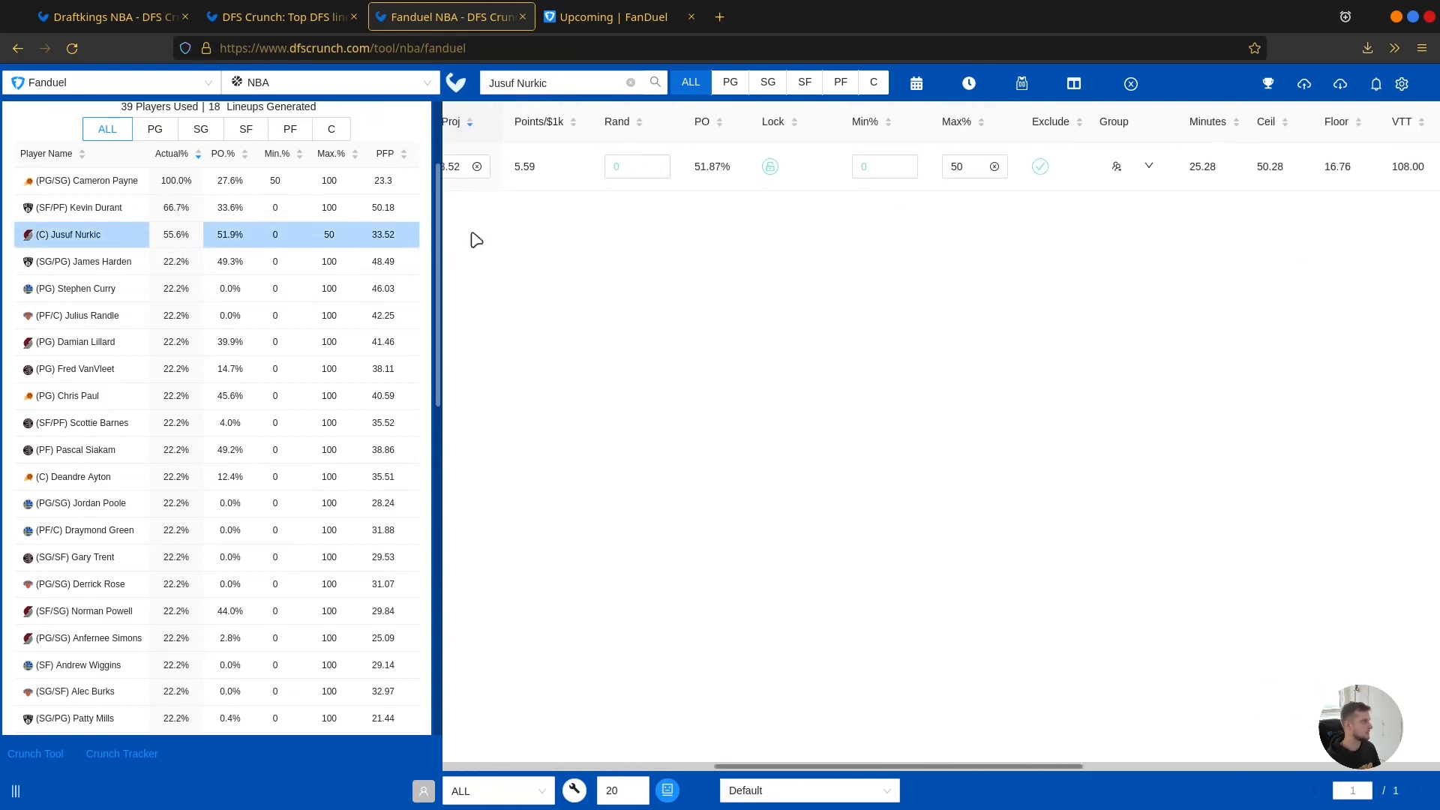
left_click(86, 210)
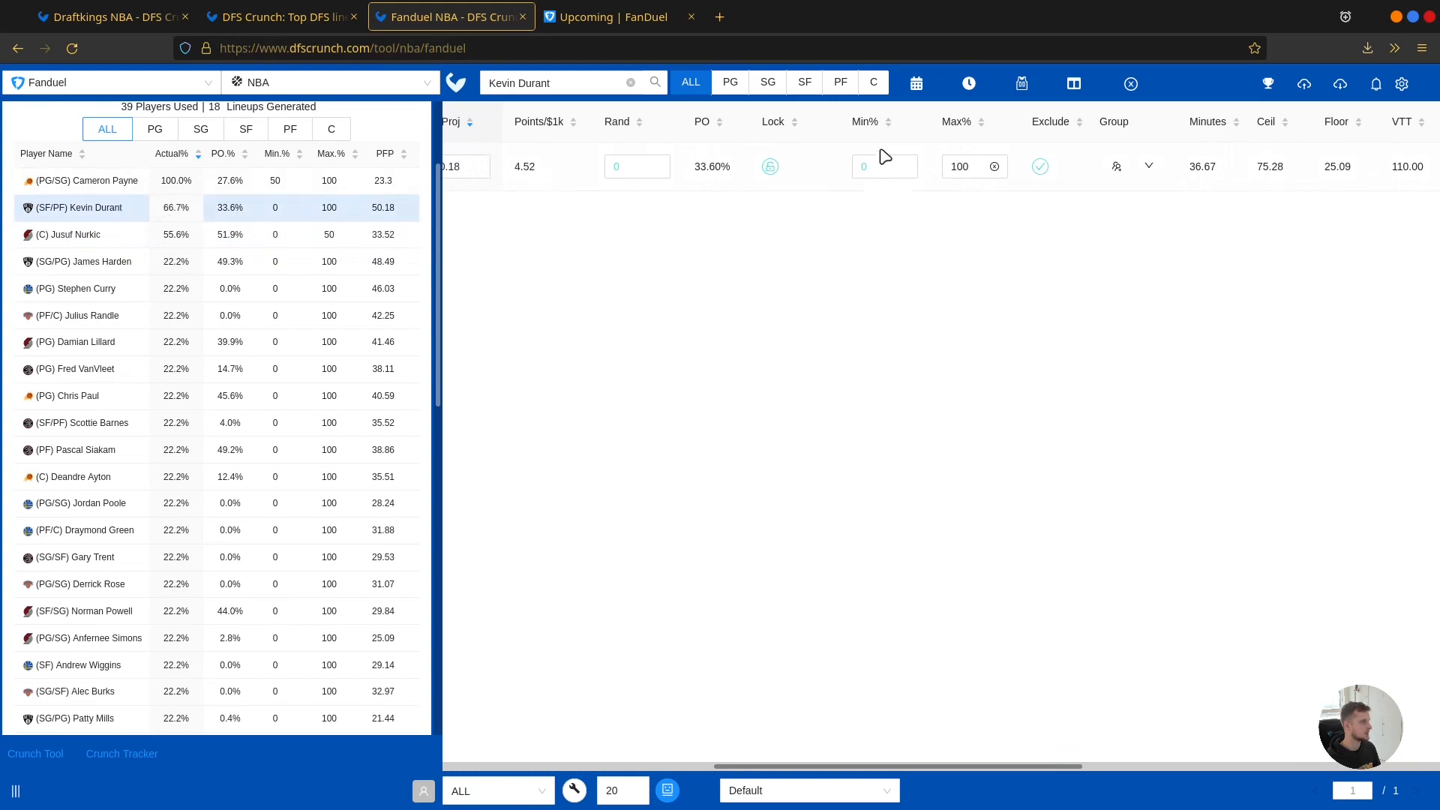
left_click(105, 186)
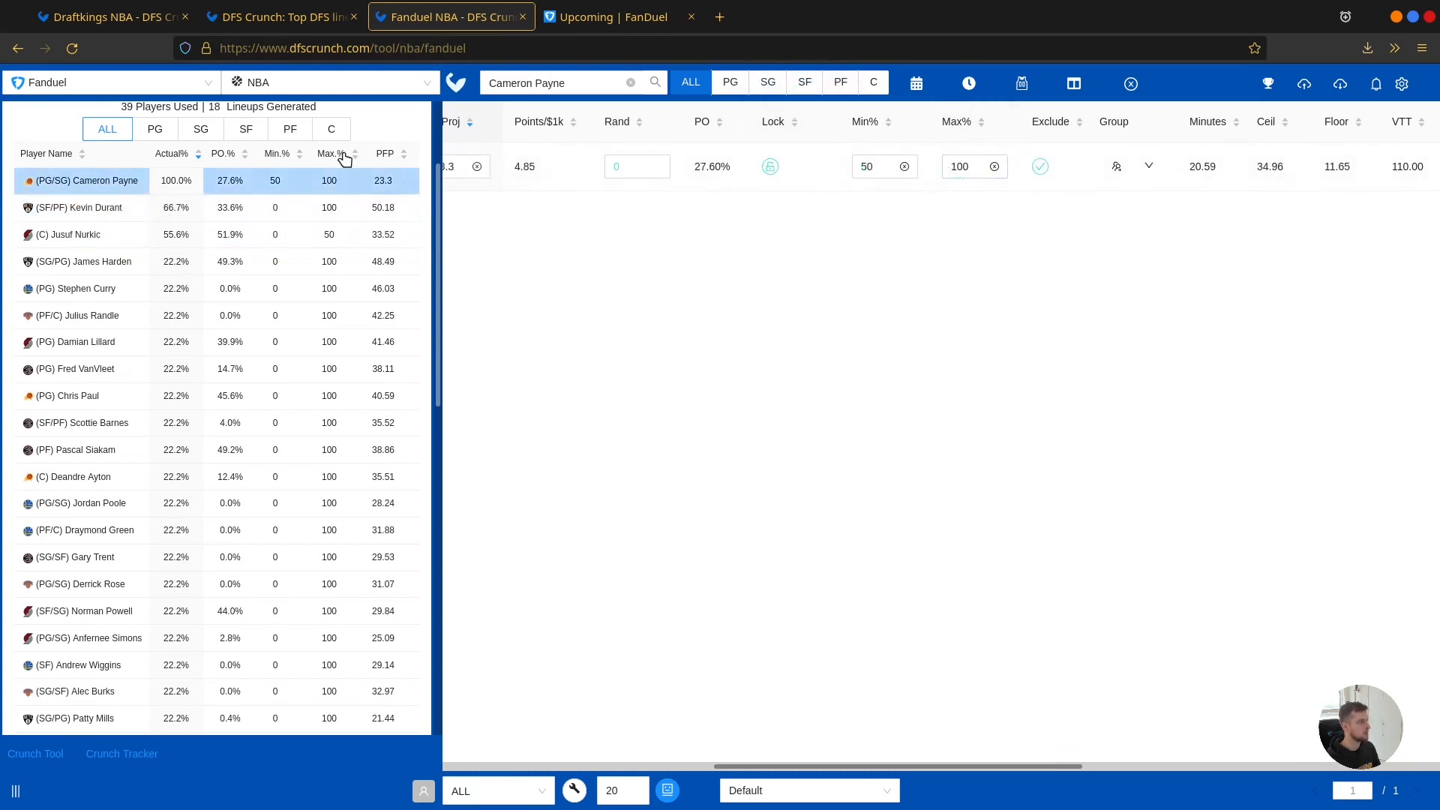
left_click(66, 267)
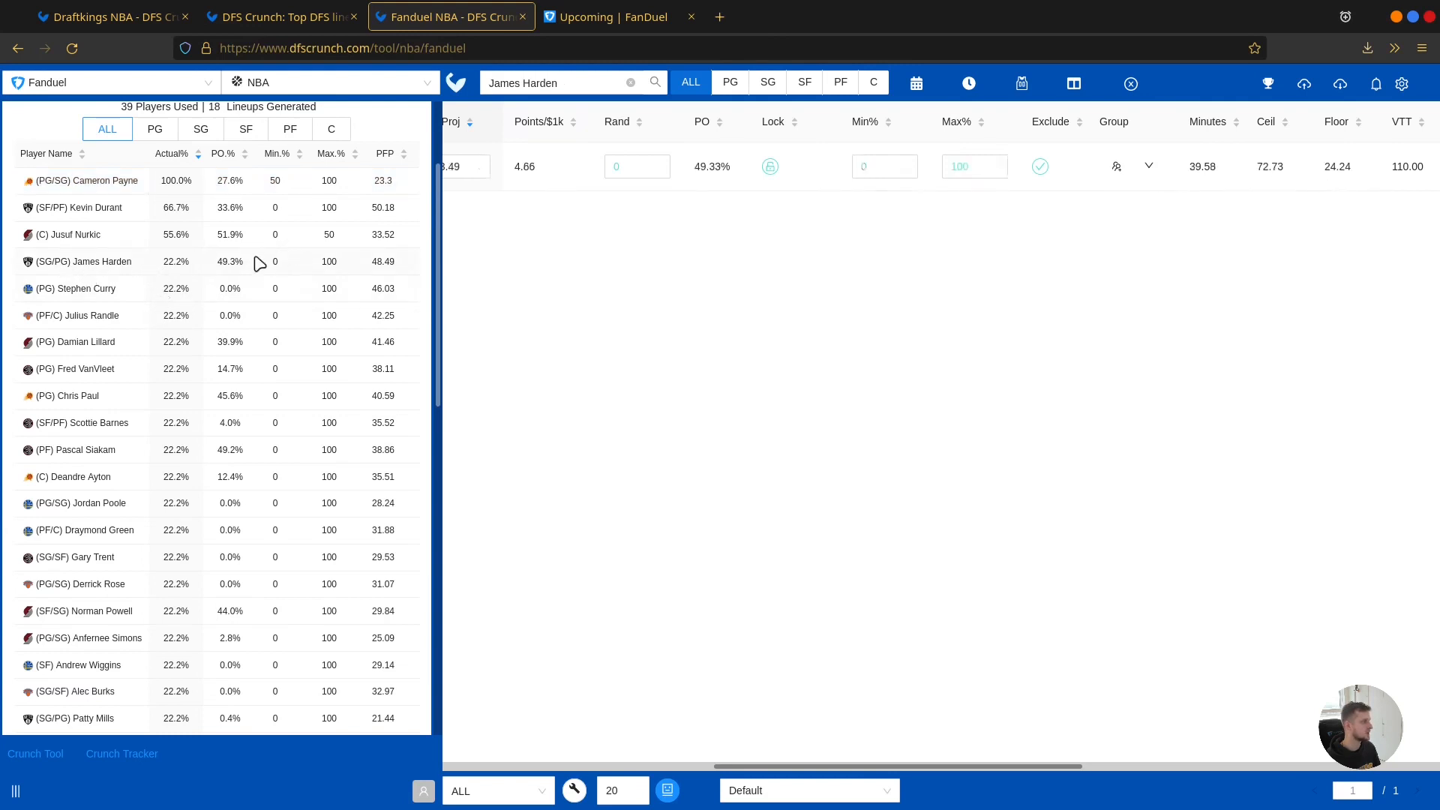
left_click(166, 263)
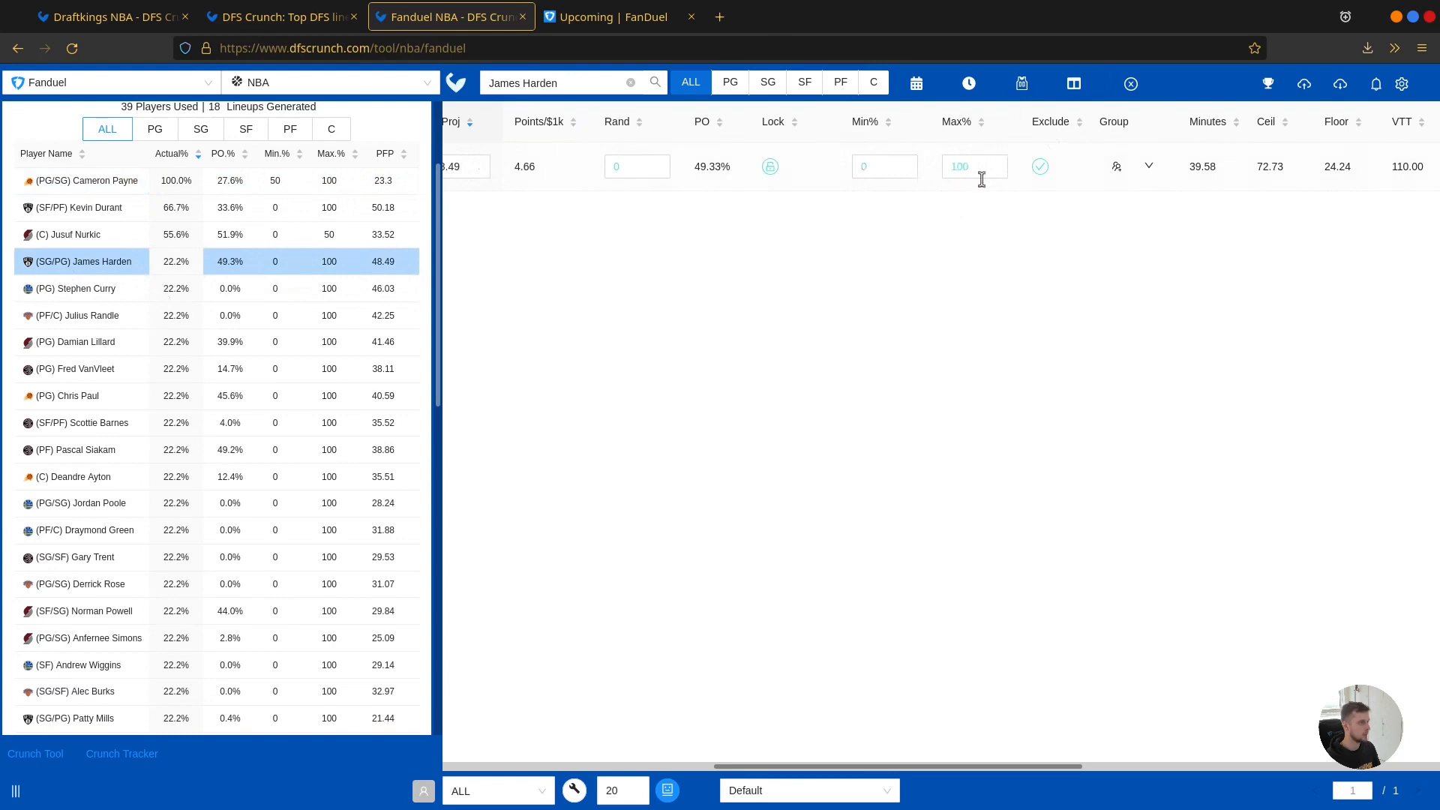
Step: Review the full list of used players and their actual exposures in the Players summary
scroll(160, 515, "down", 10)
scroll(165, 514, "up", 12)
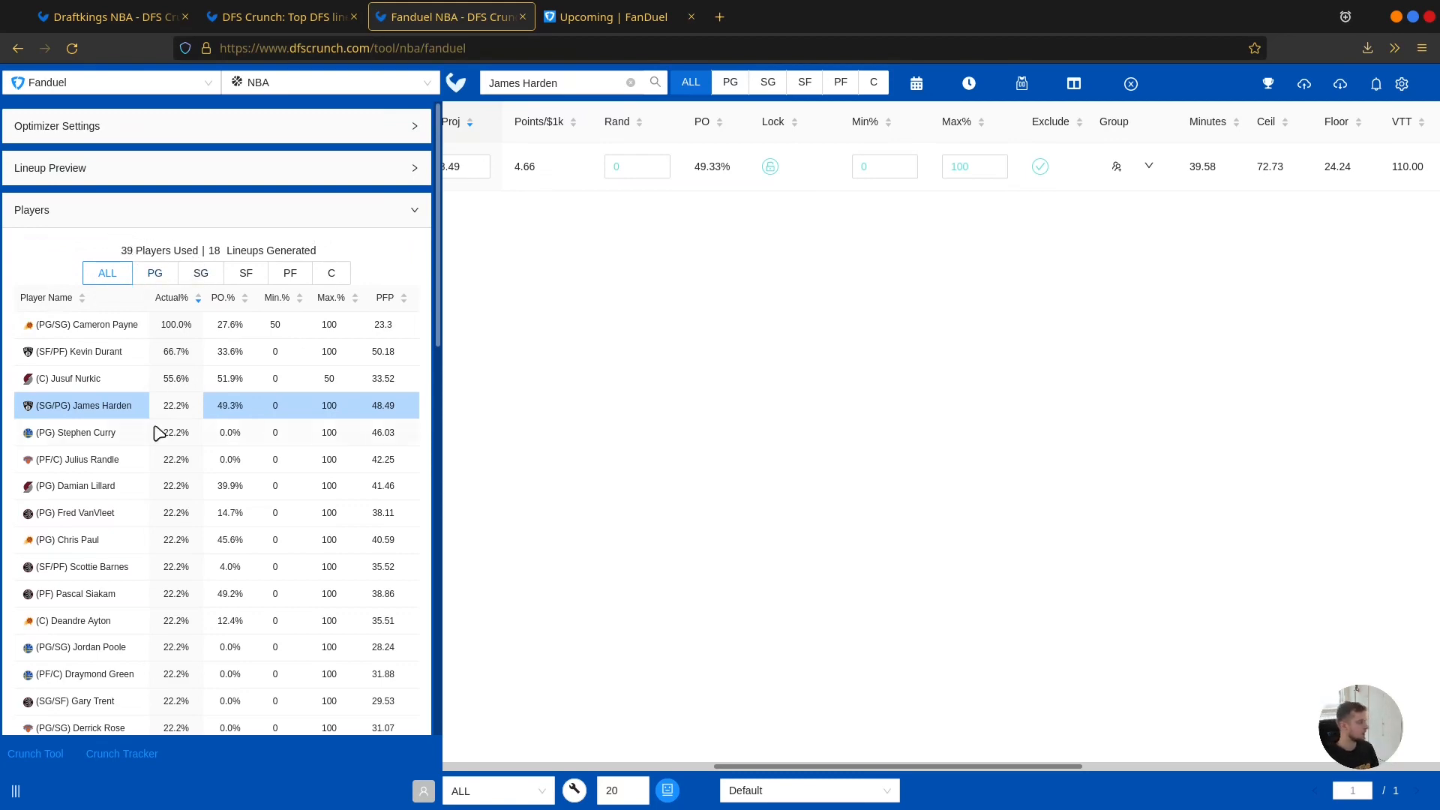
scroll(150, 450, "down", 3)
scroll(167, 501, "down", 7)
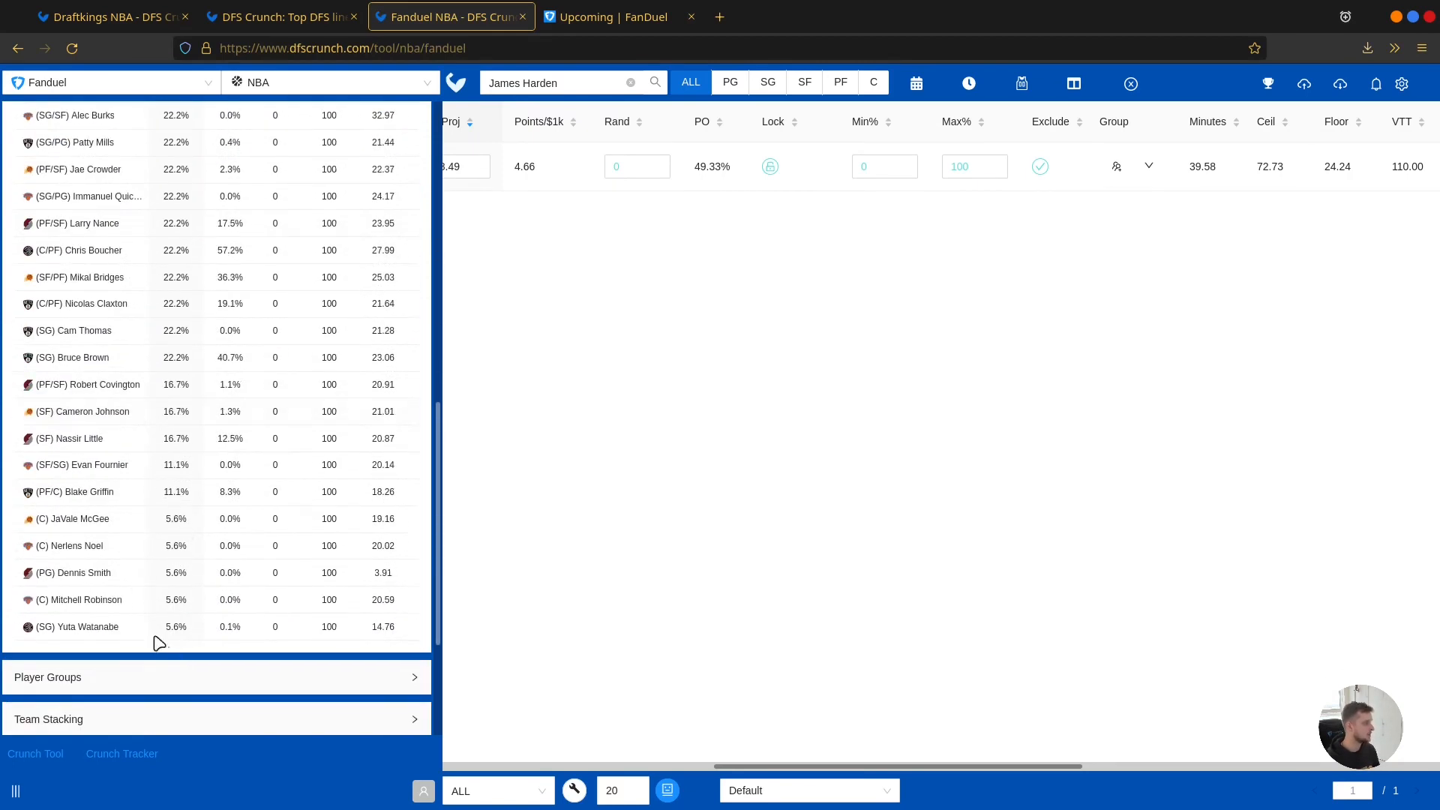
scroll(225, 450, "up", 3)
scroll(210, 337, "up", 10)
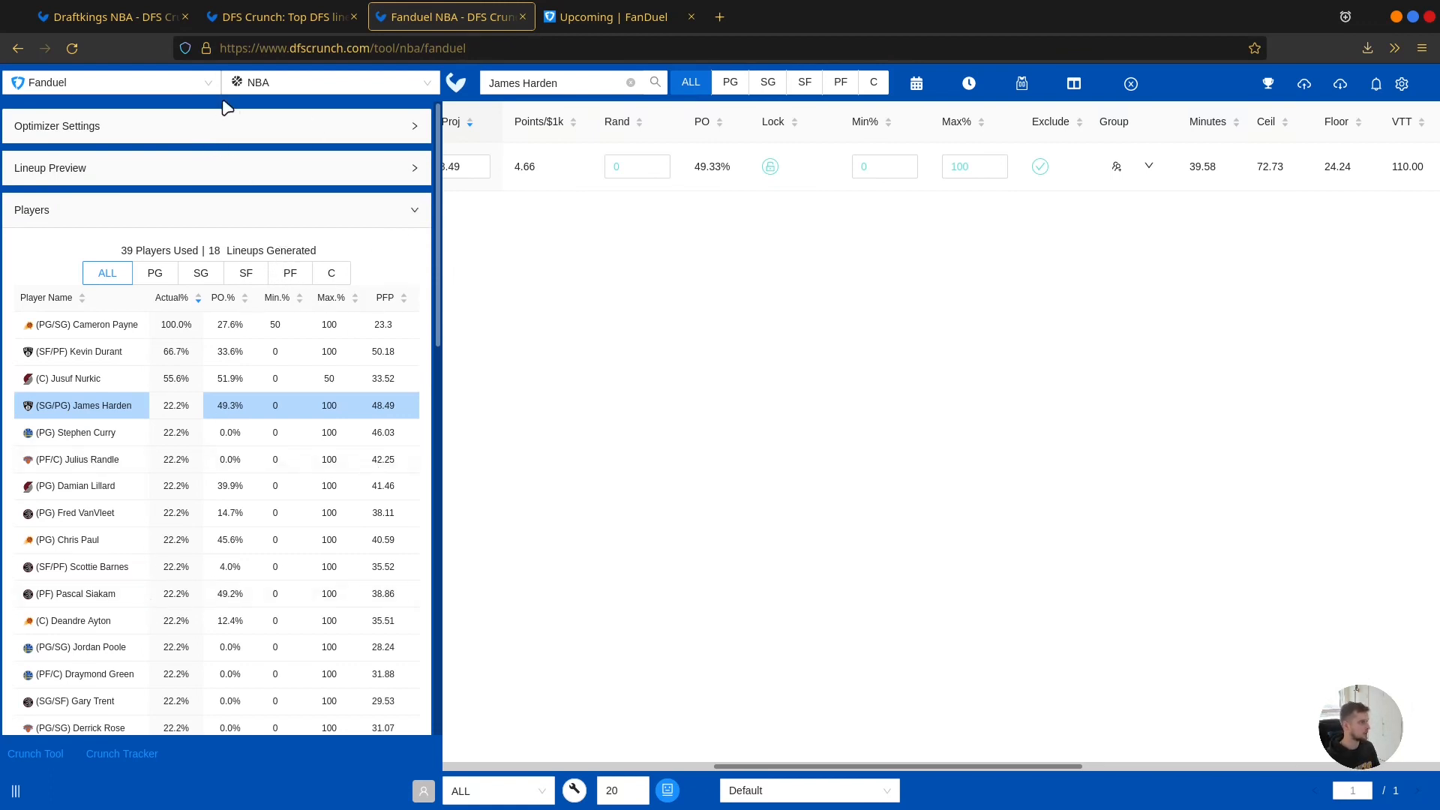
Step: Raise the global Max Exposure in the Optimizer Settings to 100
left_click(248, 118)
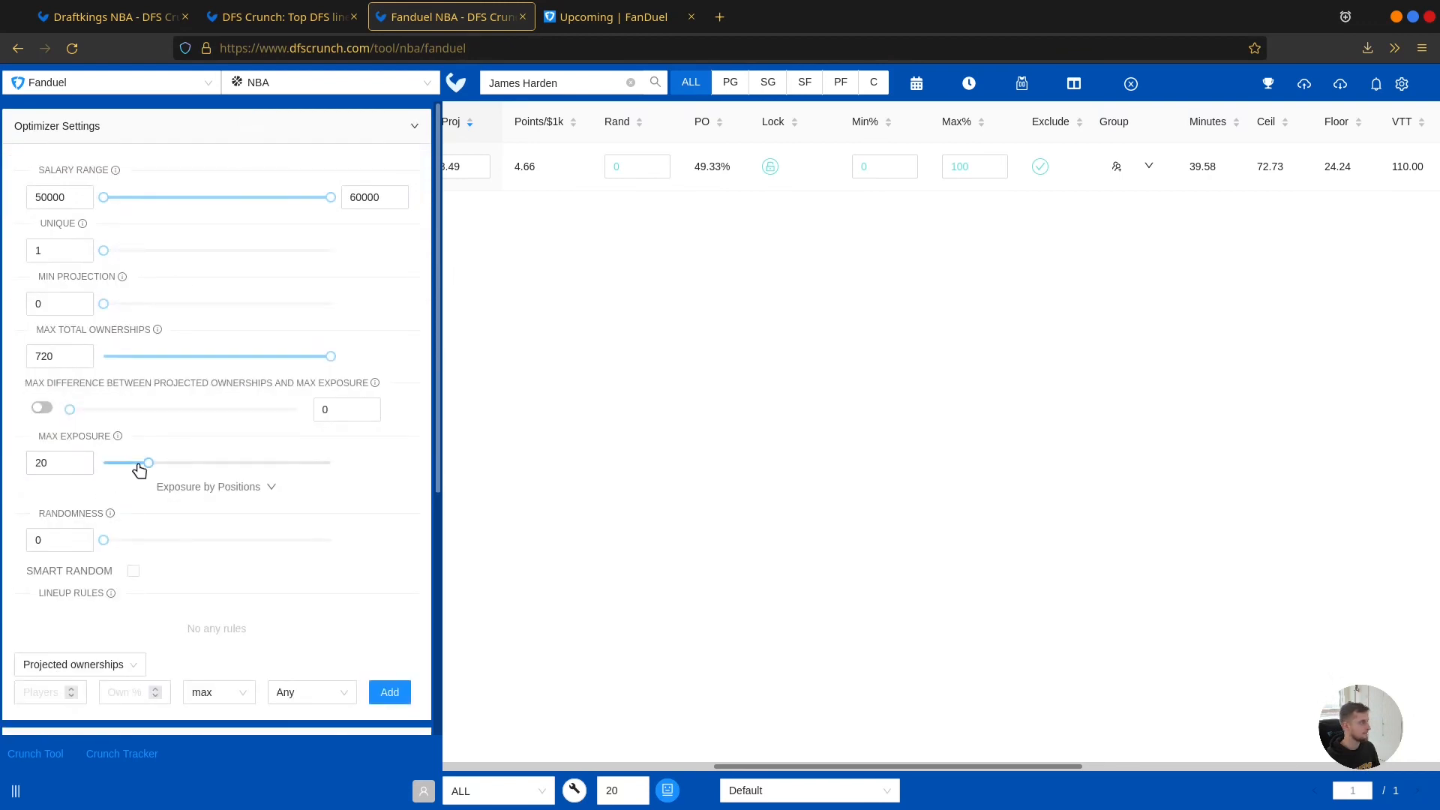
scroll(172, 461, "down", 1)
left_click_drag(174, 463, 327, 402)
left_click(82, 402)
left_click(83, 398)
scroll(360, 450, "up", 1)
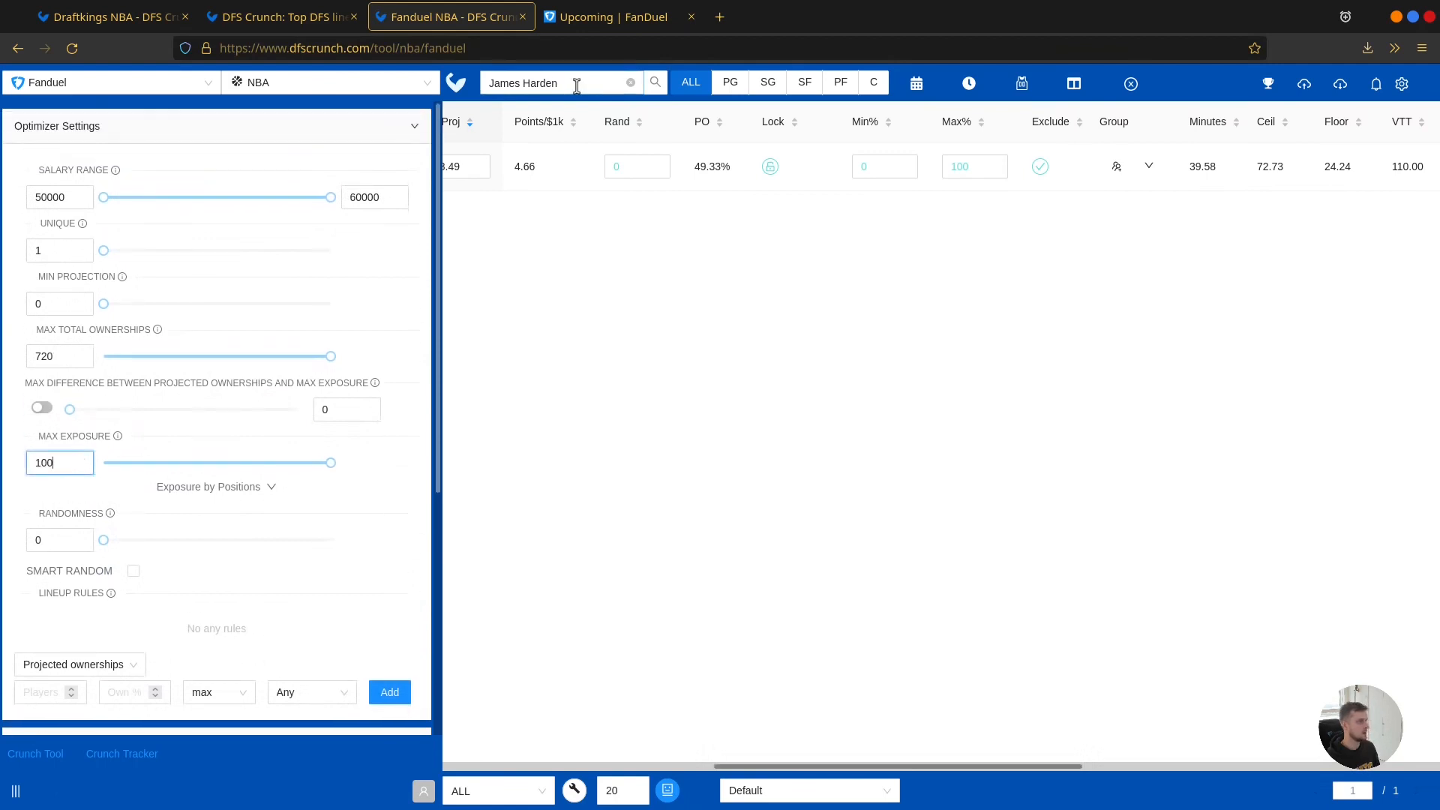
Step: Clear the James Harden player search and reopen the Players exposure summary
left_click(630, 82)
scroll(242, 566, "down", 3)
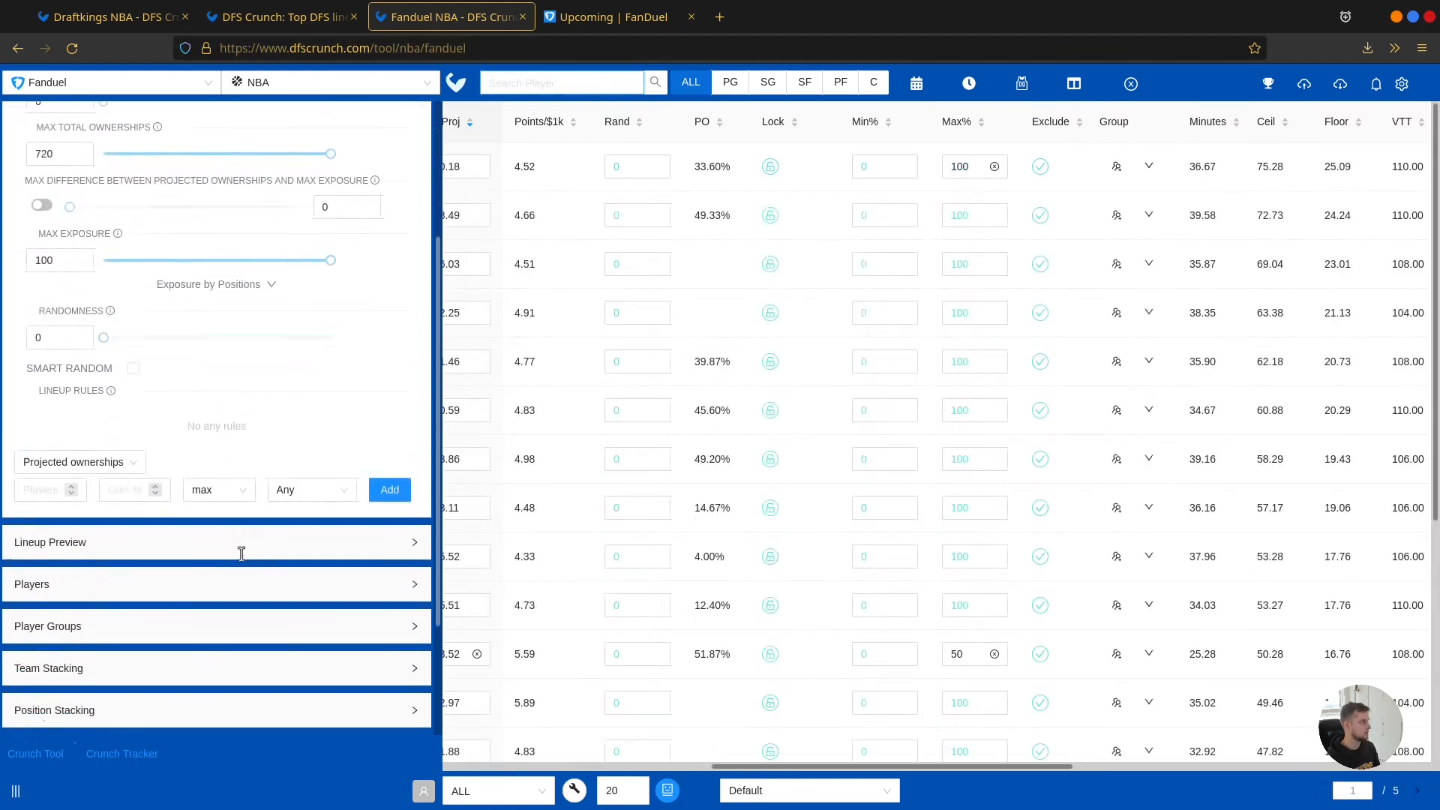
scroll(241, 554, "down", 2)
scroll(971, 306, "left", 5)
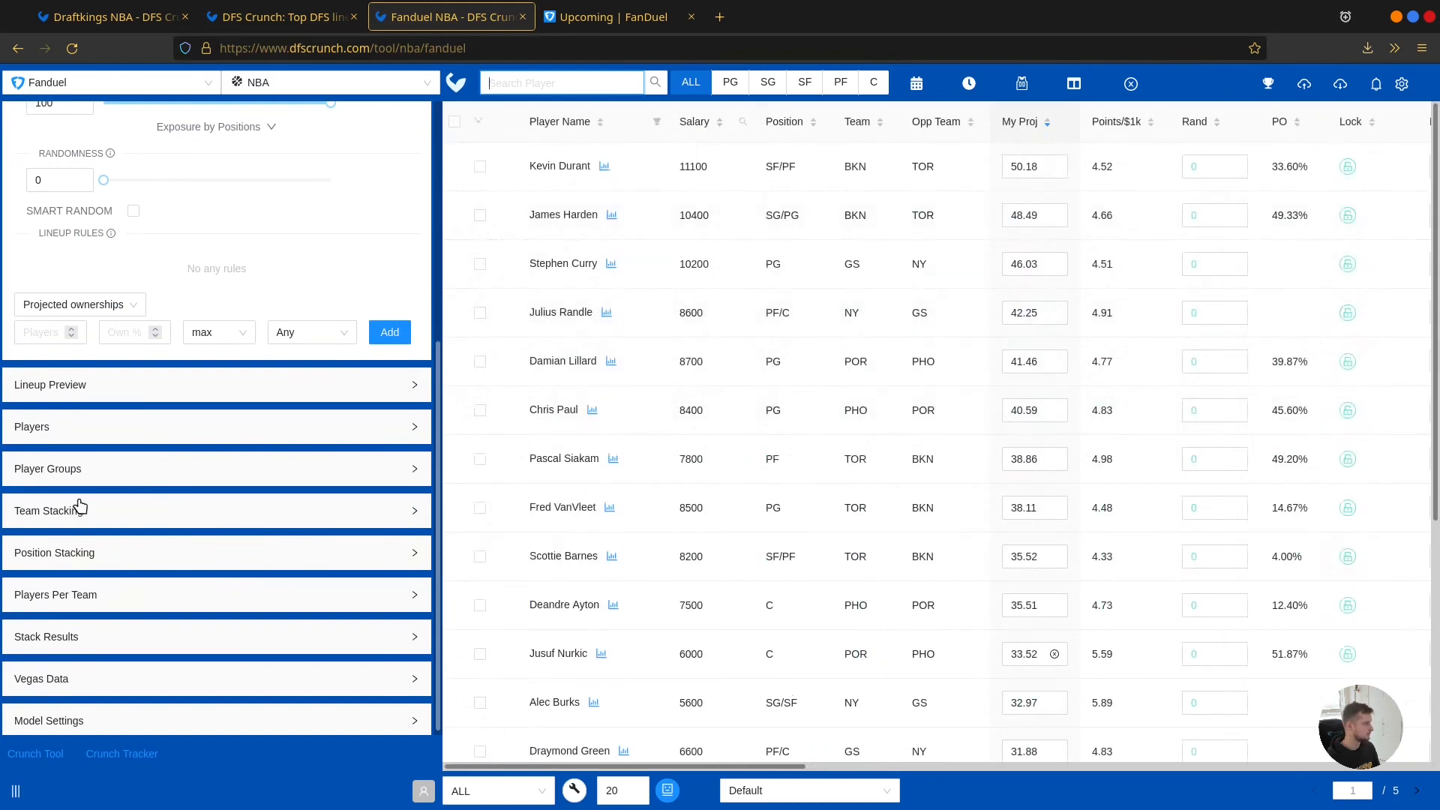
left_click(74, 421)
scroll(212, 457, "down", 5)
scroll(211, 458, "up", 10)
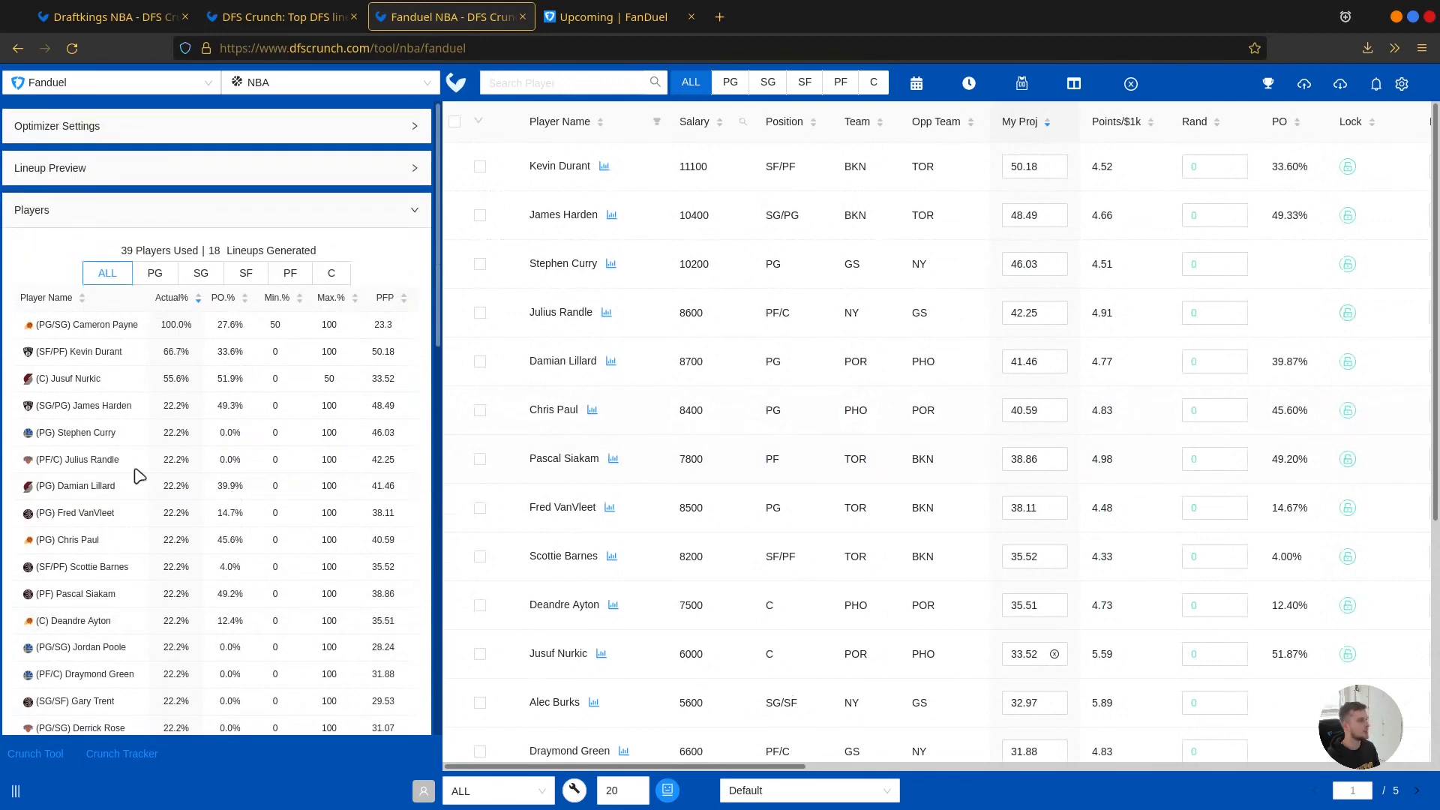
Step: Remove Cameron Payne's individual minimum exposure and rebuild the 20 lineups
left_click(87, 330)
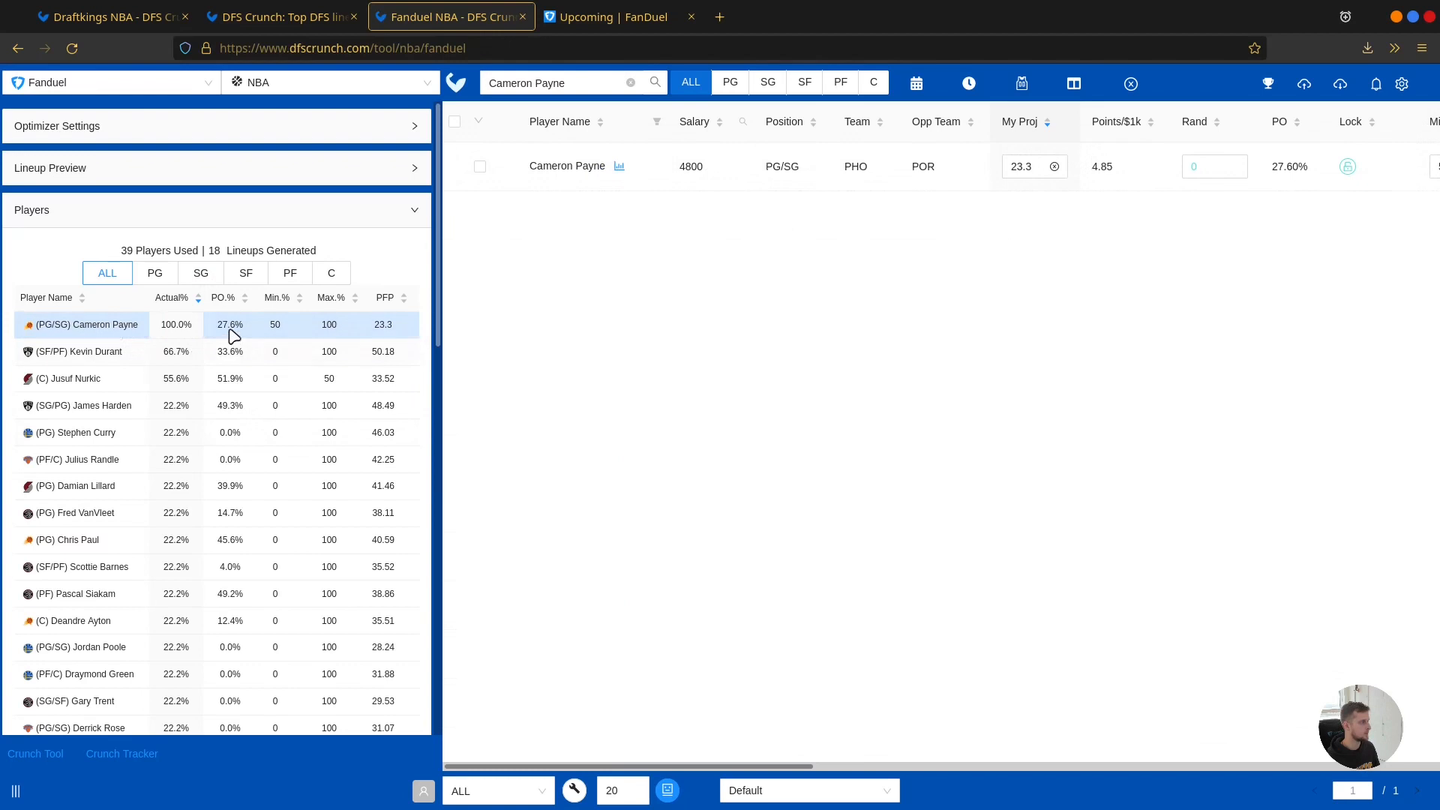
left_click(179, 322)
scroll(1049, 296, "right", 3)
left_click(1276, 163)
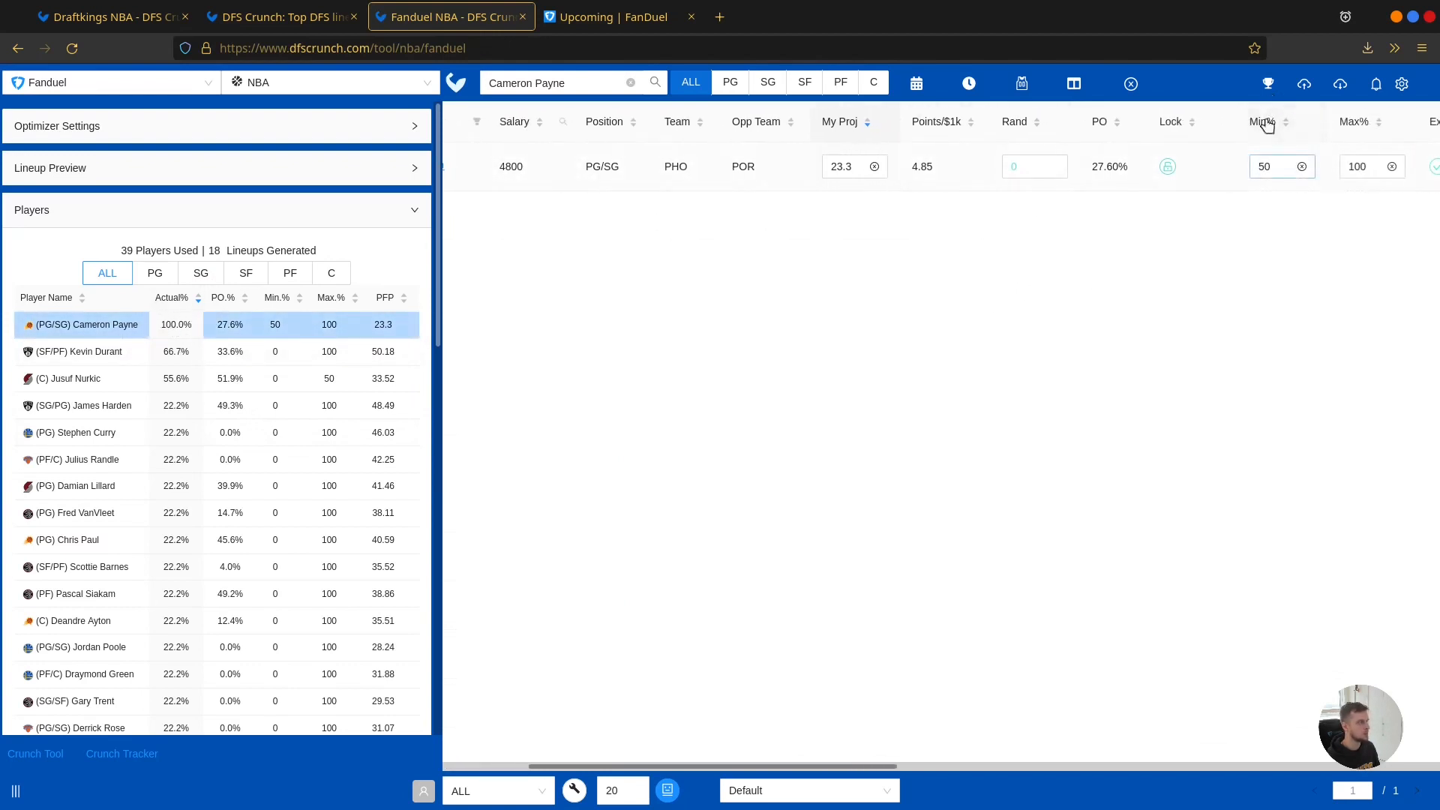
left_click(1302, 167)
left_click(575, 788)
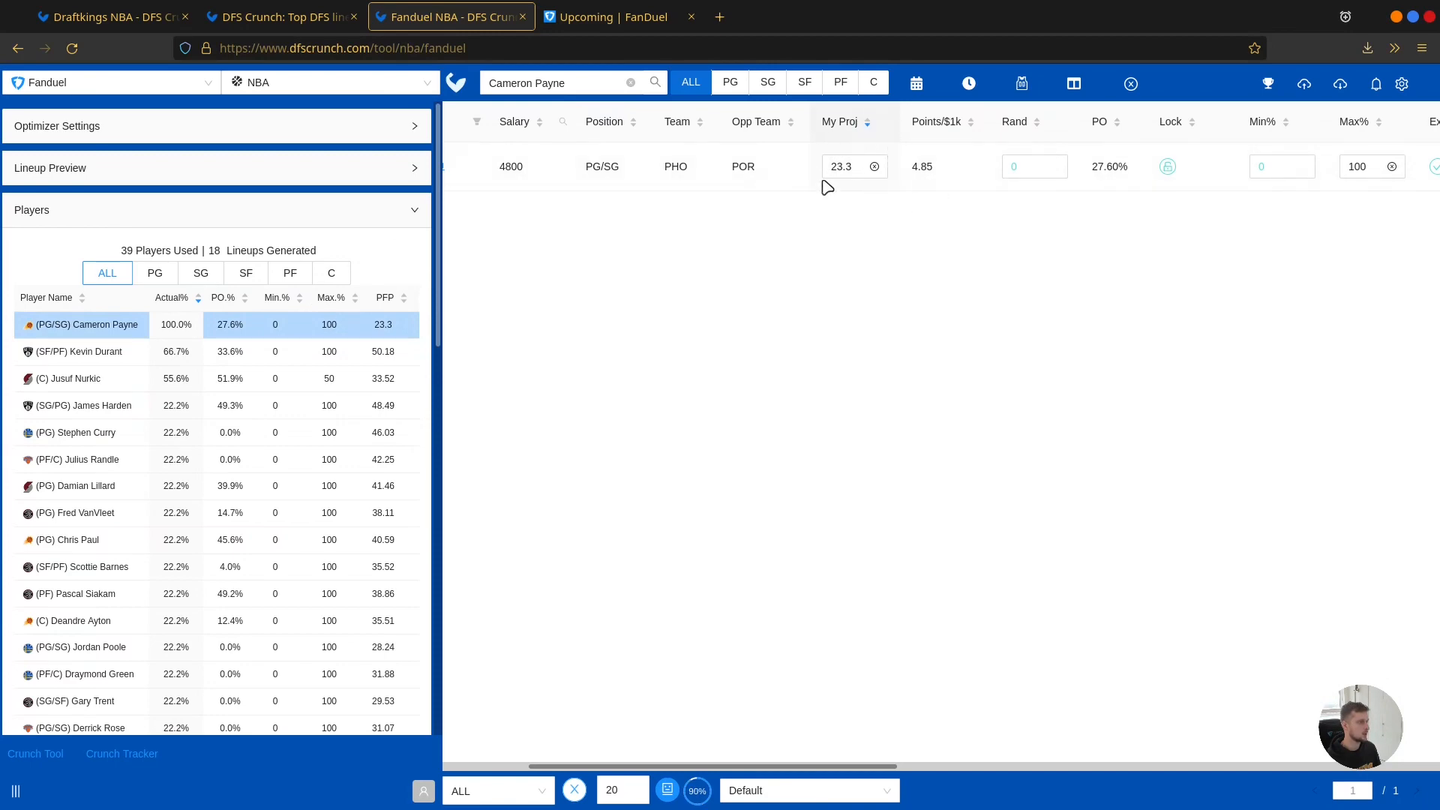
Step: Go from the rebuilt lineups back to the table of all players and clear the Cameron Payne search
scroll(202, 460, "down", 5)
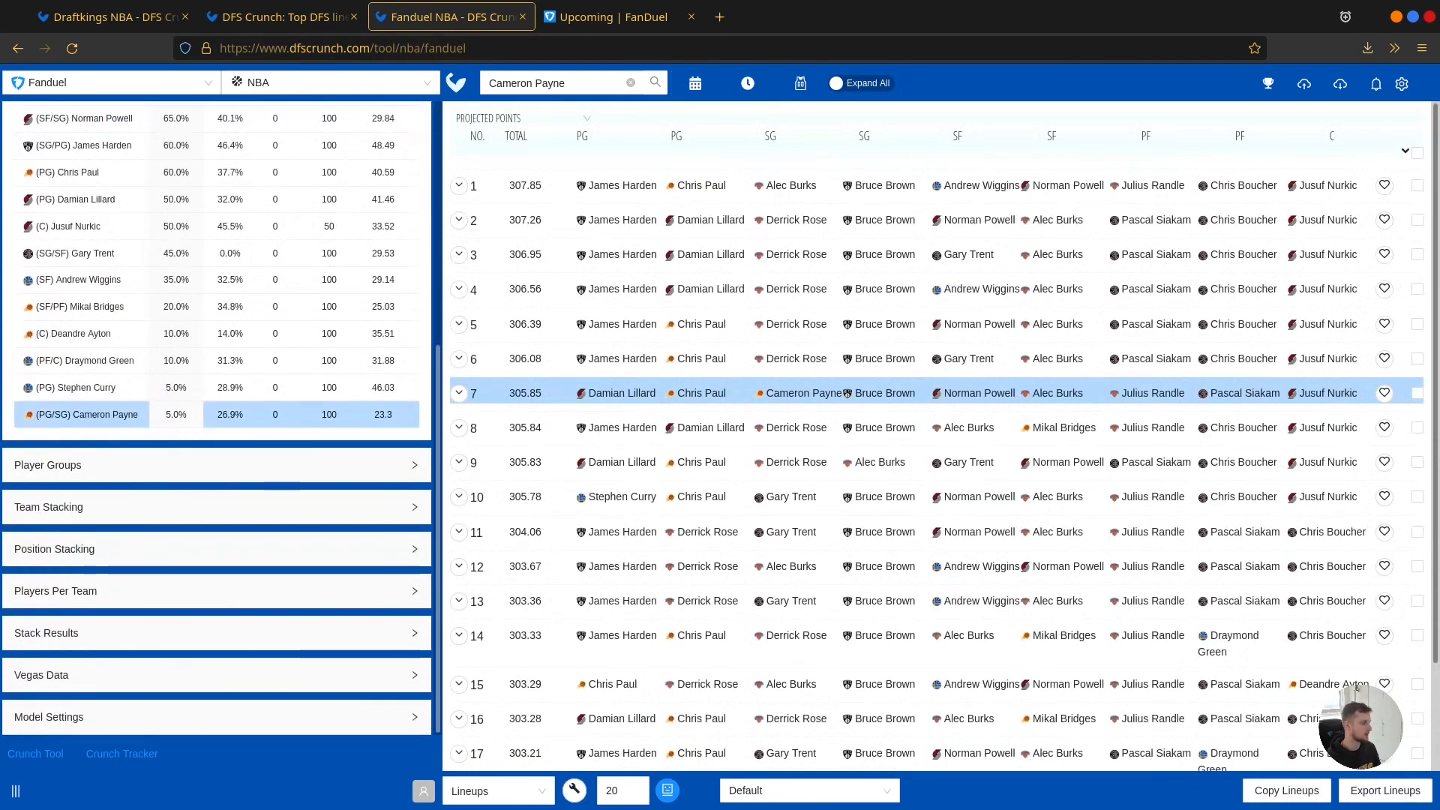
left_click(468, 790)
scroll(356, 554, "up", 5)
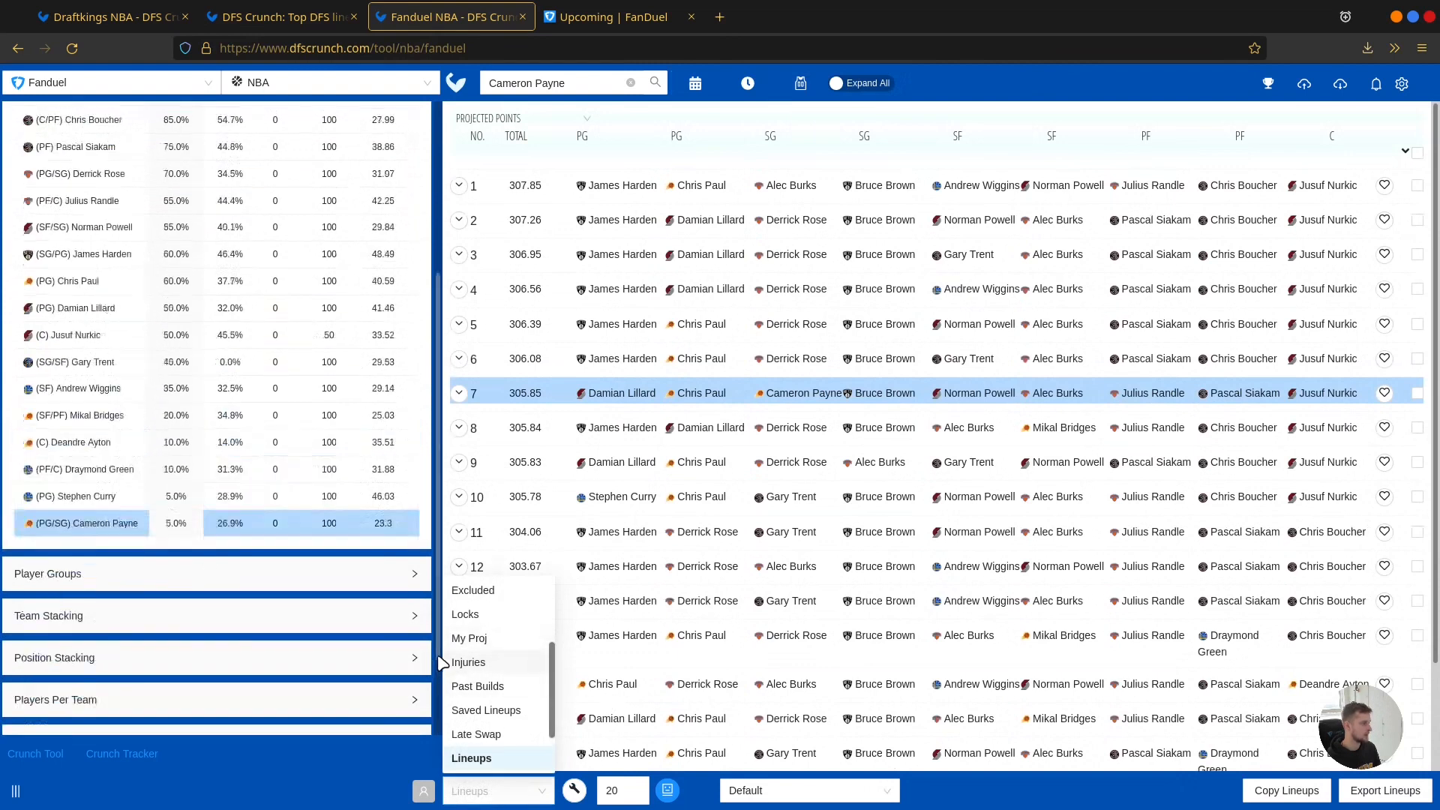
scroll(487, 630, "up", 2)
left_click(483, 592)
left_click(631, 83)
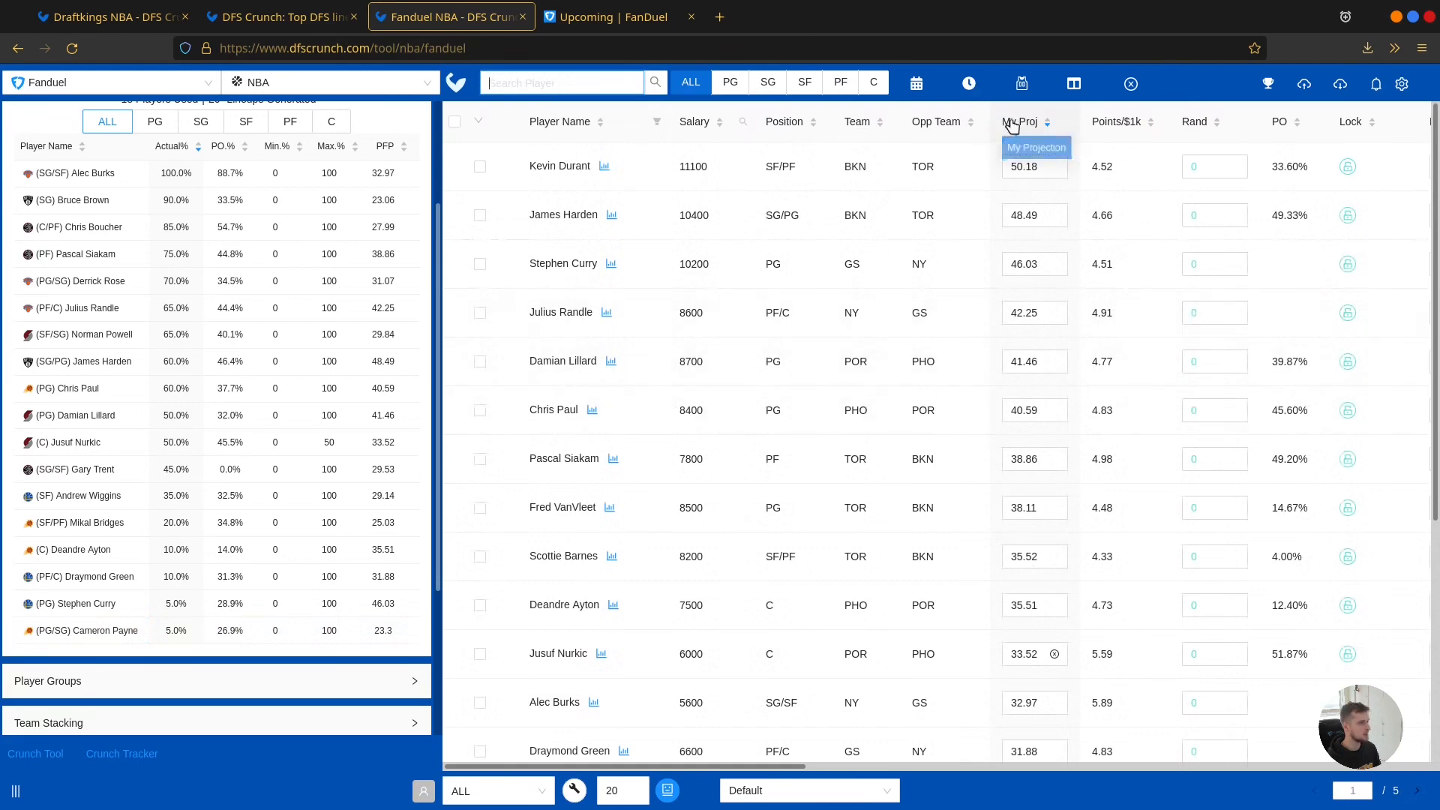
Step: Sort the player table by Points/$1k from highest to lowest and compare the ranking with the players' actual exposures
left_click(1121, 122)
left_click(1121, 122)
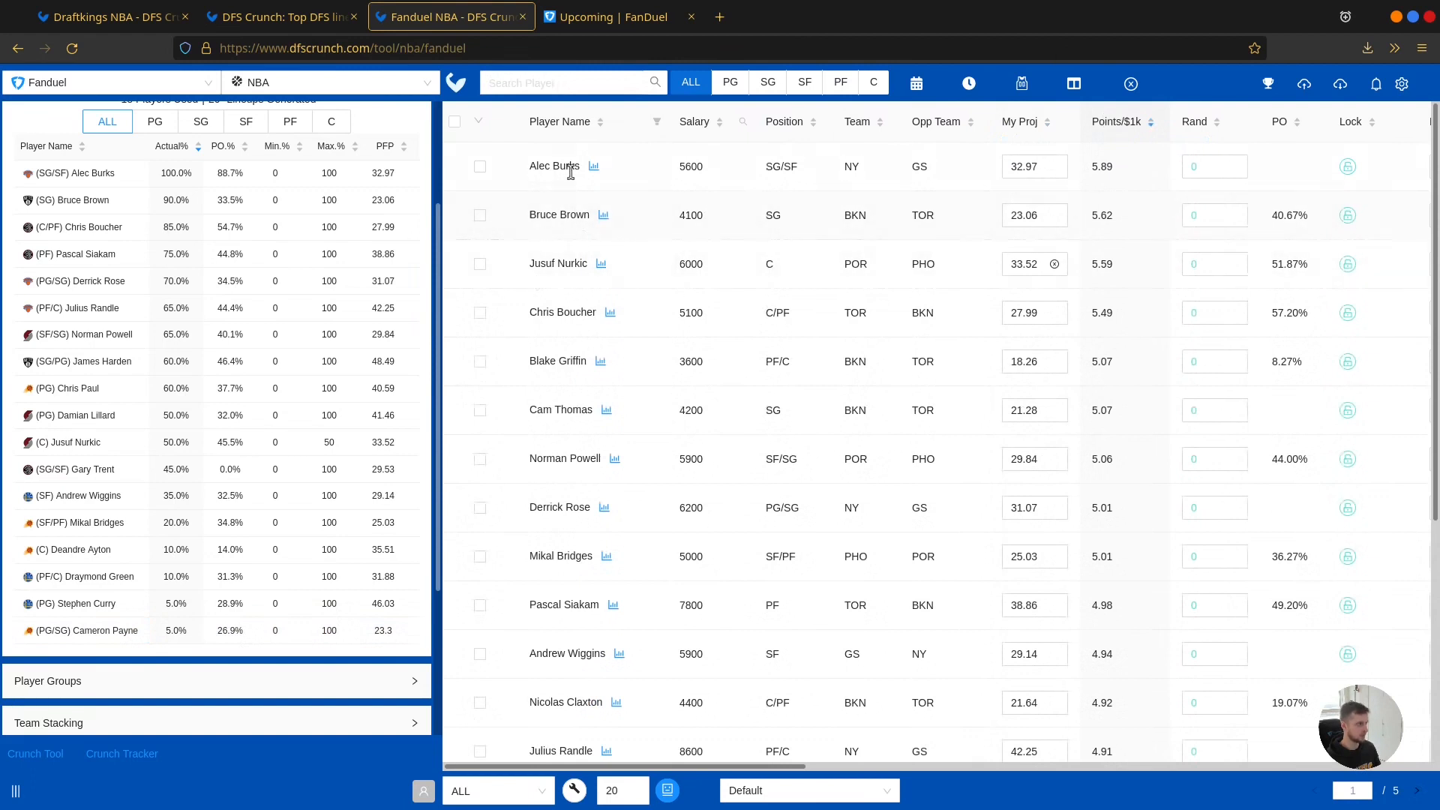
scroll(285, 318, "up", 2)
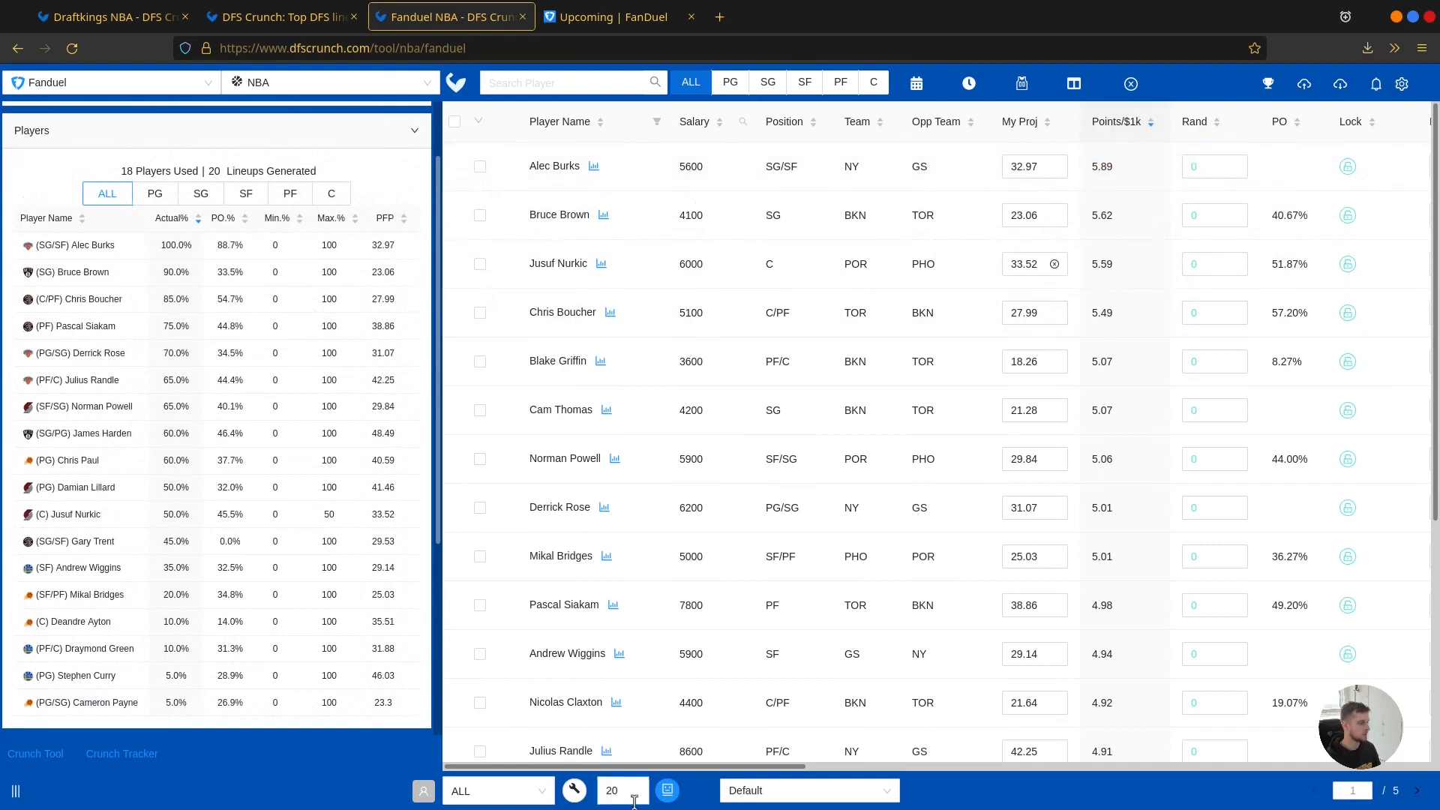
scroll(172, 541, "down", 2)
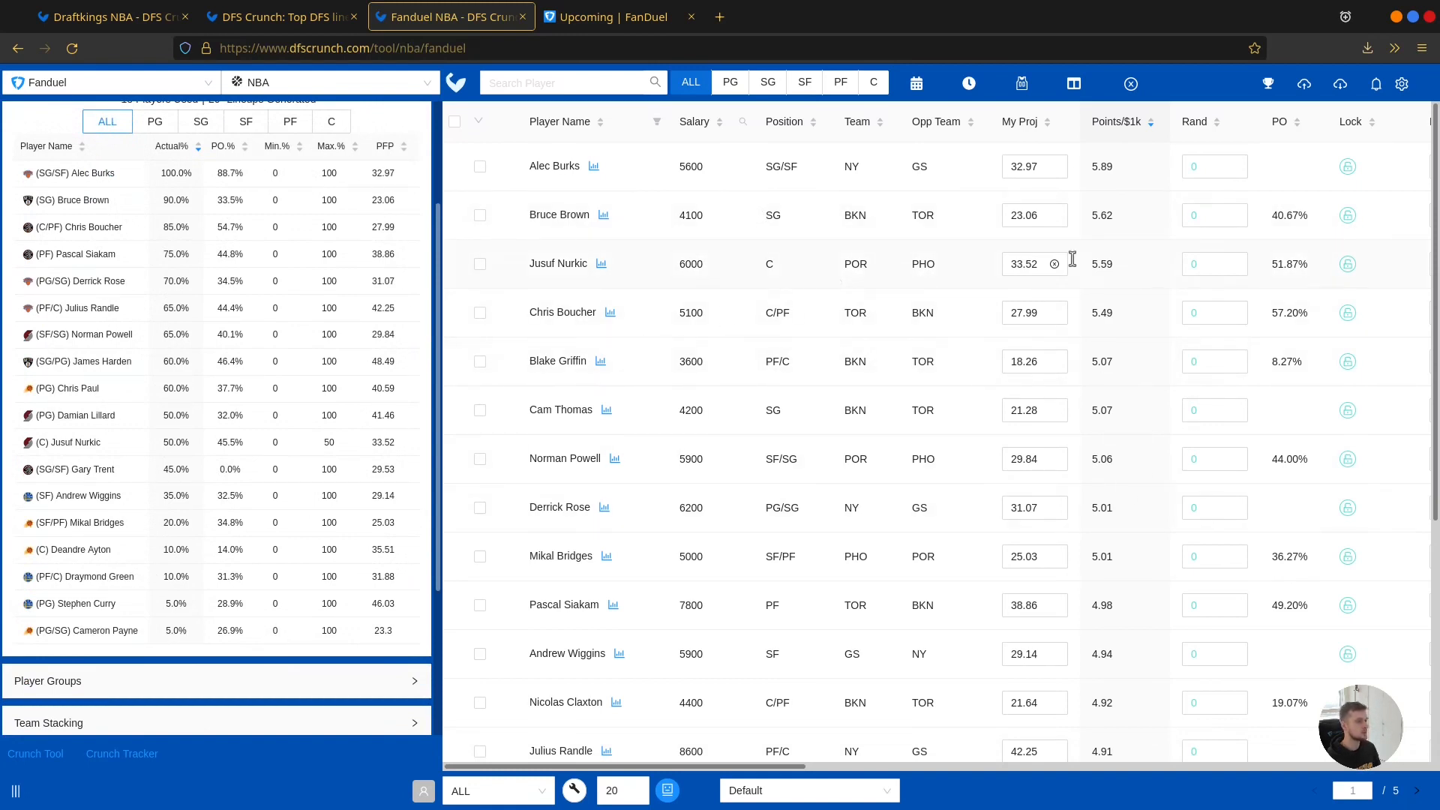
Step: Look up Cameron Payne from the Players summary and set his My Proj value to 30
left_click(91, 631)
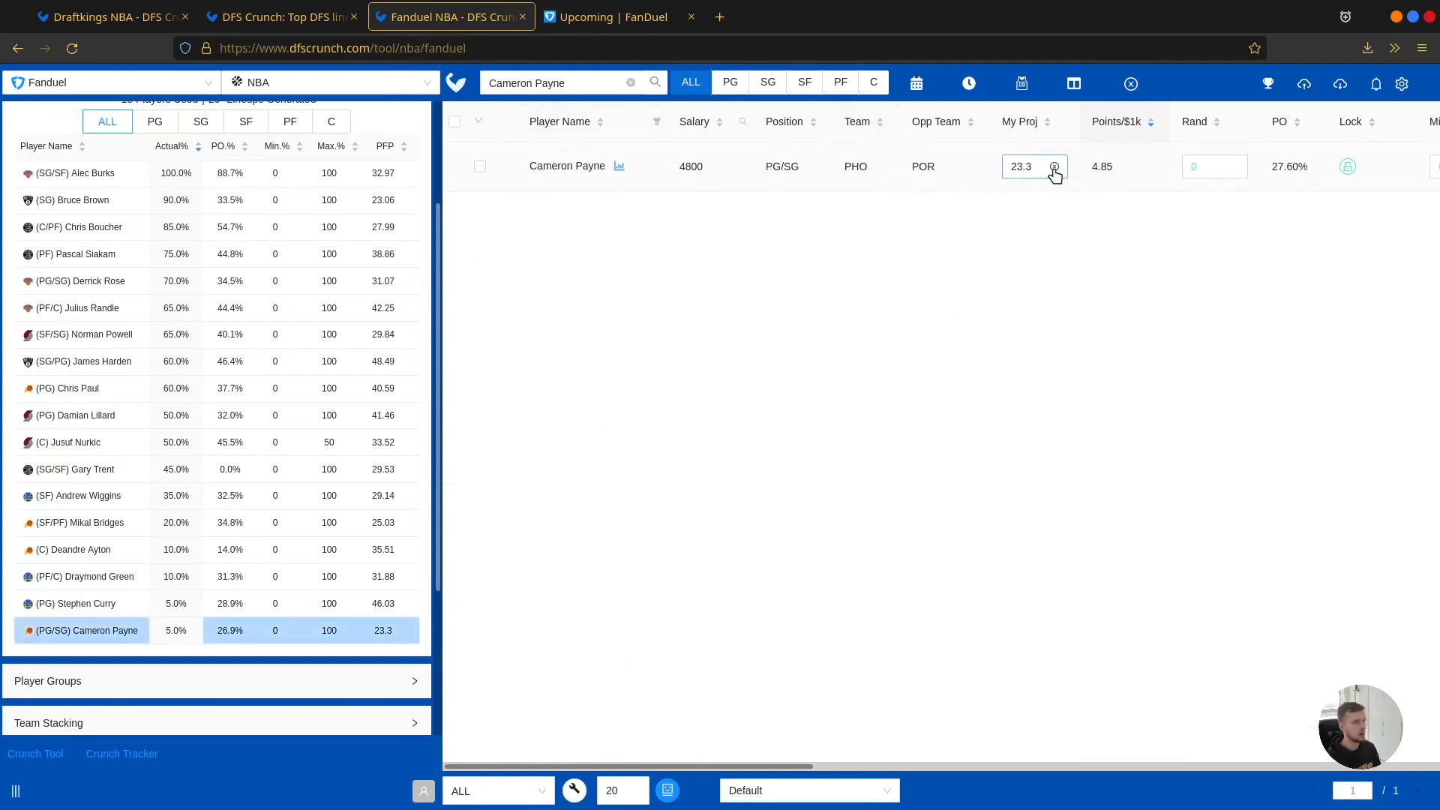
left_click(1010, 171)
scroll(1039, 268, "right", 1)
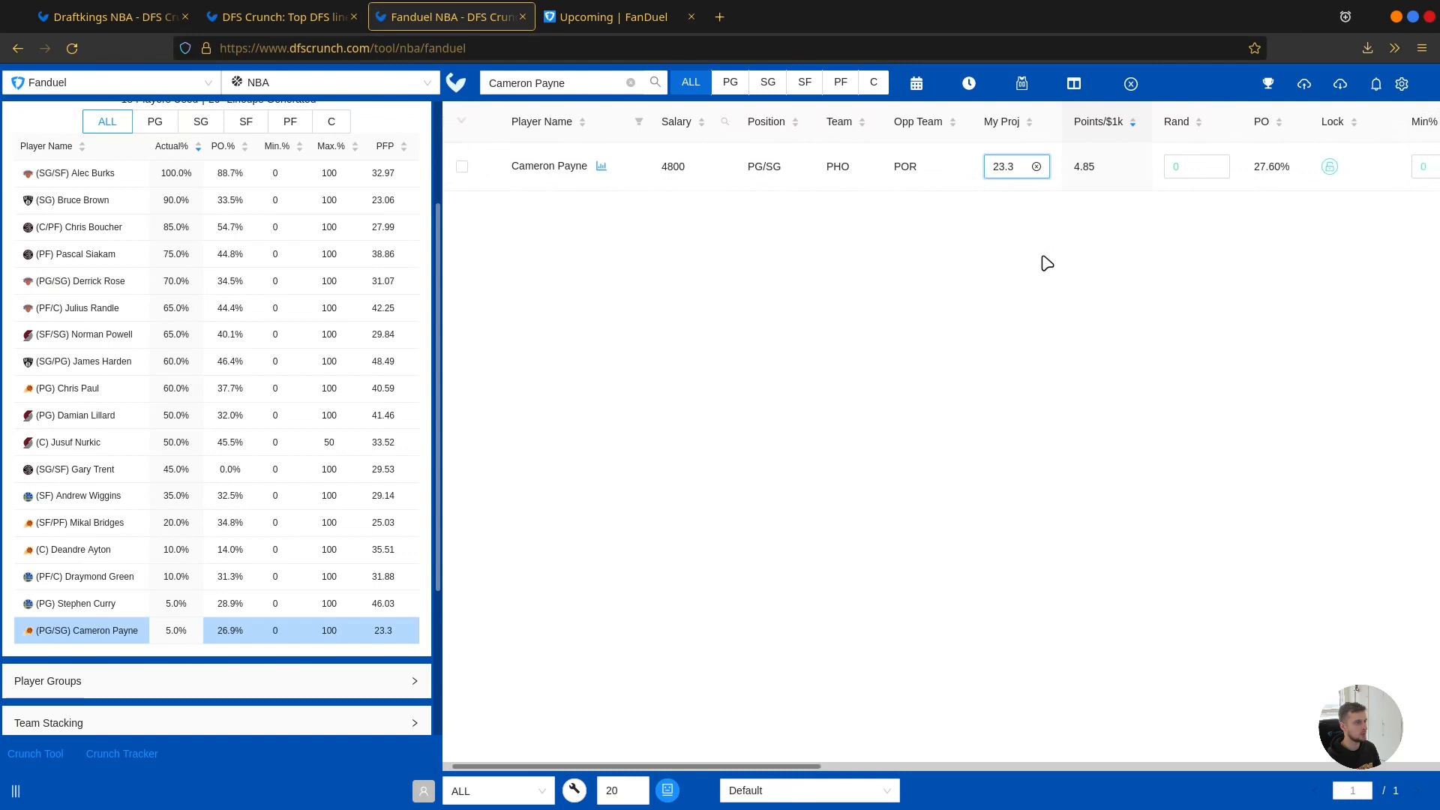
double_click(1021, 167)
key("Return")
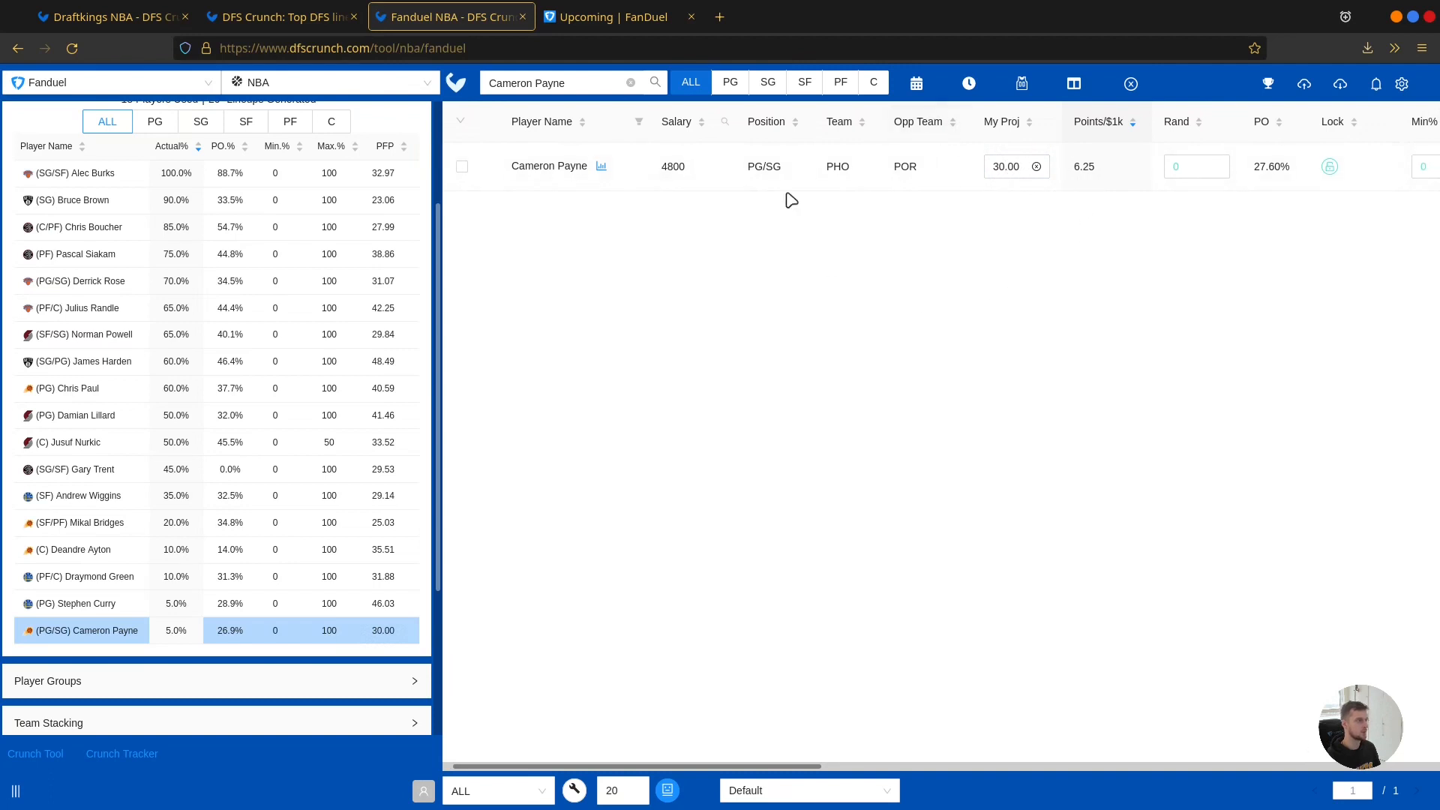
Step: Clear the Cameron Payne search and sort the full player table by Points/$1k from highest to lowest
left_click(631, 84)
left_click(1116, 123)
left_click(1087, 135)
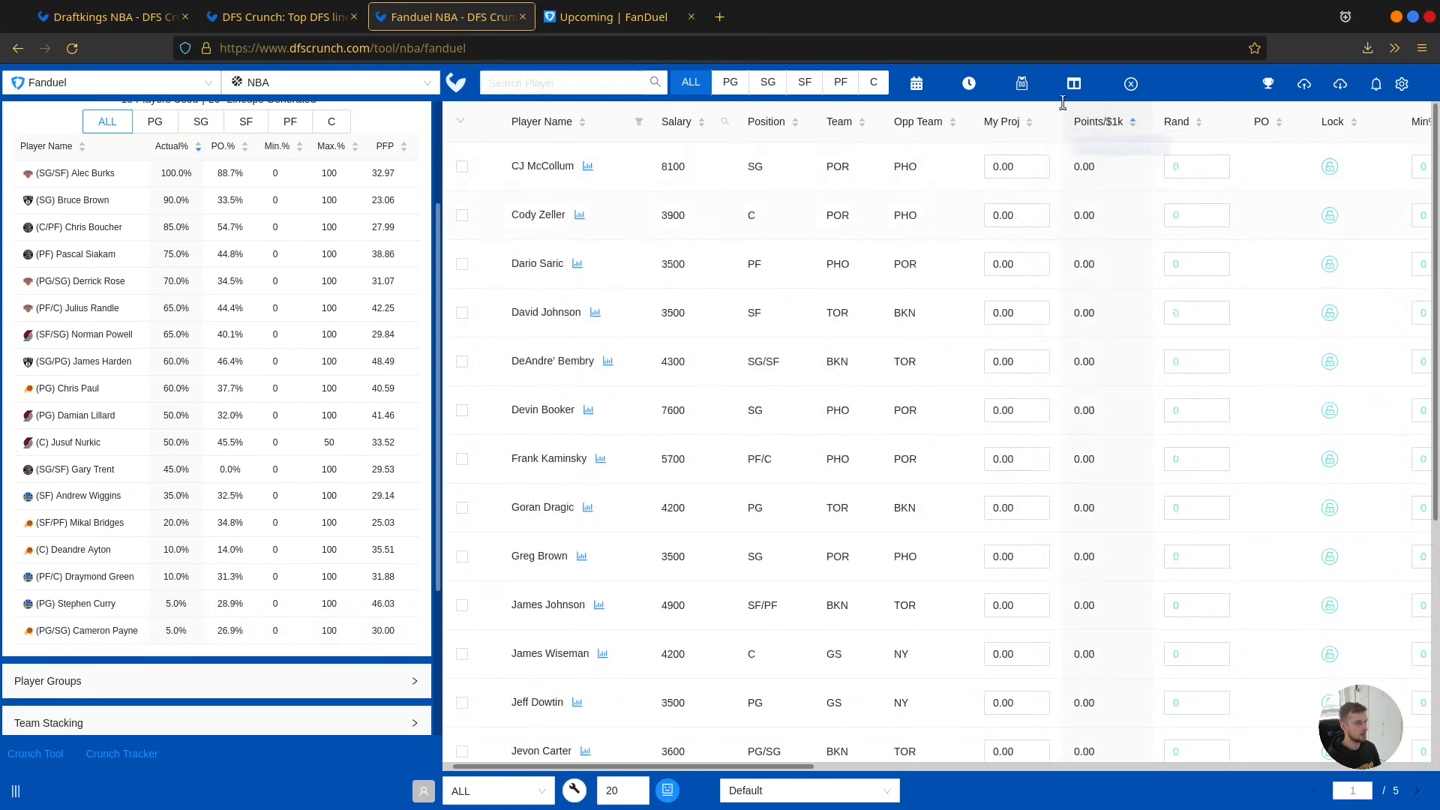
left_click(1095, 125)
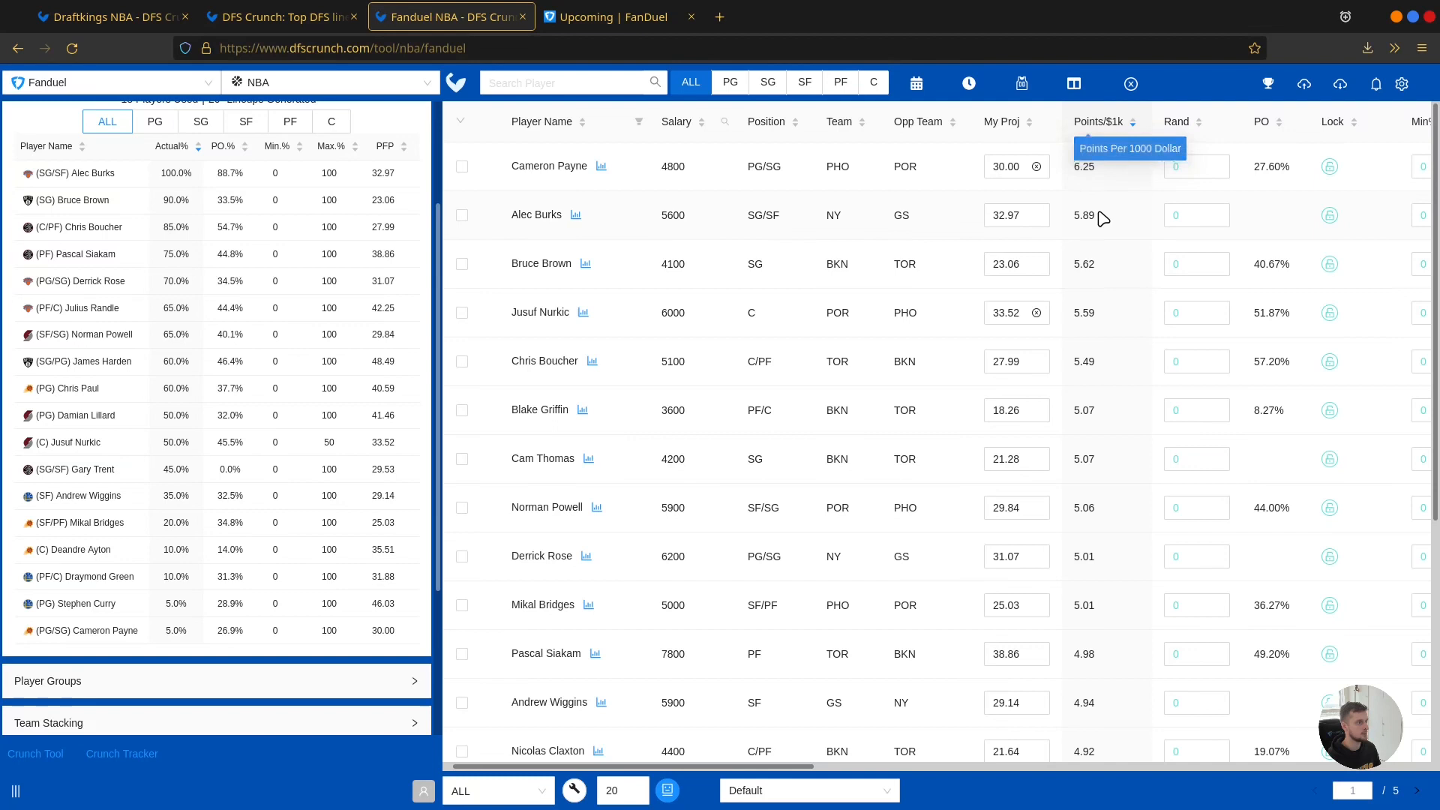
Step: Rebuild the 20 lineups with Cameron Payne's raised projection and check the players' actual exposures
left_click(574, 789)
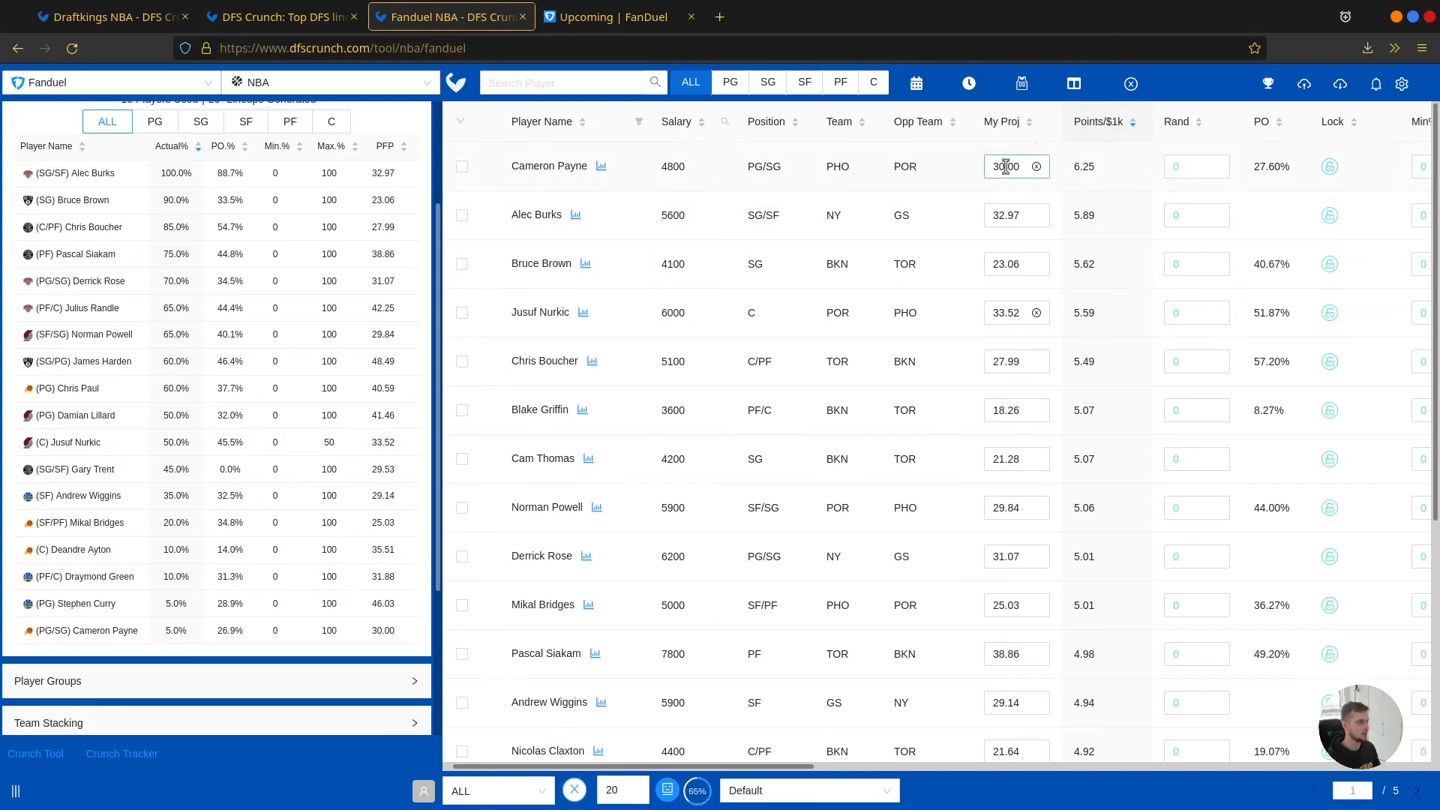
scroll(184, 414, "up", 2)
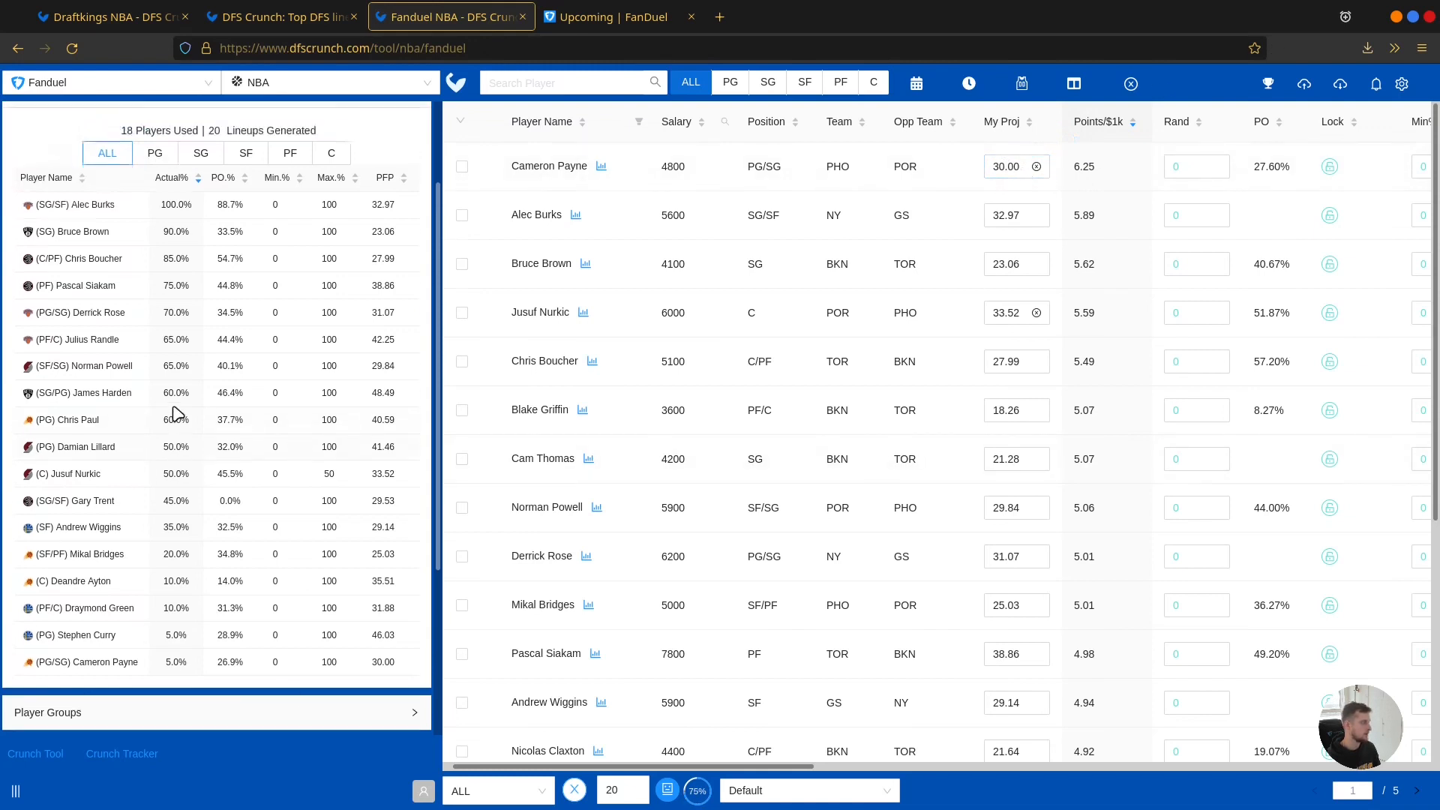
scroll(135, 682, "down", 2)
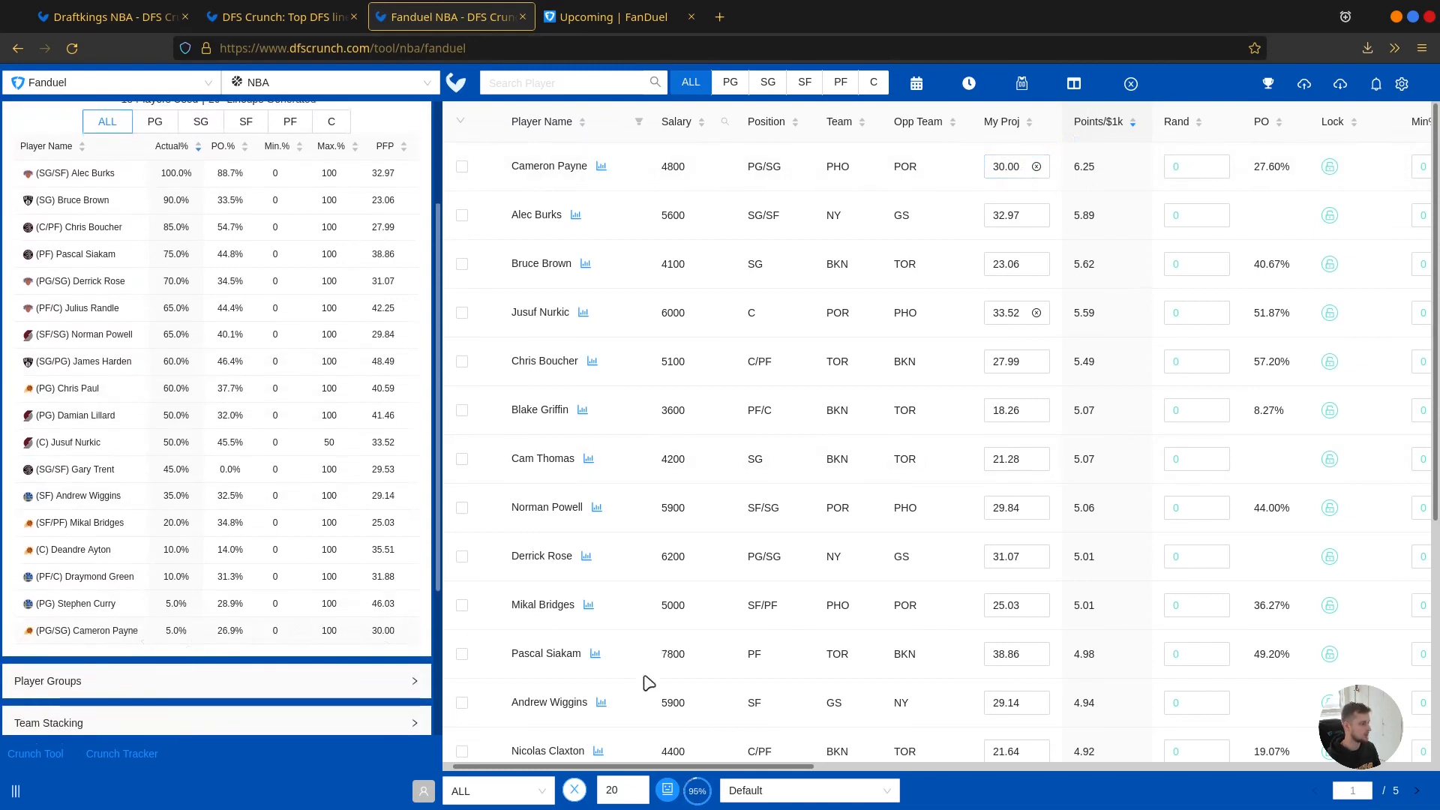
scroll(206, 528, "up", 4)
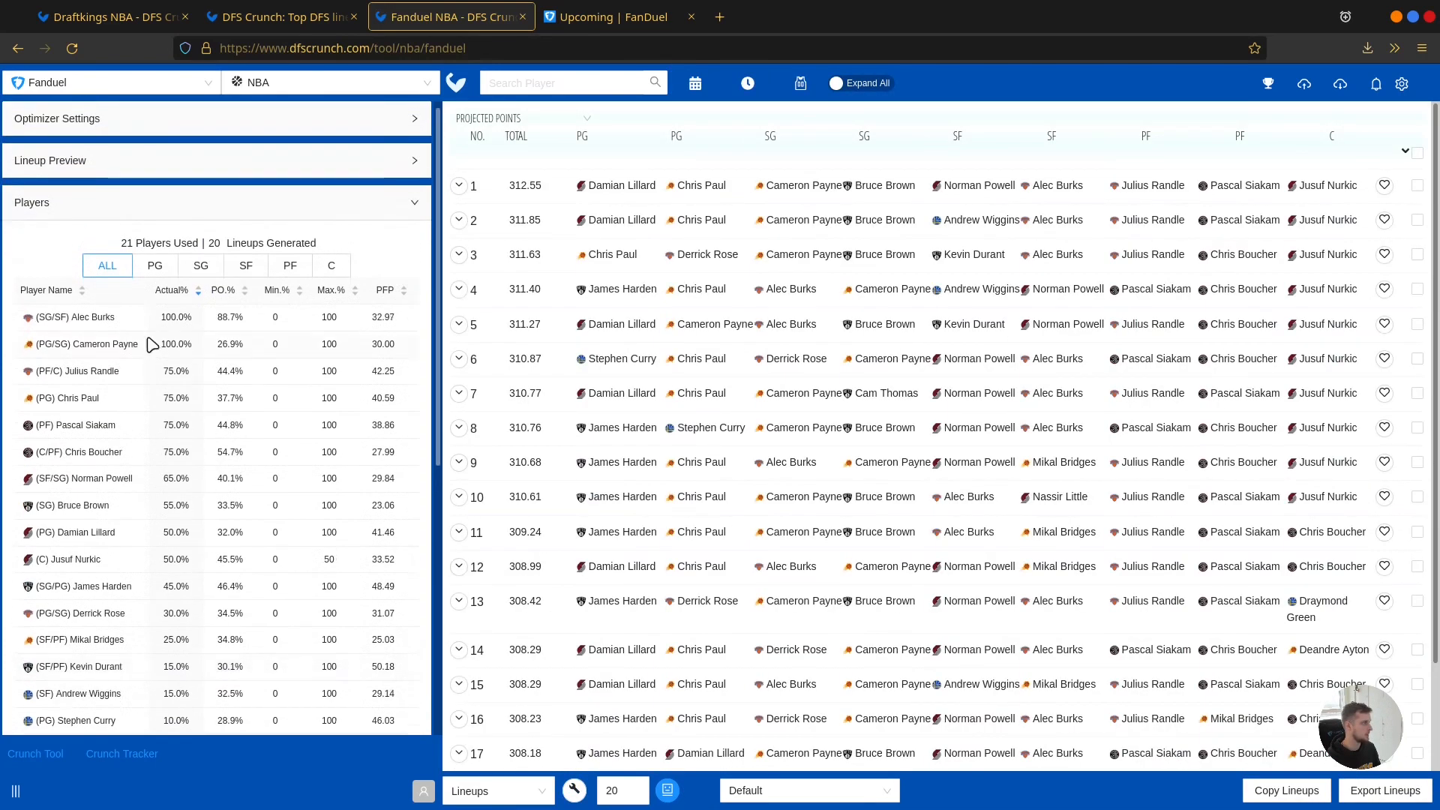
Step: Highlight Cameron Payne in the lineups, return to the table of all players and look up Alec Burks
left_click(89, 351)
left_click(502, 780)
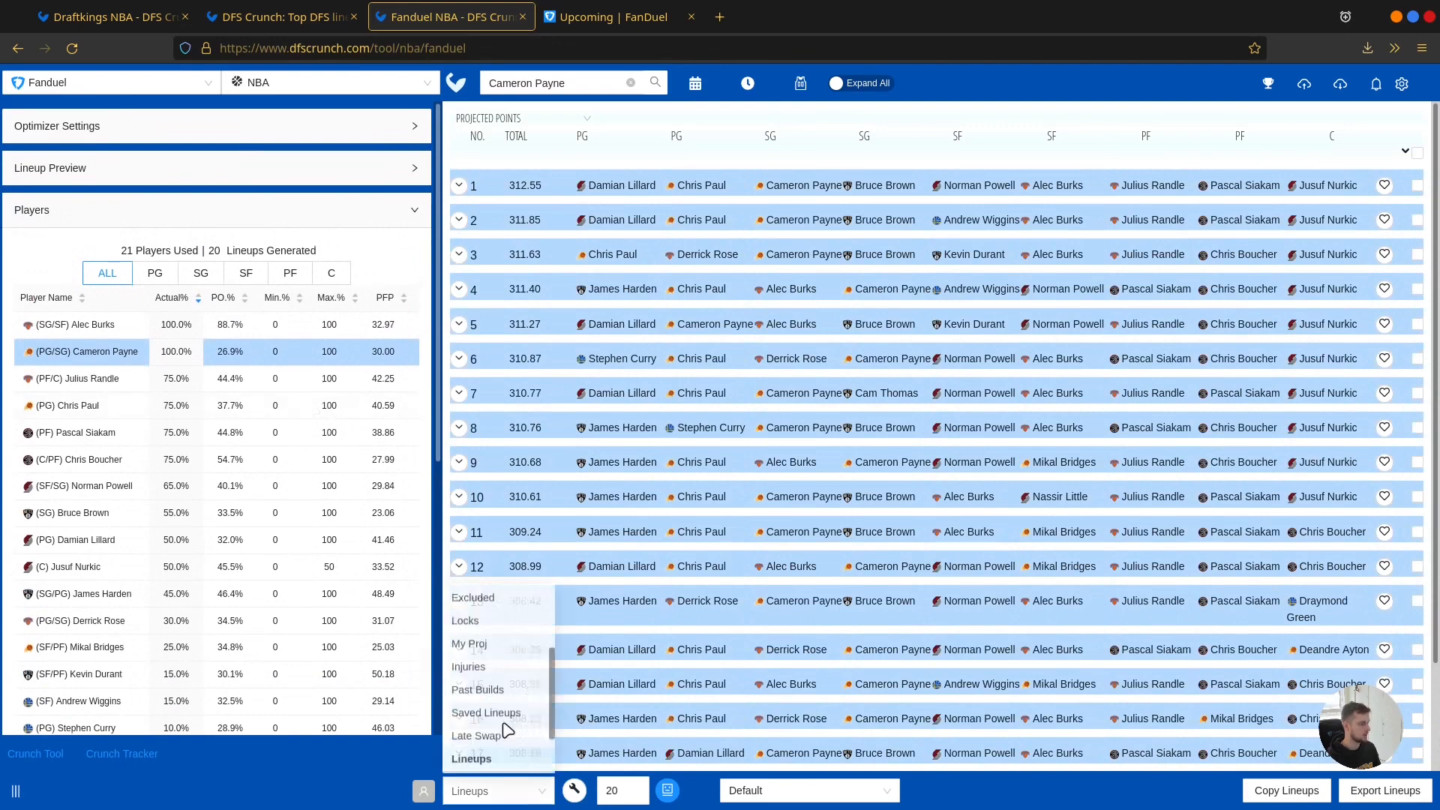
left_click(487, 596)
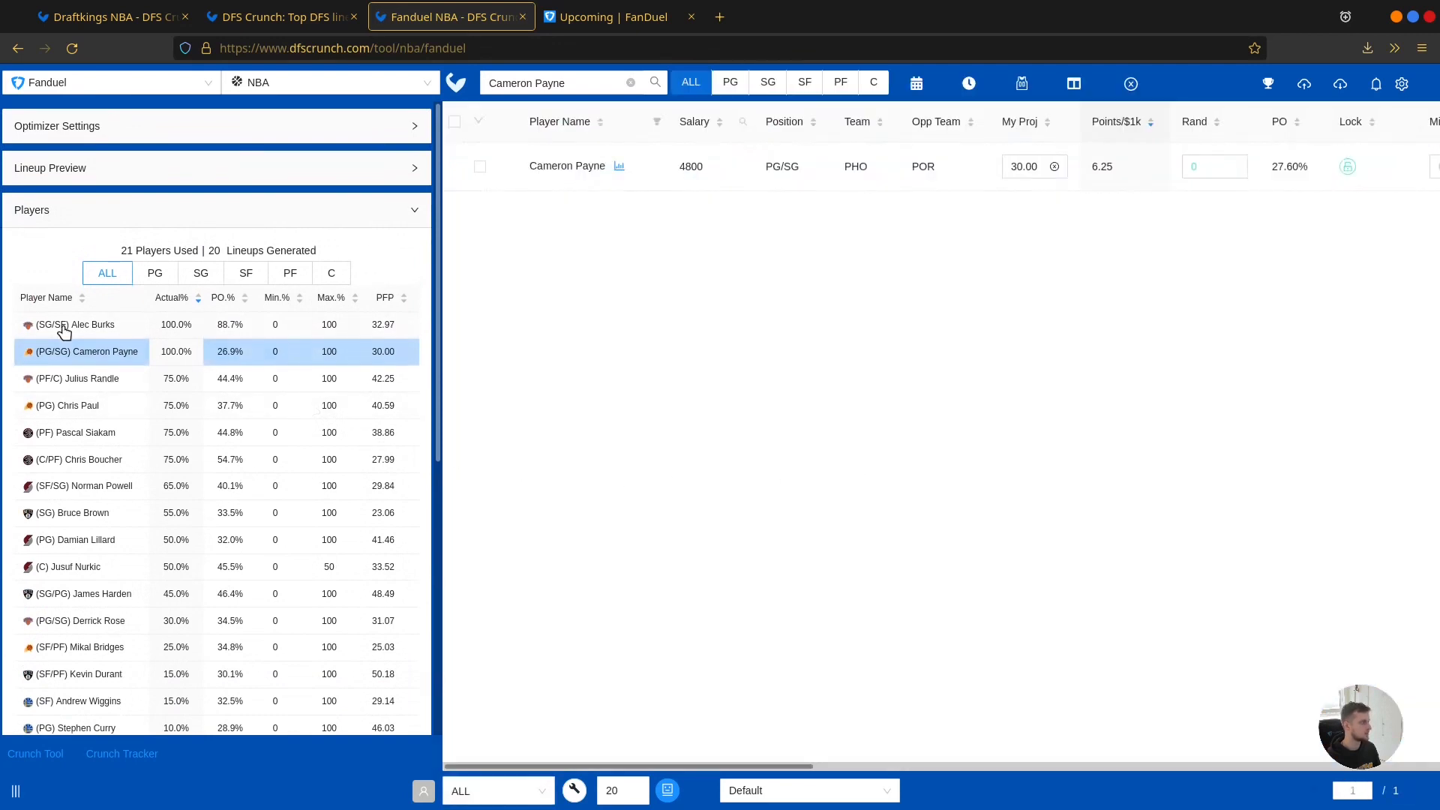
left_click(71, 331)
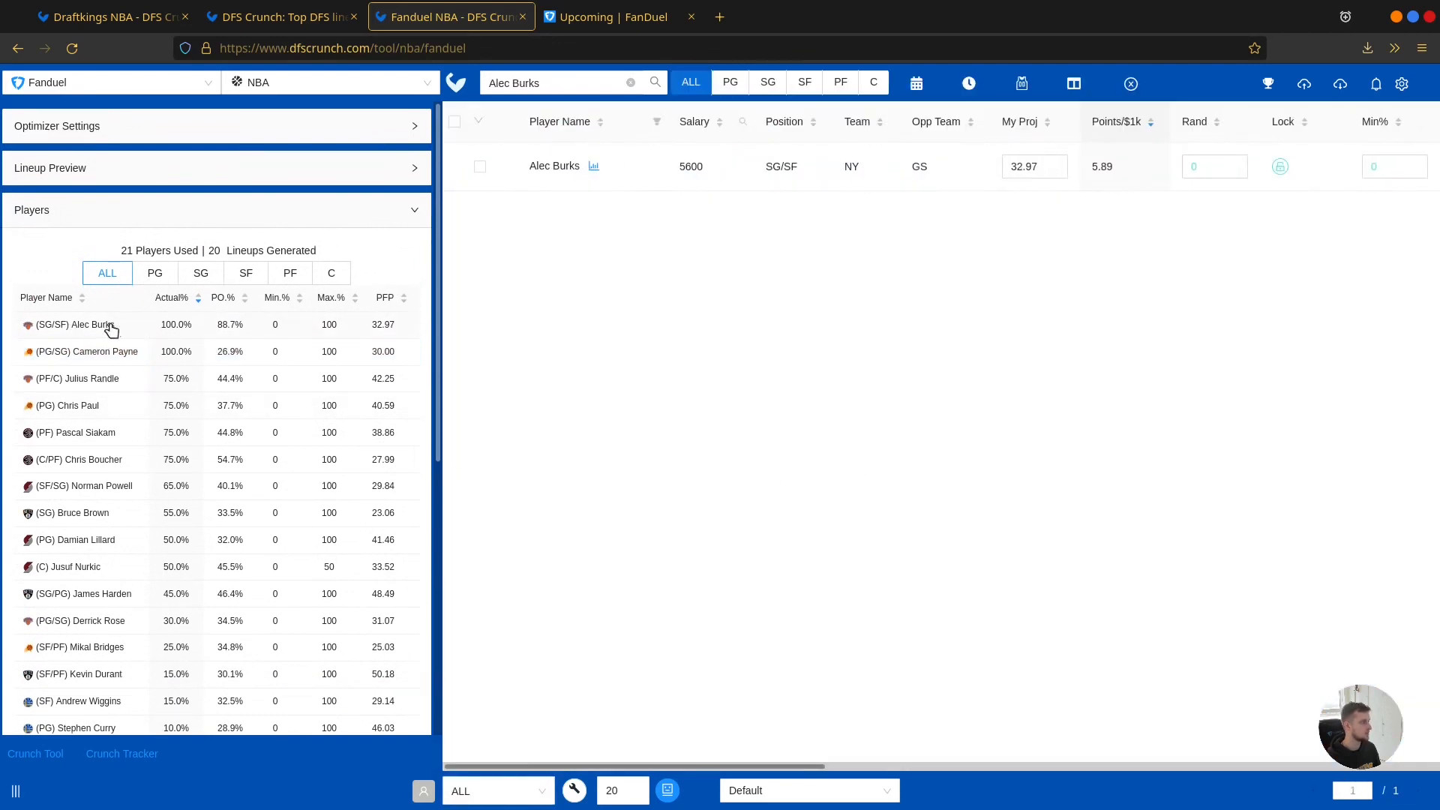
Step: Look up Julius Randle from the Players summary and set his My Proj value to 35
left_click(106, 378)
double_click(1020, 166)
type("3")
left_click(1135, 231)
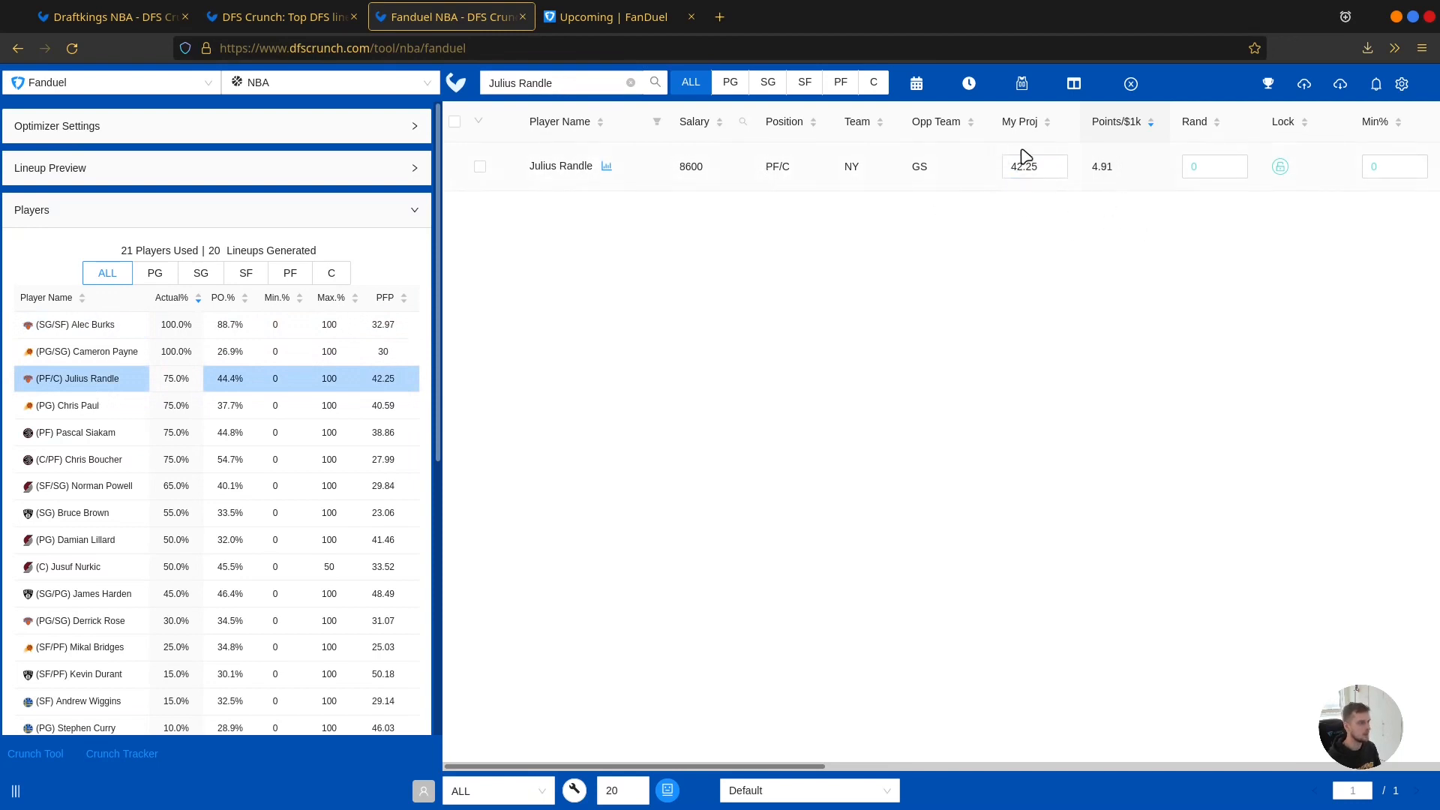
double_click(1029, 177)
type("35")
key("Return")
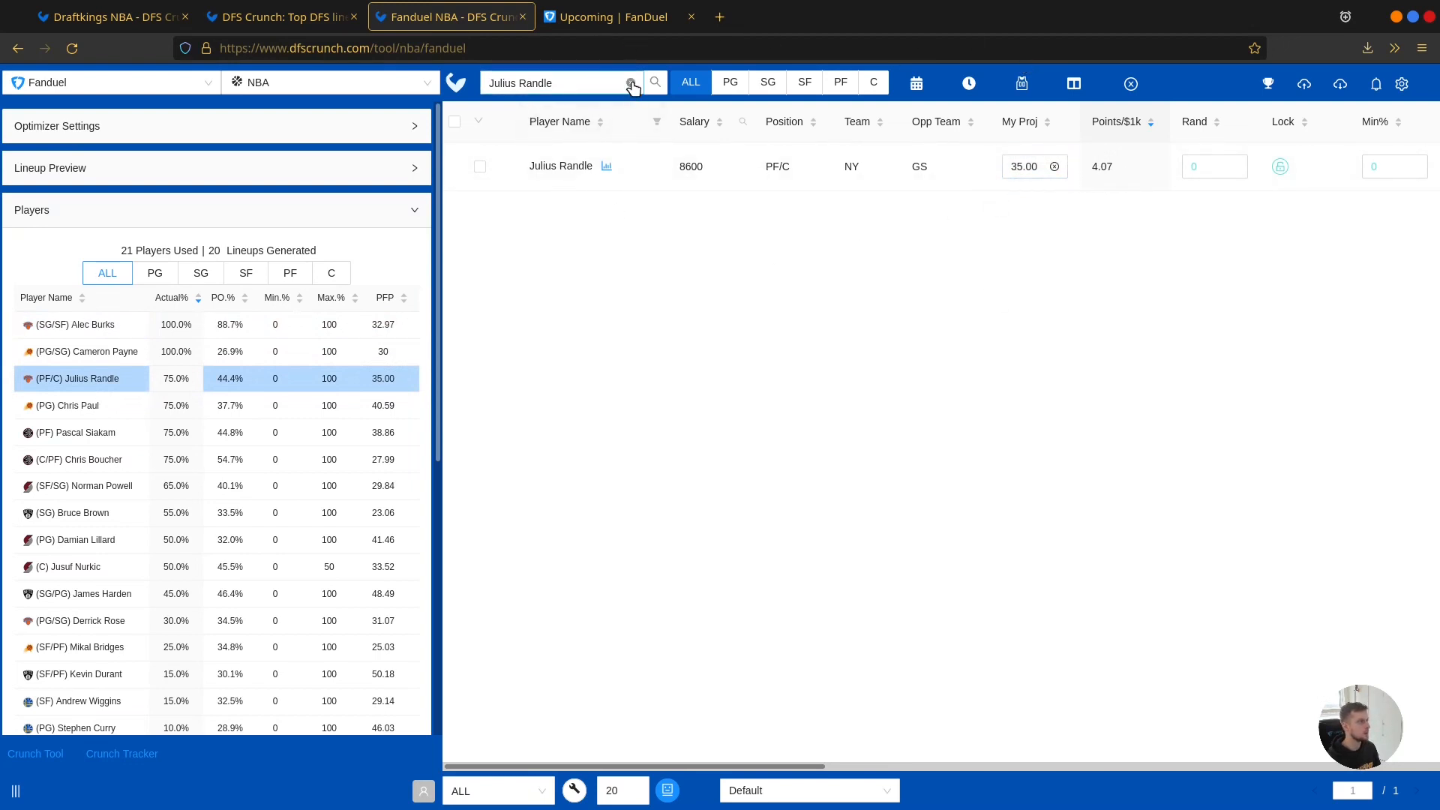
Step: Rebuild the 20 lineups with Julius Randle's adjusted projection
left_click(165, 374)
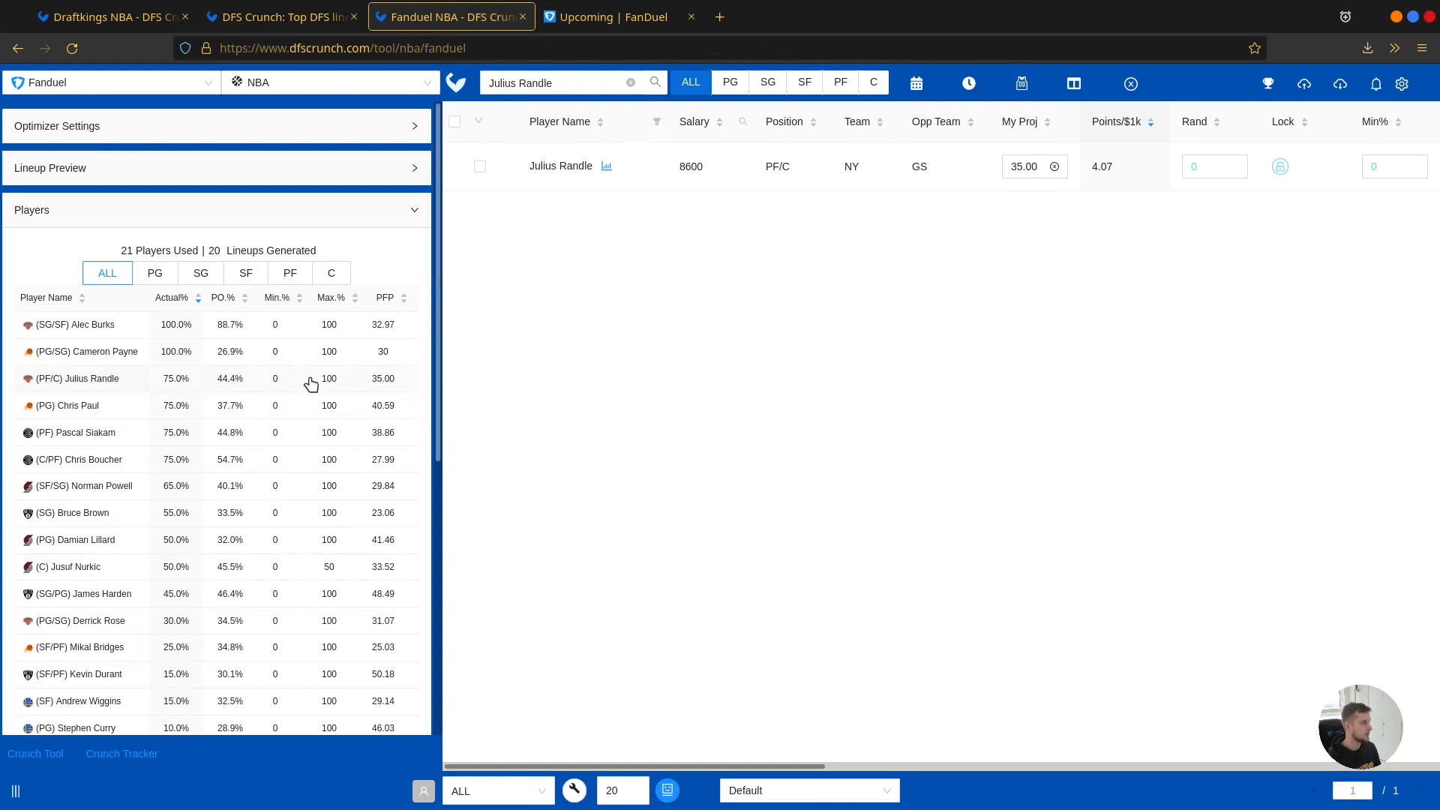
left_click(191, 381)
left_click(575, 790)
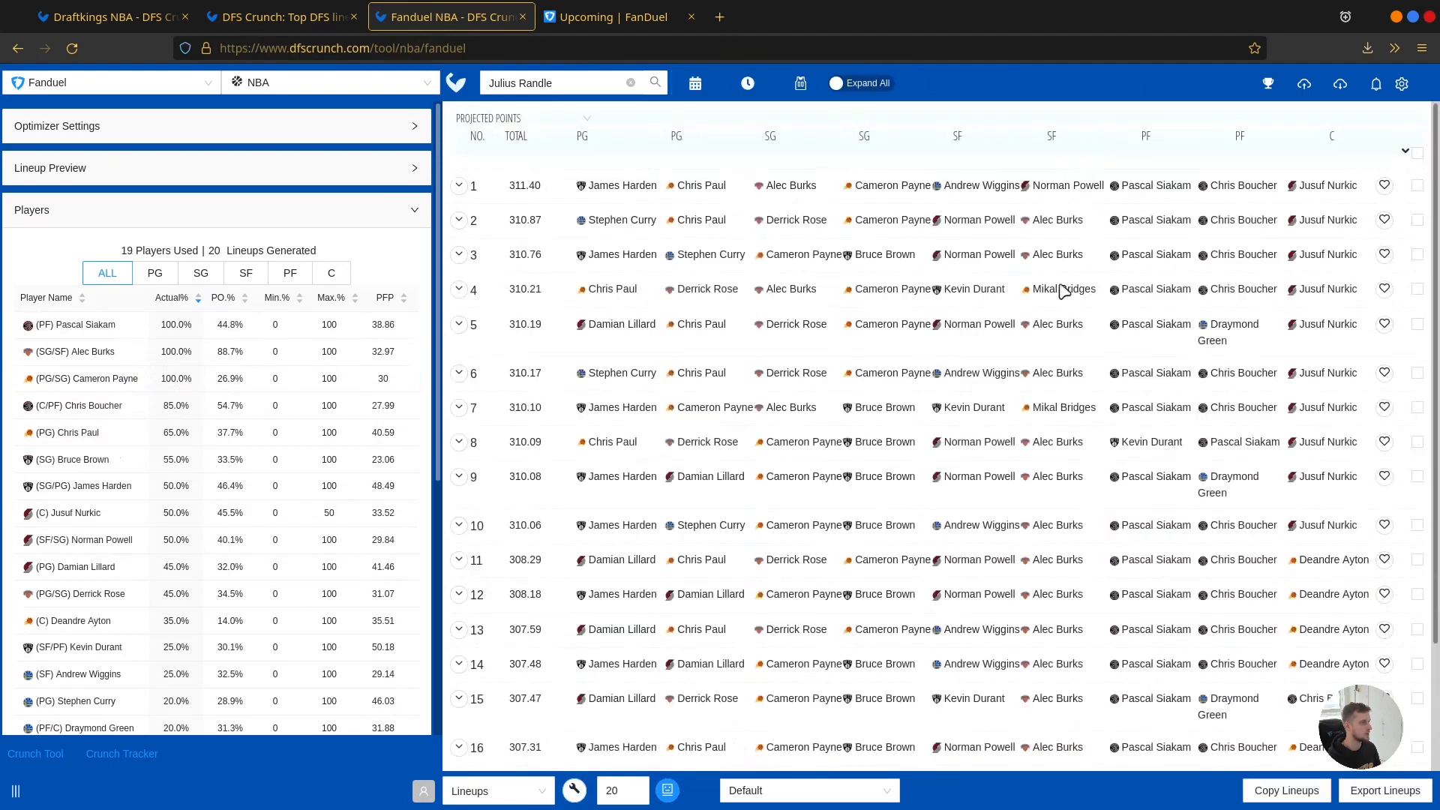
Step: Examine the players' actual exposures and the rebuilt lineups for the effect of Julius Randle's adjusted projection
scroll(290, 520, "down", 3)
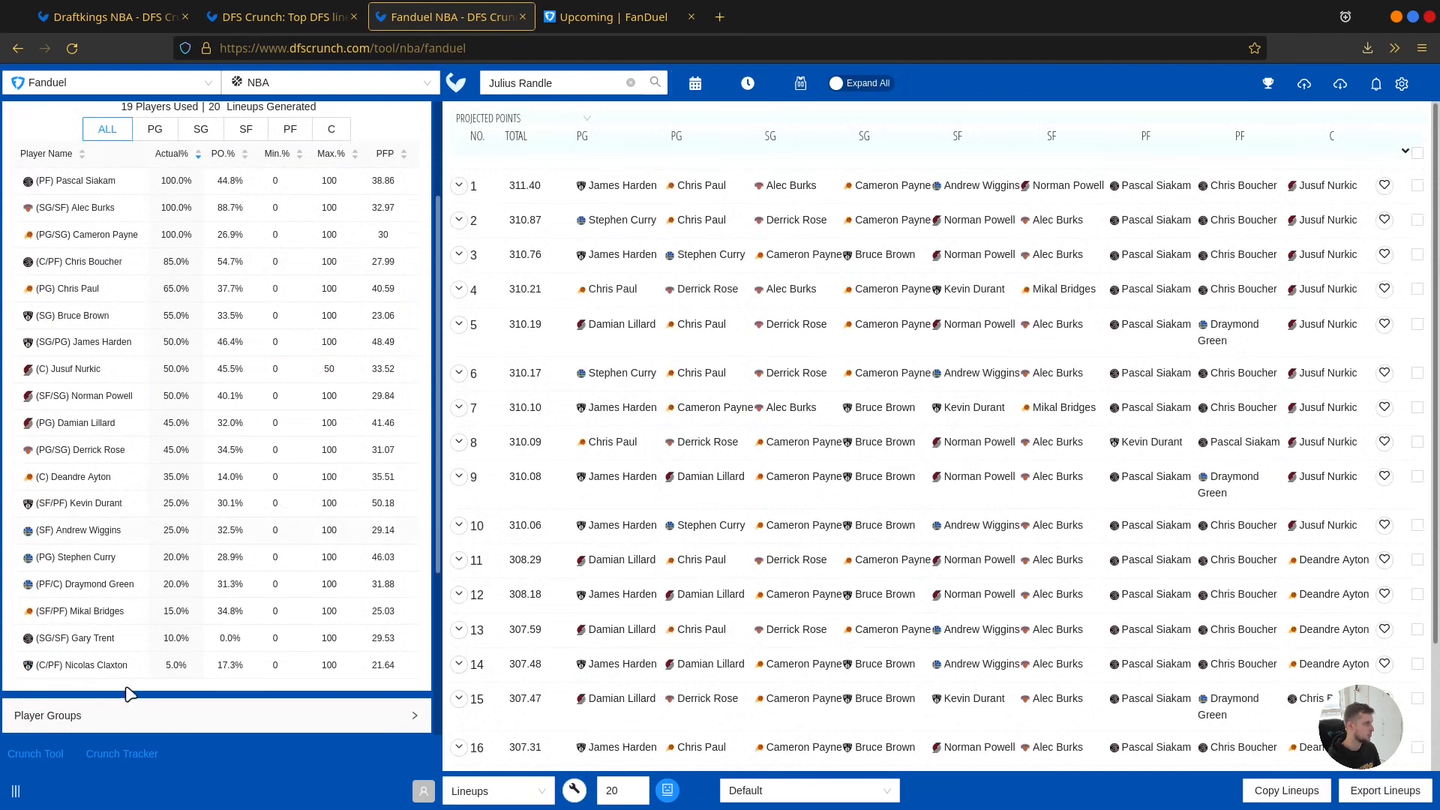
scroll(135, 450, "up", 2)
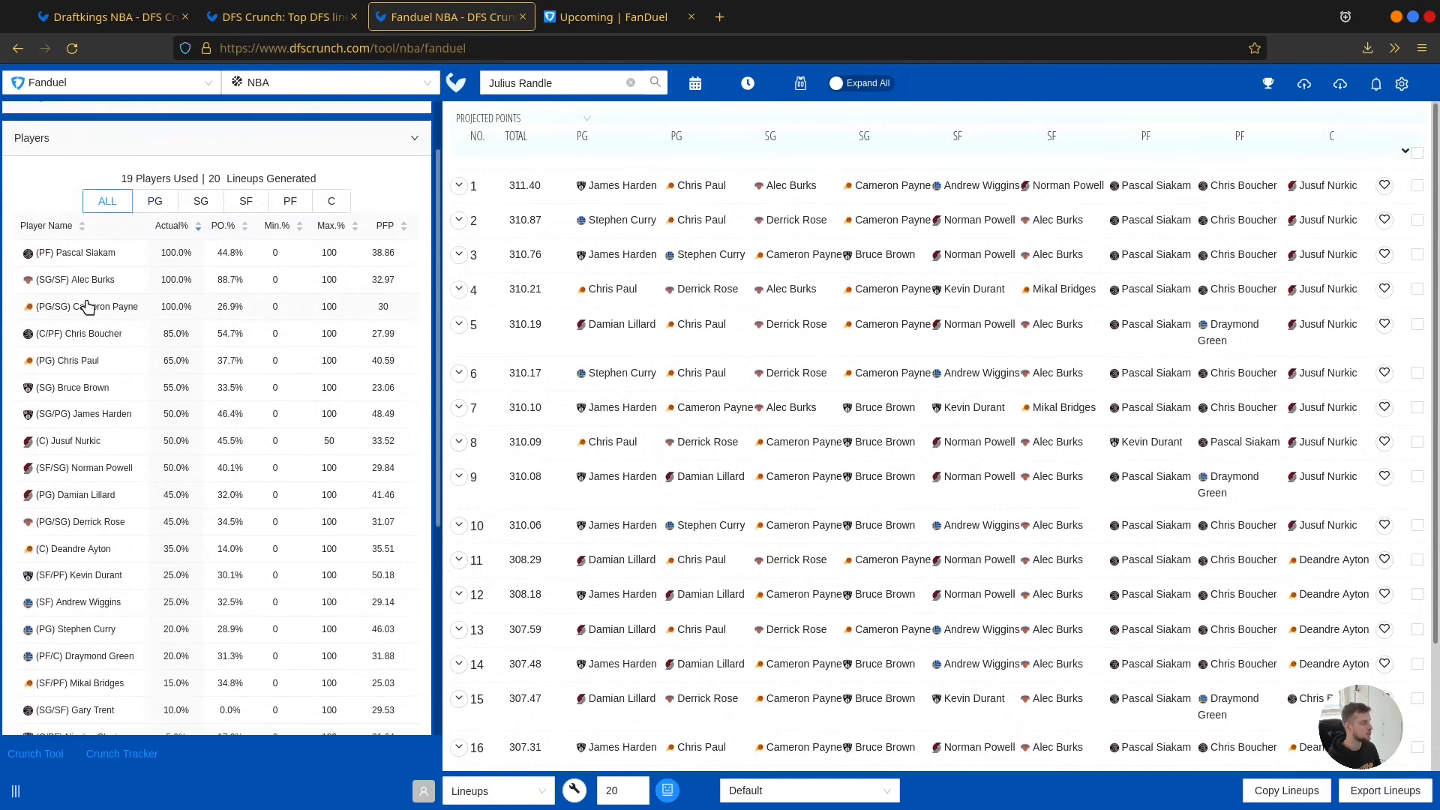
scroll(113, 570, "down", 5)
scroll(142, 480, "up", 4)
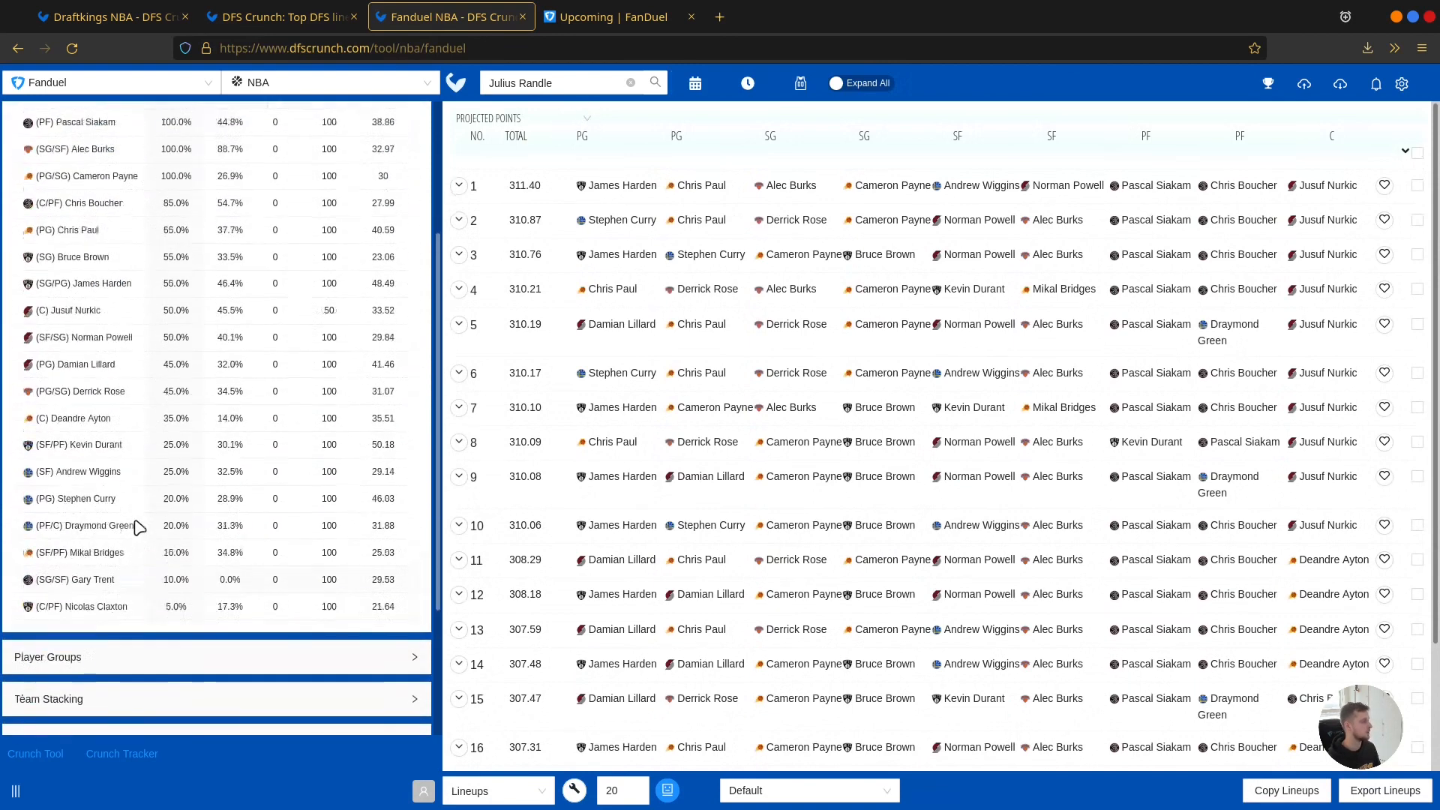
scroll(289, 424, "up", 2)
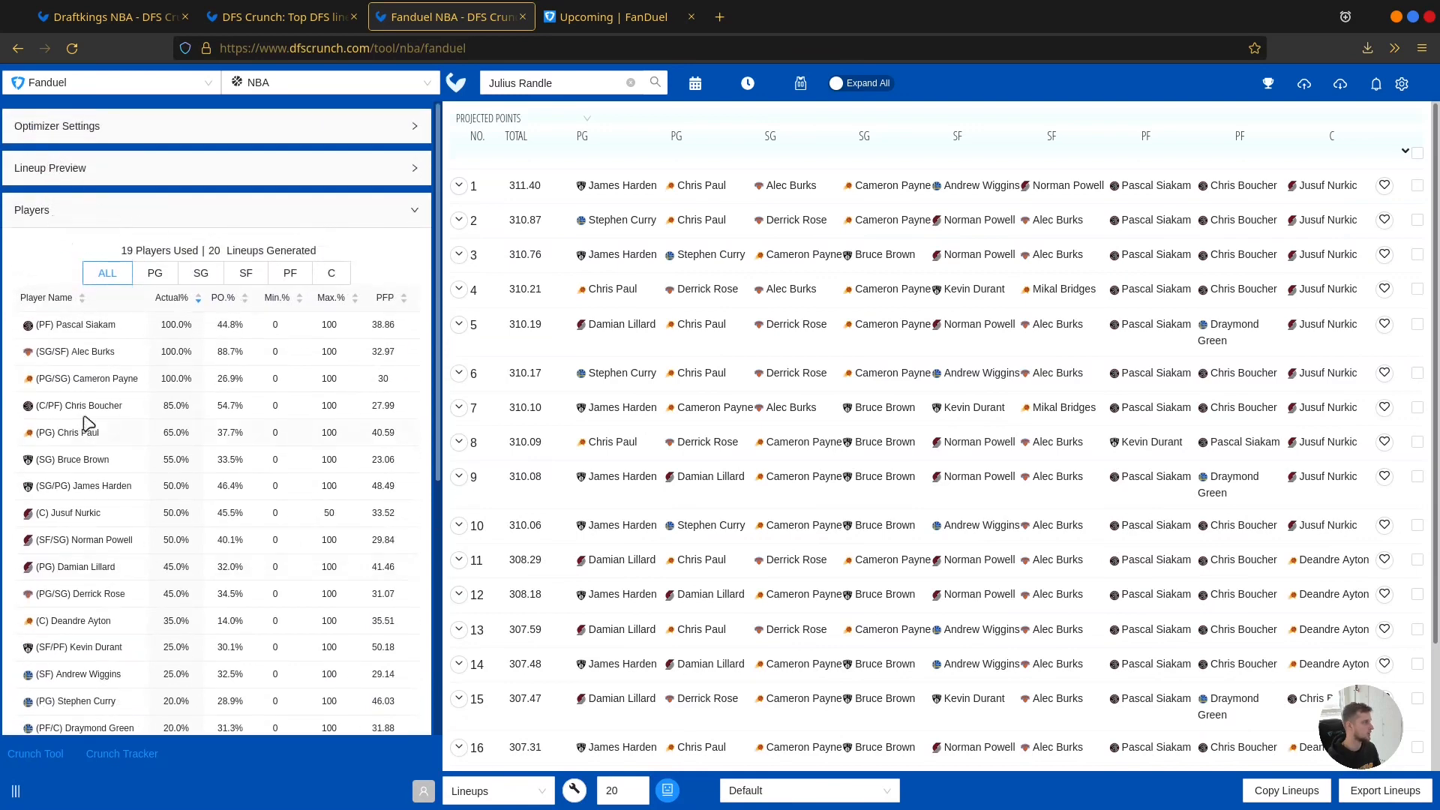
scroll(77, 431, "down", 2)
scroll(680, 387, "down", 4)
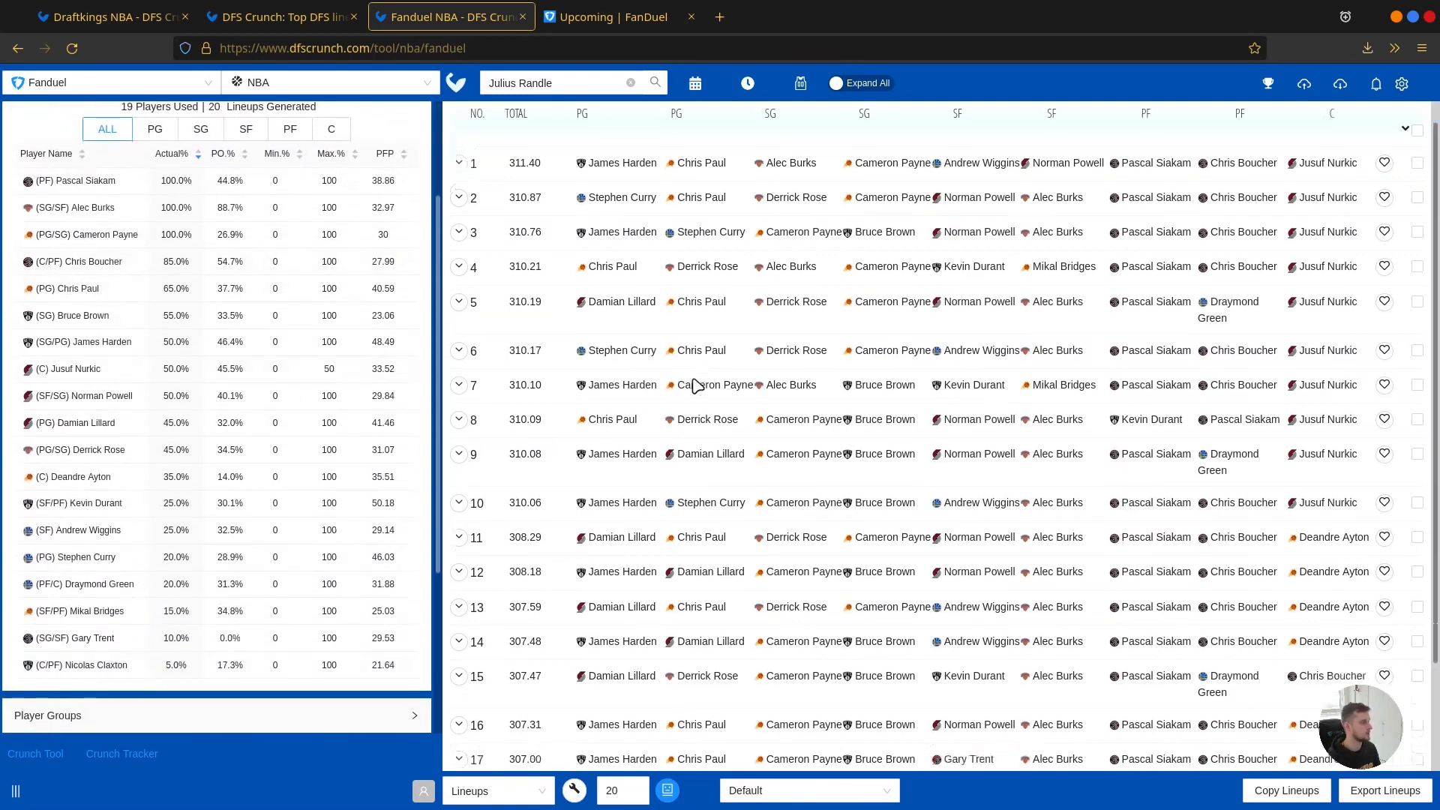
scroll(949, 394, "up", 4)
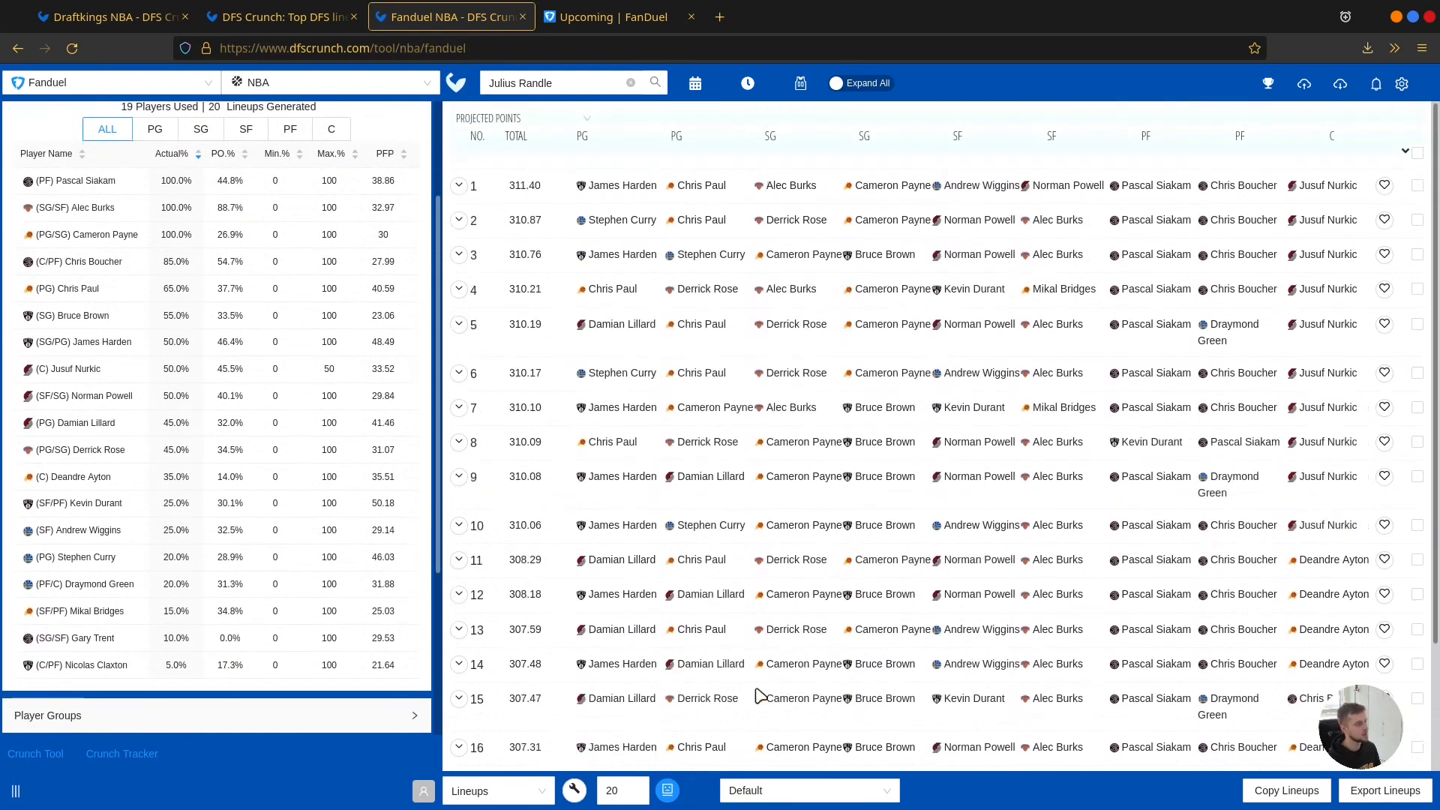
Step: Go back to the table of all players and reset Julius Randle's My Proj to its default
left_click(471, 787)
left_click(480, 590)
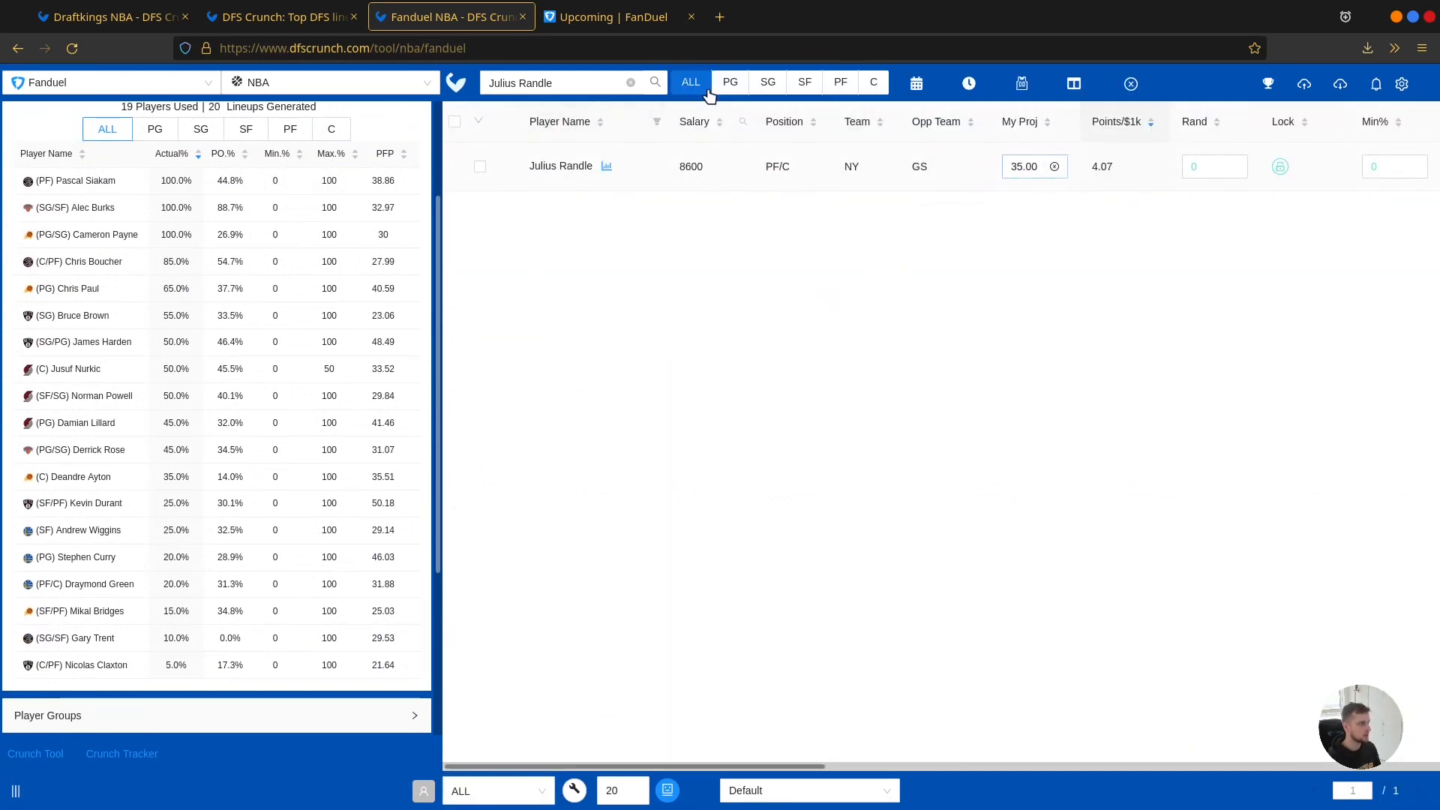
left_click(1057, 167)
left_click(1055, 168)
Step: Open Julius Randle's Max% for editing without changing it, and try locking him before removing the lock
scroll(1099, 245, "right", 3)
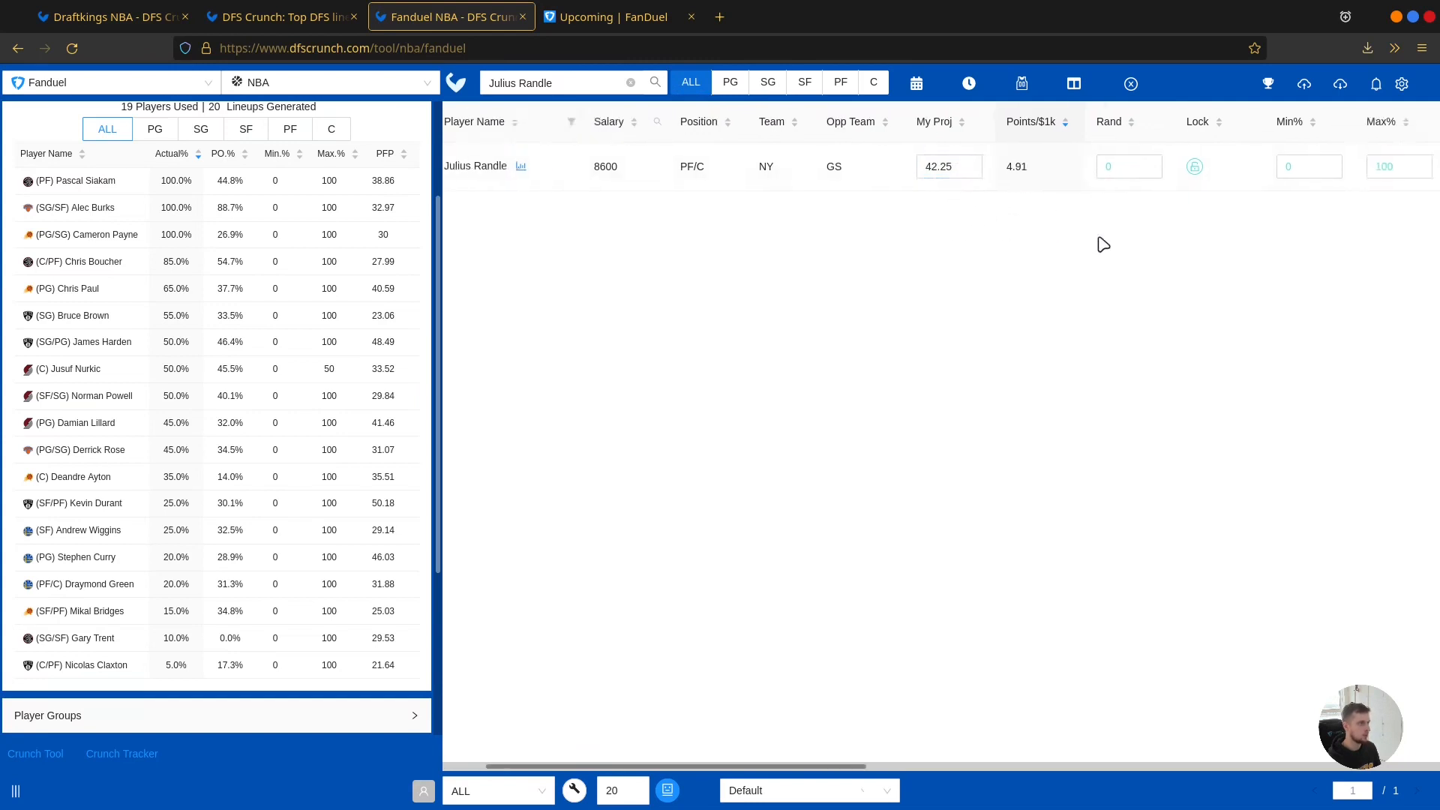
left_click(1298, 166)
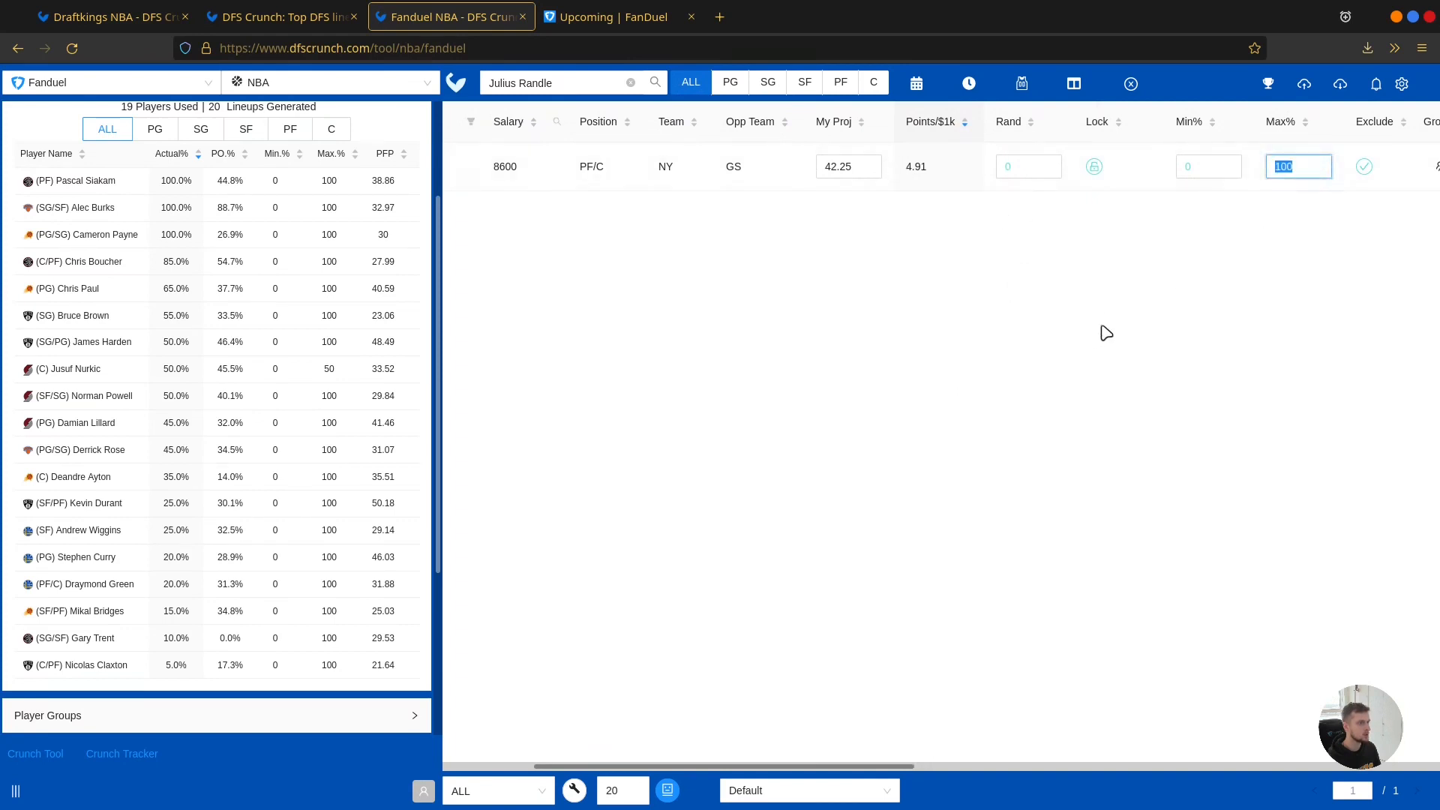
scroll(1102, 327, "right", 1)
left_click(1050, 167)
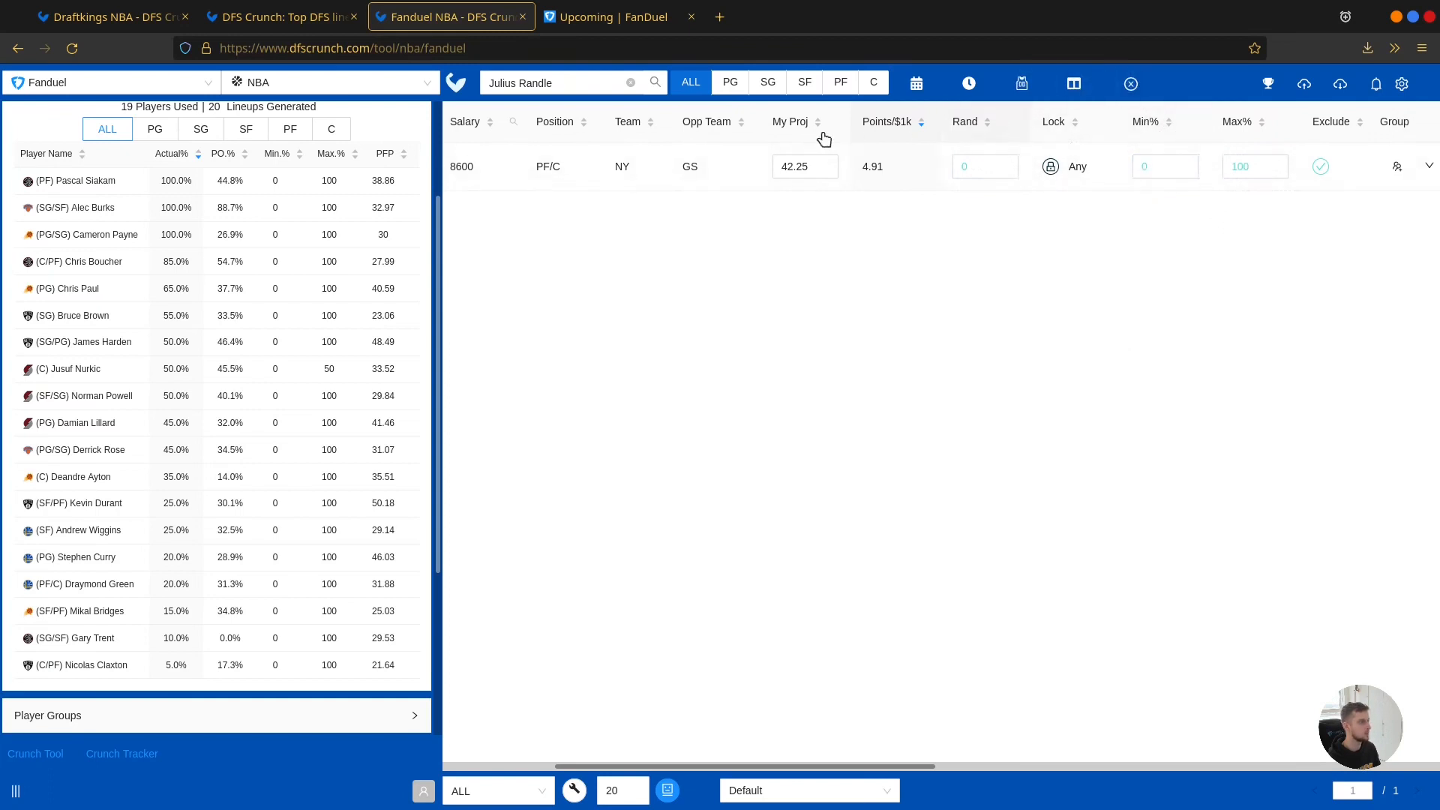
left_click(1050, 166)
scroll(1200, 220, "right", 1)
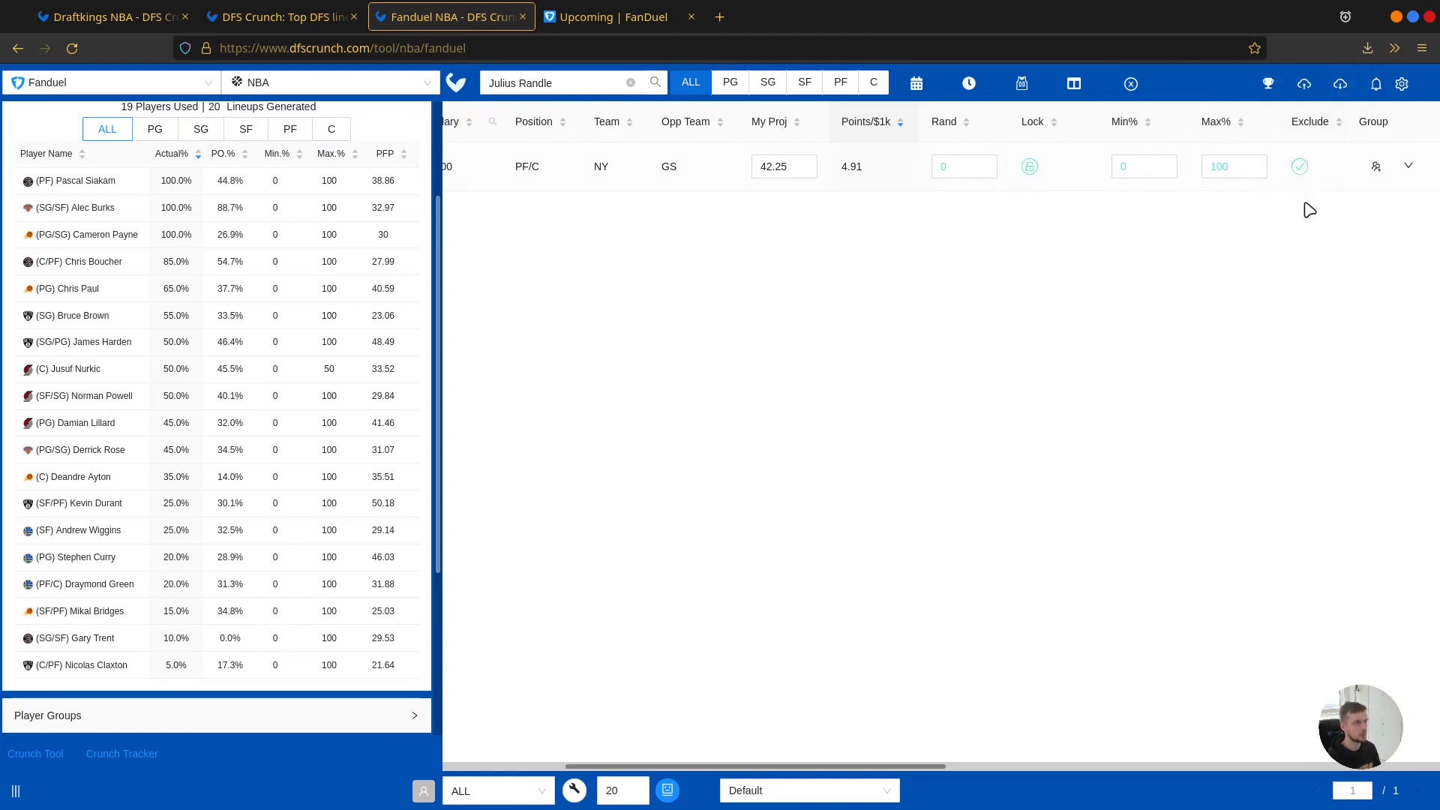
Step: Clear the Julius Randle search and add a new player group under Player Groups
scroll(730, 114, "left", 5)
left_click(630, 83)
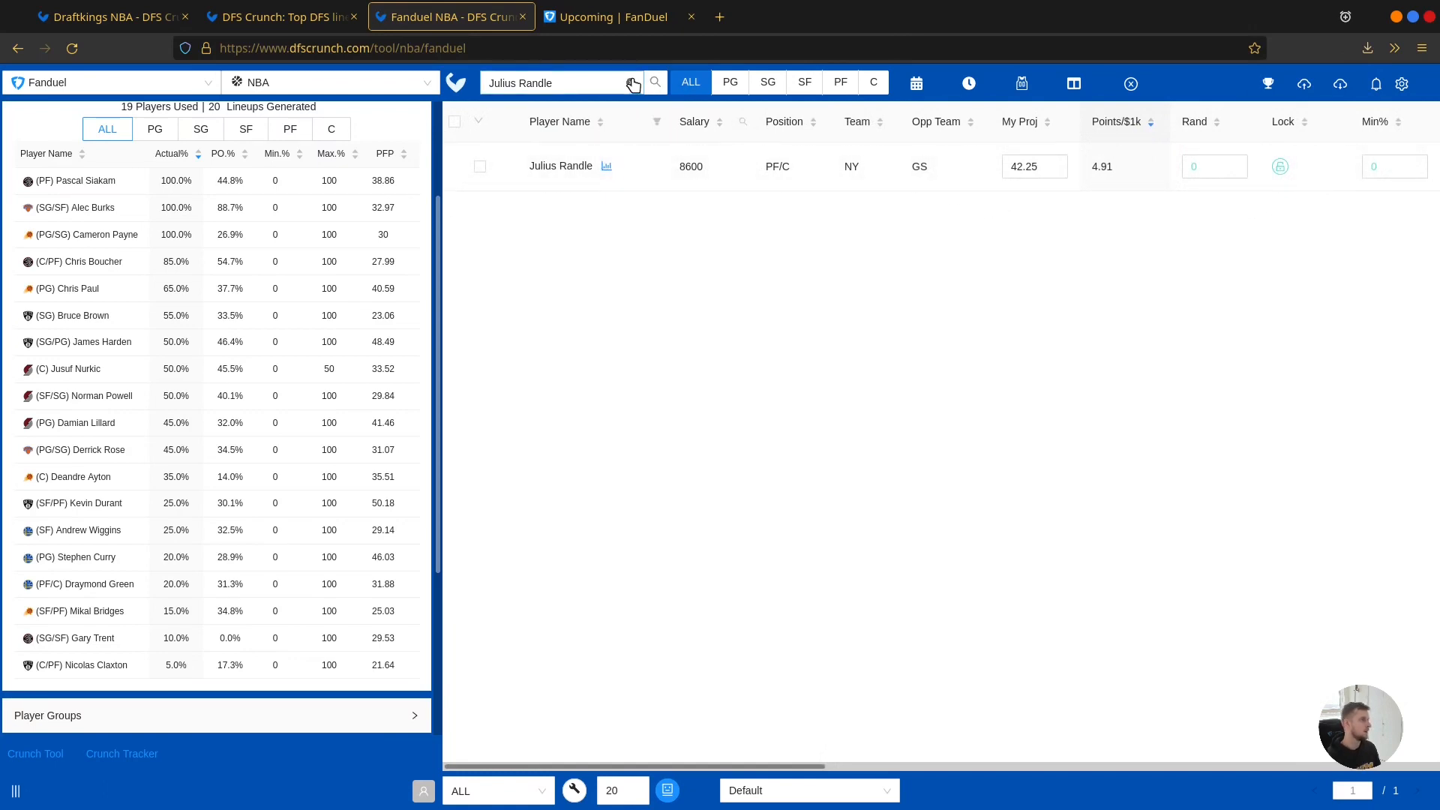
scroll(255, 469, "up", 3)
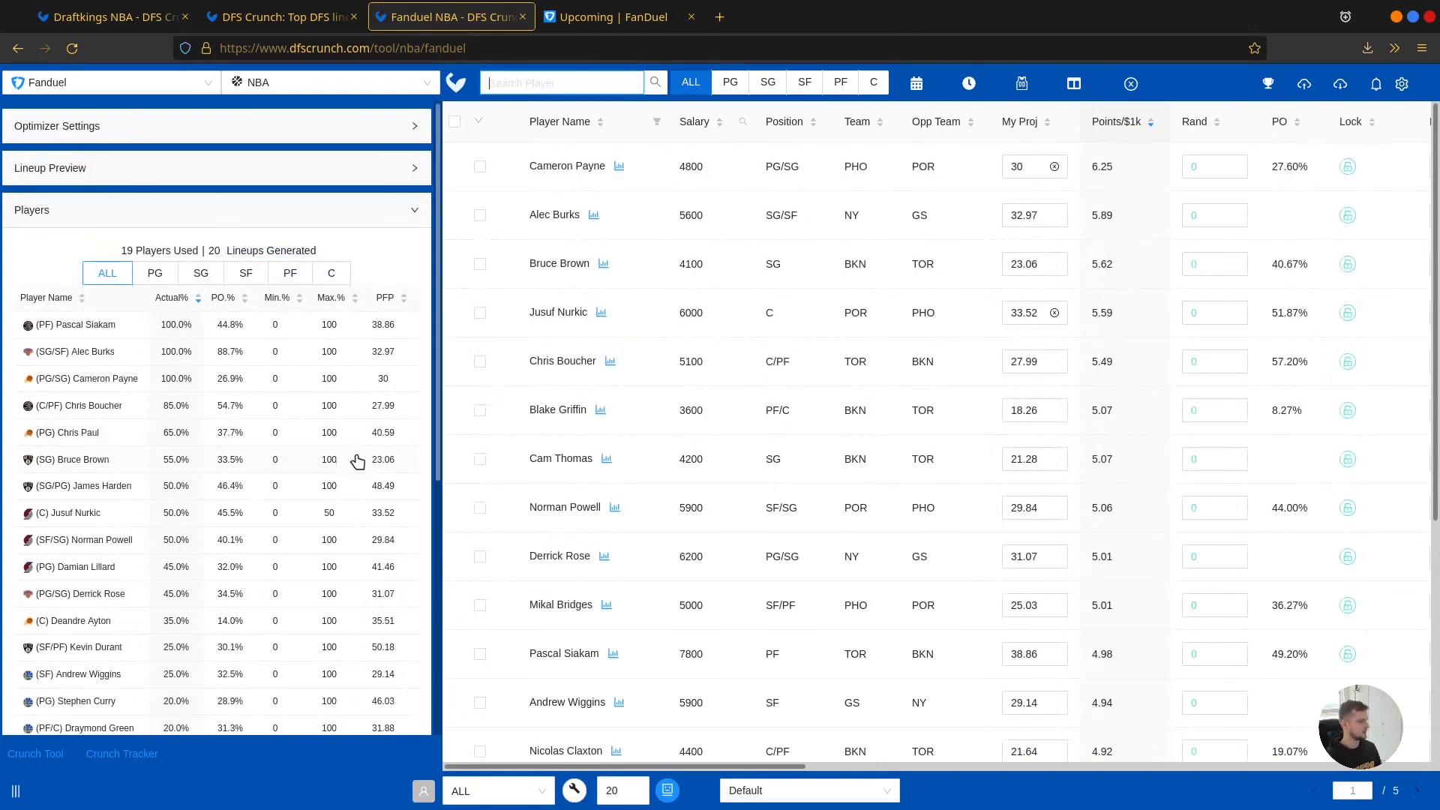
left_click(250, 219)
left_click(39, 252)
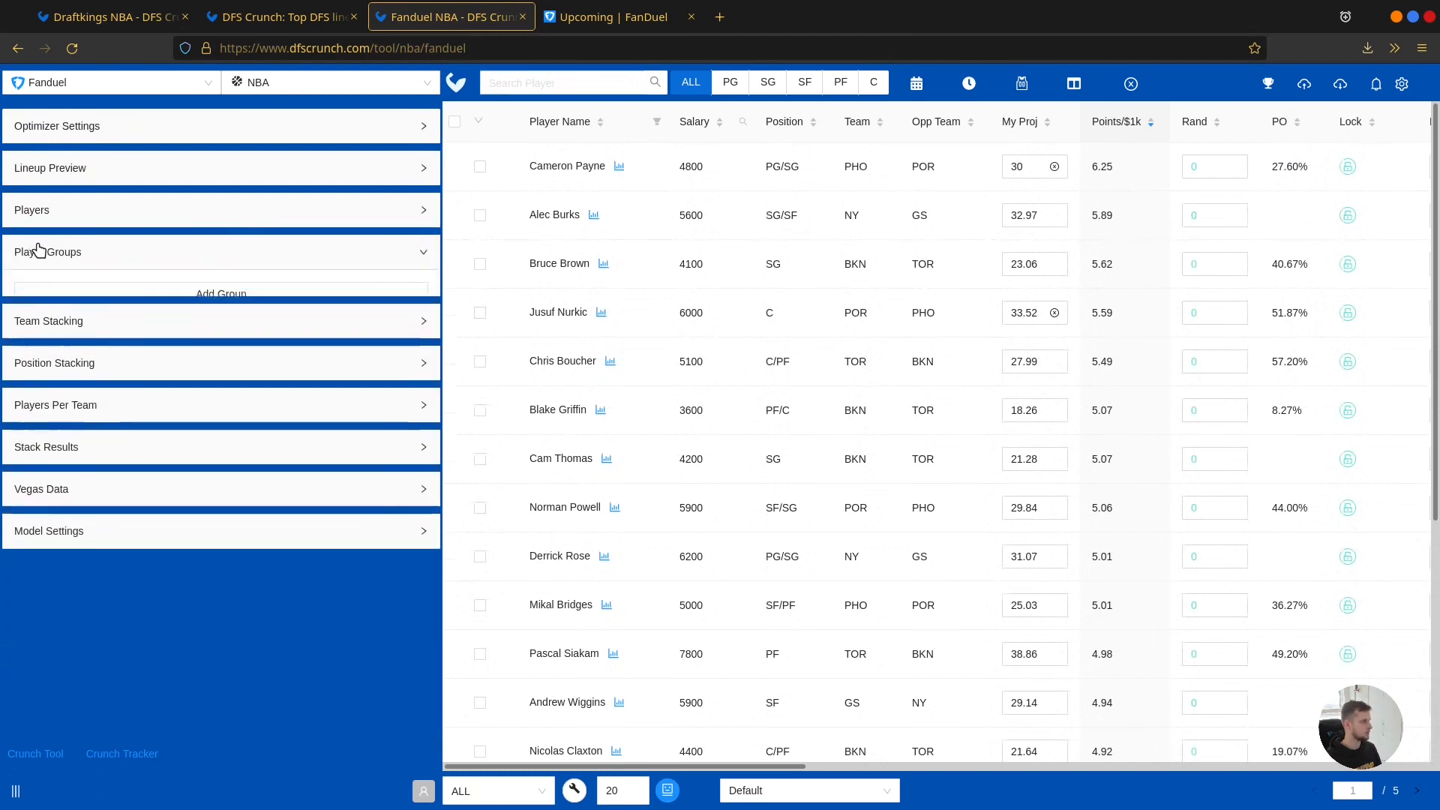
left_click(134, 293)
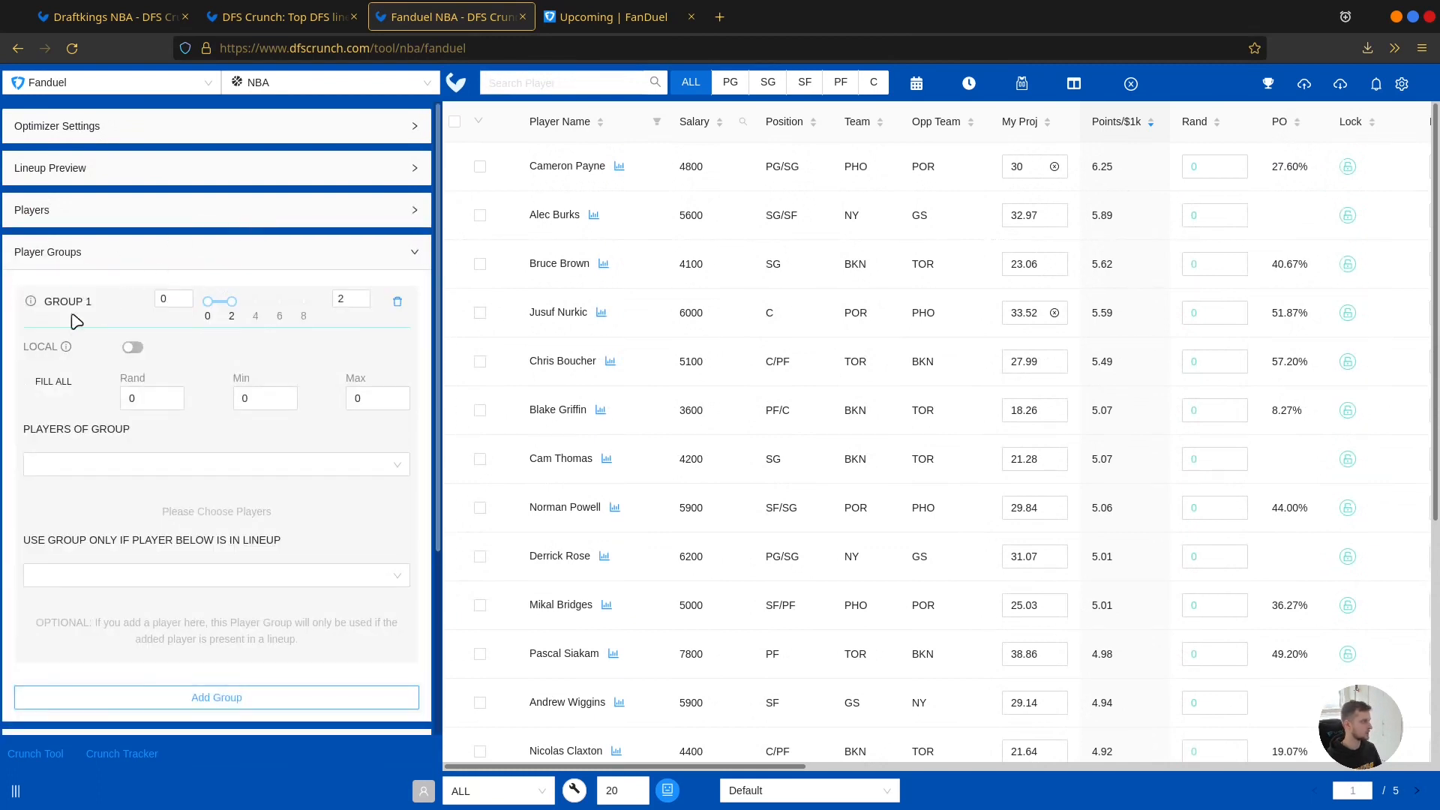
scroll(153, 309, "down", 3)
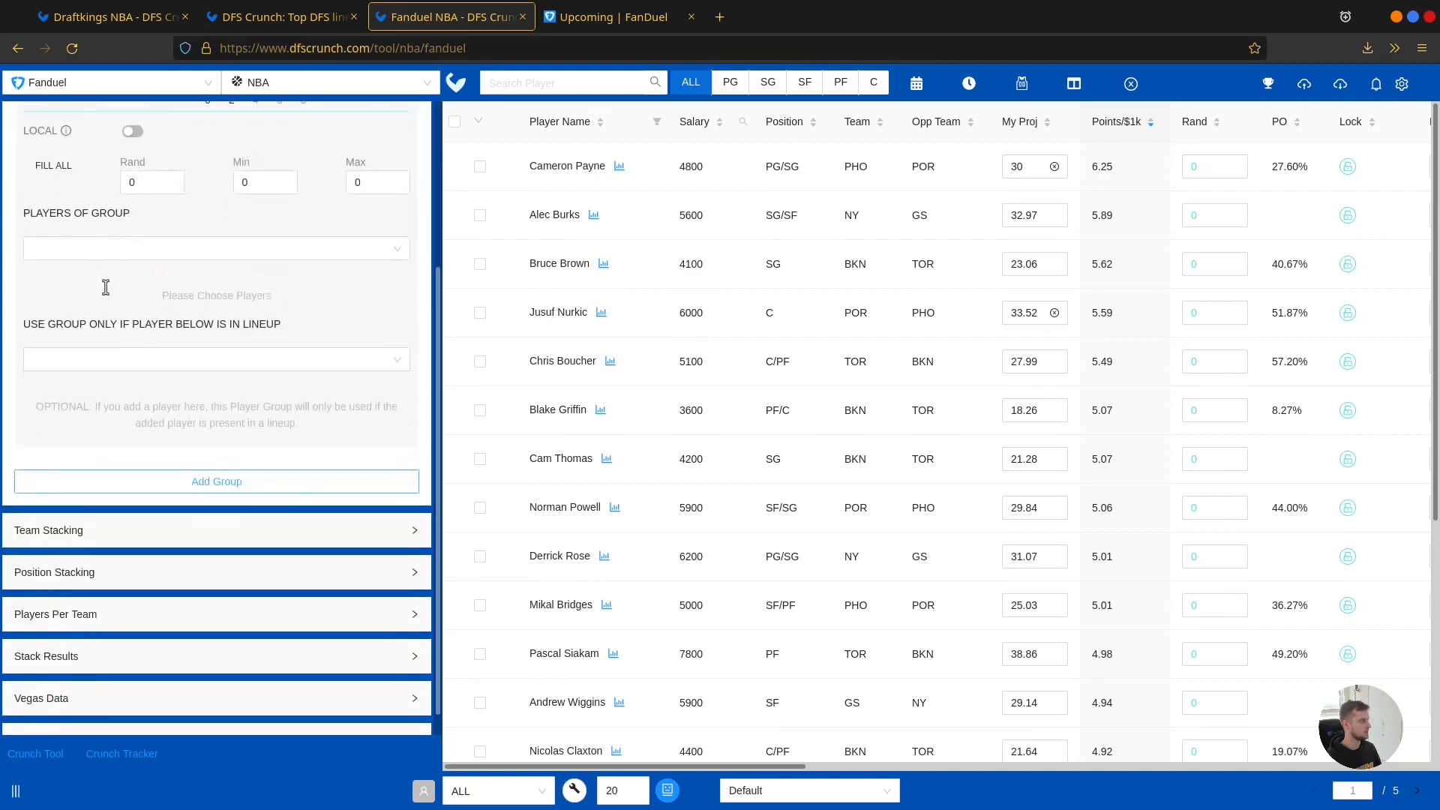
scroll(101, 259, "up", 2)
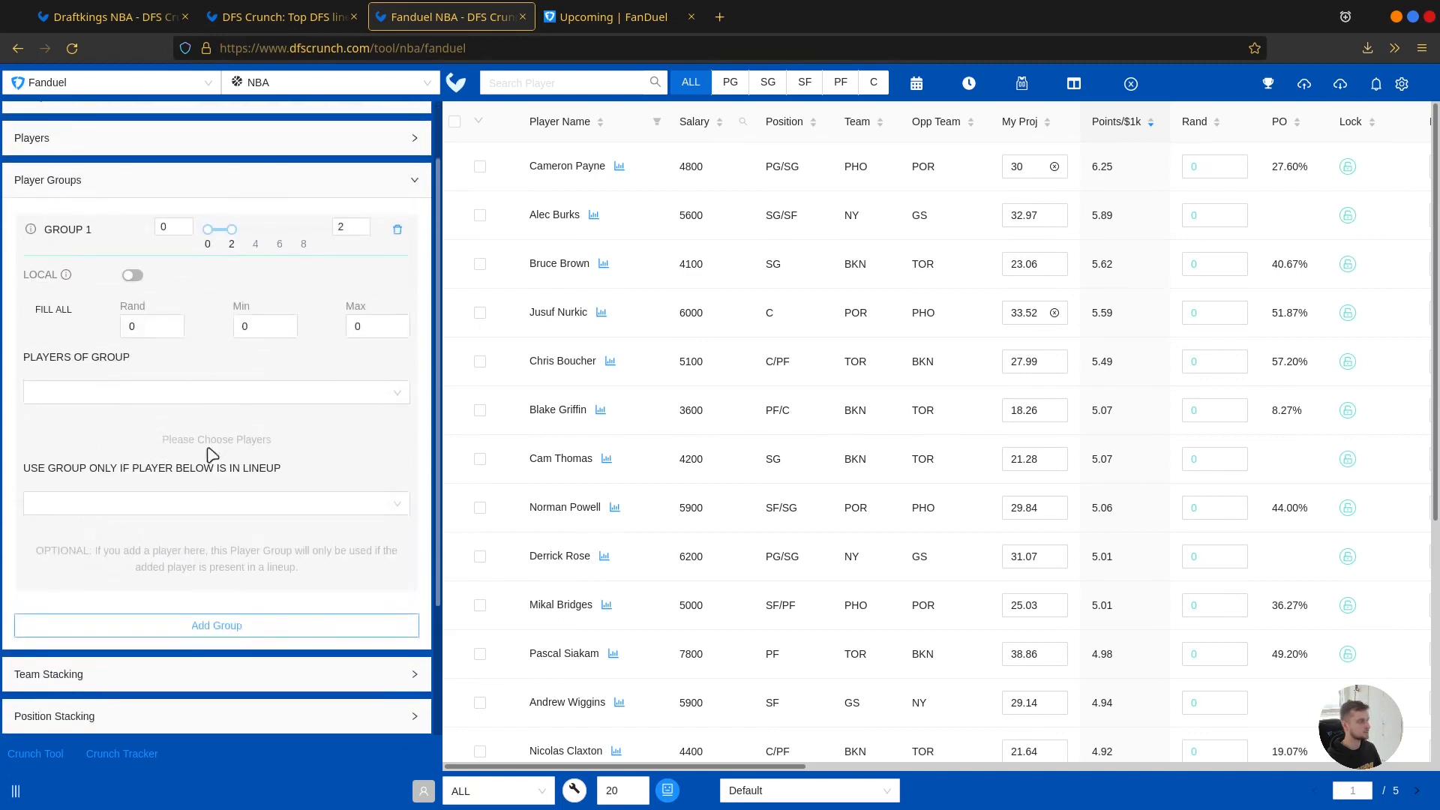
Step: Rename the new player group, trying Example 1 and Studs before settling on Ceiling
left_click(61, 229)
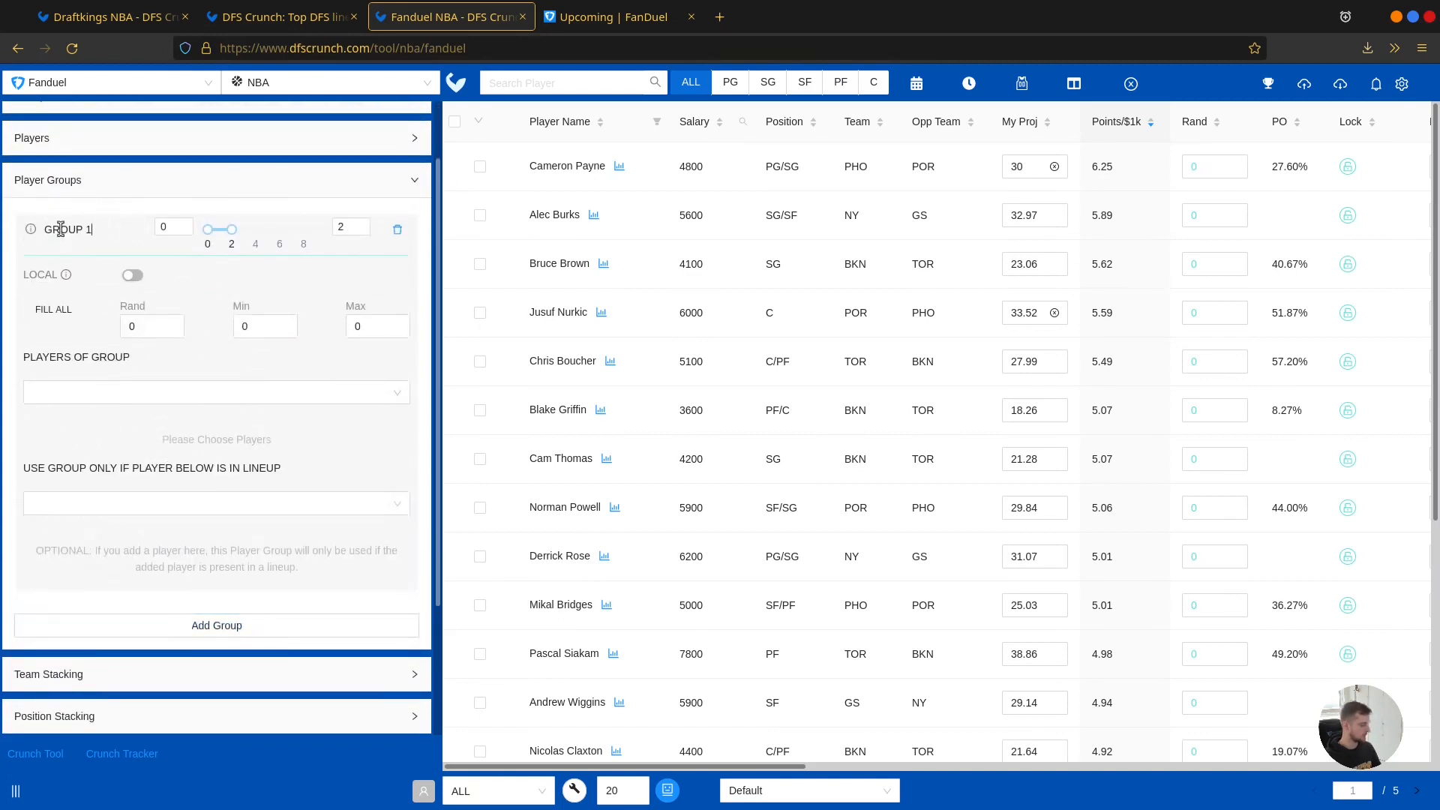
key("BackSpace")
key("BackSpace")
key("BackSpace")
key("BackSpace")
key("BackSpace")
key("BackSpace")
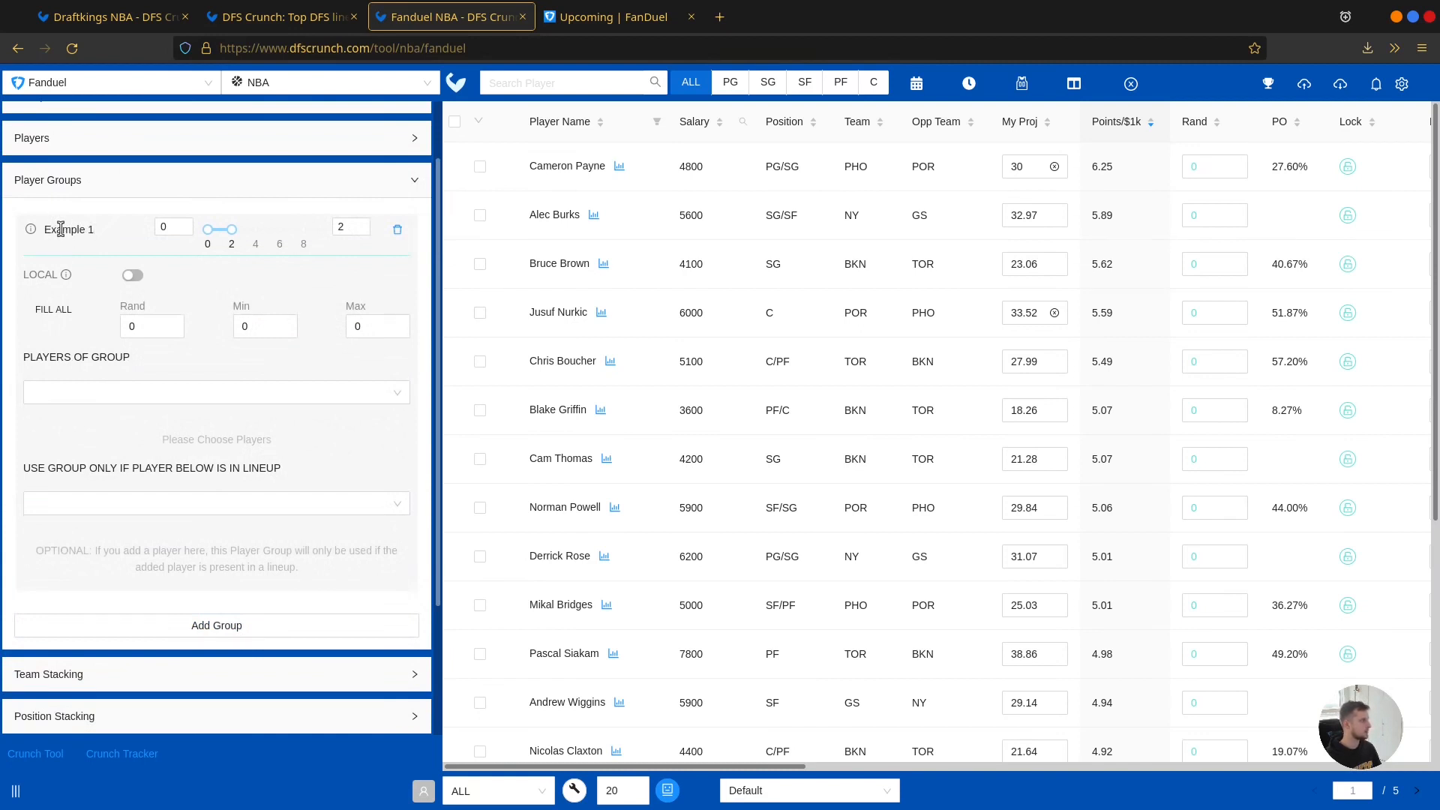
type("Example 1")
key("ctrl+a")
type("Studs")
key("ctrl+a")
type("C")
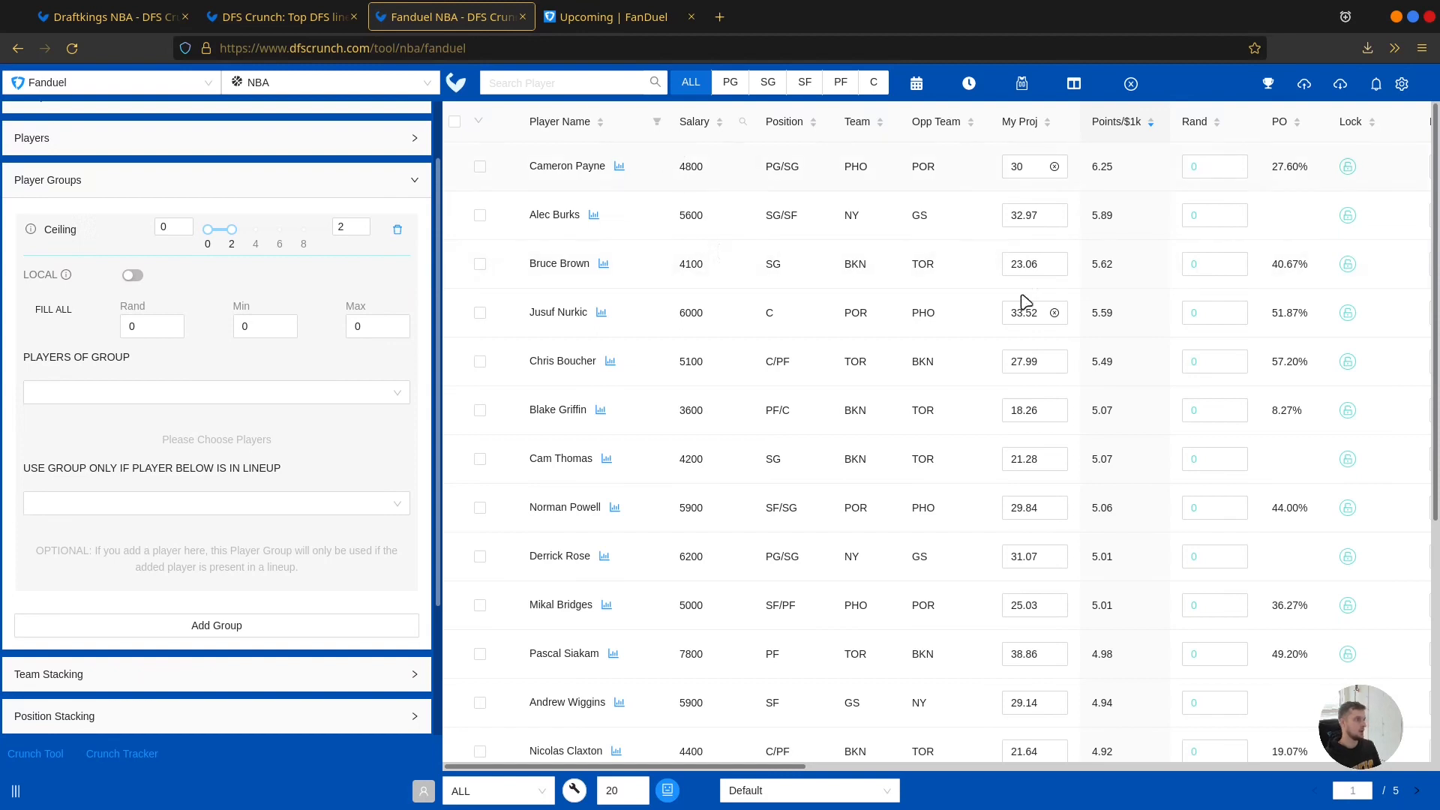
Step: Reset Cameron Payne's My Proj to its default and look at the players' Ceil and Floor values
left_click(1054, 167)
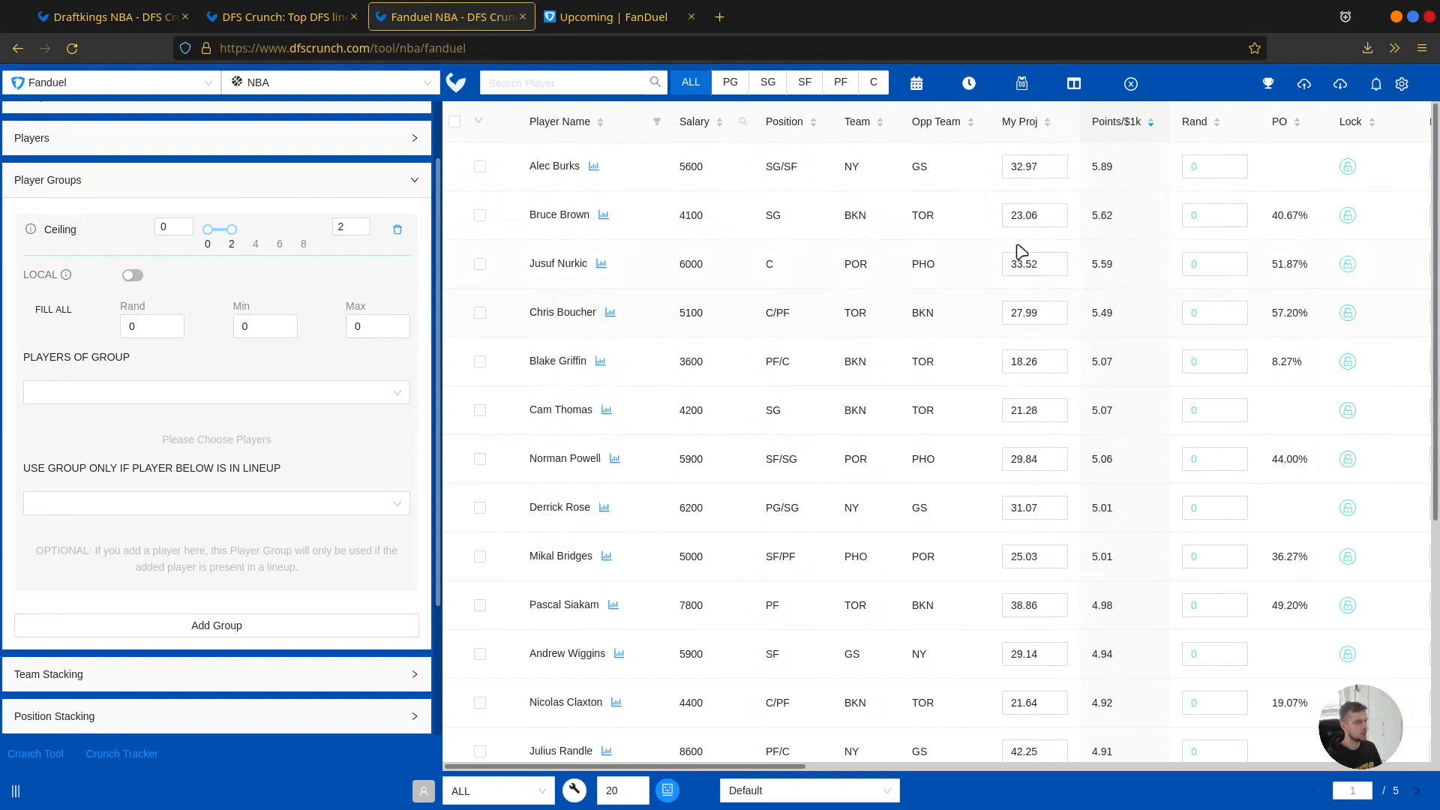
scroll(842, 283, "right", 5)
scroll(1025, 217, "right", 3)
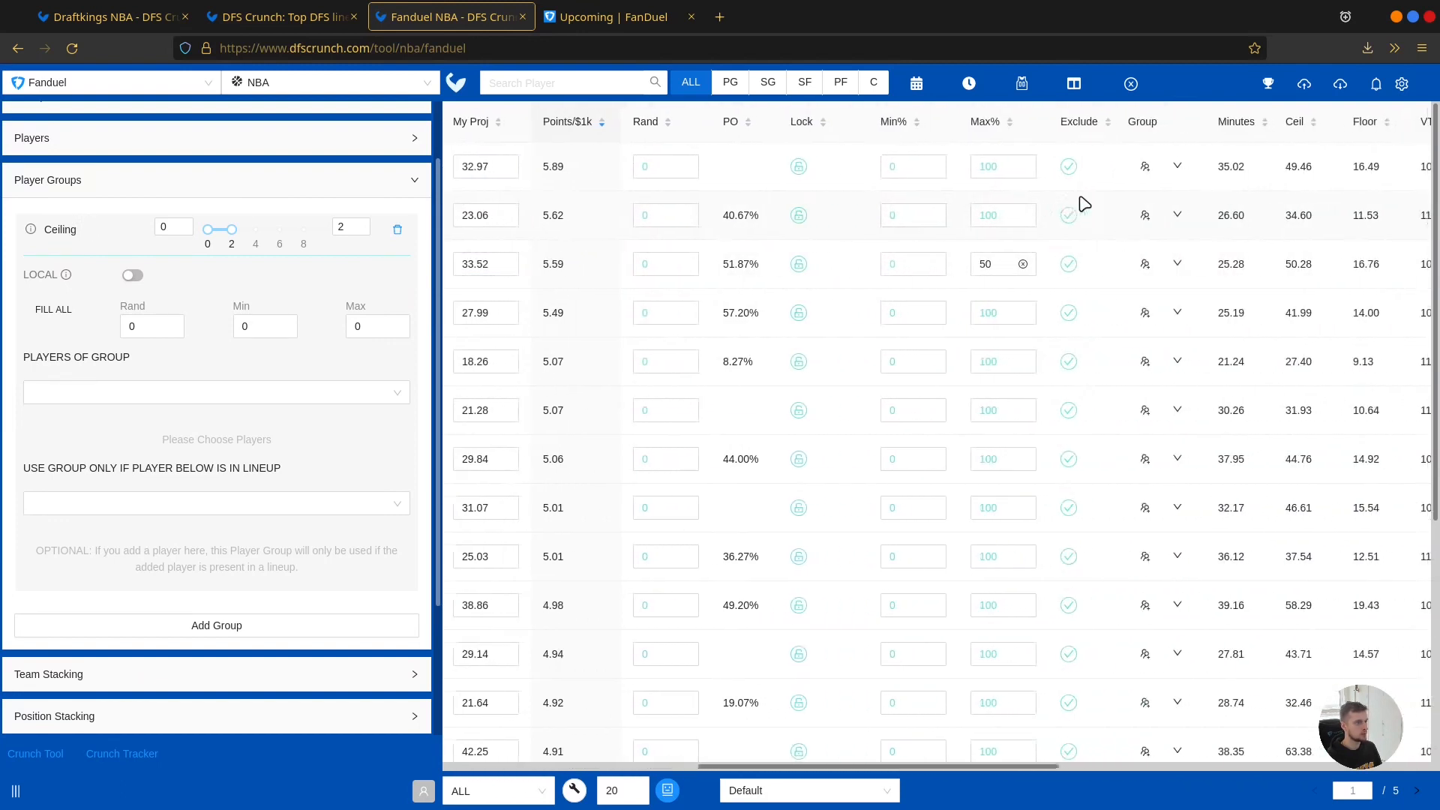
Step: Sort the player table by Ceil from highest to lowest and turn on Sticky Table in the settings
left_click(1275, 138)
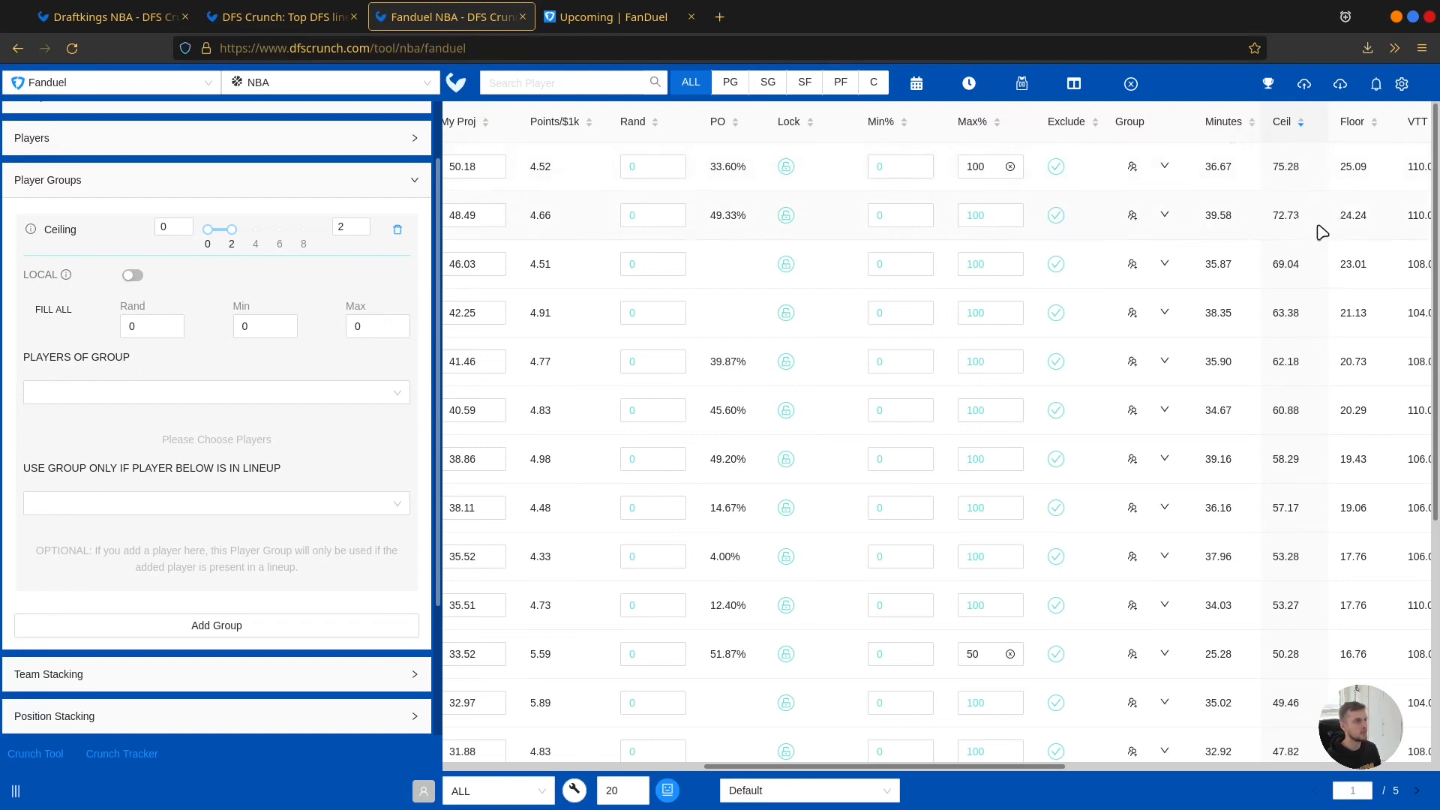
scroll(1027, 153, "left", 8)
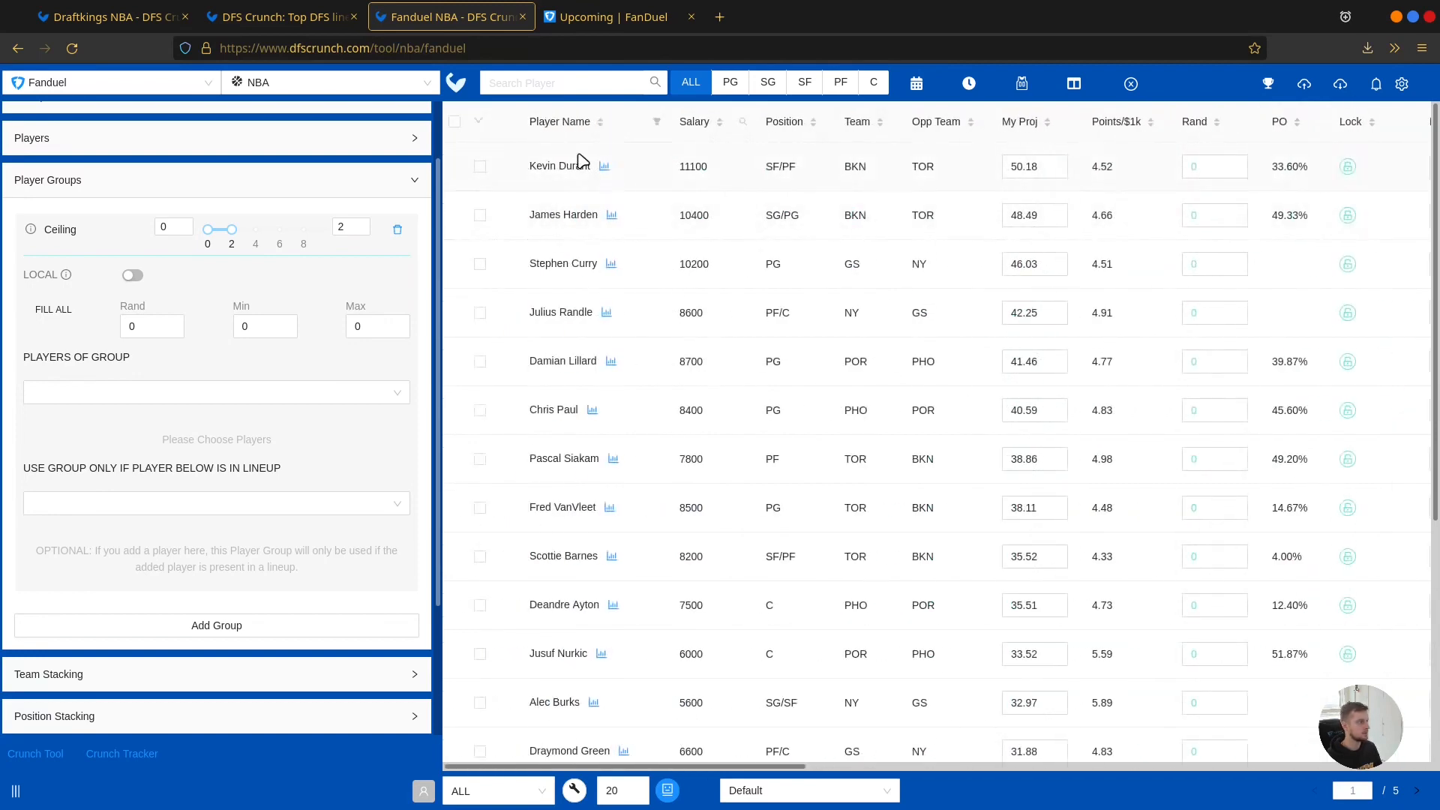
left_click(1413, 84)
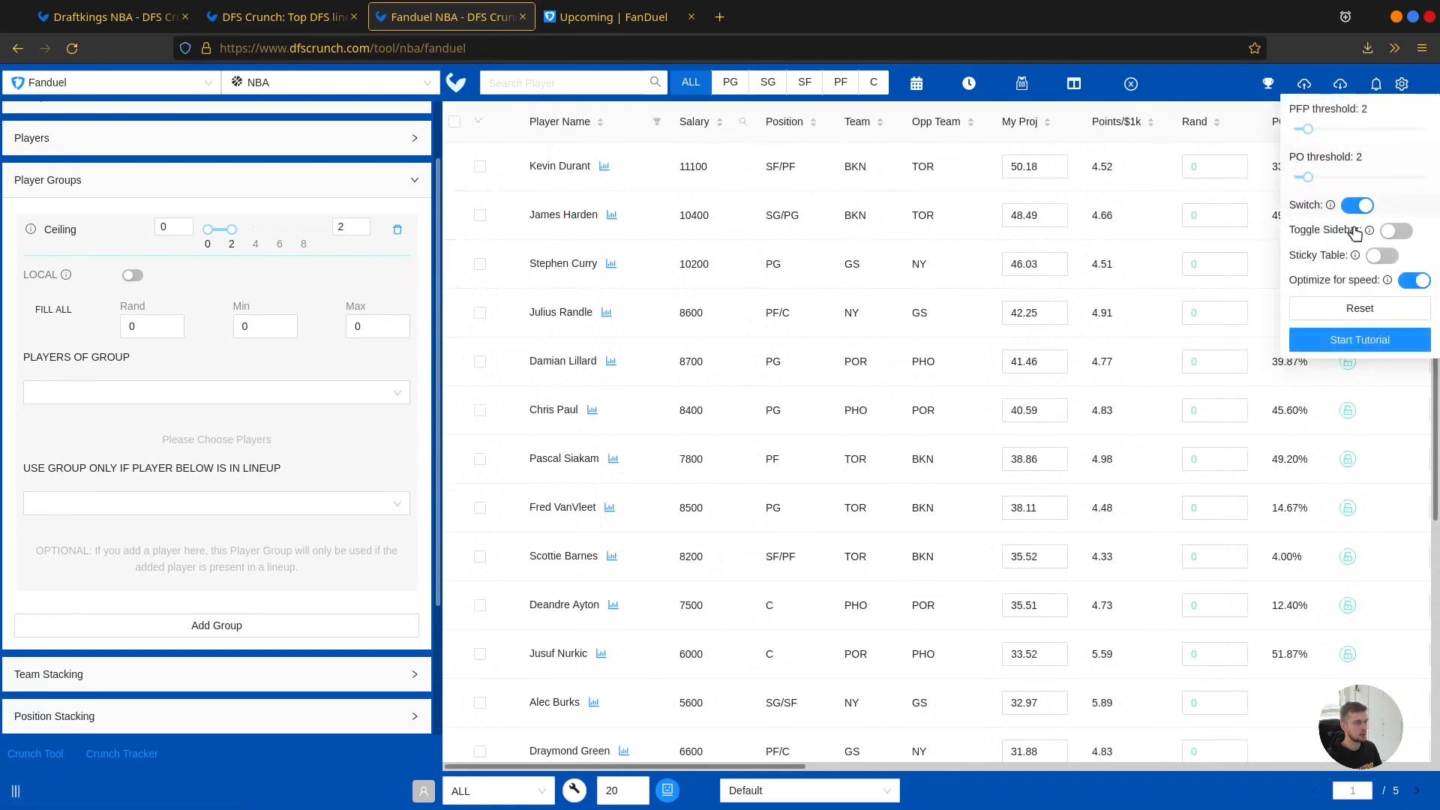
left_click(1378, 262)
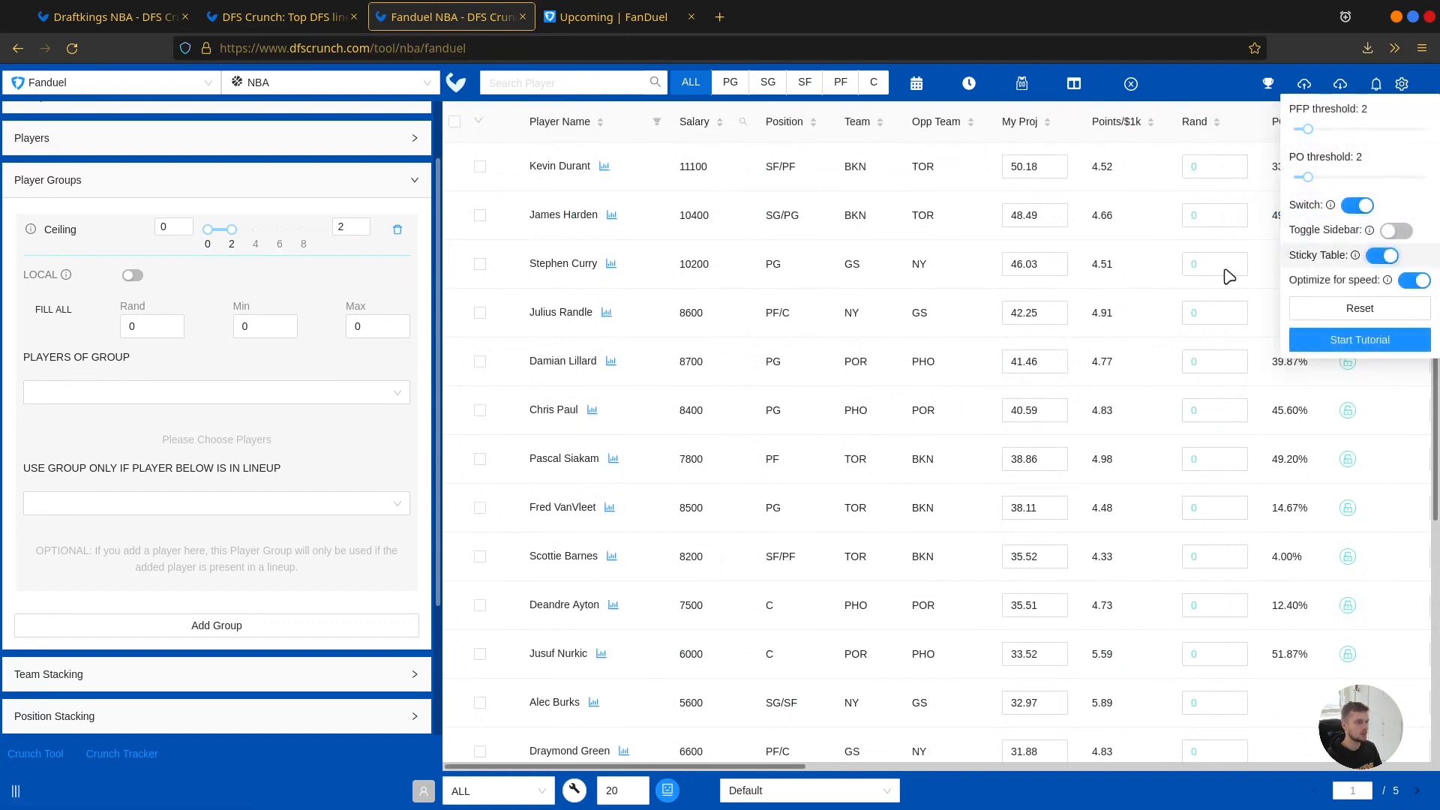
scroll(884, 311, "right", 3)
scroll(921, 305, "right", 5)
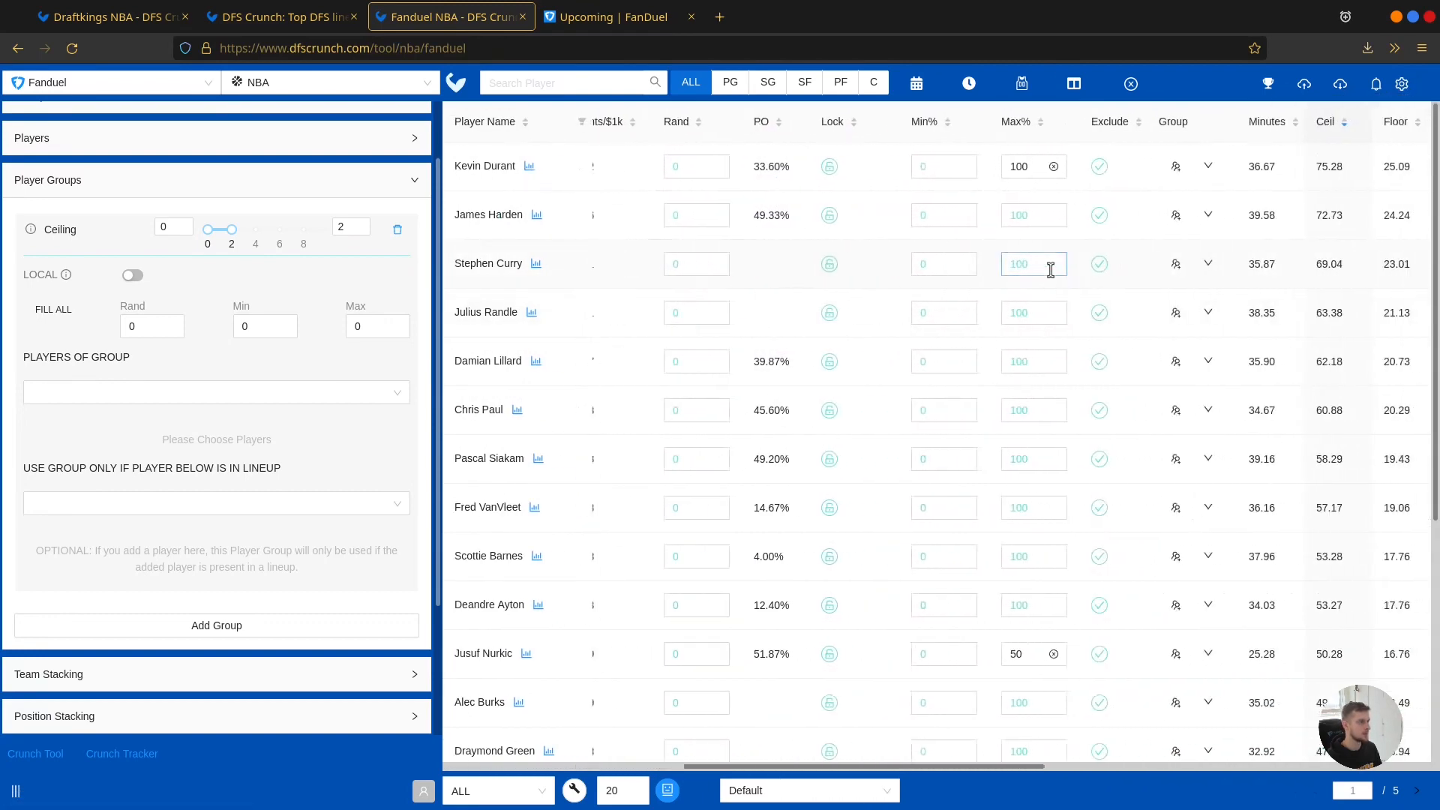
Step: Open Stephen Curry's Max% without entering a new limit and compare the Ceil values of the top players
left_click(1051, 268)
left_click(505, 267)
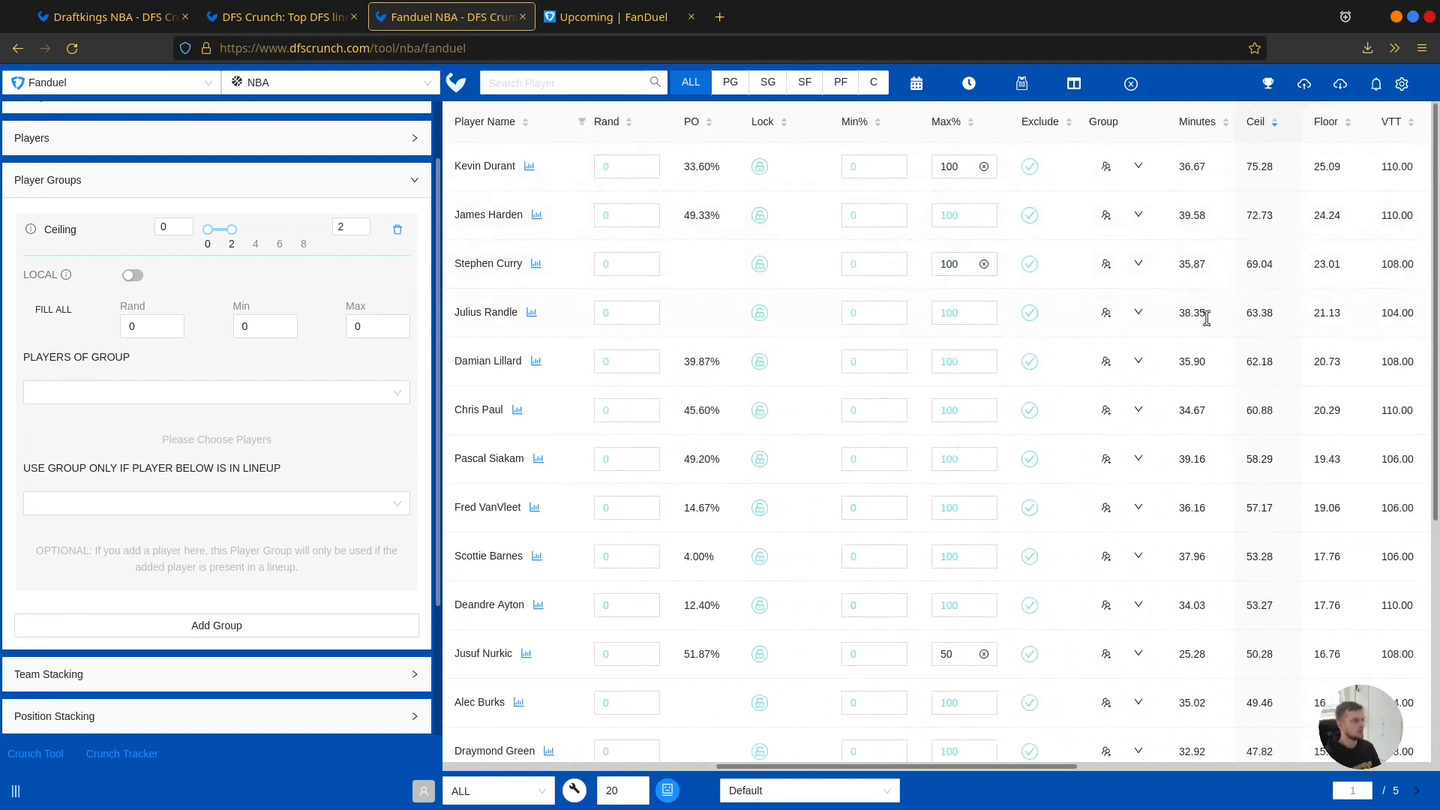
scroll(1299, 312, "right", 2)
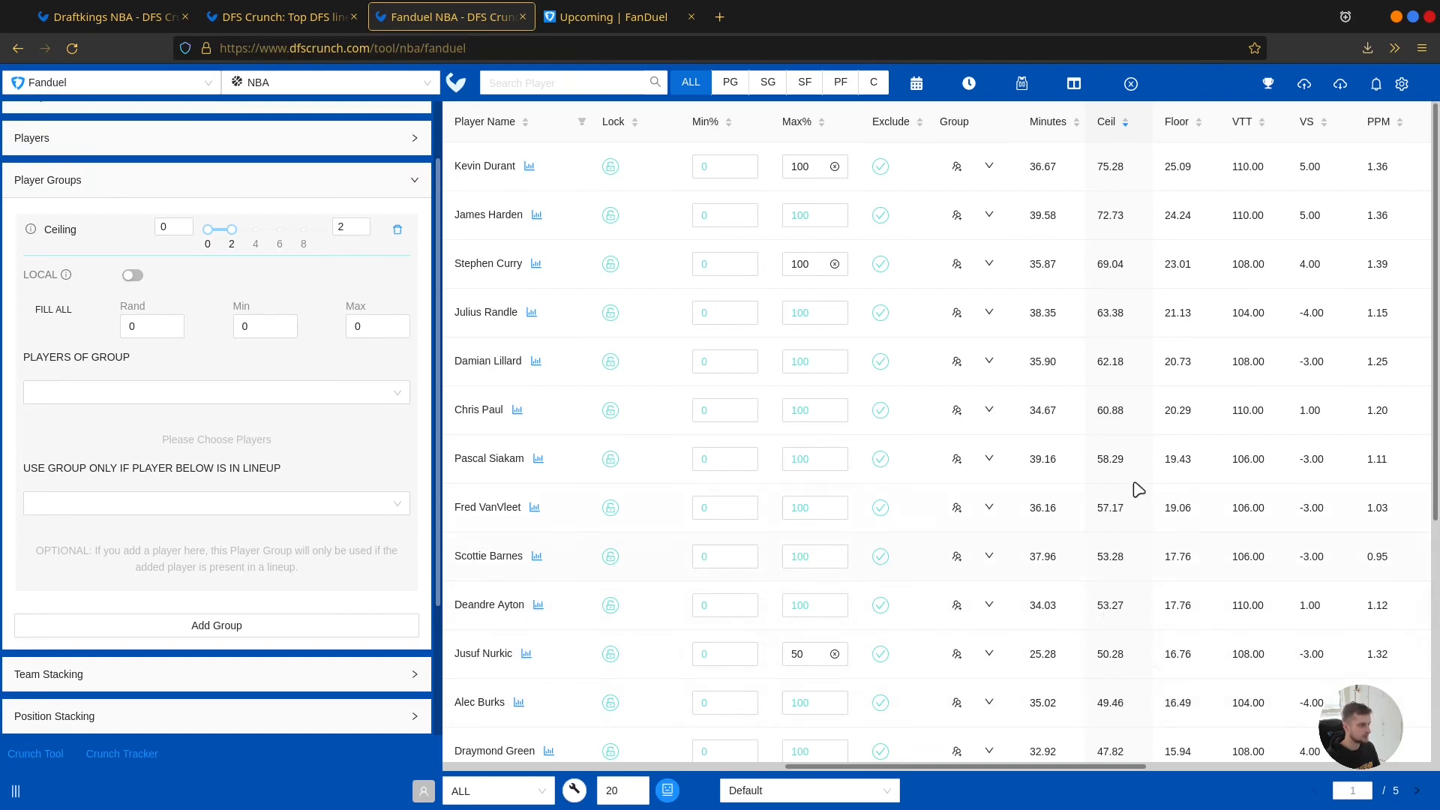
scroll(900, 449, "left", 6)
scroll(960, 315, "right", 4)
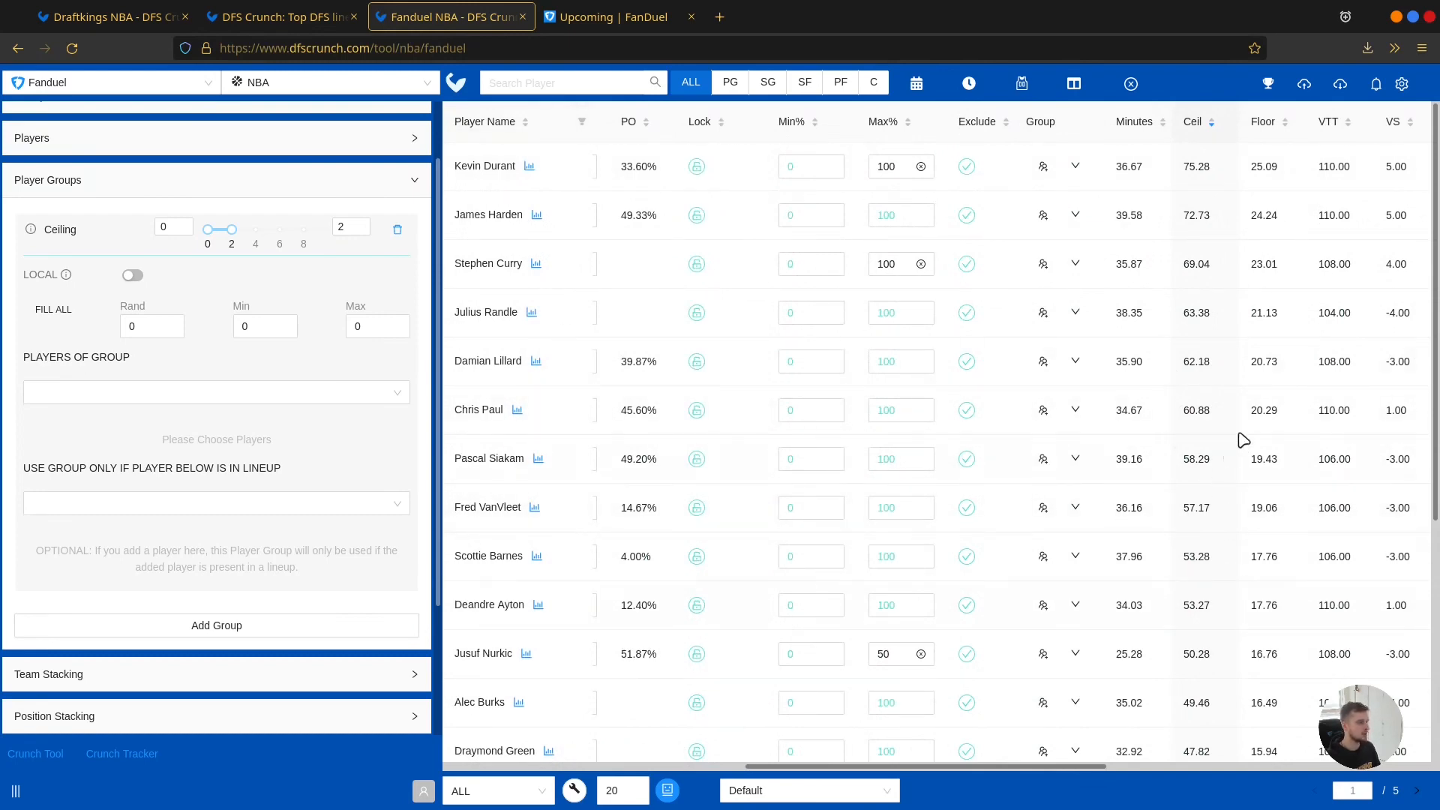
Step: Add Kevin Durant, James Harden, Stephen Curry, Julius Randle, Damian Lillard, Chris Paul and Pascal Siakam to the Ceiling player group in bulk
scroll(965, 253, "left", 6)
left_click(480, 166)
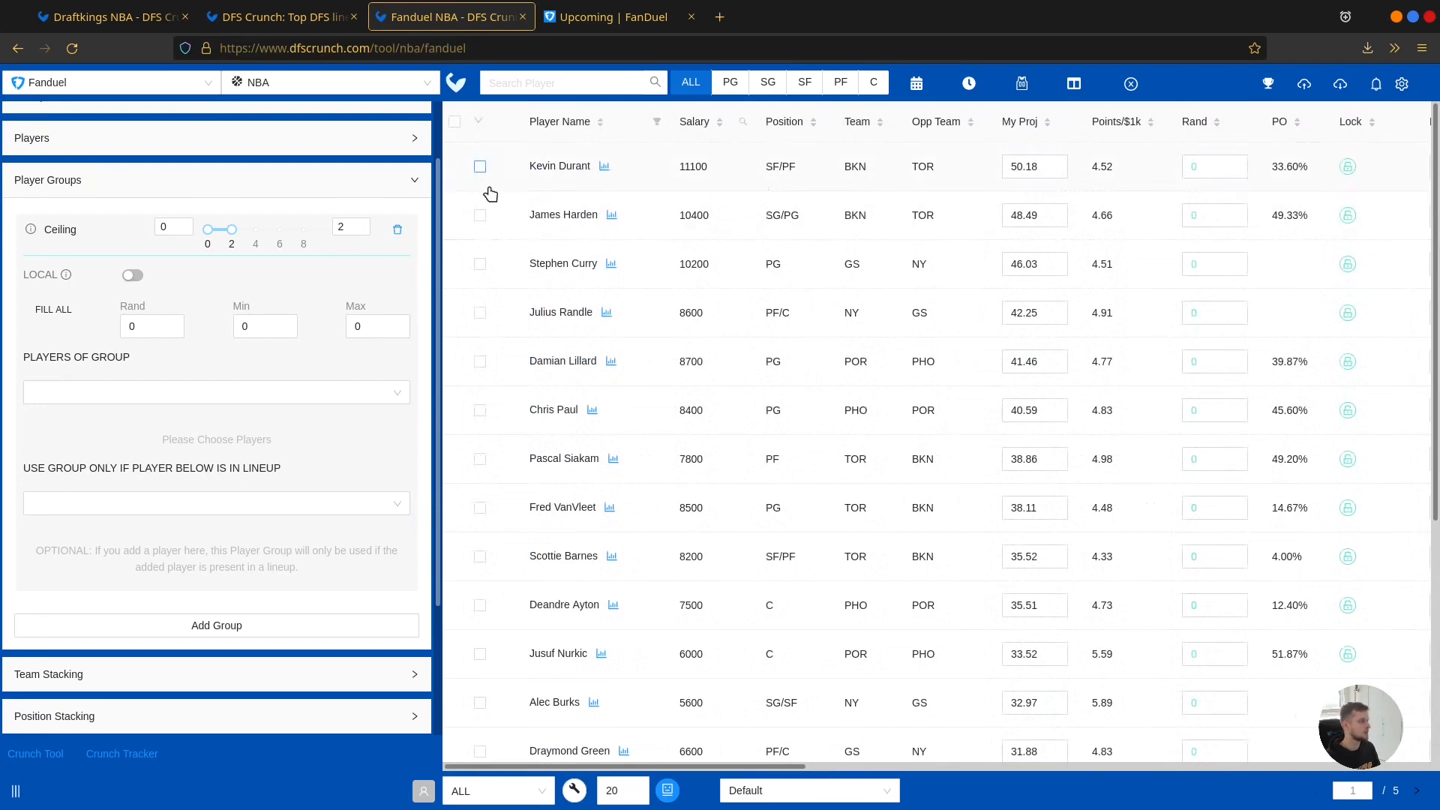
left_click(480, 216)
left_click(480, 264)
left_click(478, 318)
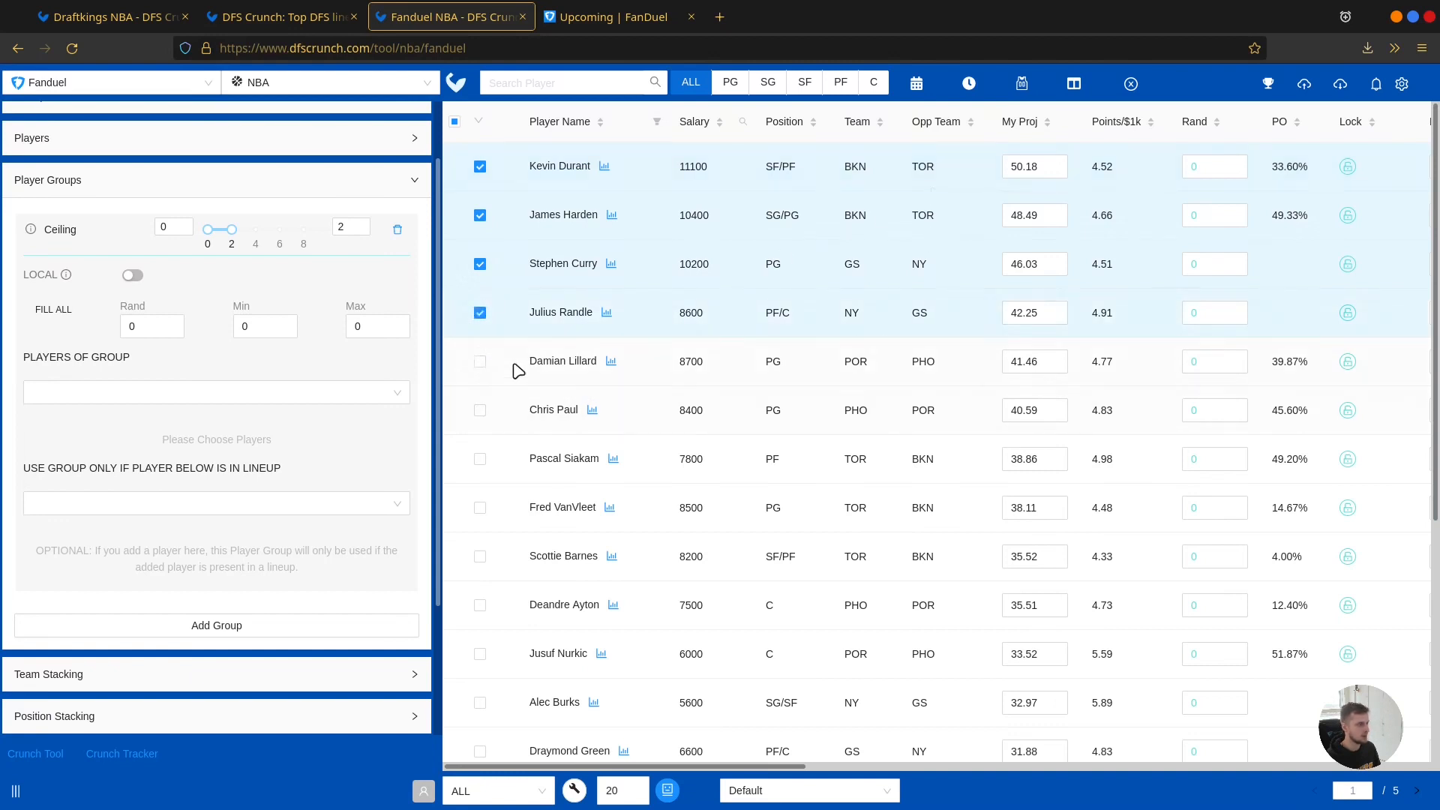
left_click(480, 363)
left_click(480, 411)
left_click(480, 459)
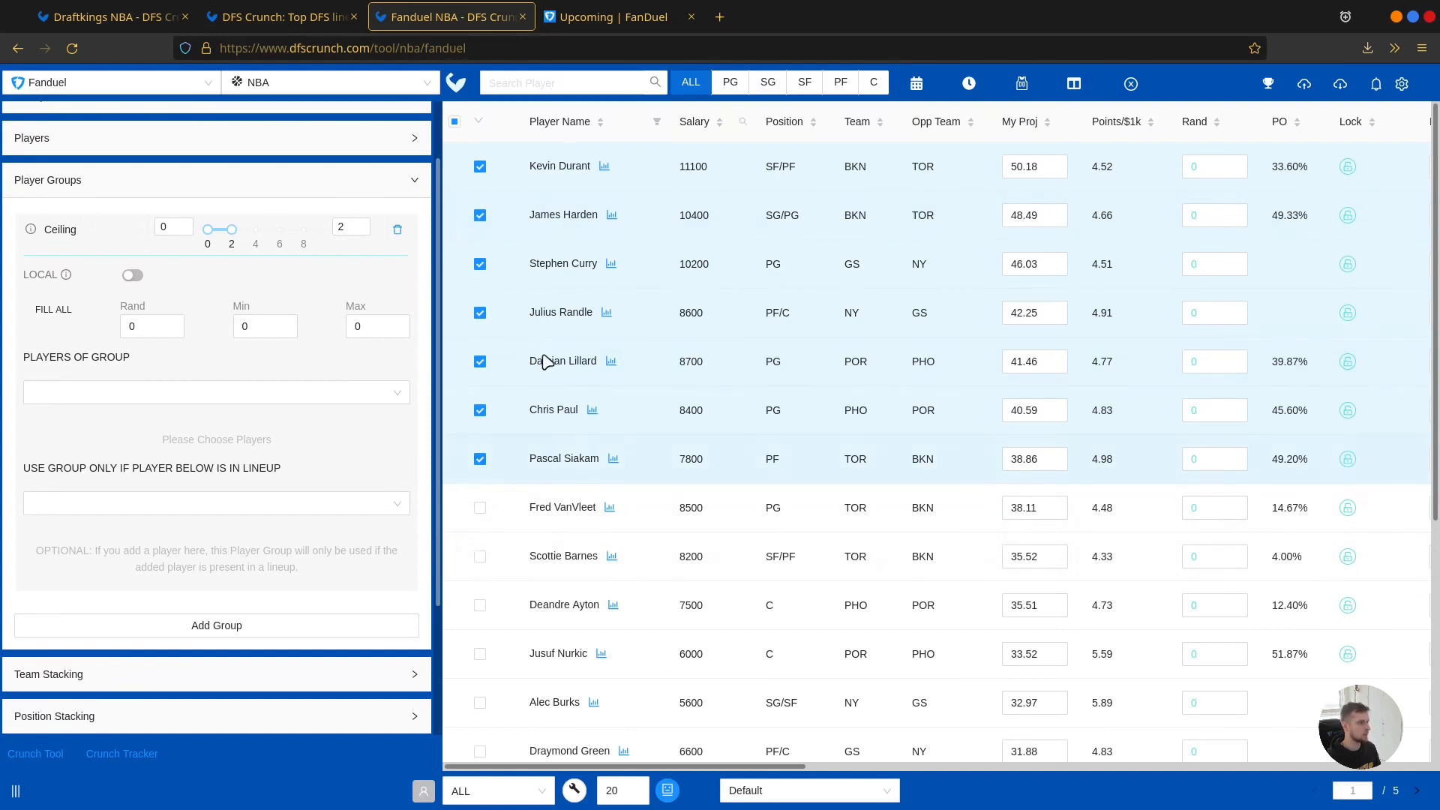
mouse_move(485, 123)
left_click(523, 218)
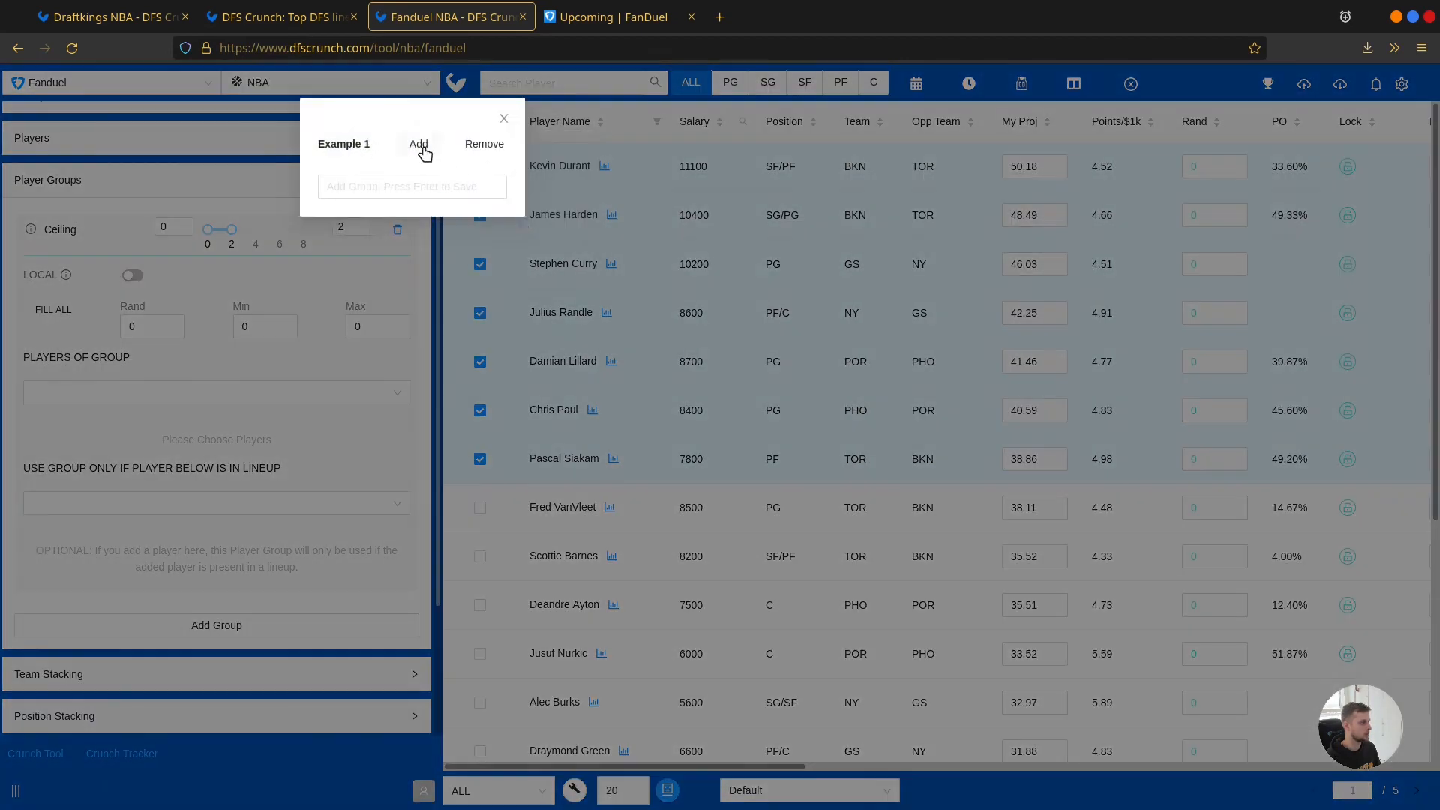
left_click(425, 150)
left_click(837, 465)
Step: Remove Kevin Durant from the Ceiling group and add him back by searching for kevin under Players of Group
scroll(335, 447, "down", 2)
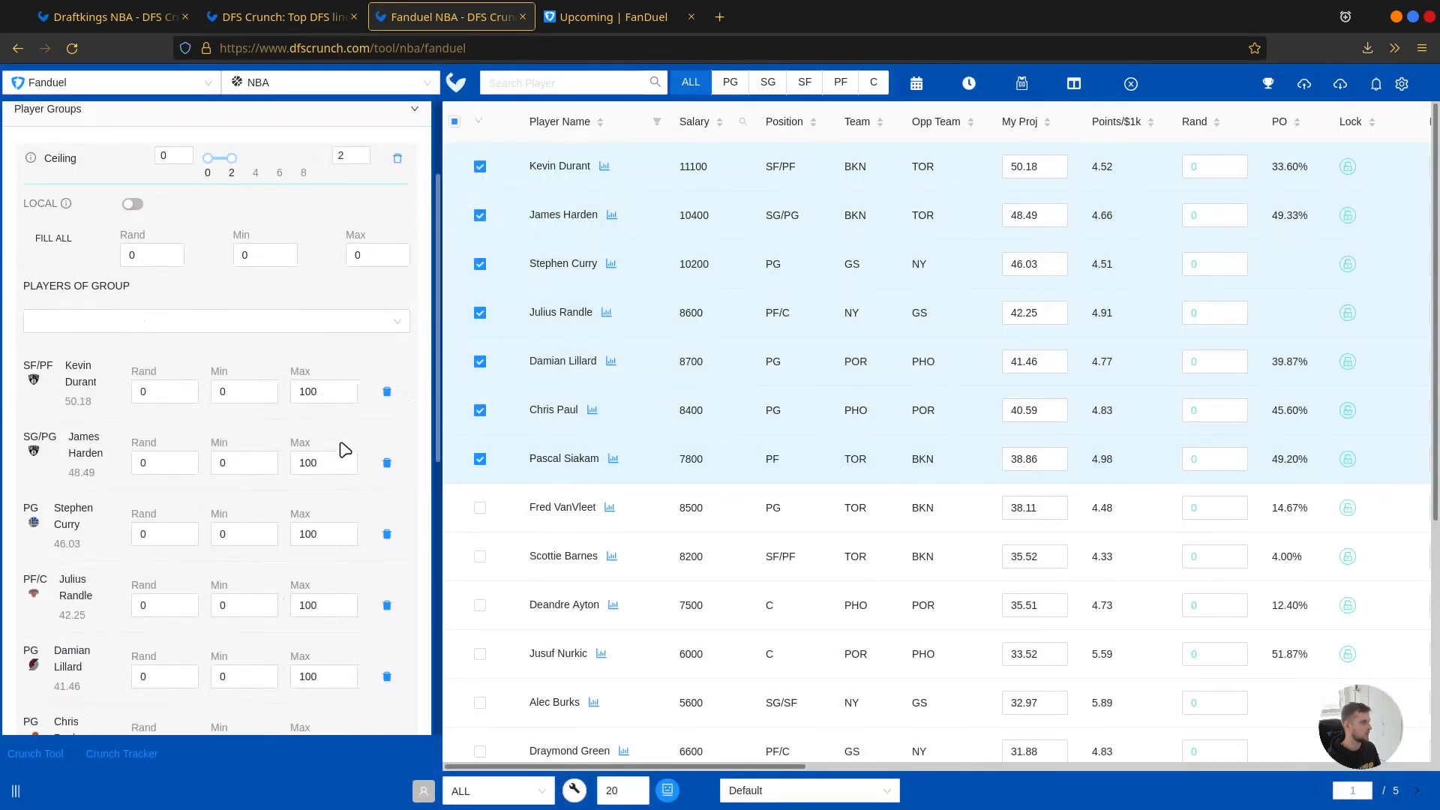
left_click(387, 392)
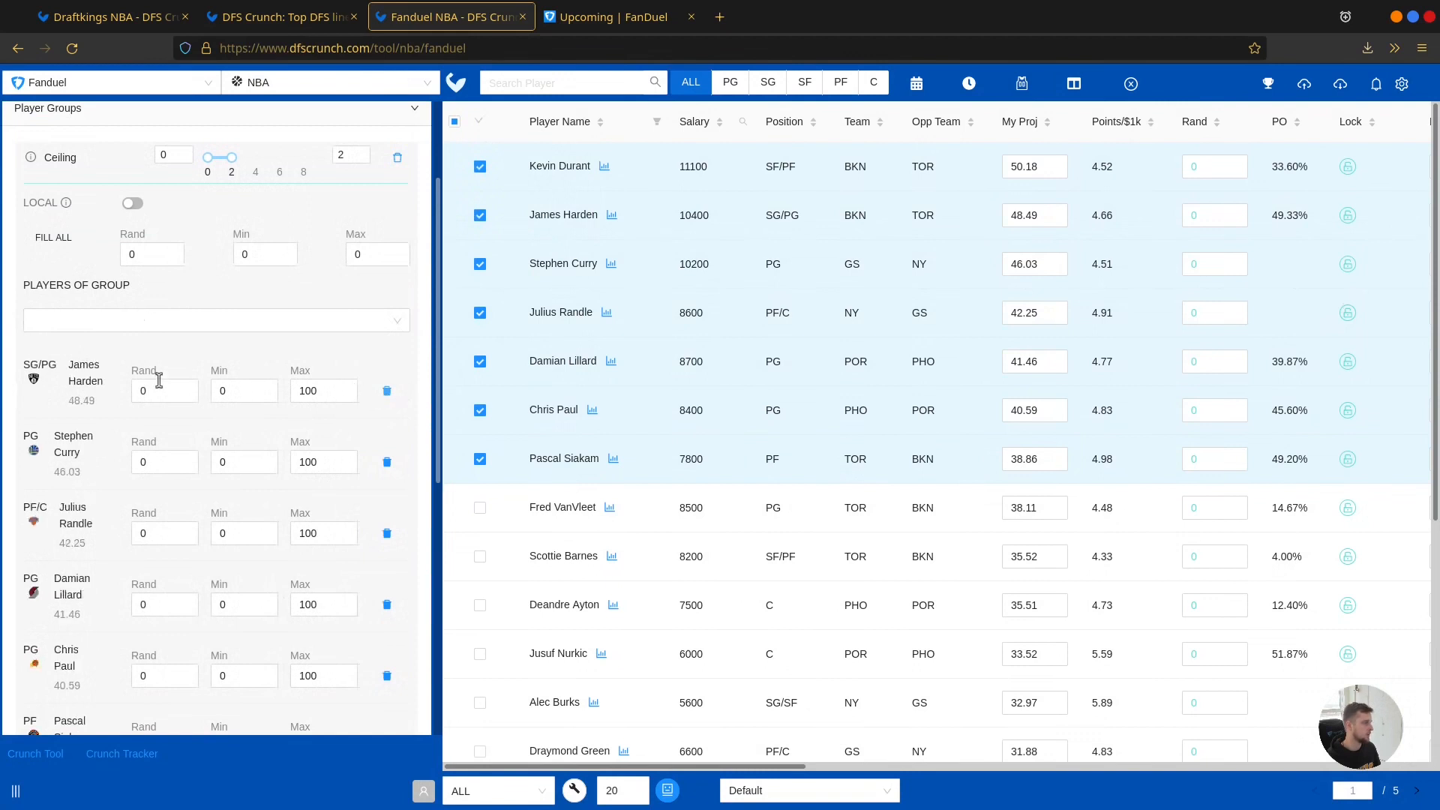
left_click(199, 320)
type("kevin")
key("Return")
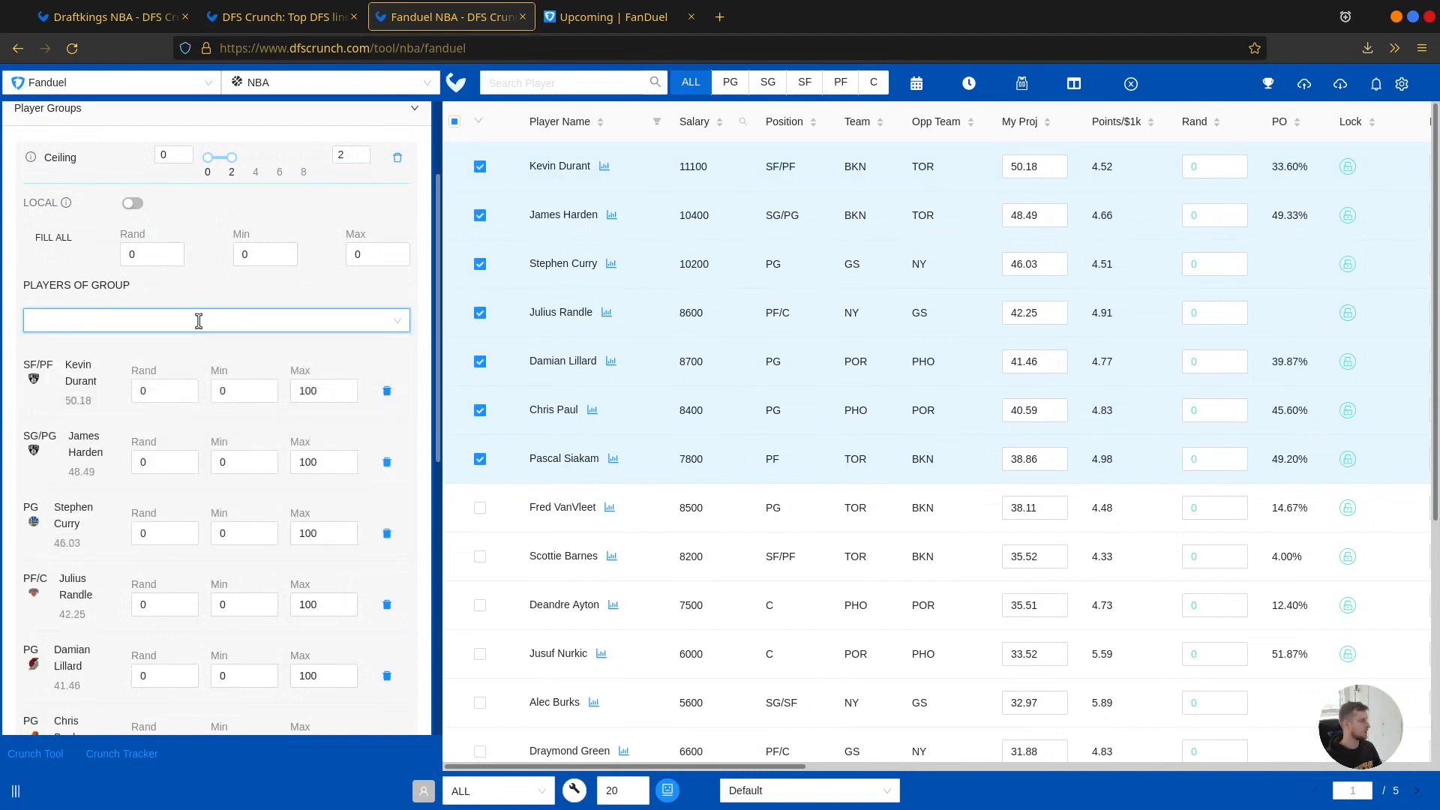
Step: Clear the selection of all players in the player table
left_click(656, 465)
left_click(452, 120)
left_click(454, 122)
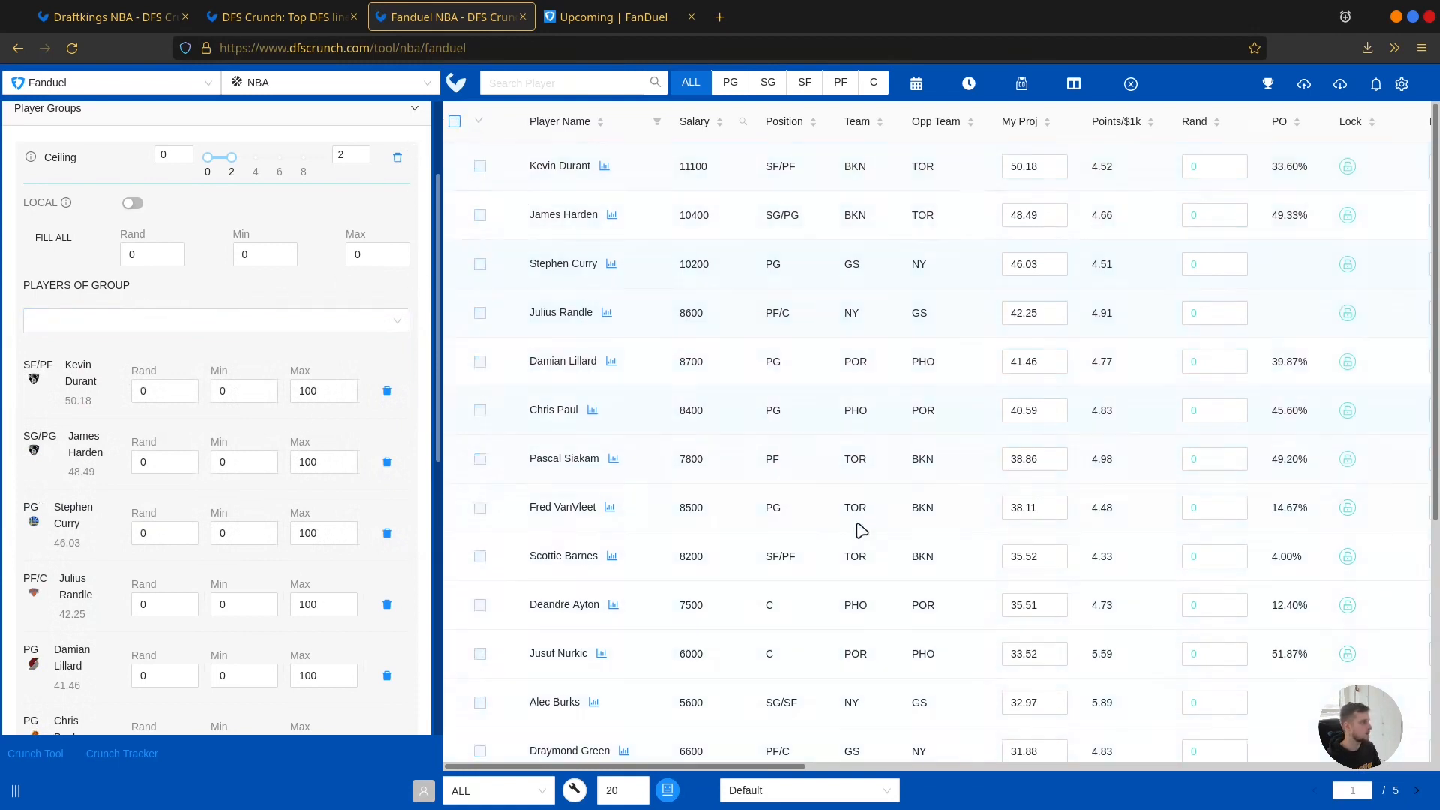
Step: Review the Ceiling group's players, their Rand, Min and Max fields, and the group's minimum and maximum range
scroll(323, 555, "up", 2)
scroll(173, 525, "down", 5)
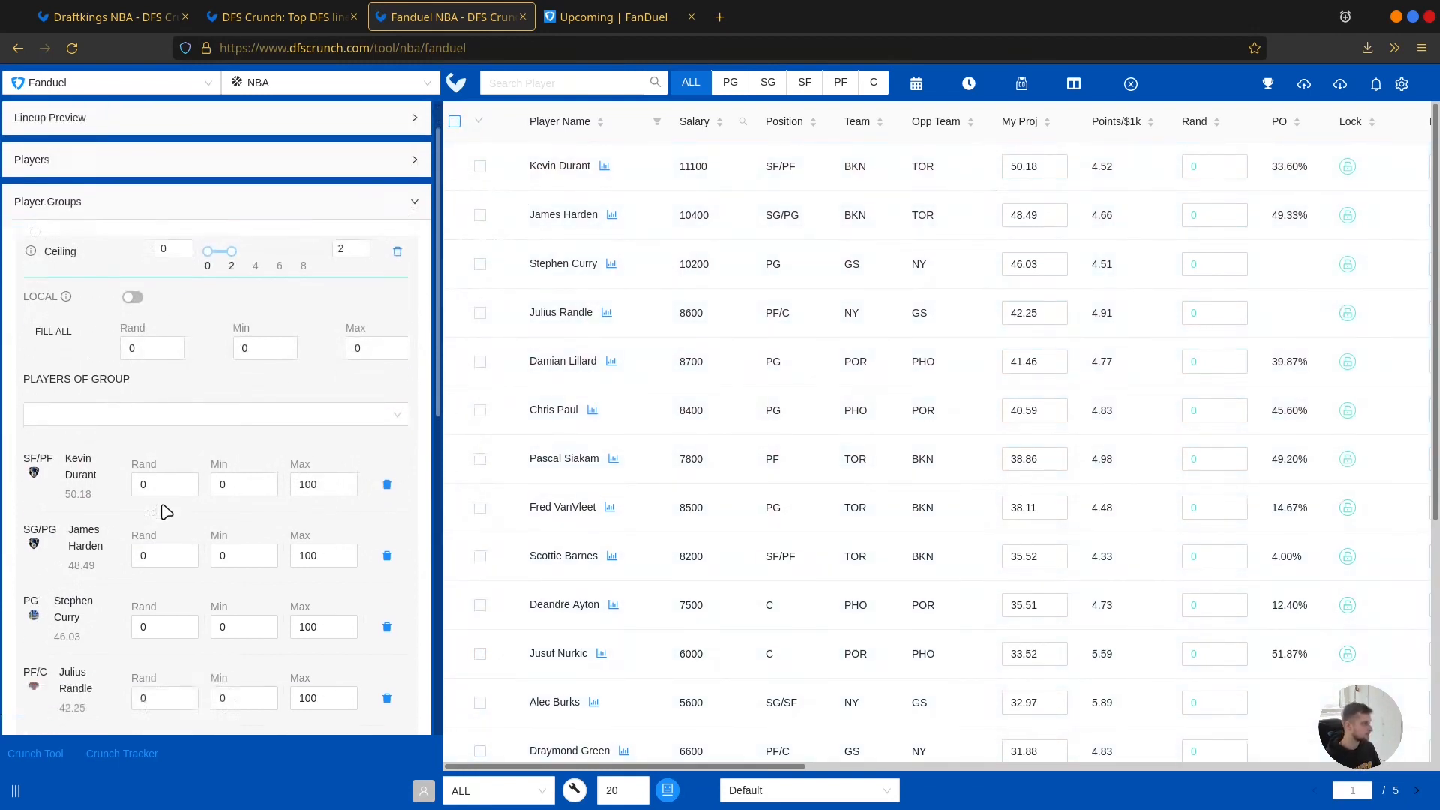
scroll(90, 450, "up", 2)
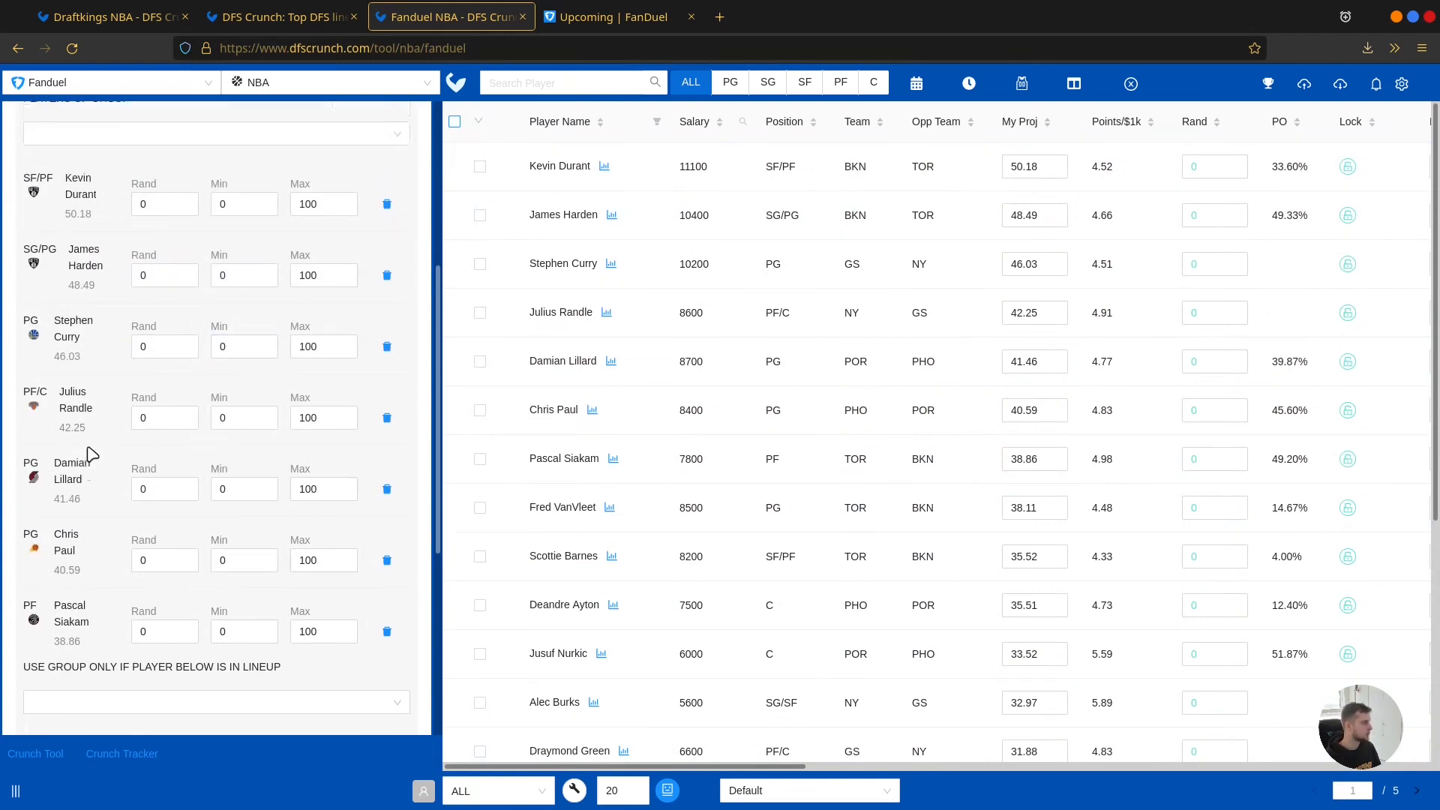
scroll(84, 272, "down", 1)
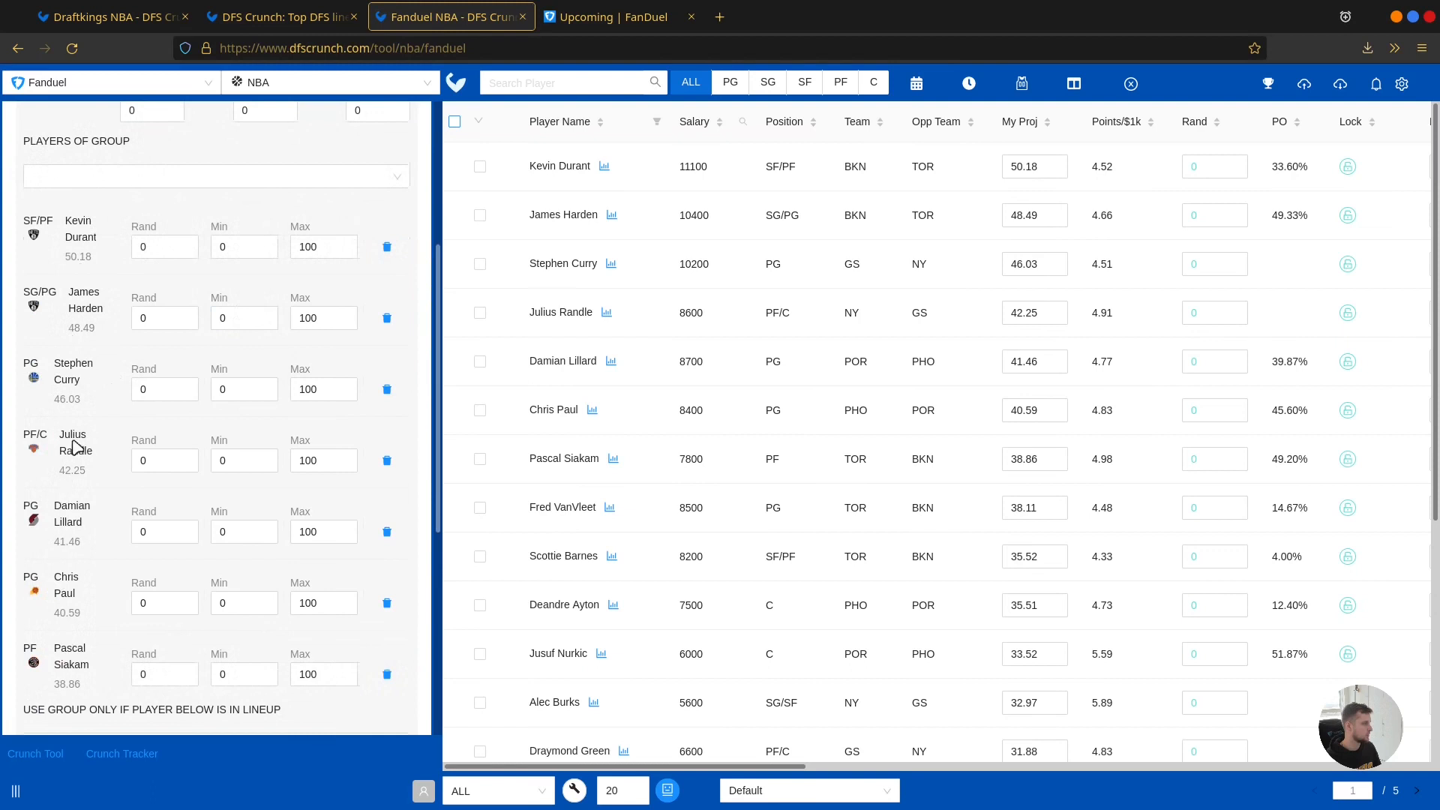
scroll(71, 309, "up", 2)
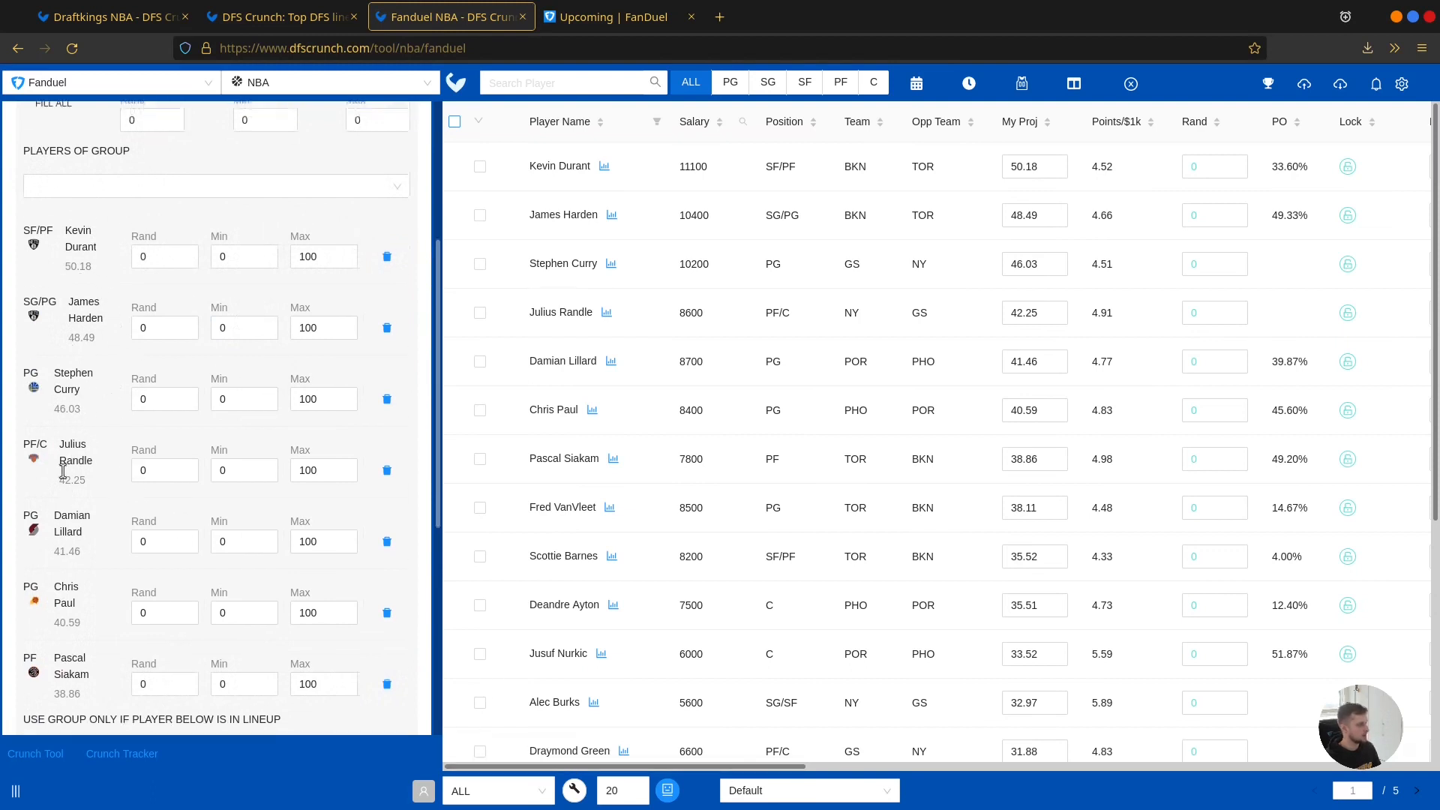
scroll(79, 255, "up", 2)
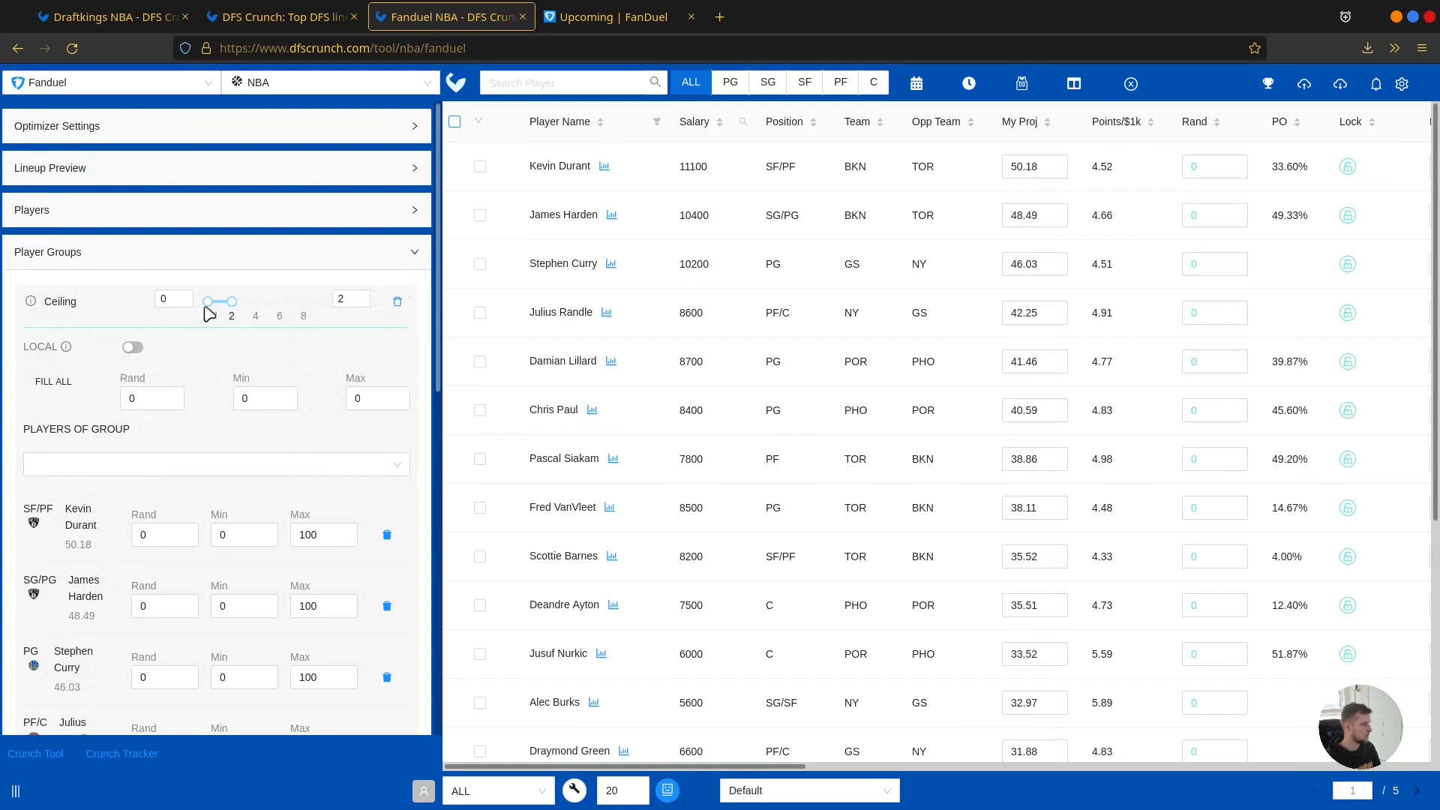
mouse_move(211, 308)
scroll(87, 453, "down", 4)
scroll(143, 561, "up", 1)
scroll(139, 570, "up", 2)
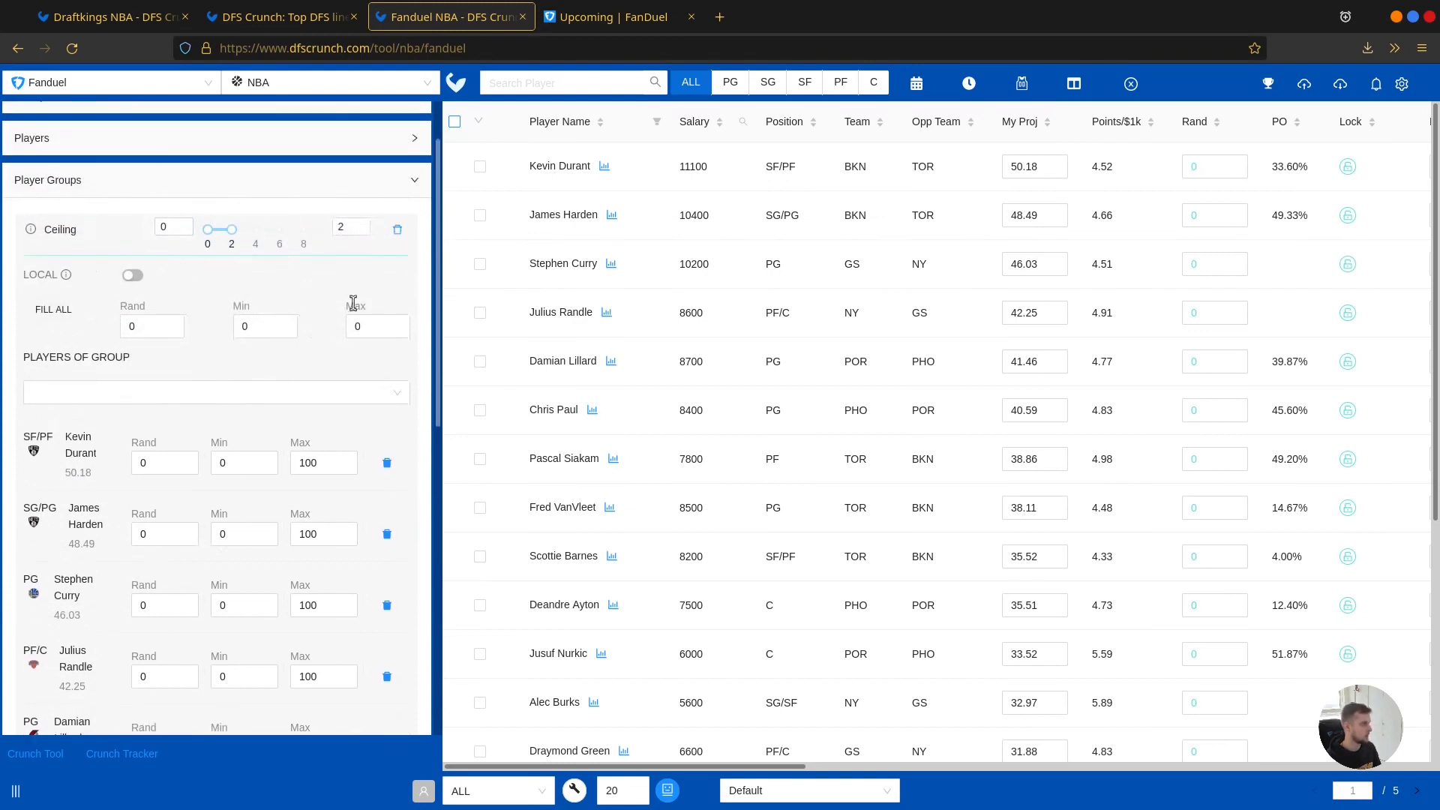
scroll(118, 442, "down", 1)
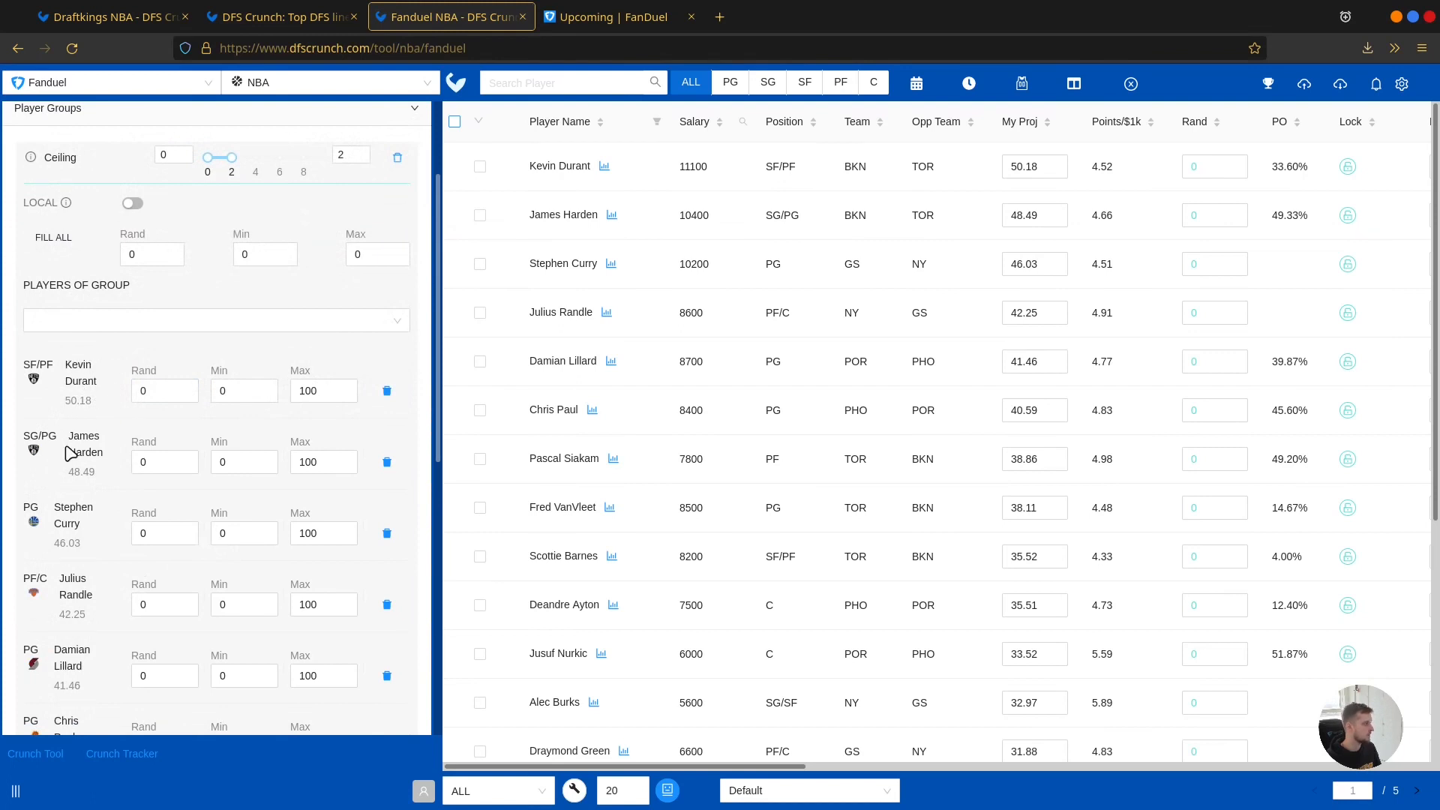
scroll(172, 214, "up", 1)
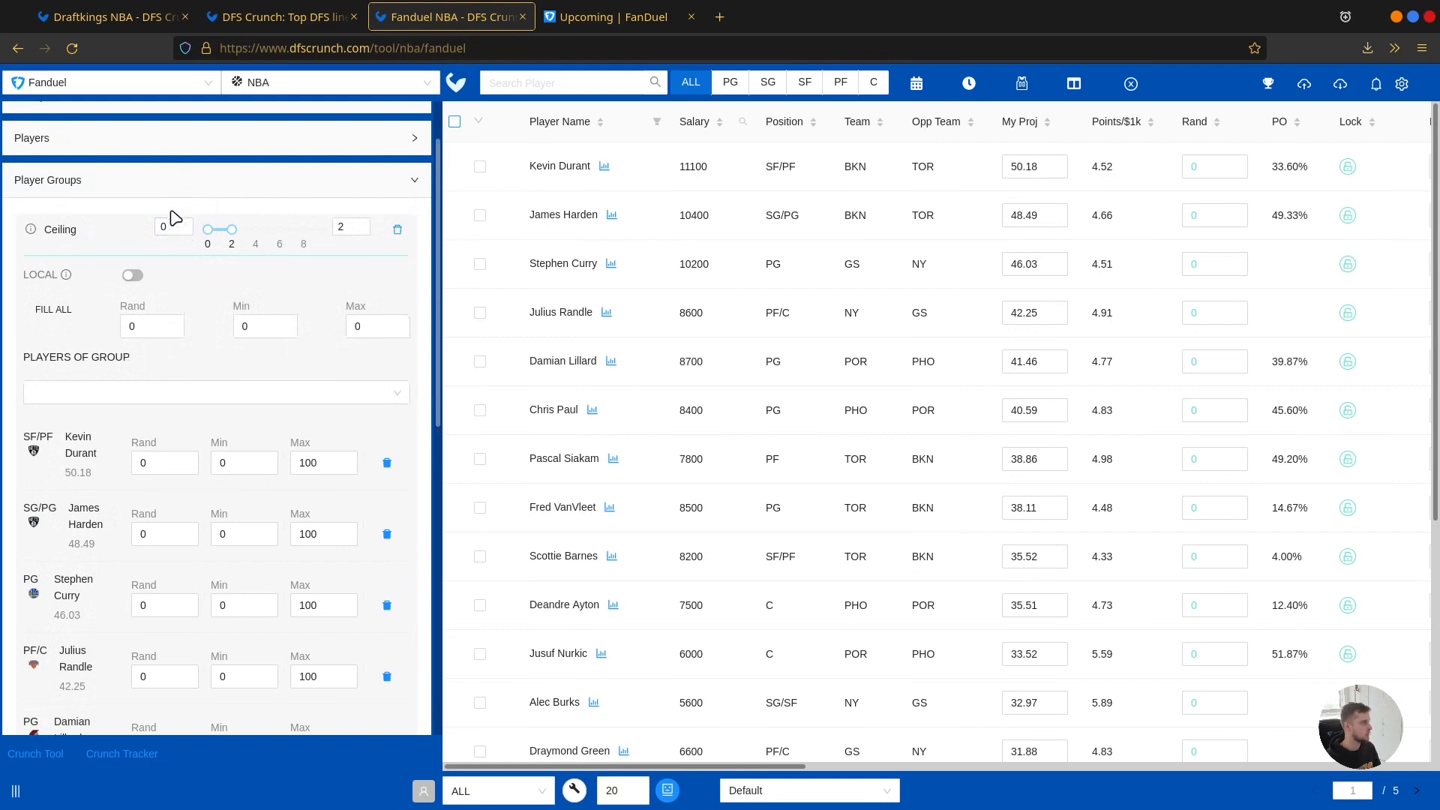
scroll(68, 274, "down", 3)
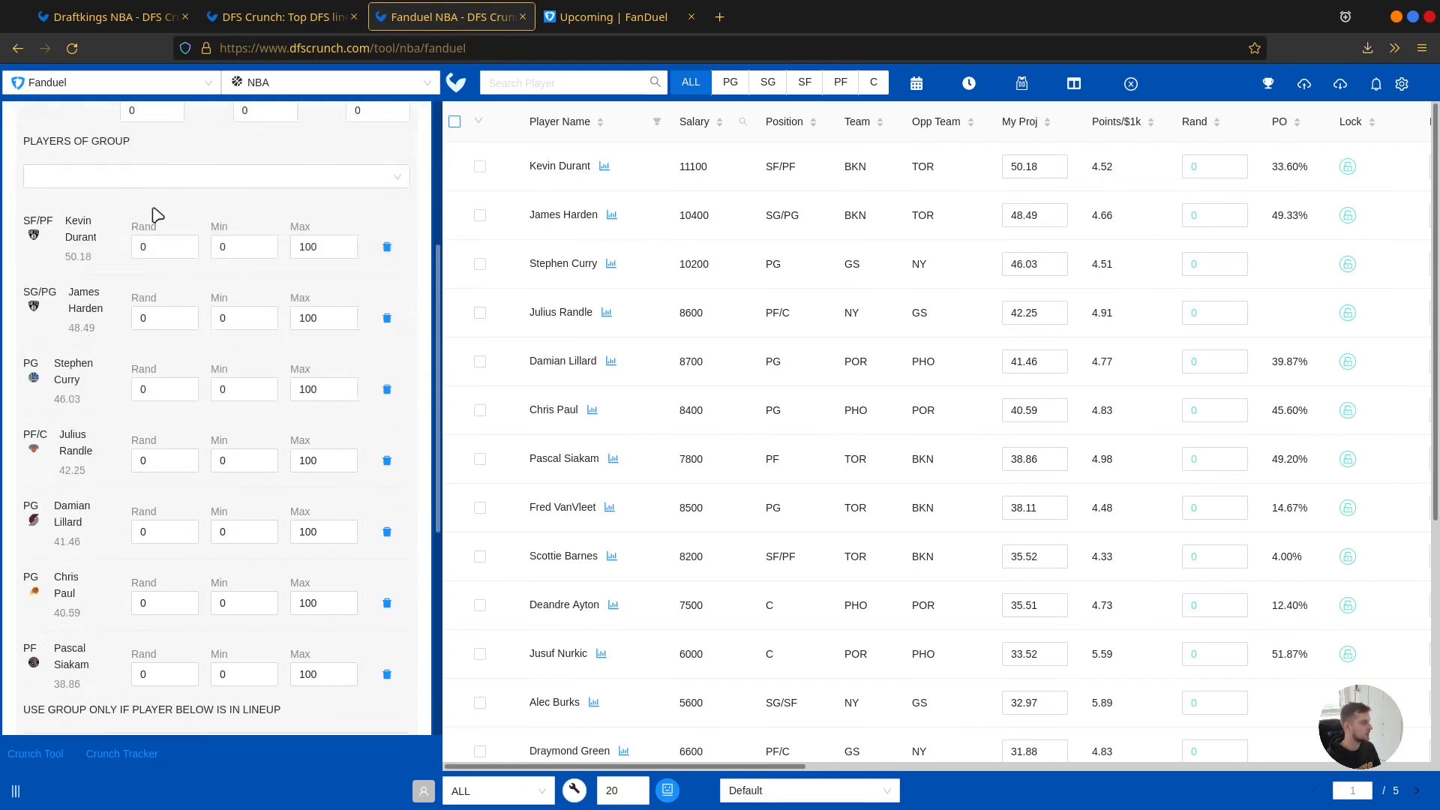
Step: Set the Ceiling group's maximum to 1 and review the players it applies to
scroll(79, 275, "up", 3)
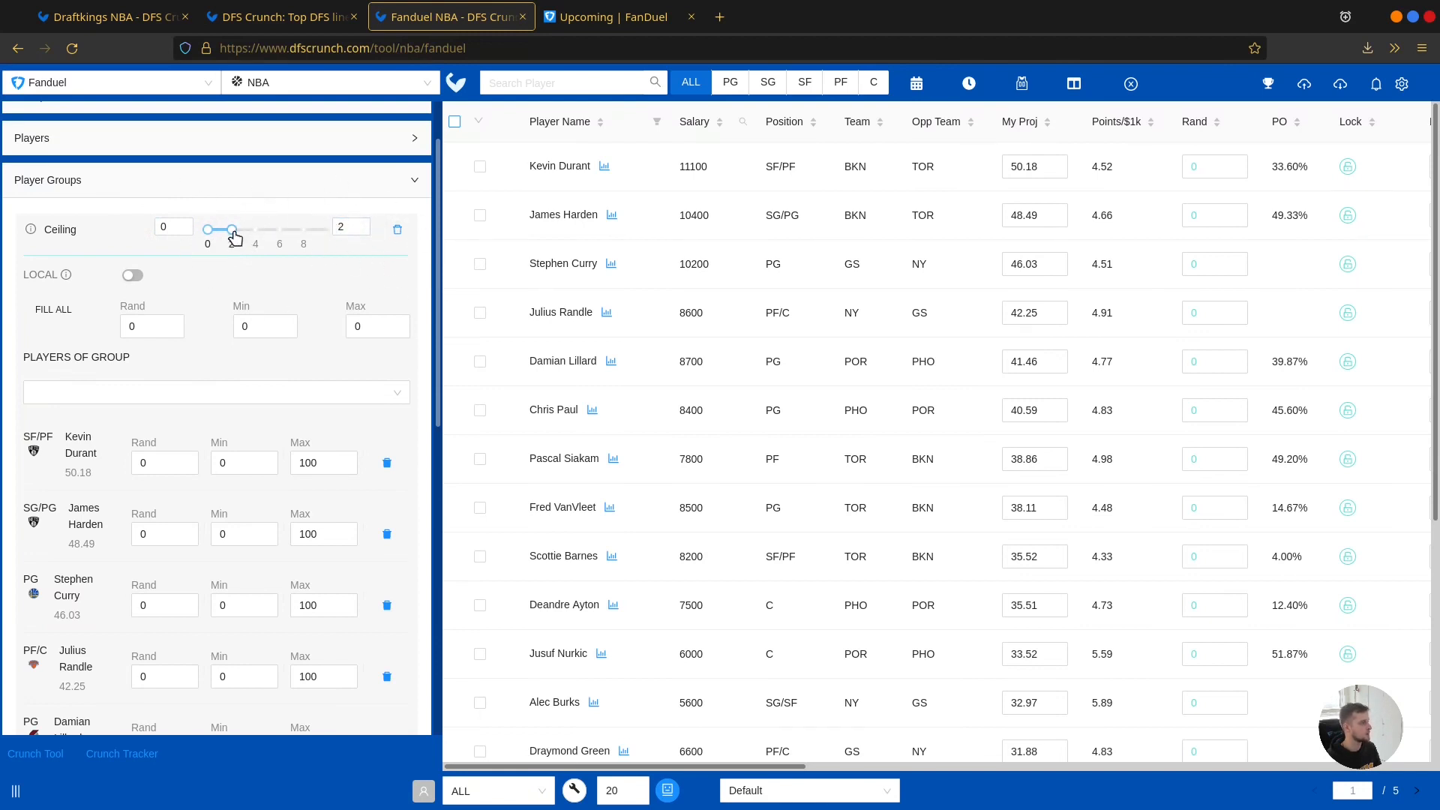
scroll(117, 250, "down", 2)
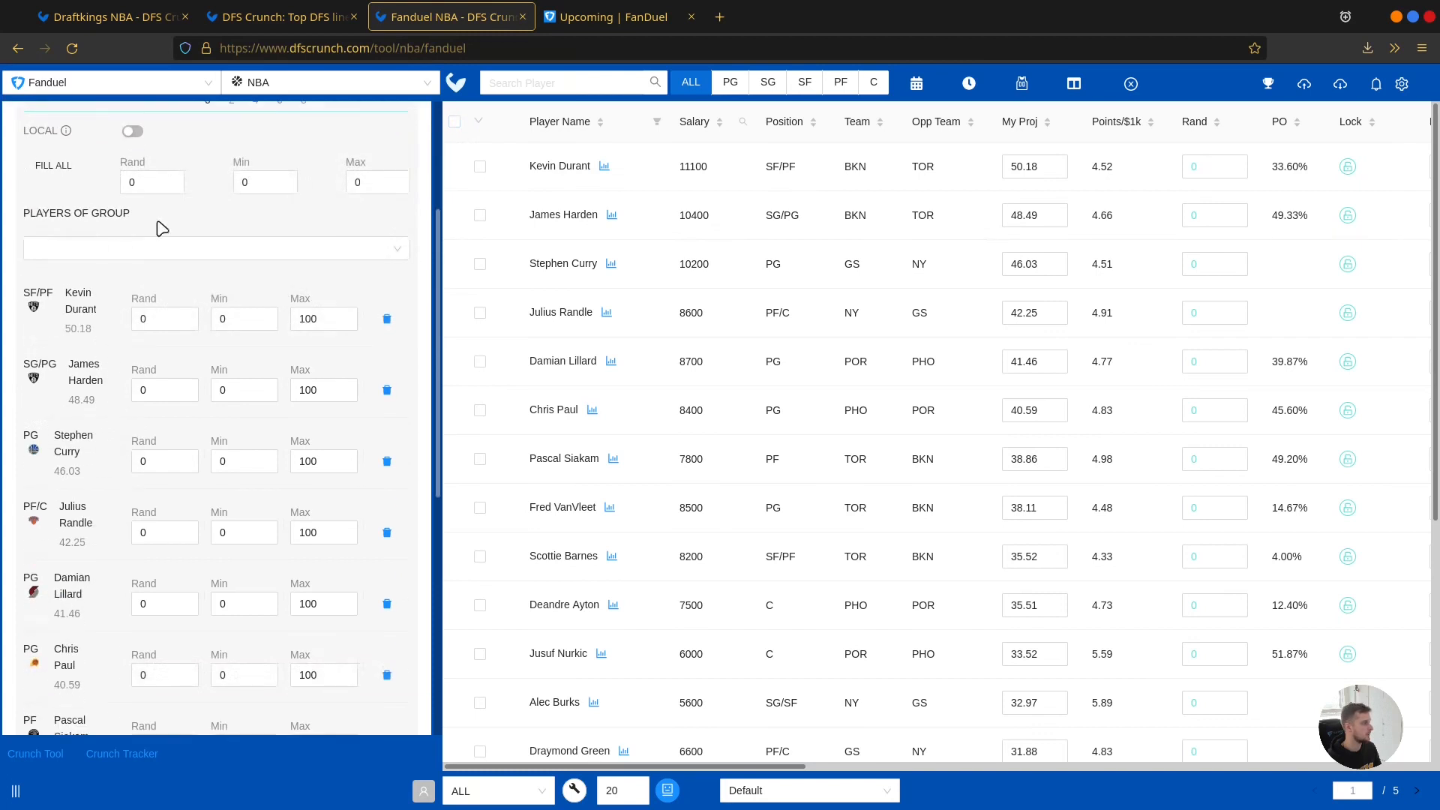
scroll(150, 330, "up", 2)
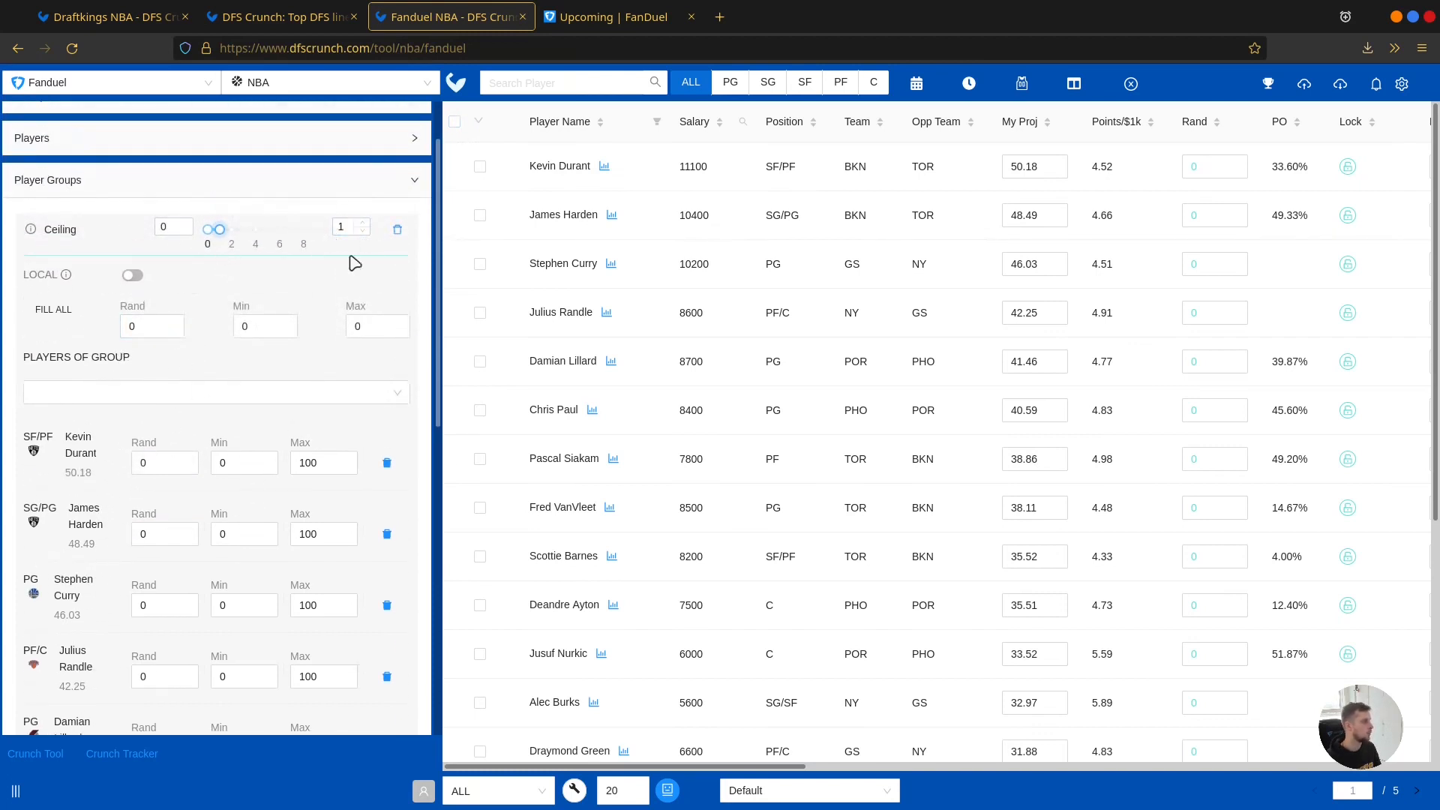
scroll(139, 412, "down", 4)
scroll(150, 379, "up", 1)
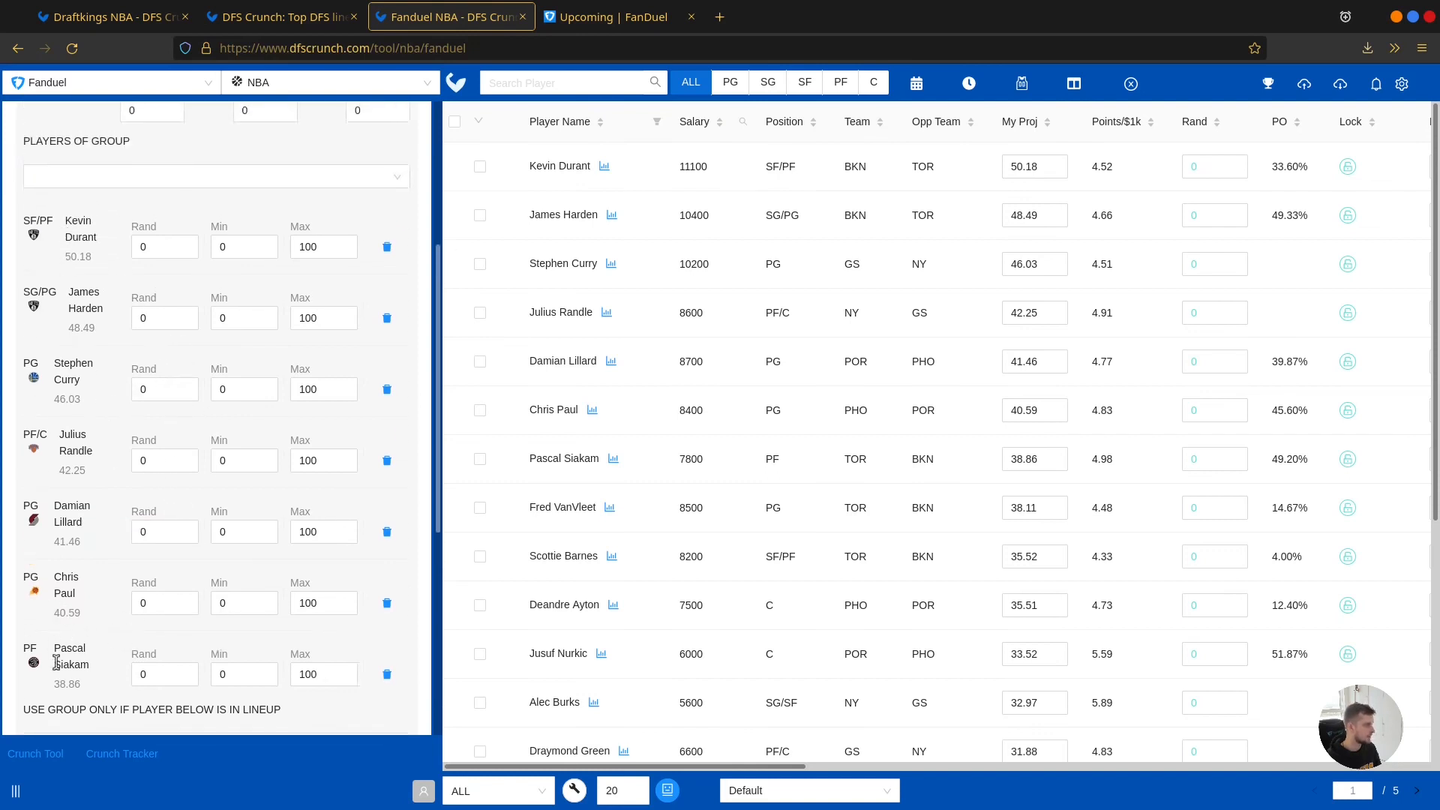
scroll(98, 379, "up", 3)
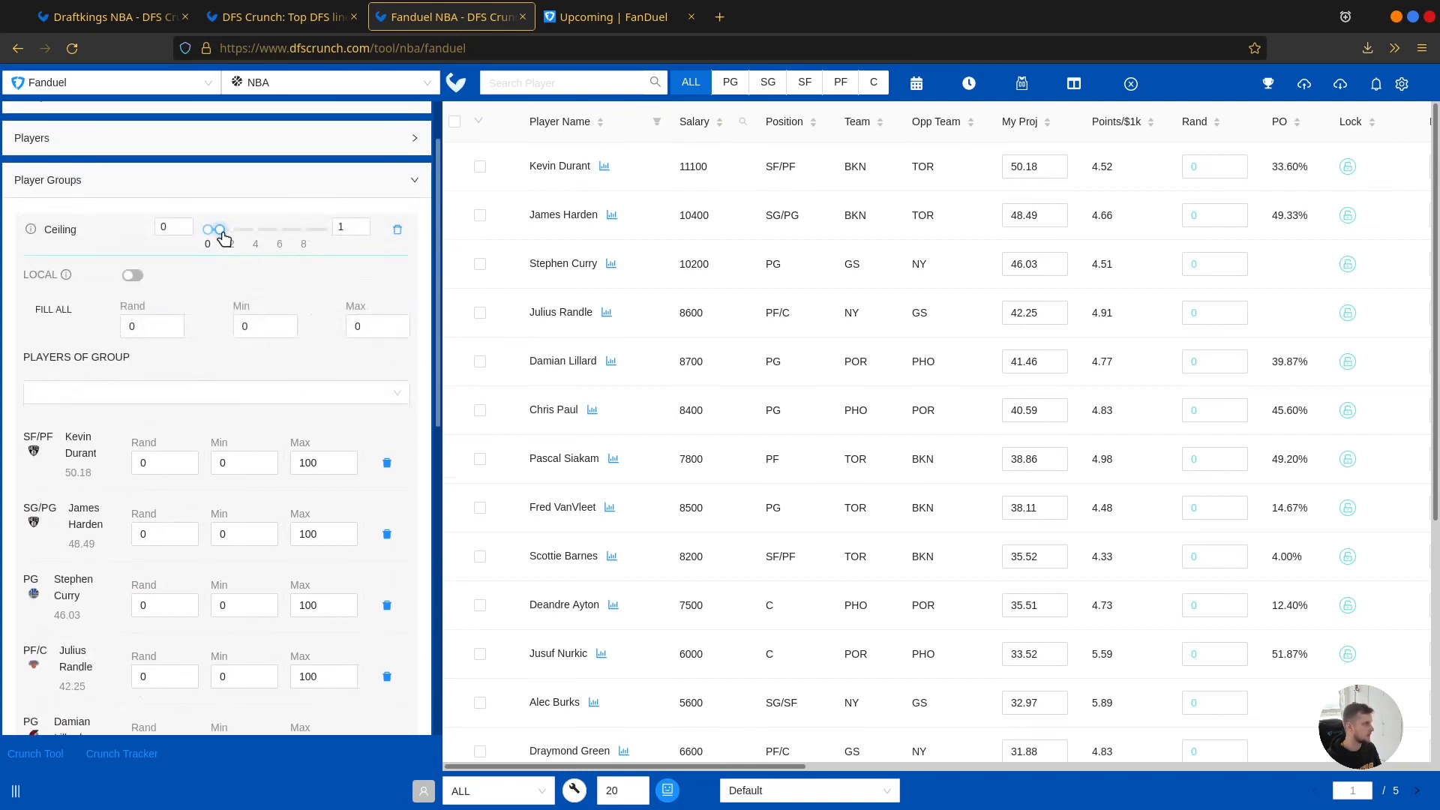
mouse_move(222, 237)
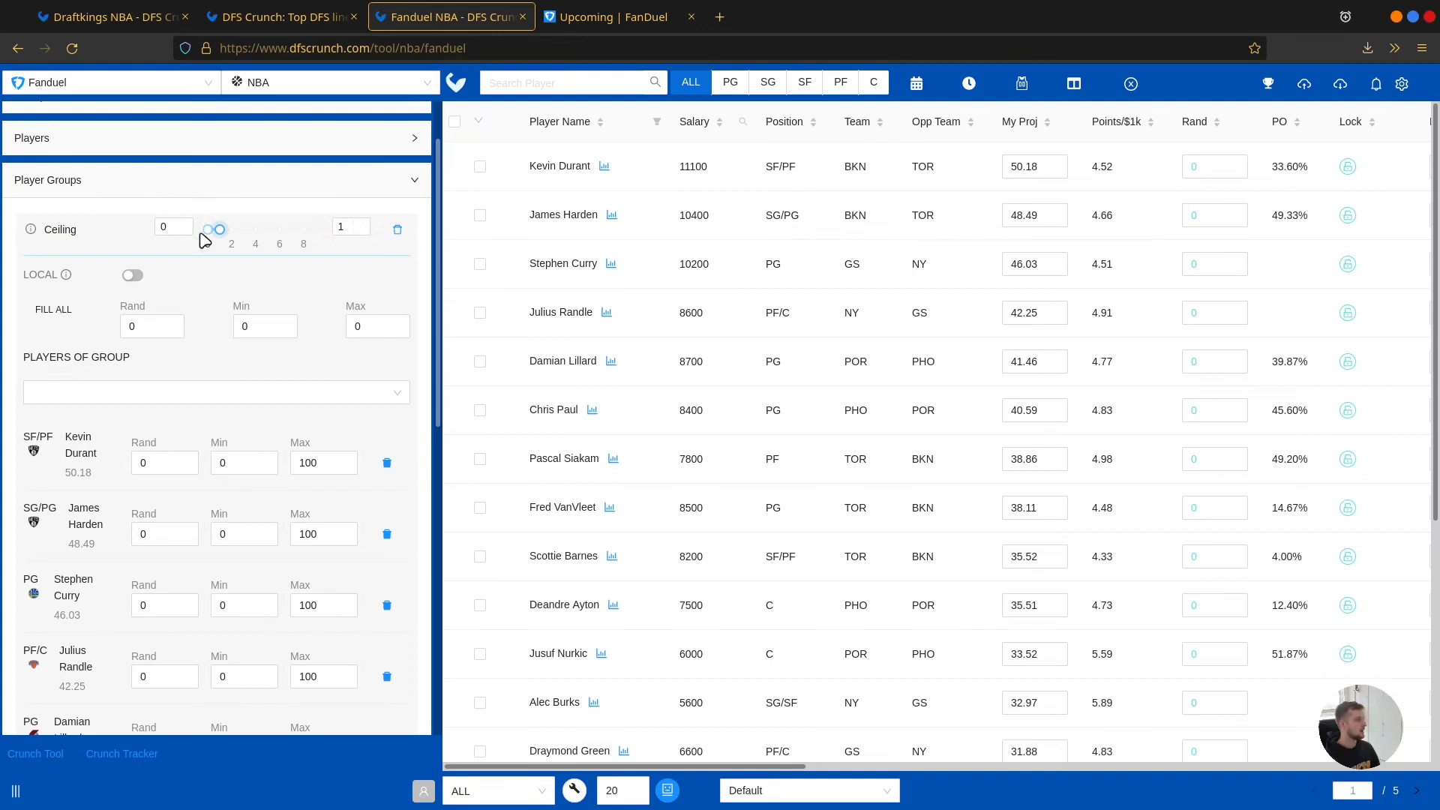
Step: Set the Ceiling group's range to a minimum of 2 and a maximum of 10 players
mouse_move(222, 232)
left_click_drag(222, 232, 352, 228)
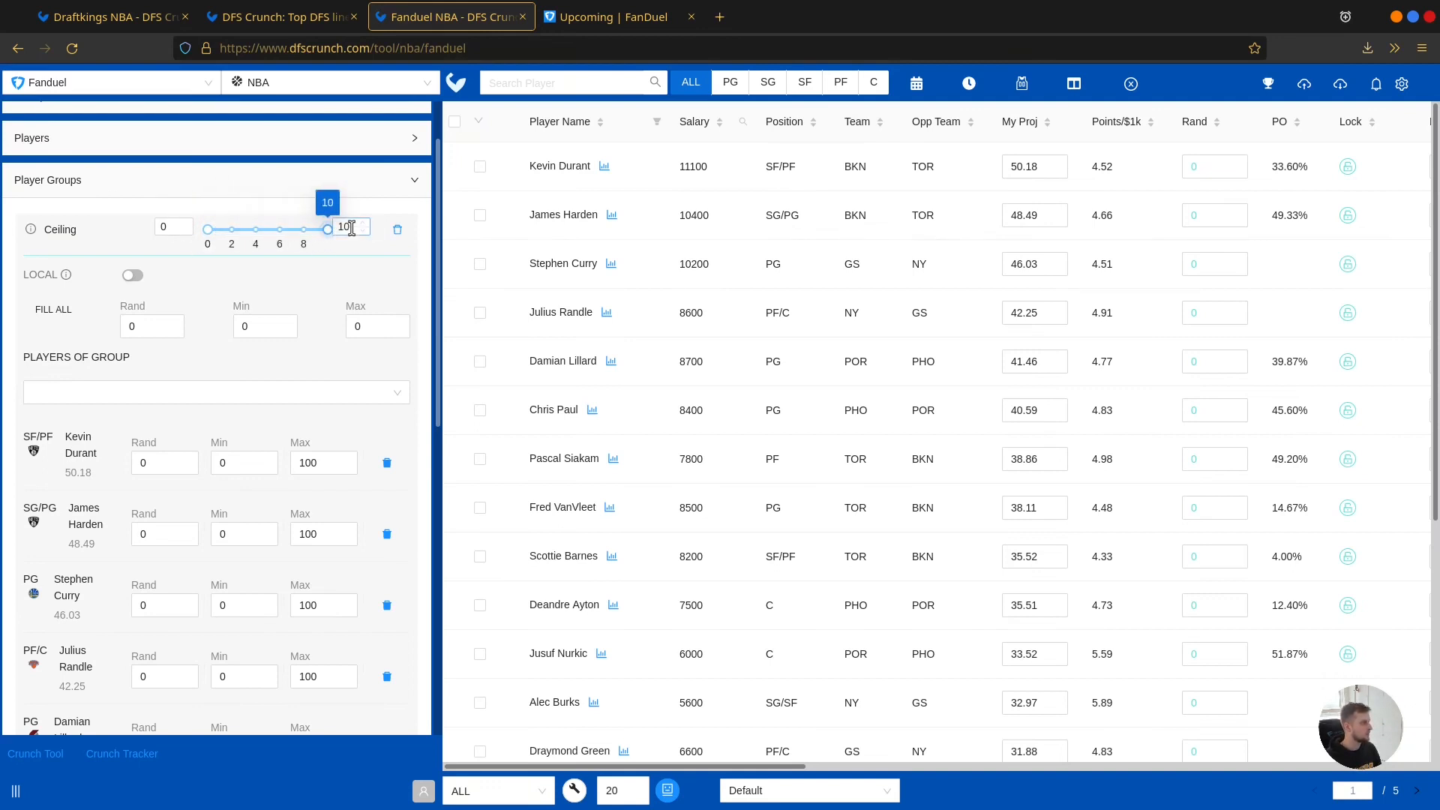
scroll(276, 267, "down", 3)
scroll(379, 456, "up", 3)
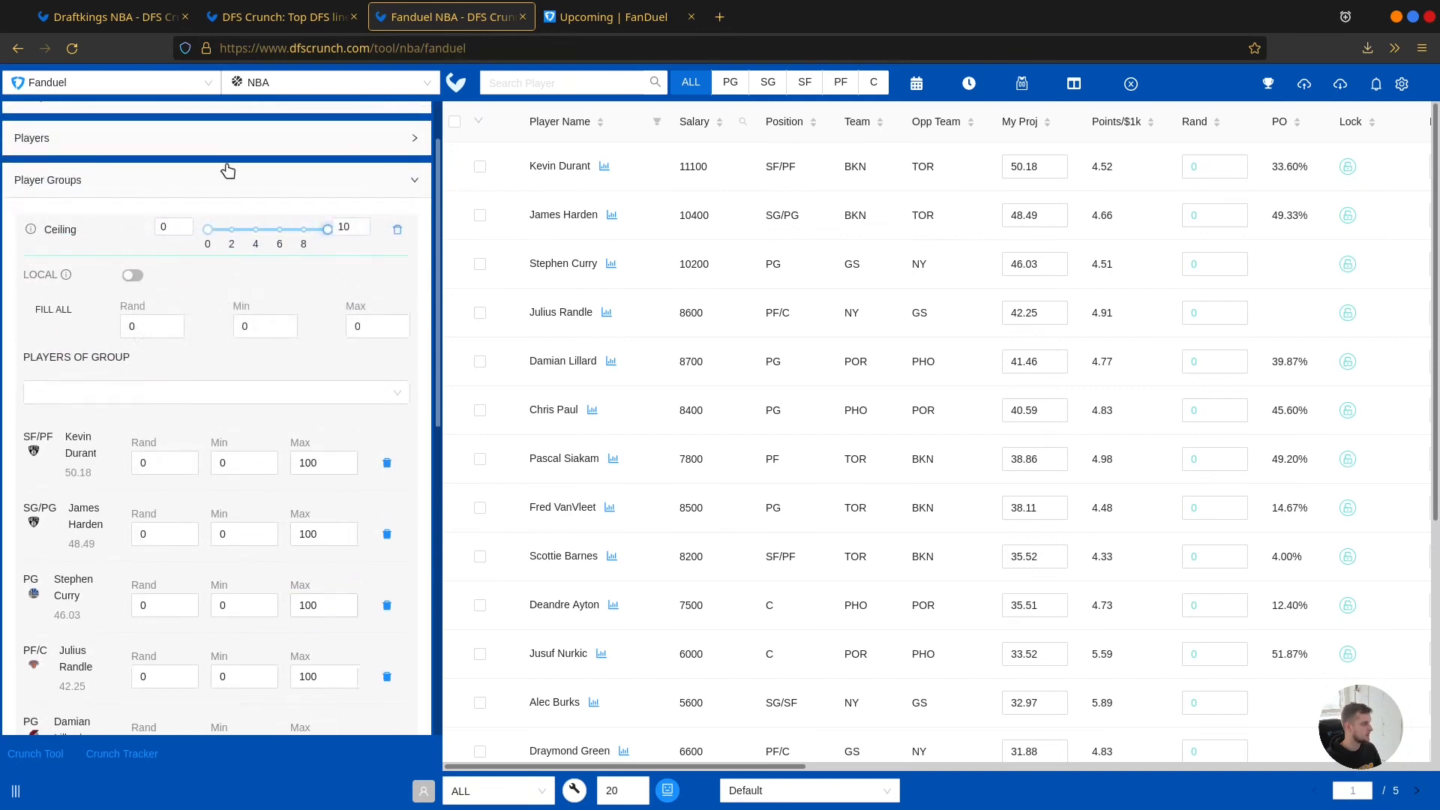
scroll(225, 217, "down", 2)
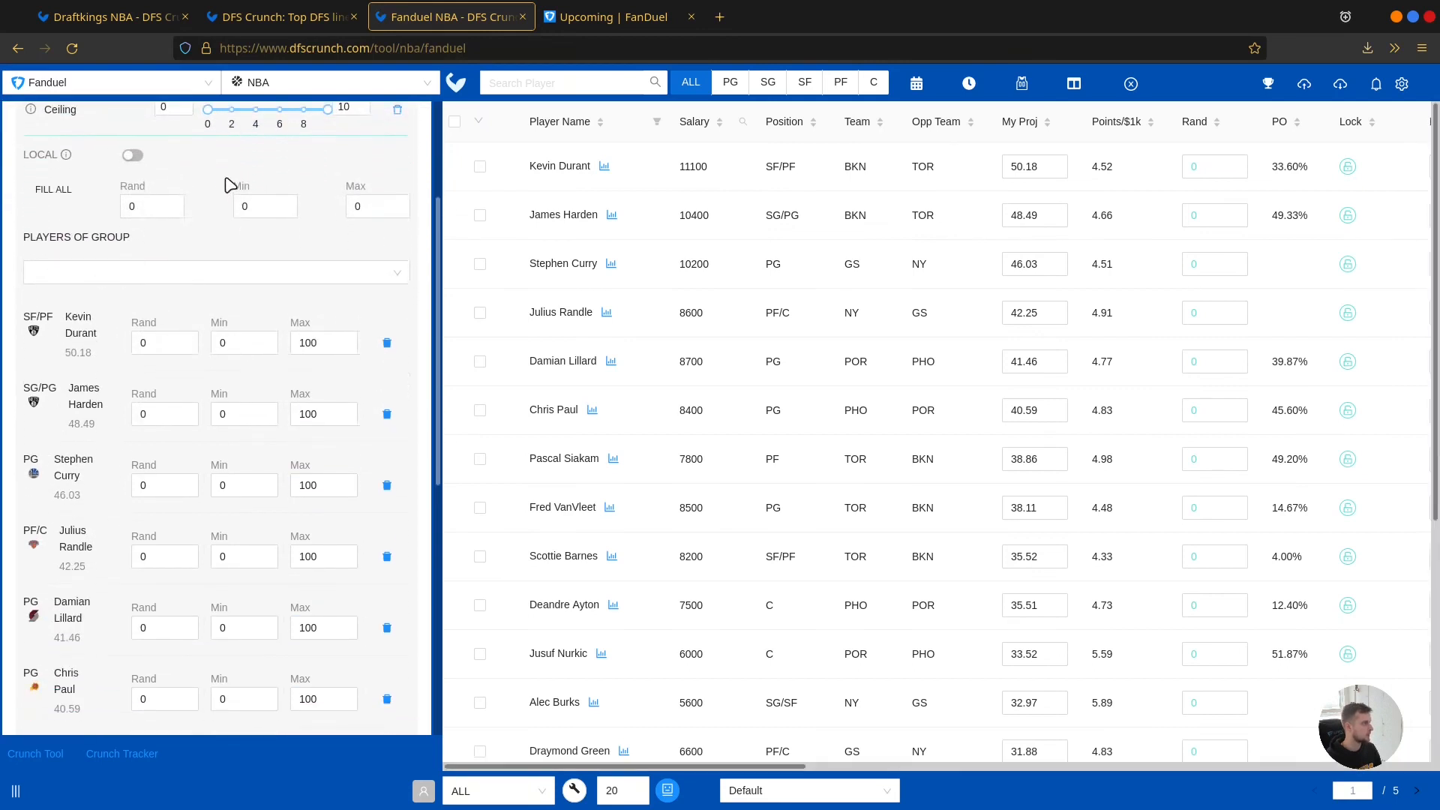
scroll(228, 186, "up", 2)
left_click_drag(208, 252, 230, 257)
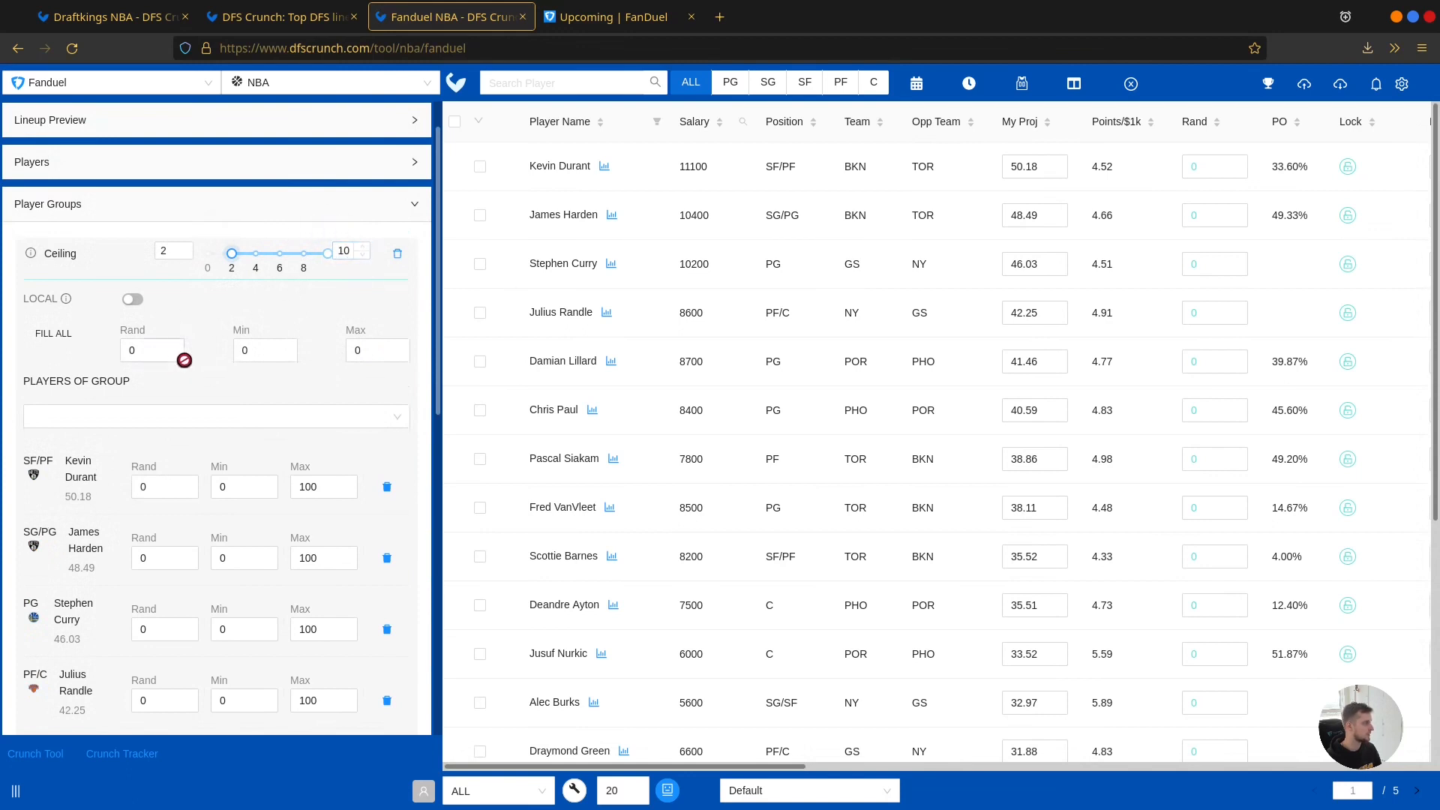
Step: Build 20 lineups with the Ceiling group applied and show them in the Lineups view
scroll(138, 257, "down", 3)
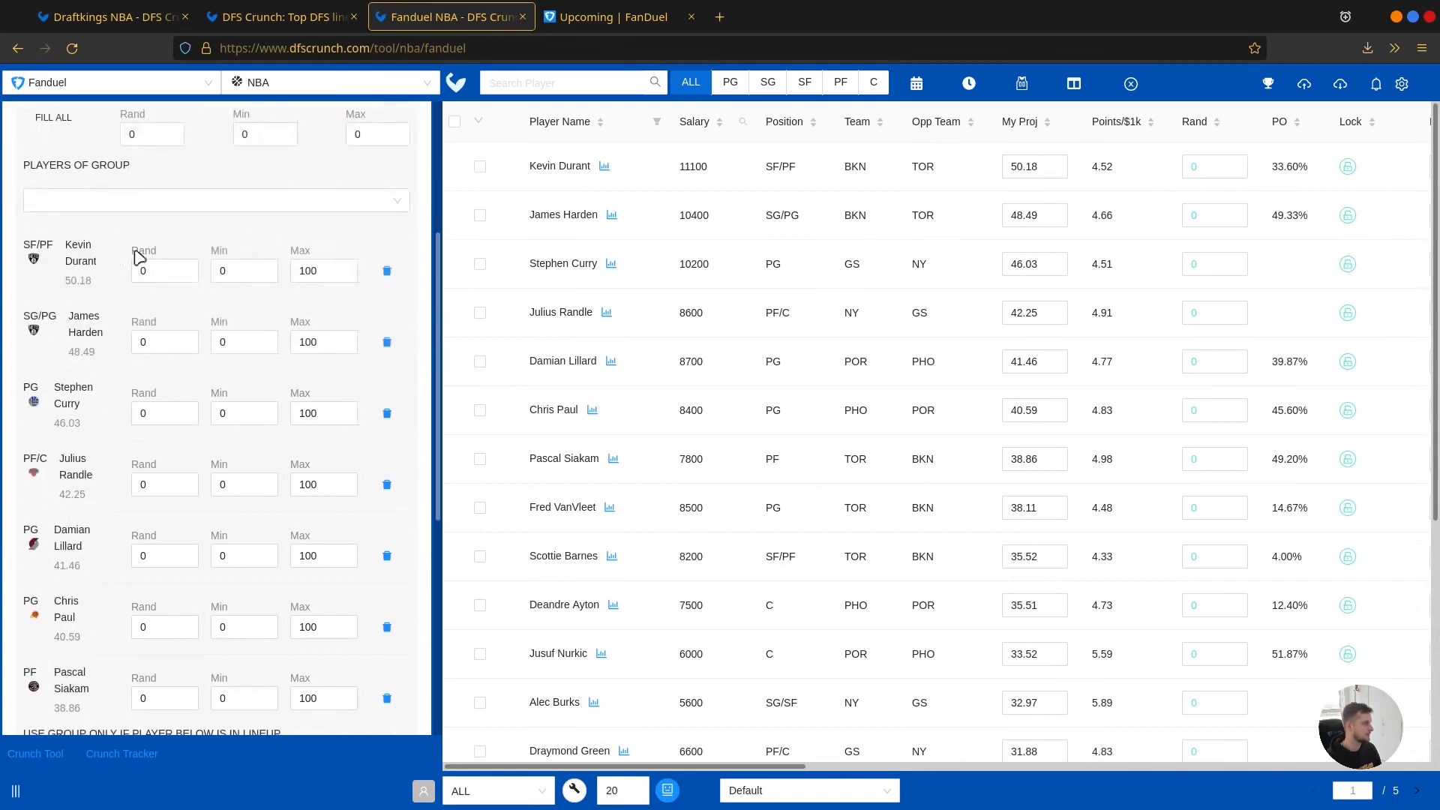
scroll(253, 437, "up", 4)
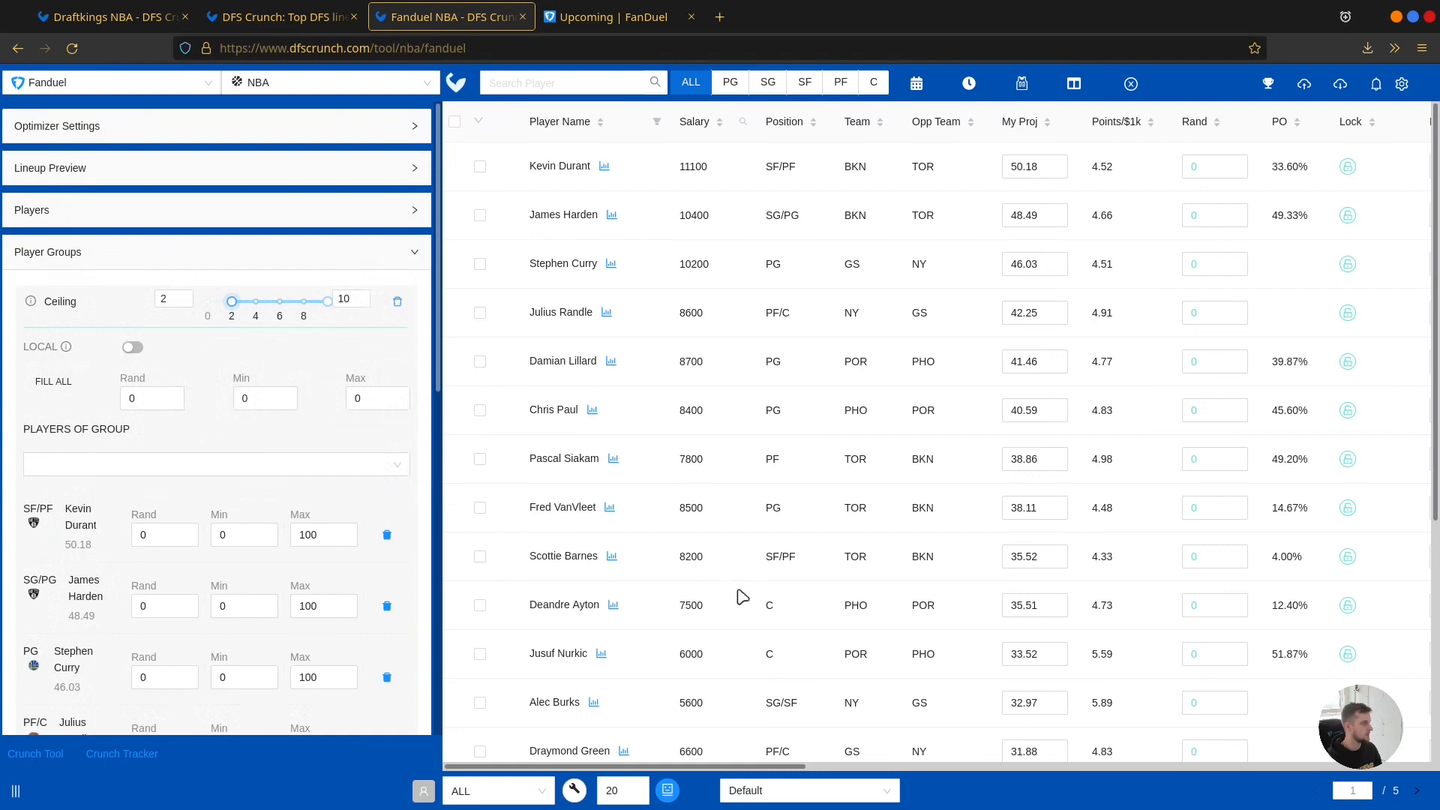
left_click(570, 789)
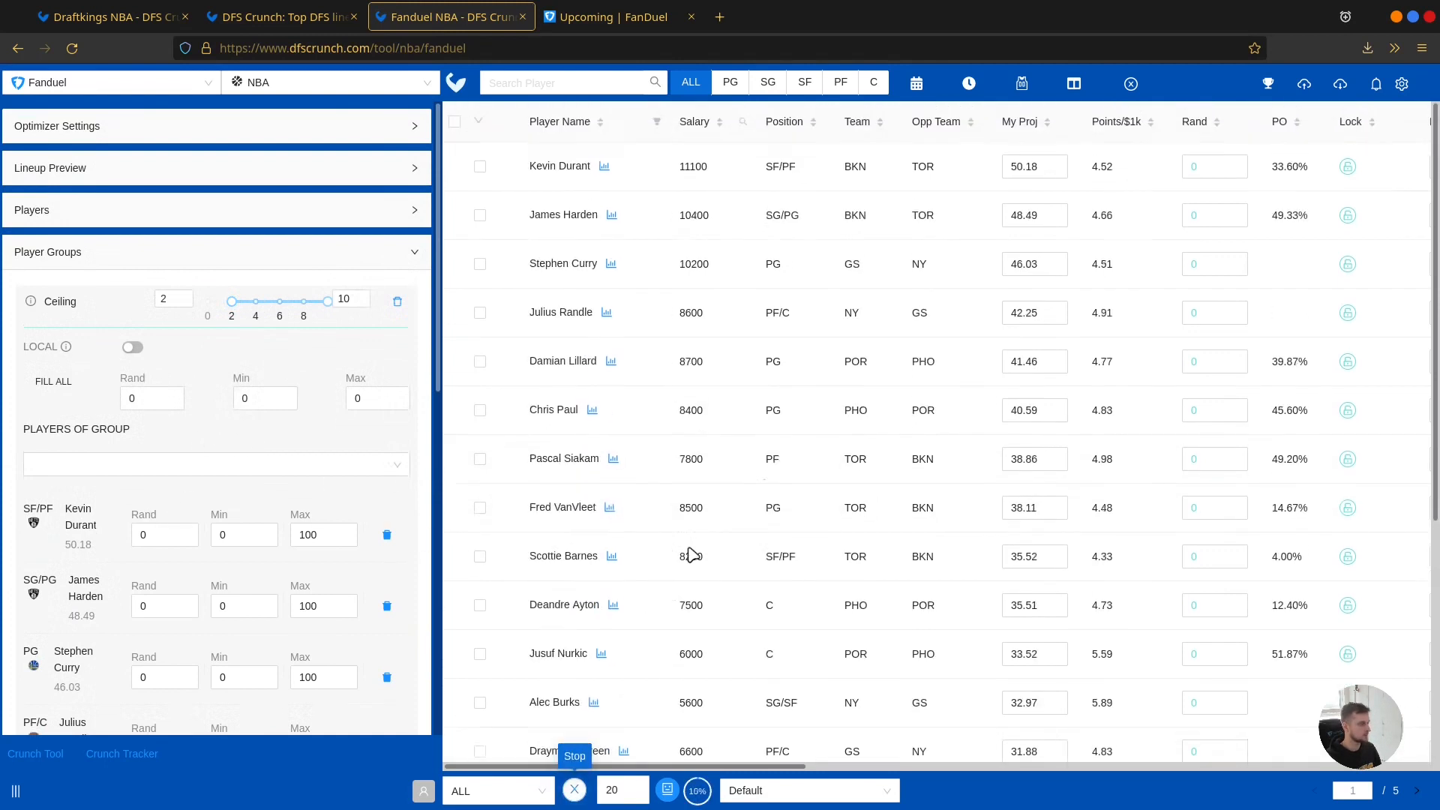
left_click(516, 793)
scroll(495, 716, "down", 2)
left_click(491, 738)
scroll(103, 502, "down", 1)
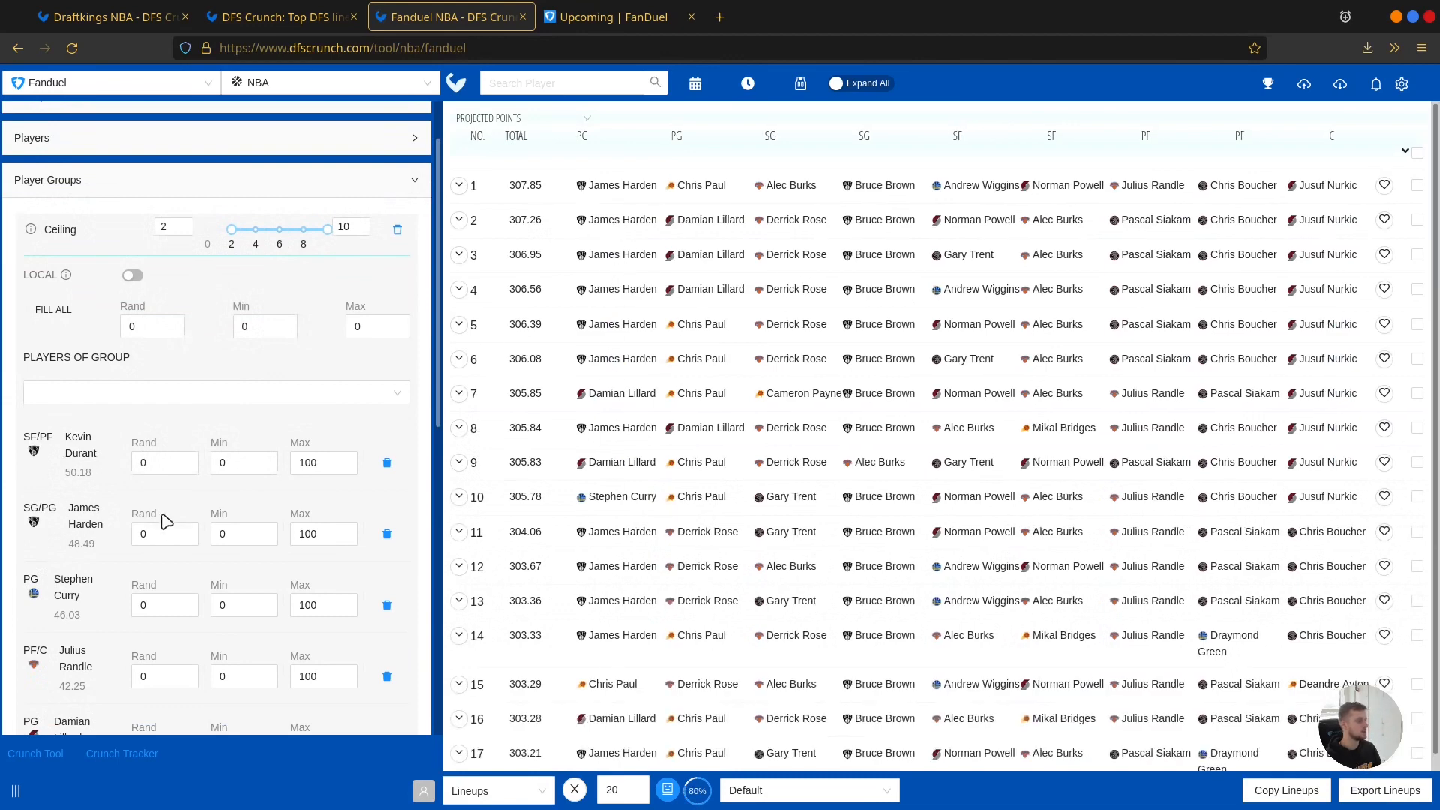
Step: Search the built lineups for Harden and check which ones include him
left_click(572, 87)
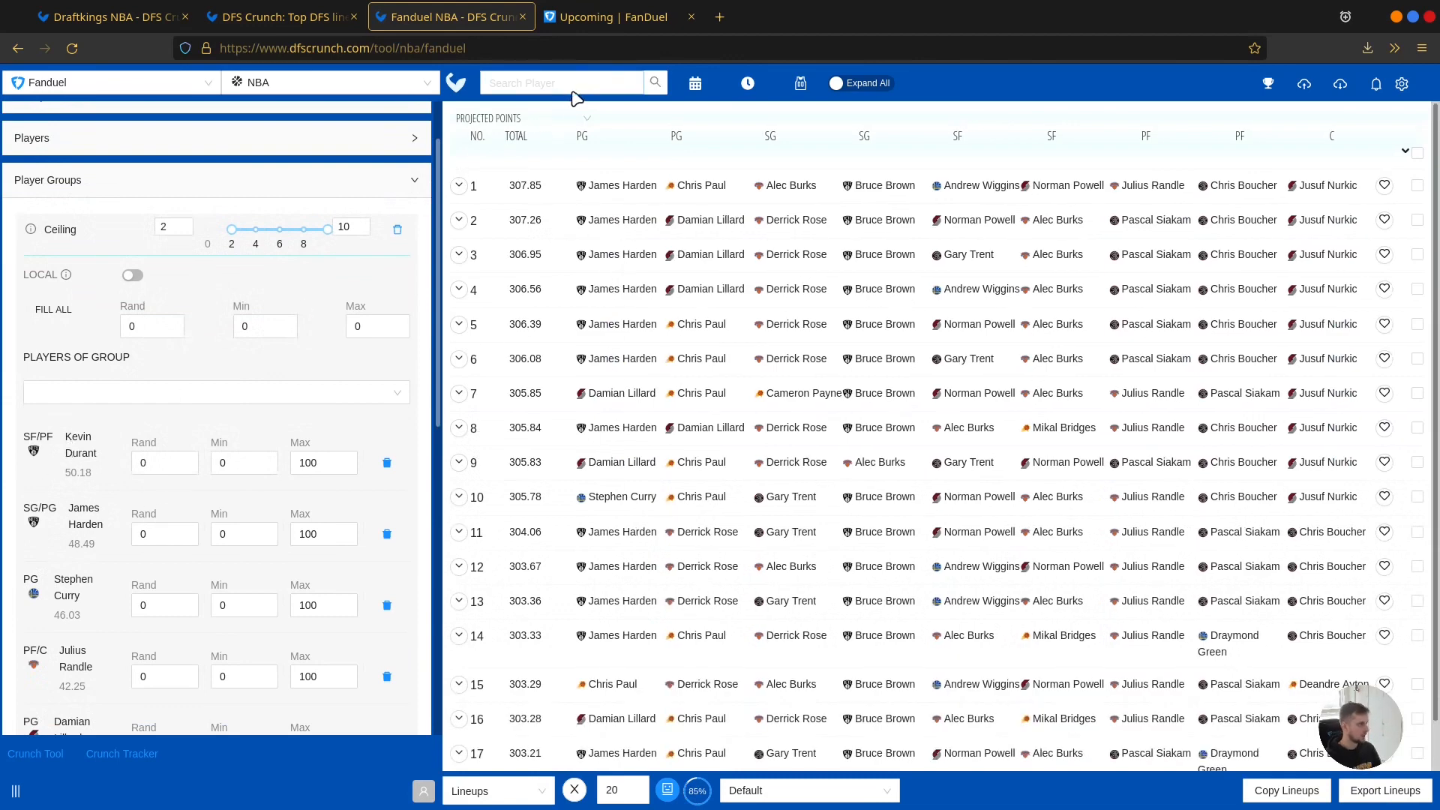
type("Harden")
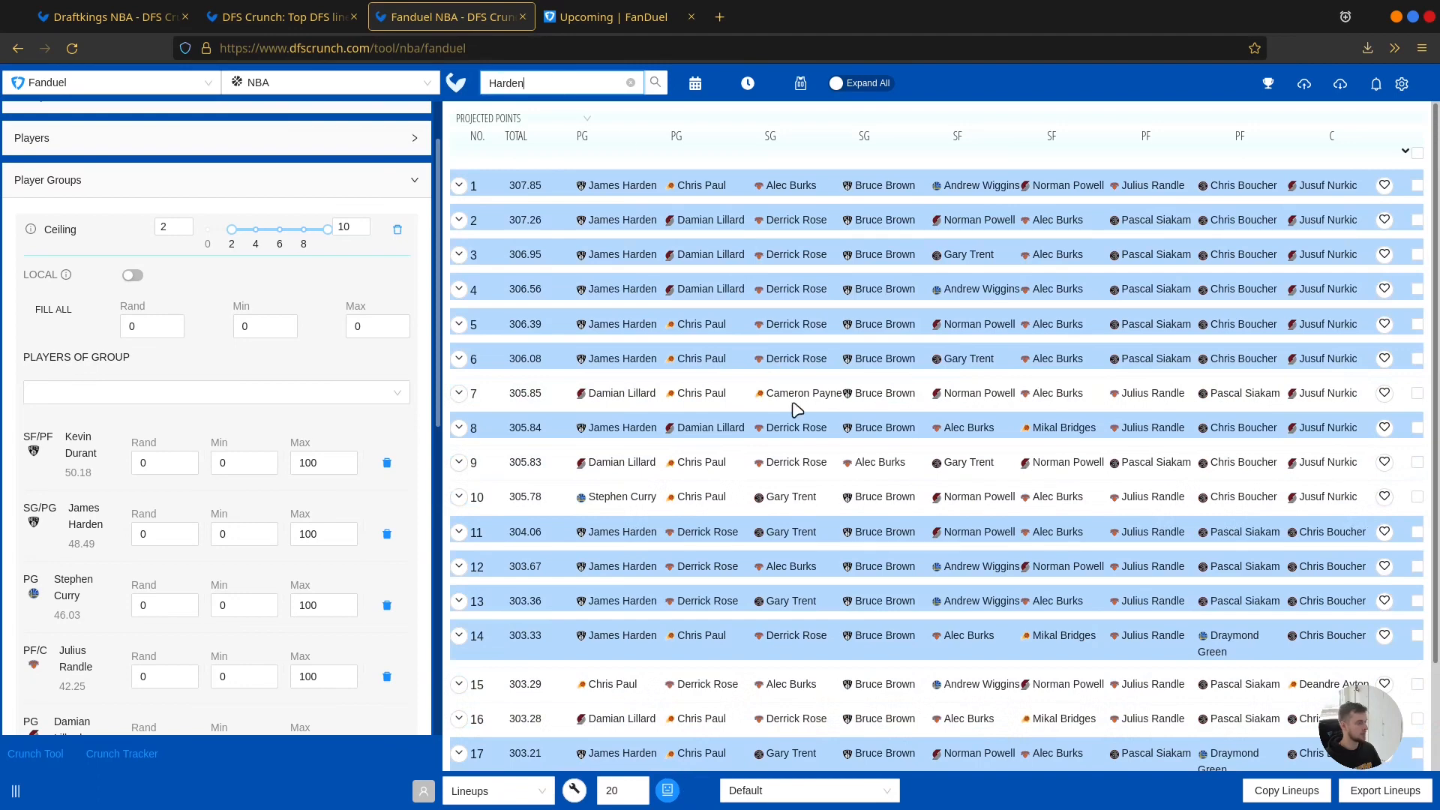
scroll(797, 410, "down", 2)
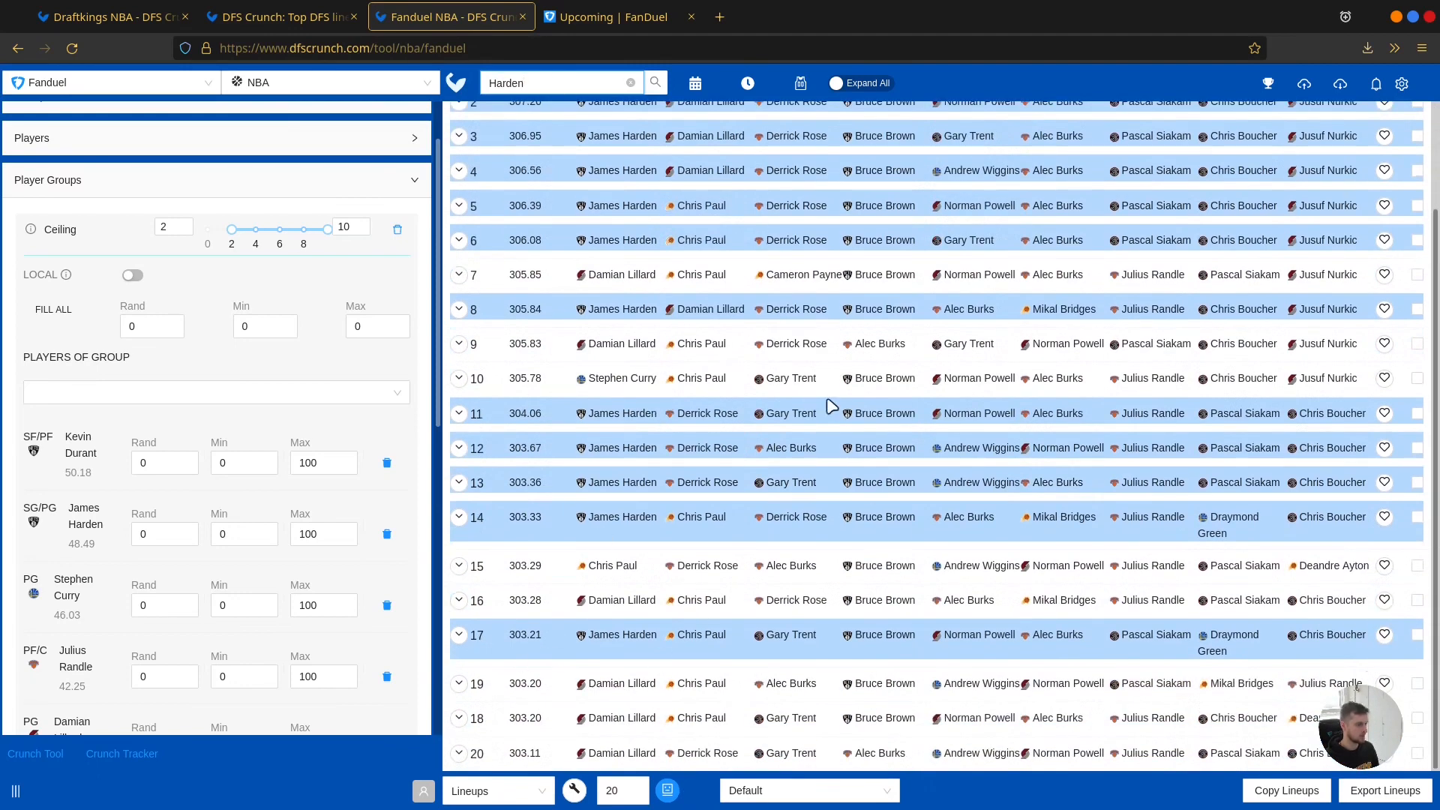
scroll(742, 540, "up", 2)
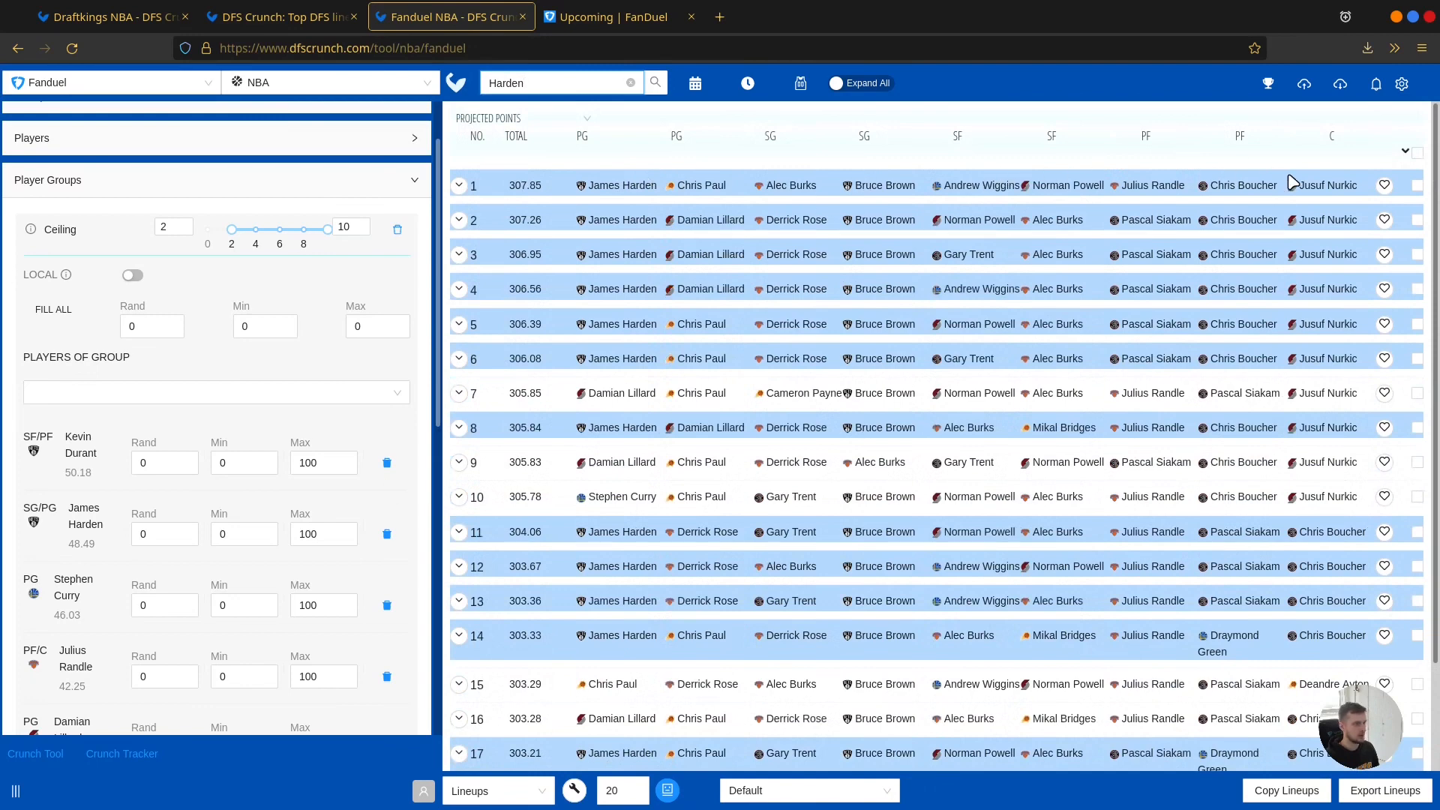
Step: Compare the players used in the built lineups with the members of the Ceiling group
scroll(112, 480, "down", 2)
scroll(56, 449, "down", 2)
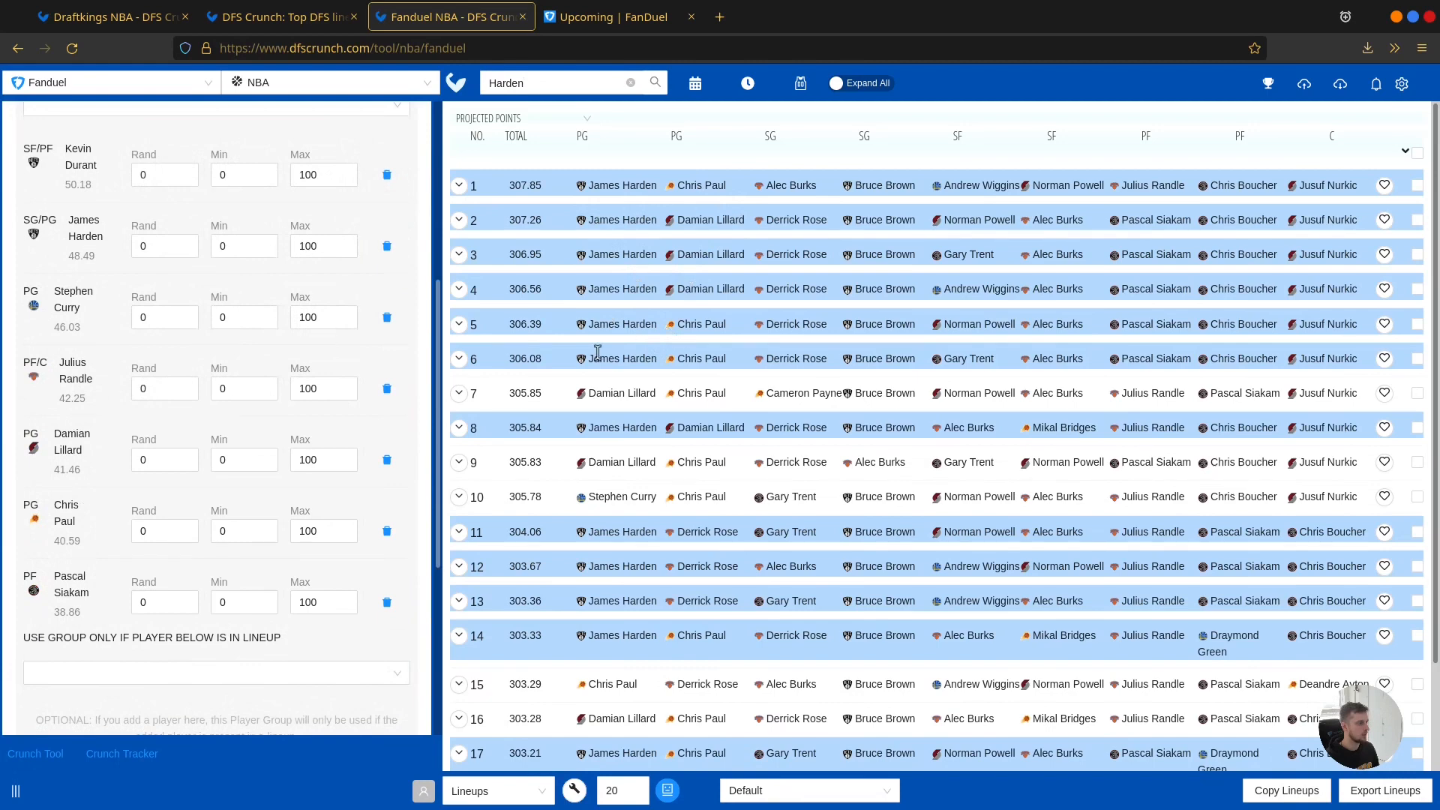
scroll(322, 547, "down", 1)
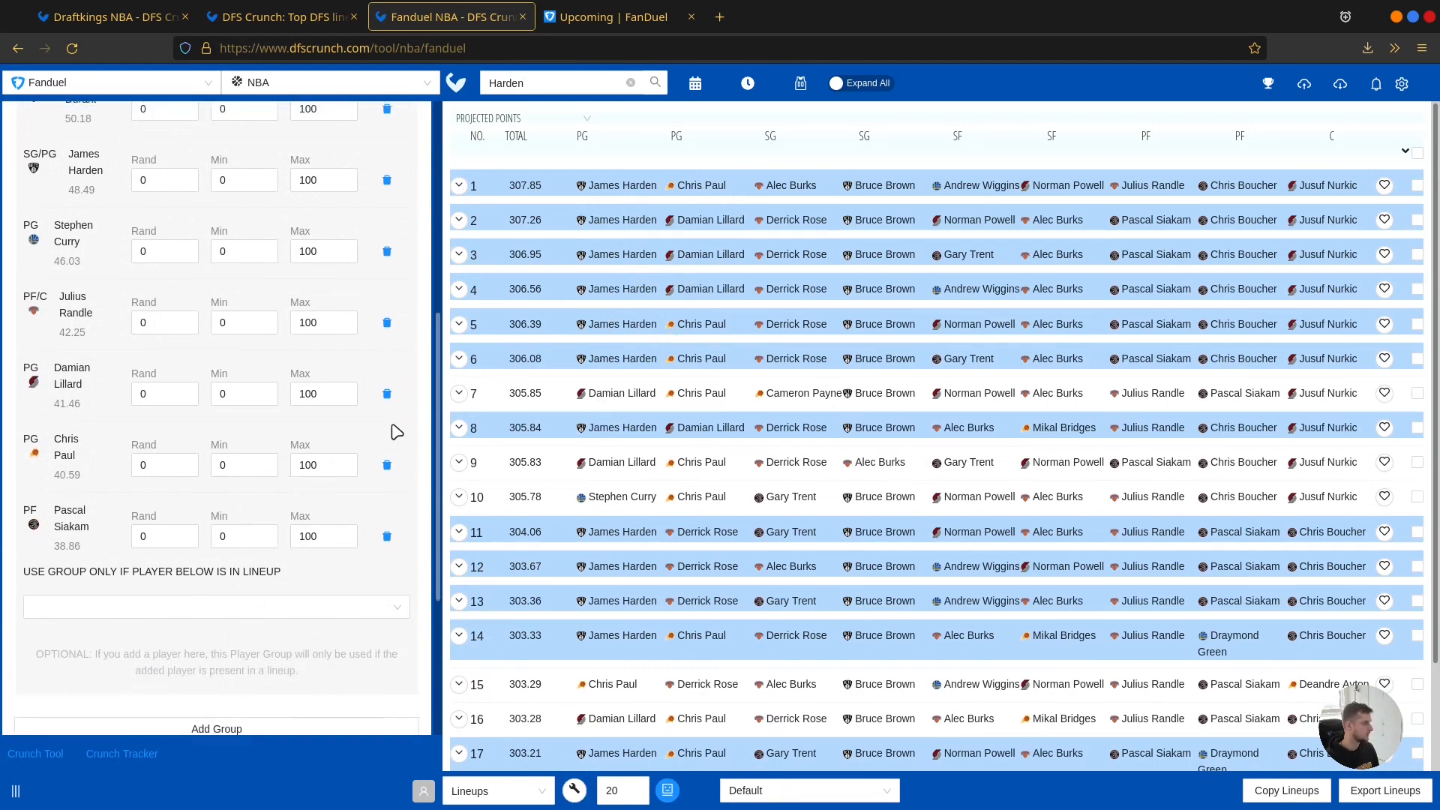
scroll(150, 449, "up", 3)
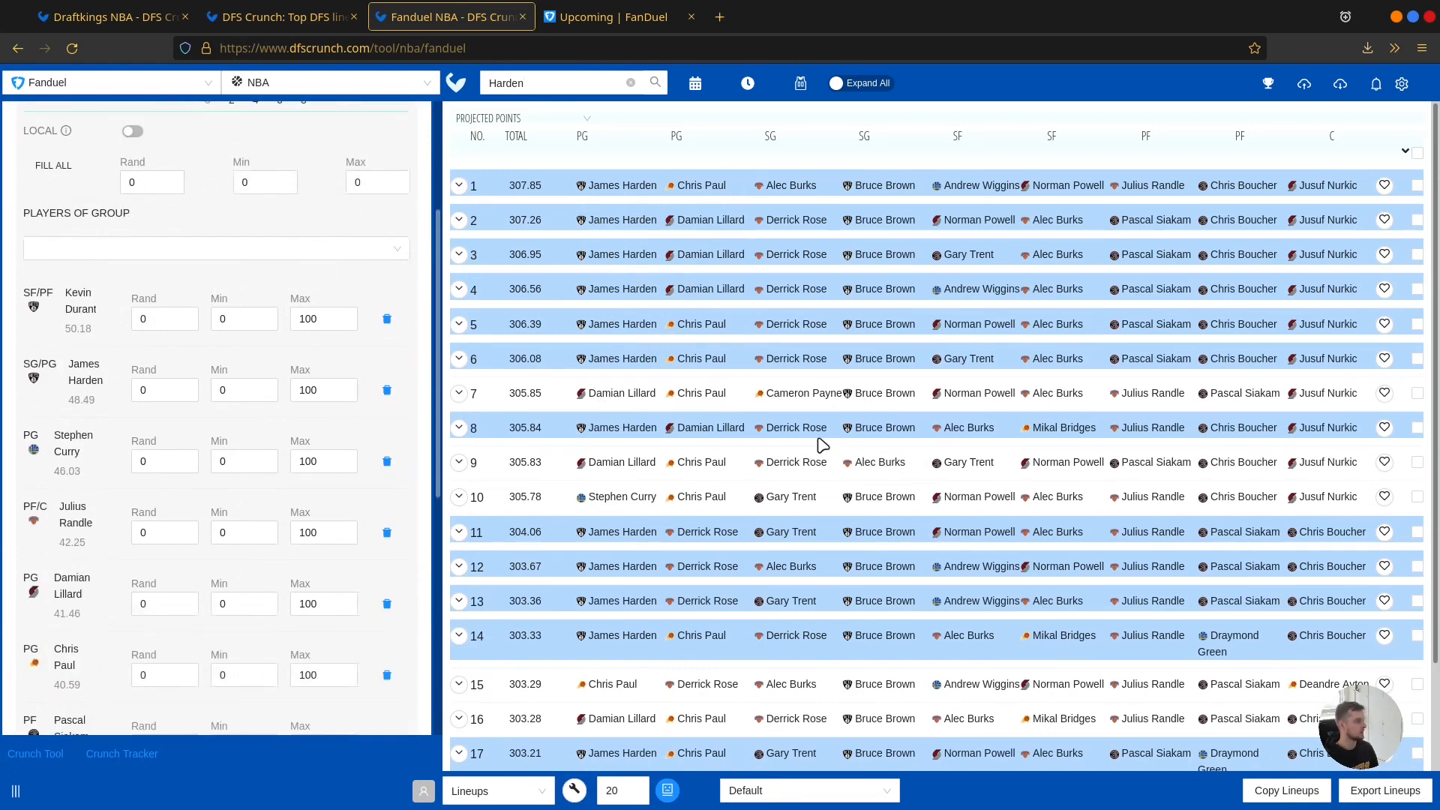
scroll(795, 483, "down", 3)
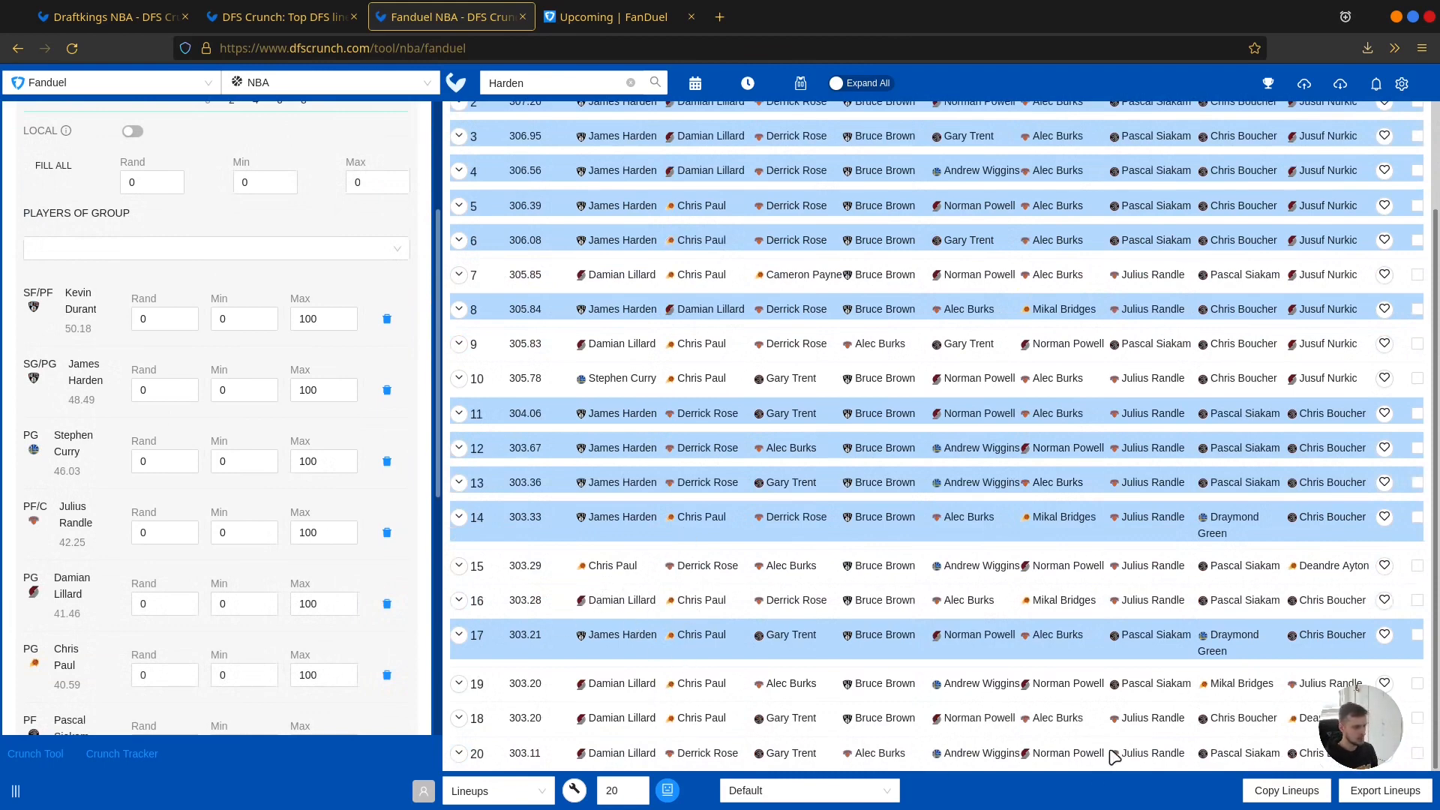
triple_click(1139, 751)
scroll(88, 520, "down", 2)
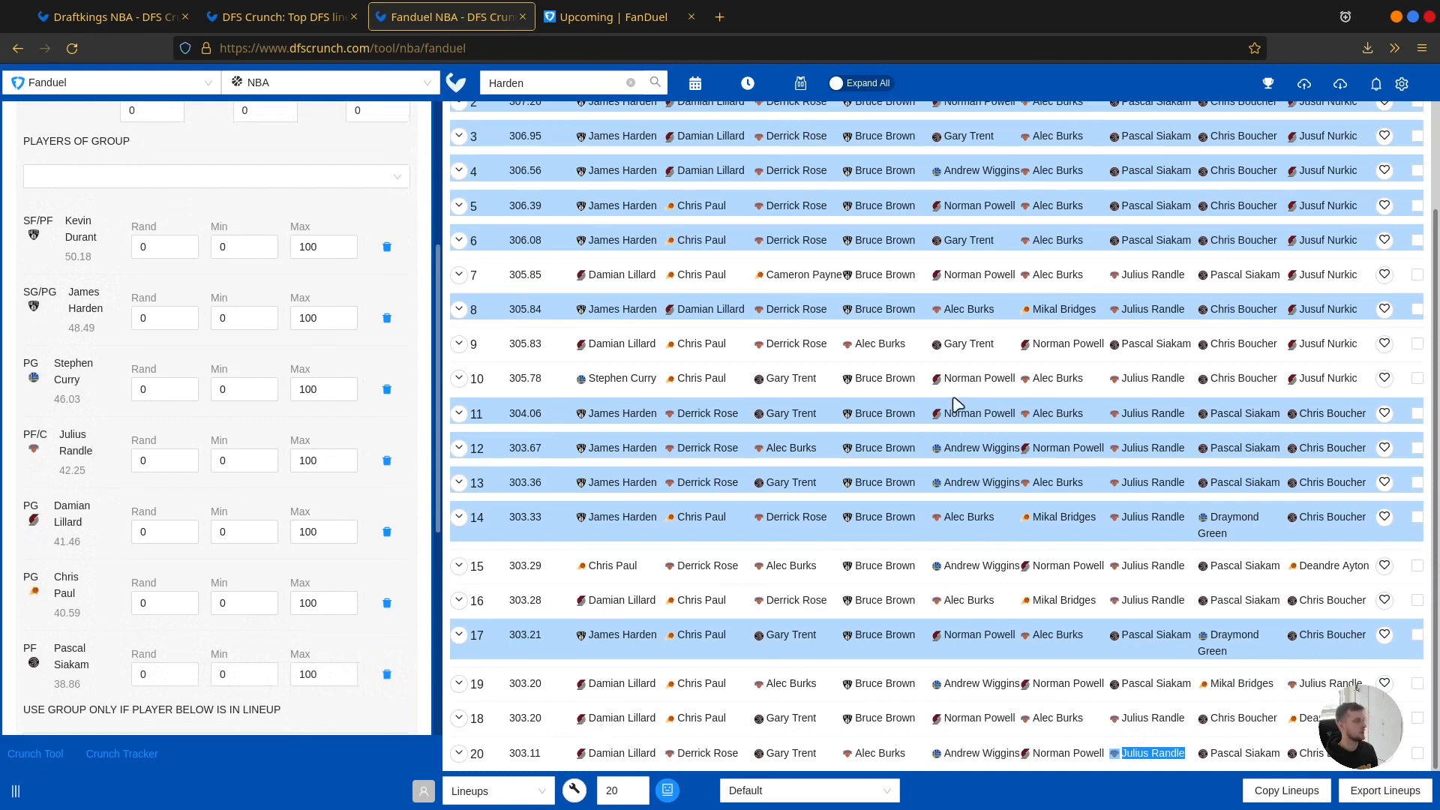
scroll(954, 405, "up", 3)
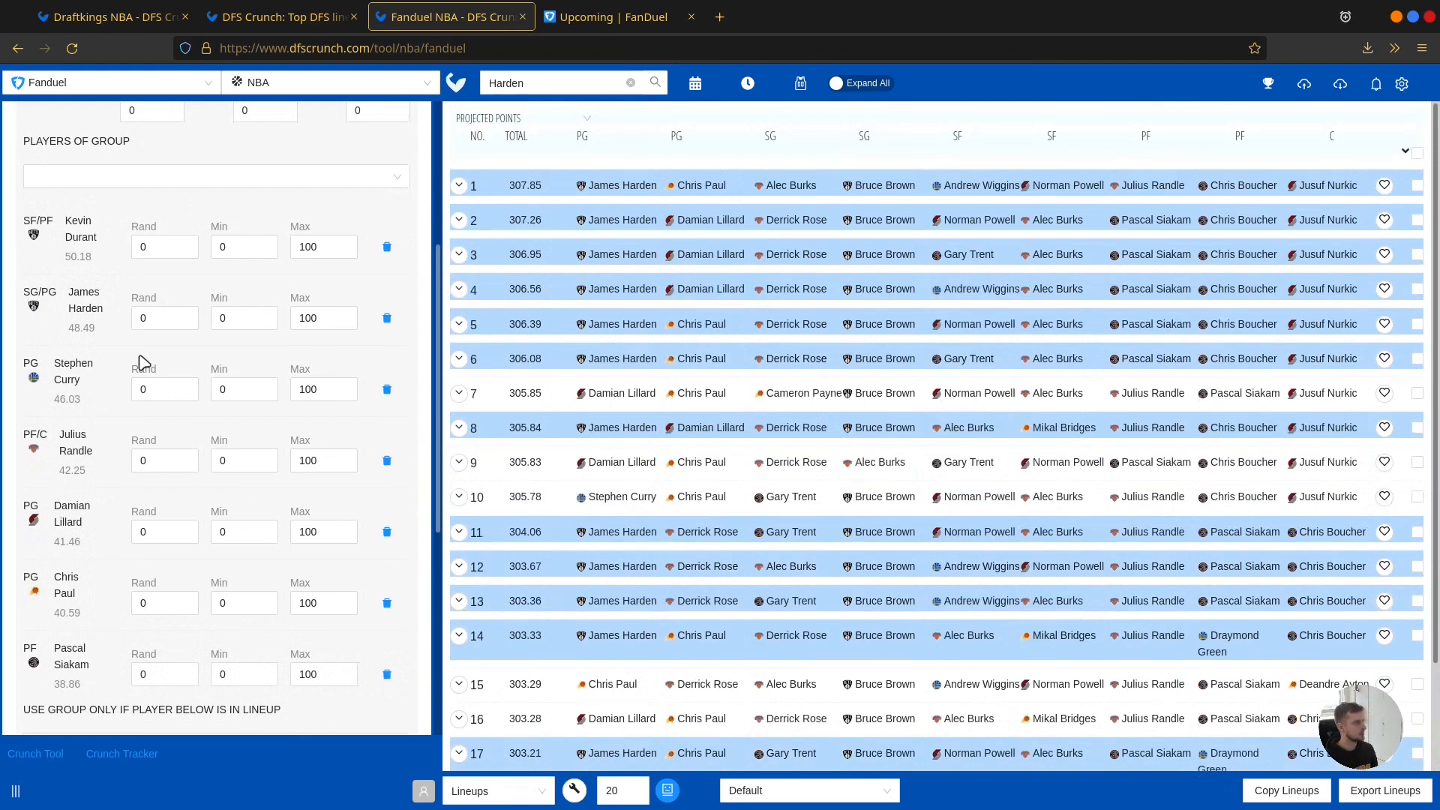
scroll(225, 333, "up", 2)
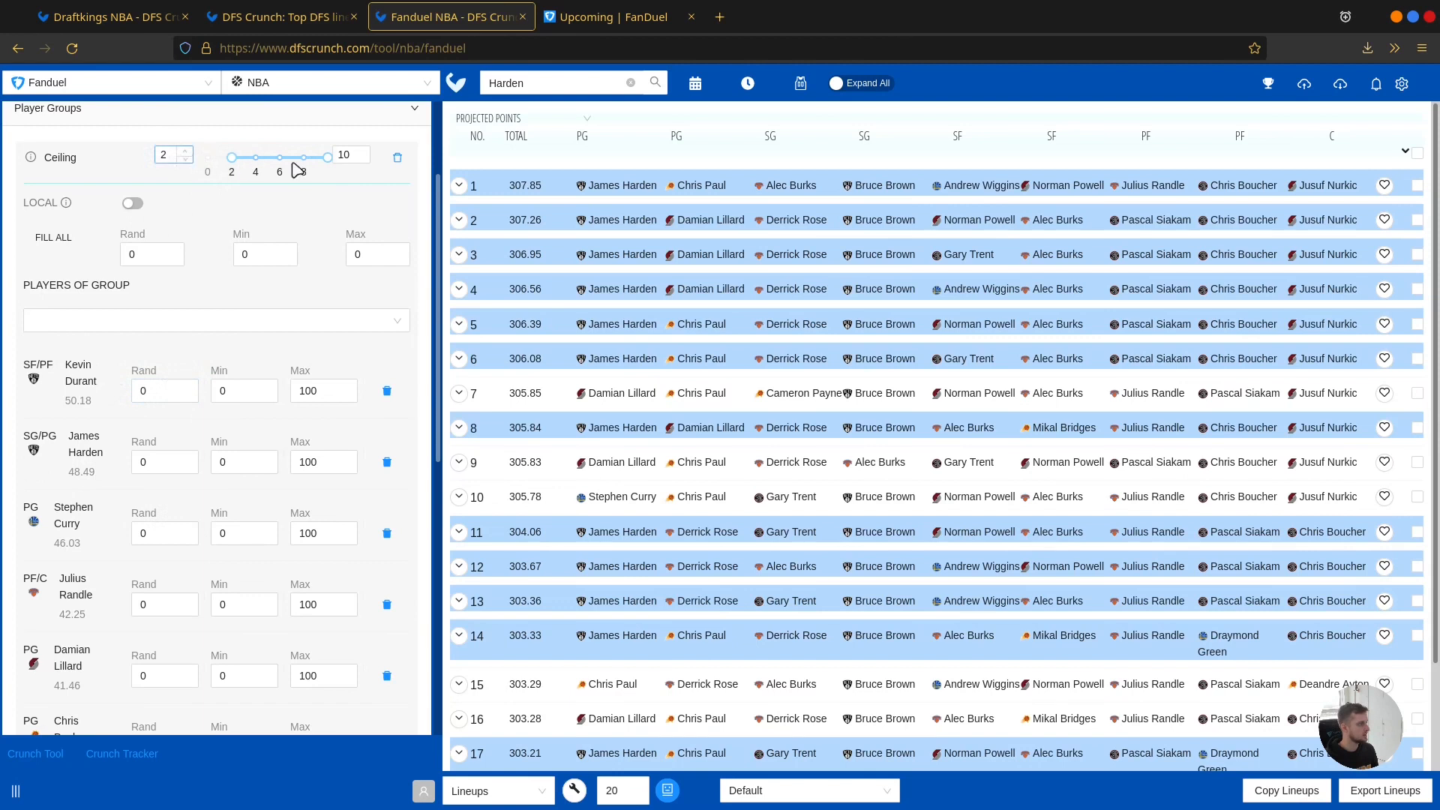
Step: Try a maximum of 2 players for the Ceiling group and return it to 10
left_click_drag(327, 158, 232, 162)
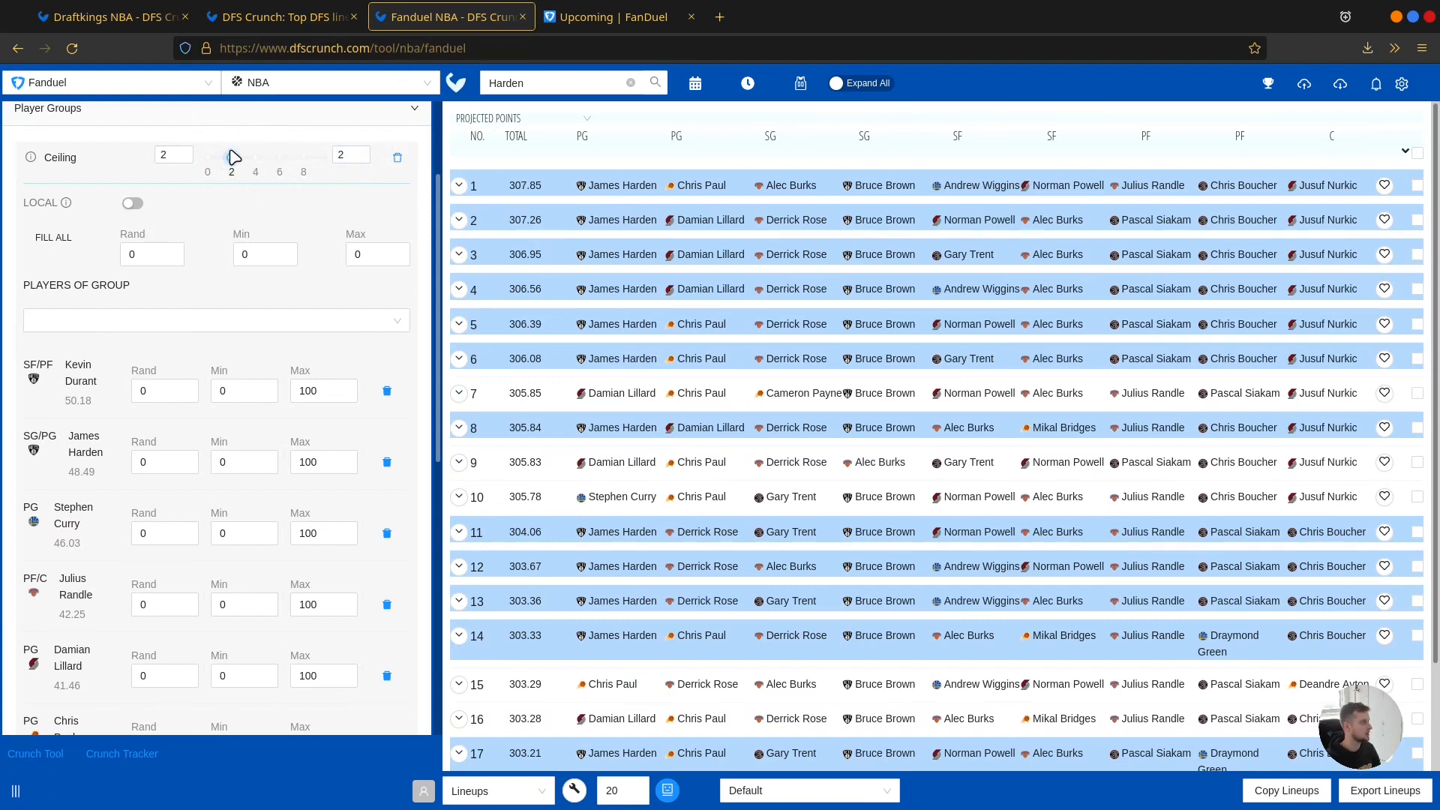
left_click_drag(232, 159, 327, 158)
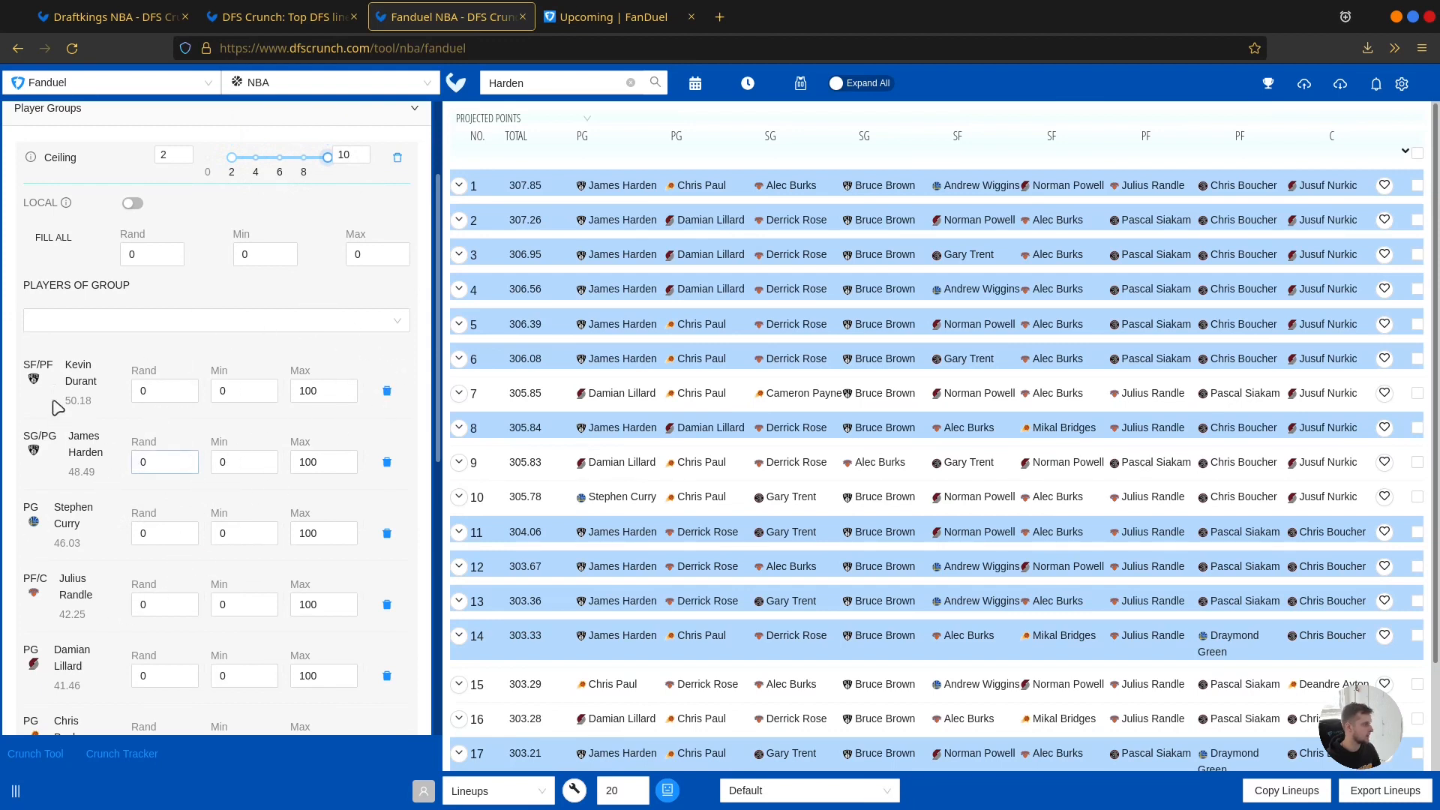
scroll(65, 504, "down", 2)
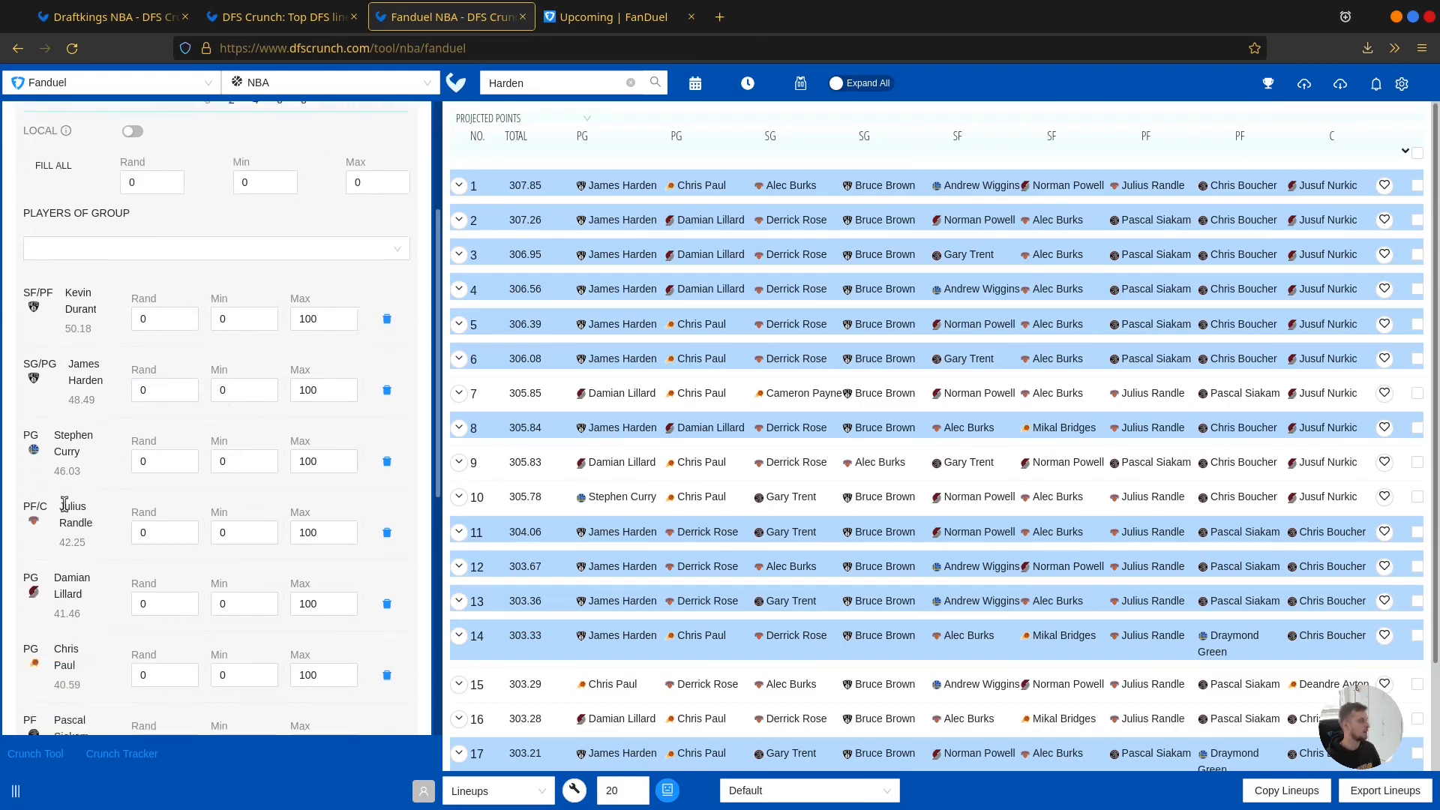
scroll(90, 481, "up", 2)
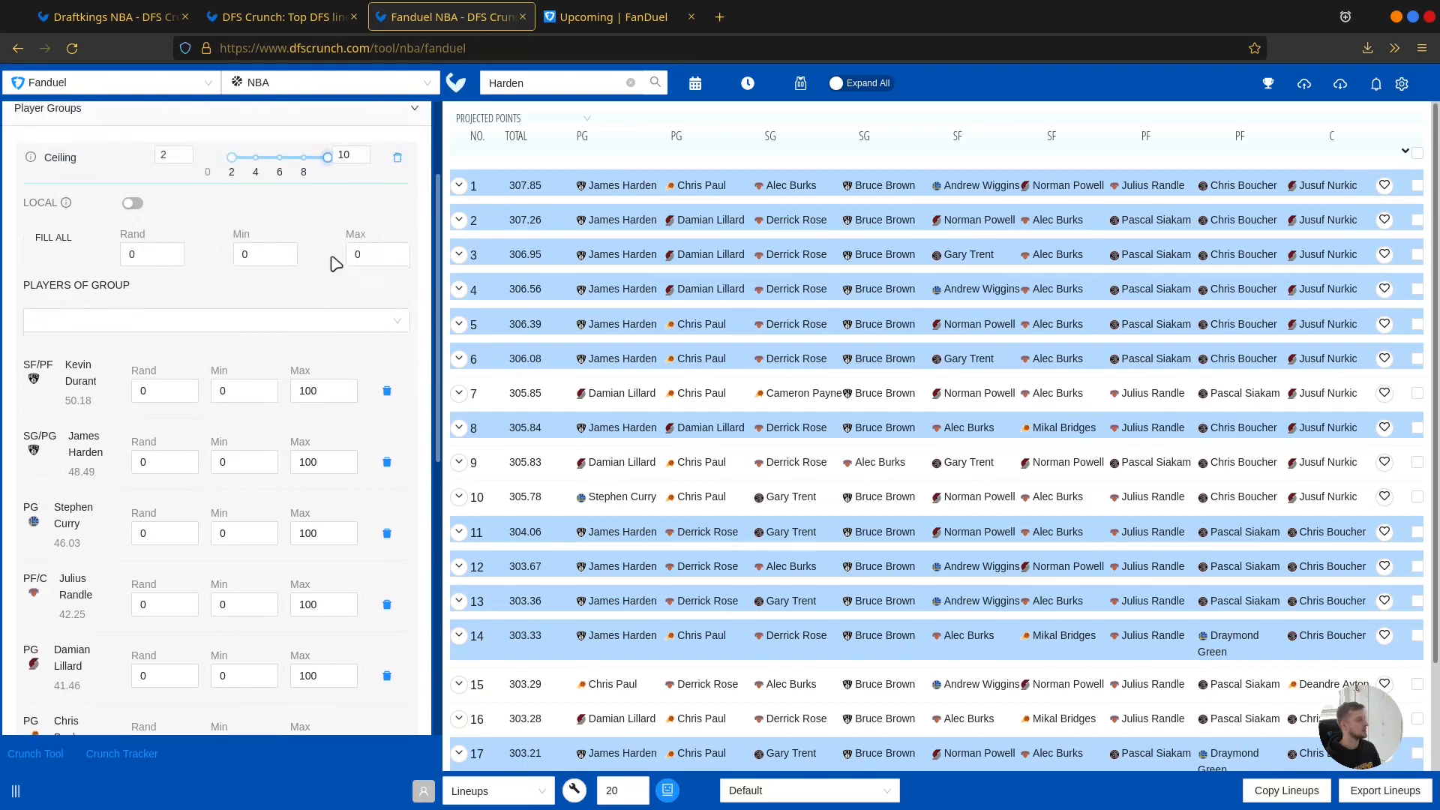
scroll(170, 420, "down", 4)
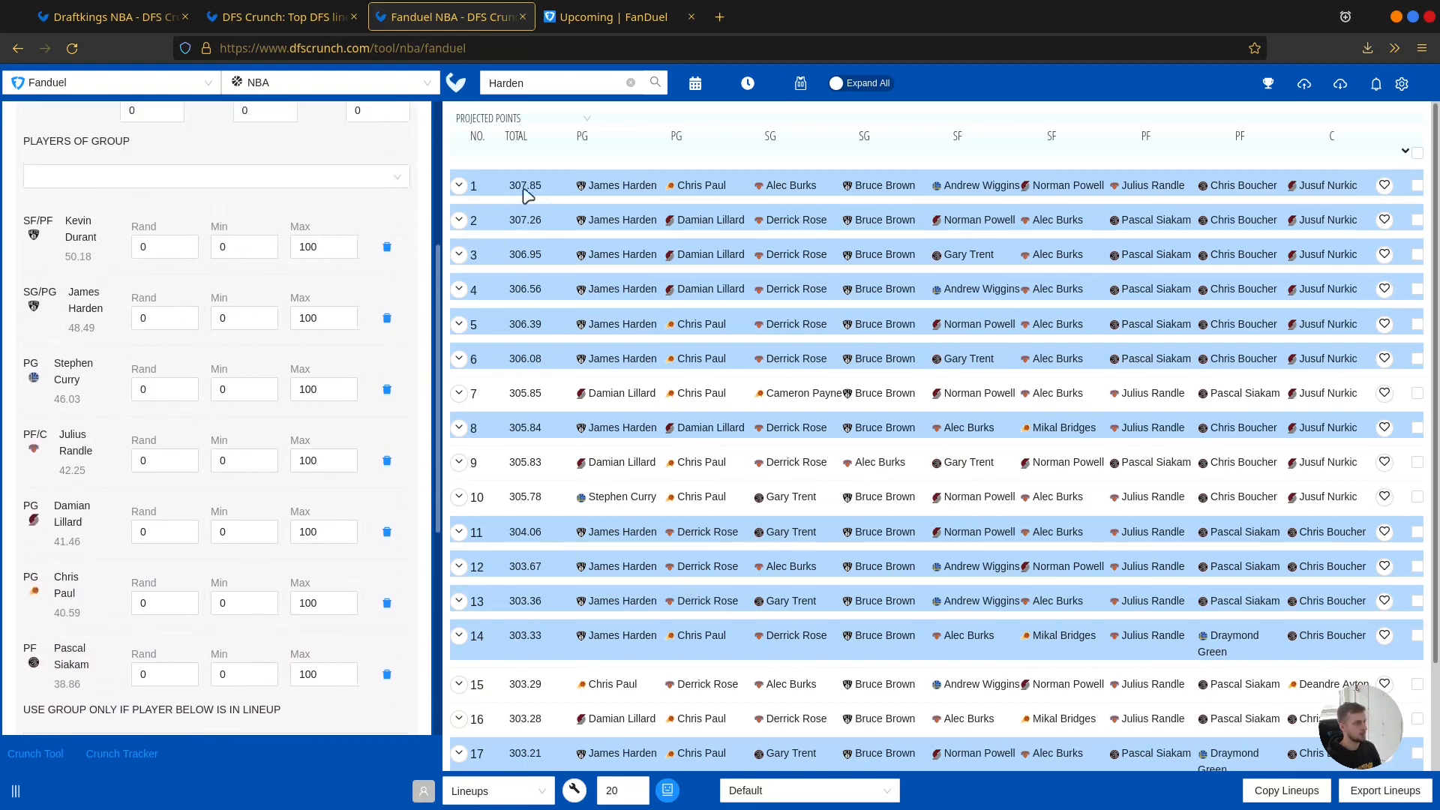
Step: Set the Ceiling group's Fill All Rand value to 35
scroll(180, 318, "up", 2)
left_click(147, 183)
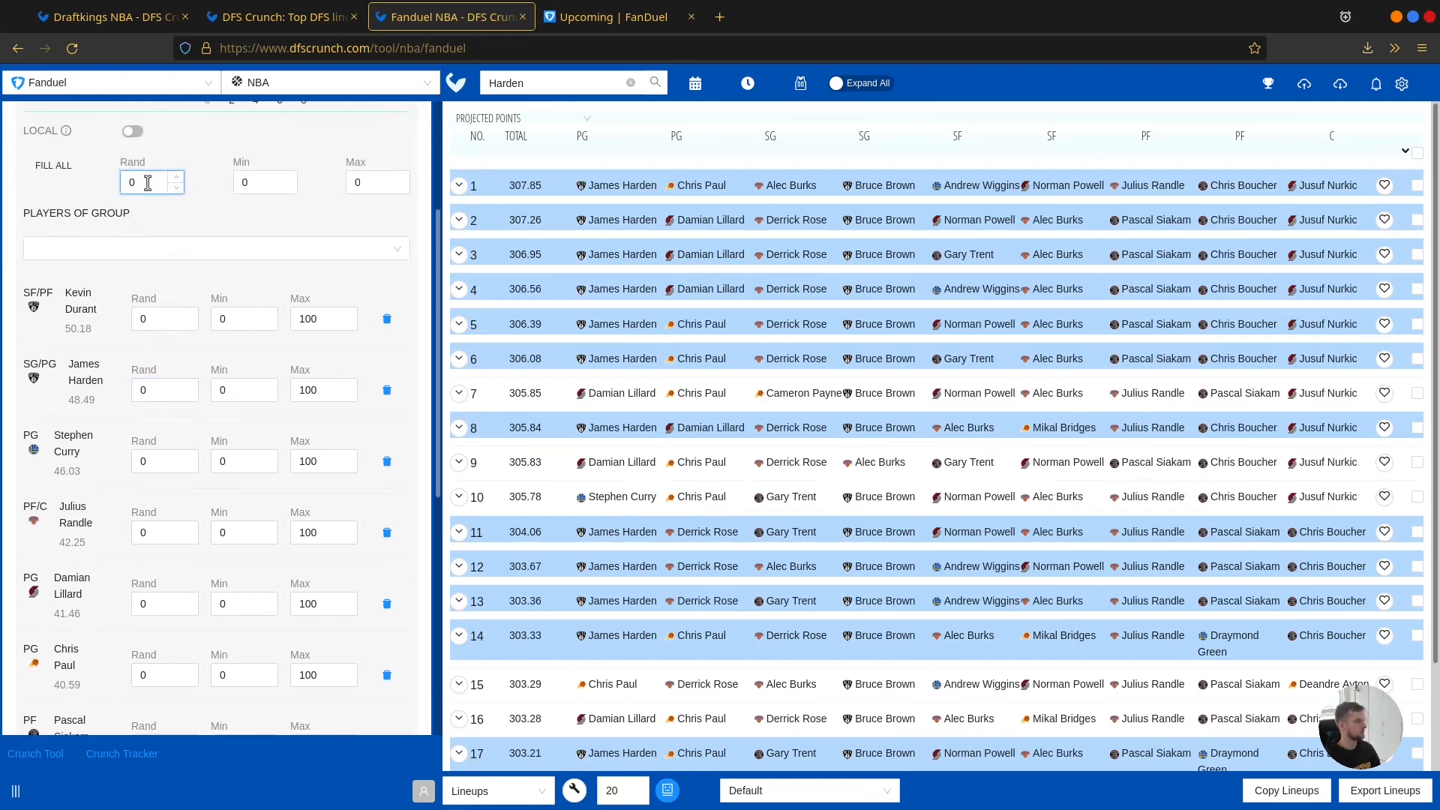
scroll(147, 183, "down", 1)
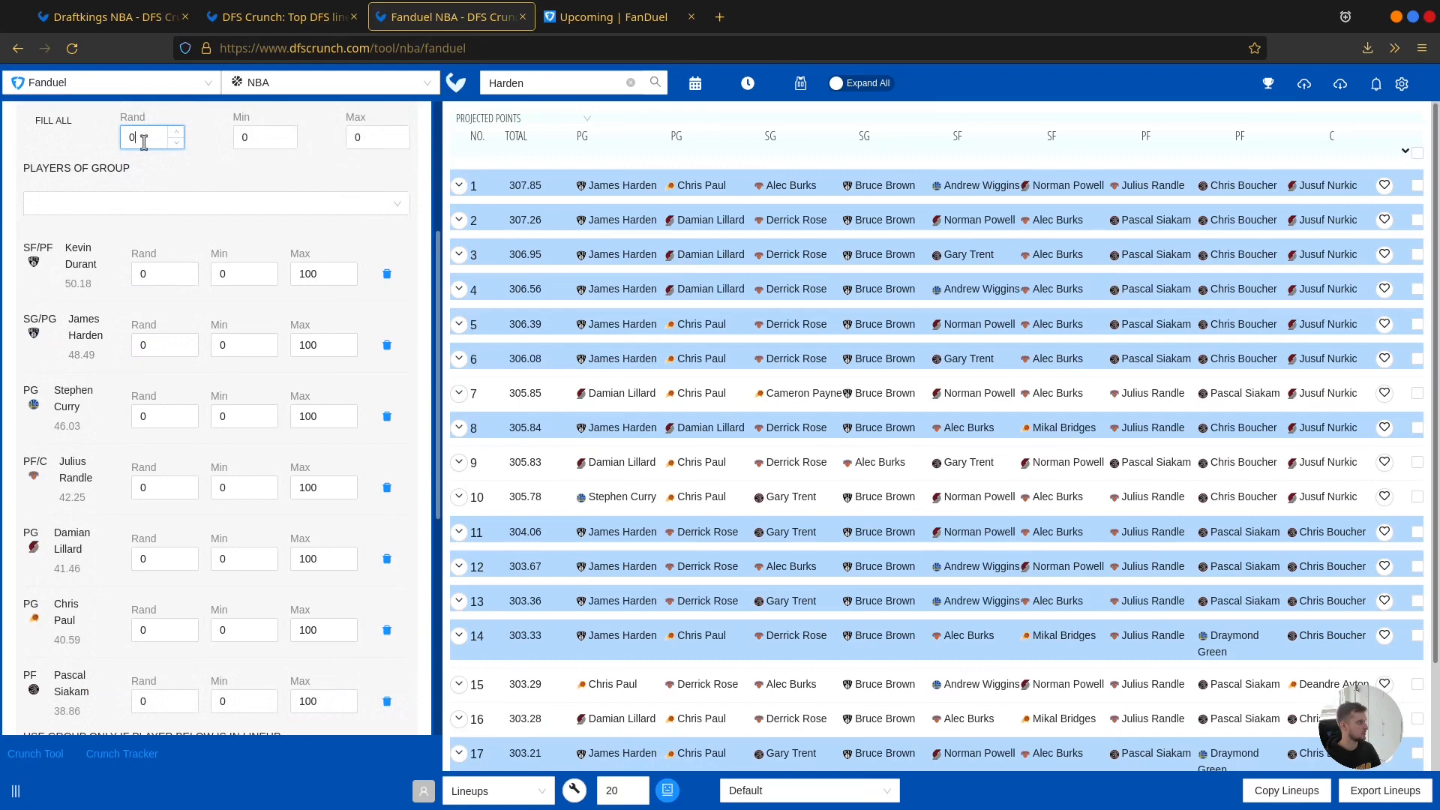
left_click(84, 138)
scroll(179, 415, "up", 4)
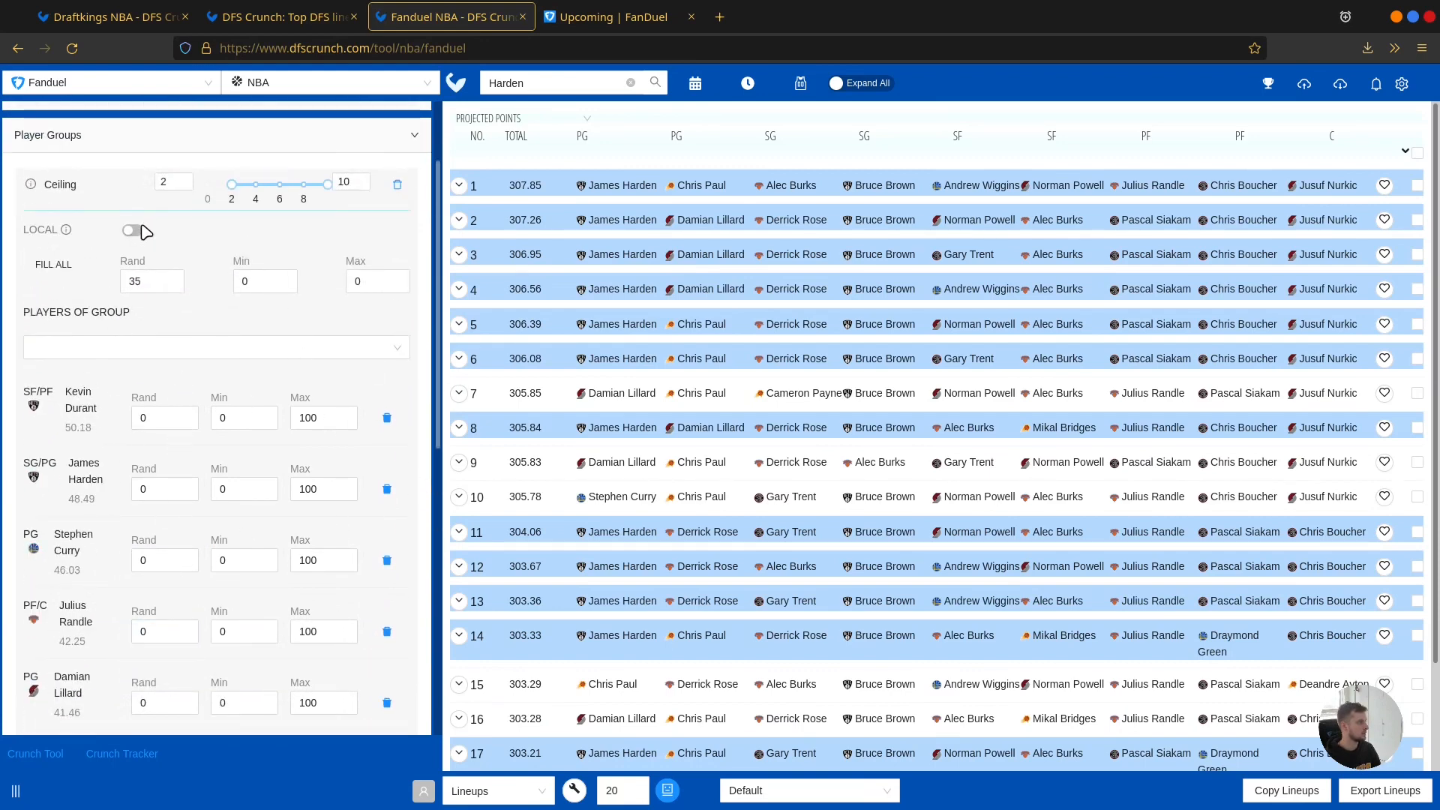
Step: Rebuild the 20 lineups with the Ceiling group's Local option left off
left_click(132, 229)
left_click(146, 229)
left_click(575, 790)
left_click(478, 791)
left_click(677, 492)
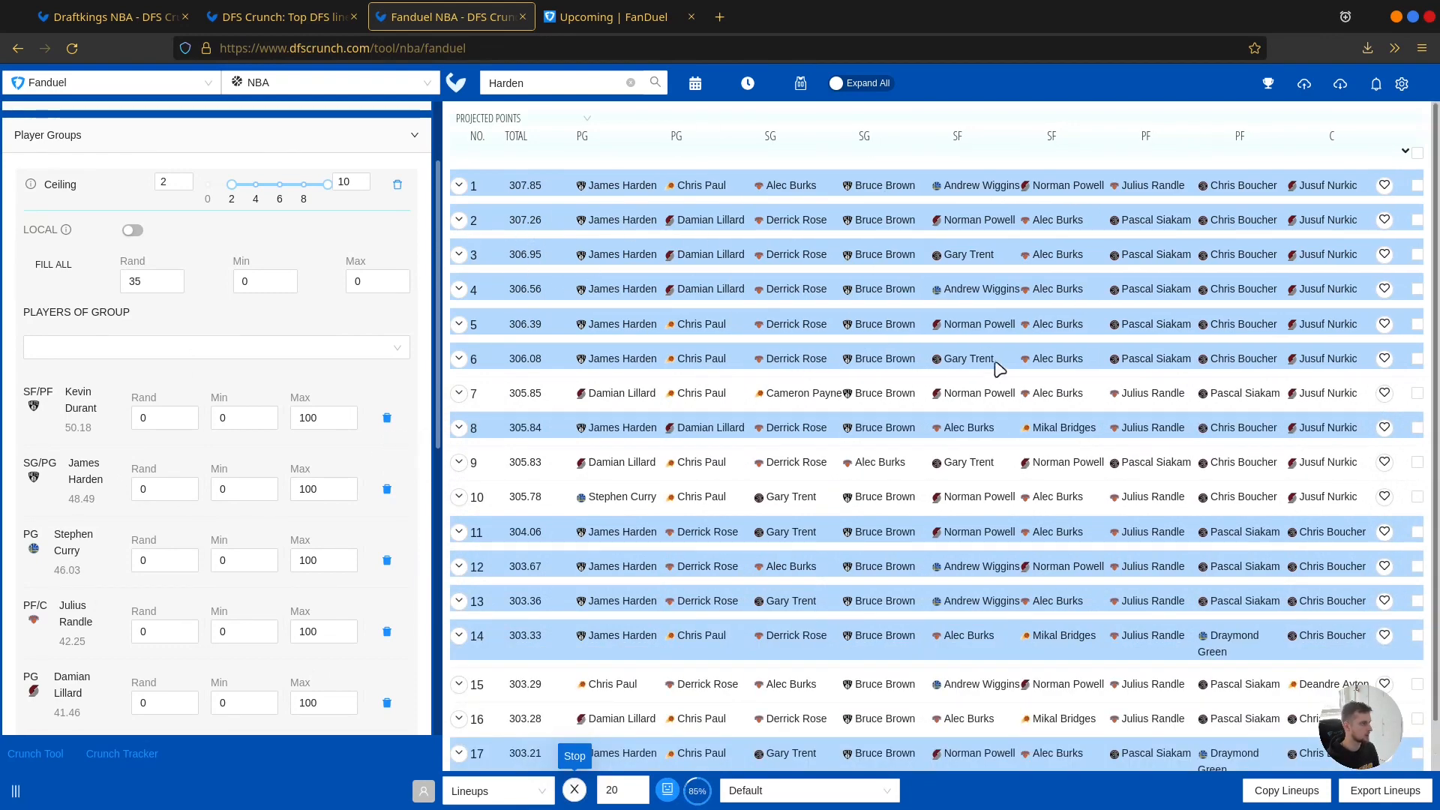
scroll(843, 381, "down", 1)
scroll(122, 578, "up", 2)
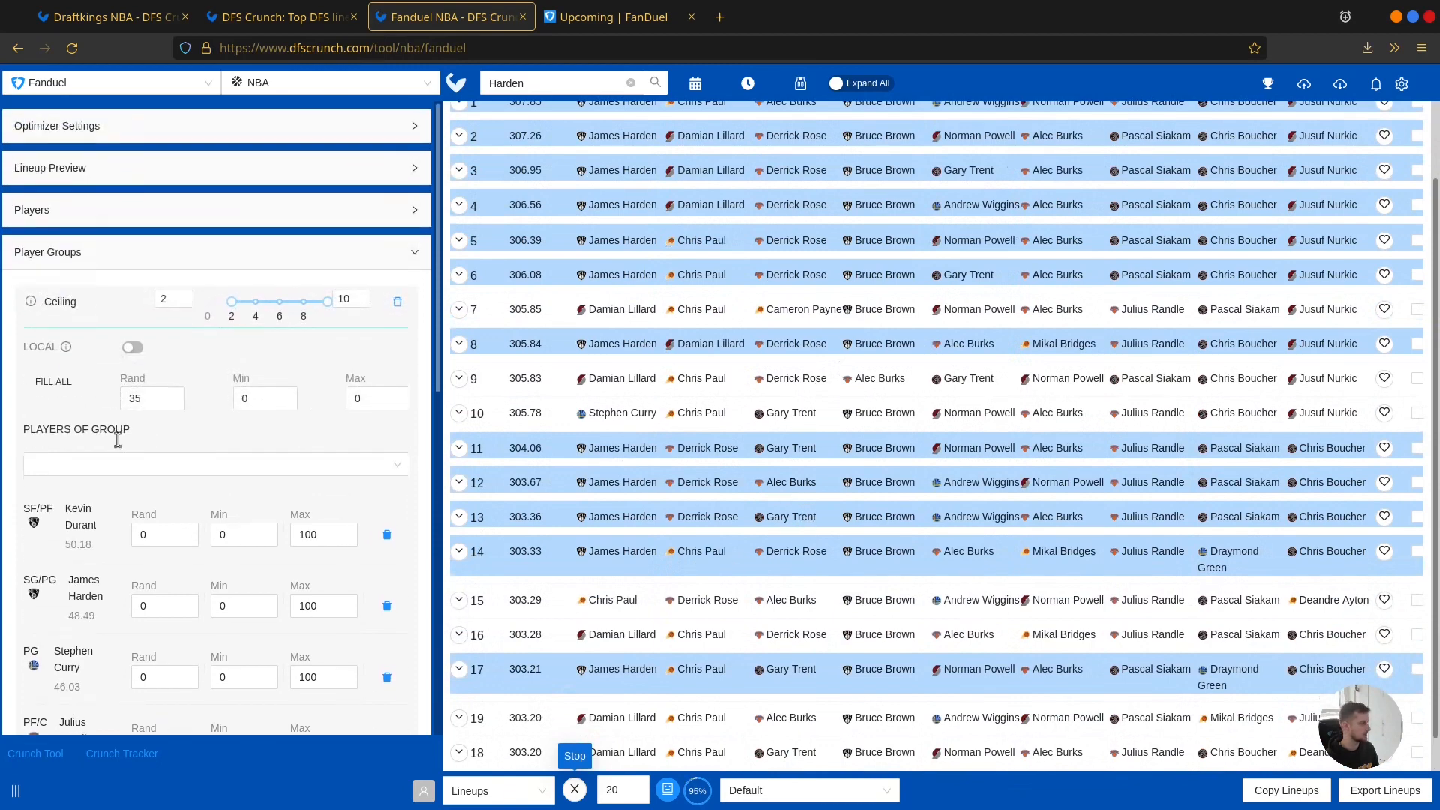
Step: Switch to the full player table and examine James Harden's projection, exposure limit and ceiling columns
left_click(546, 795)
scroll(491, 637, "up", 2)
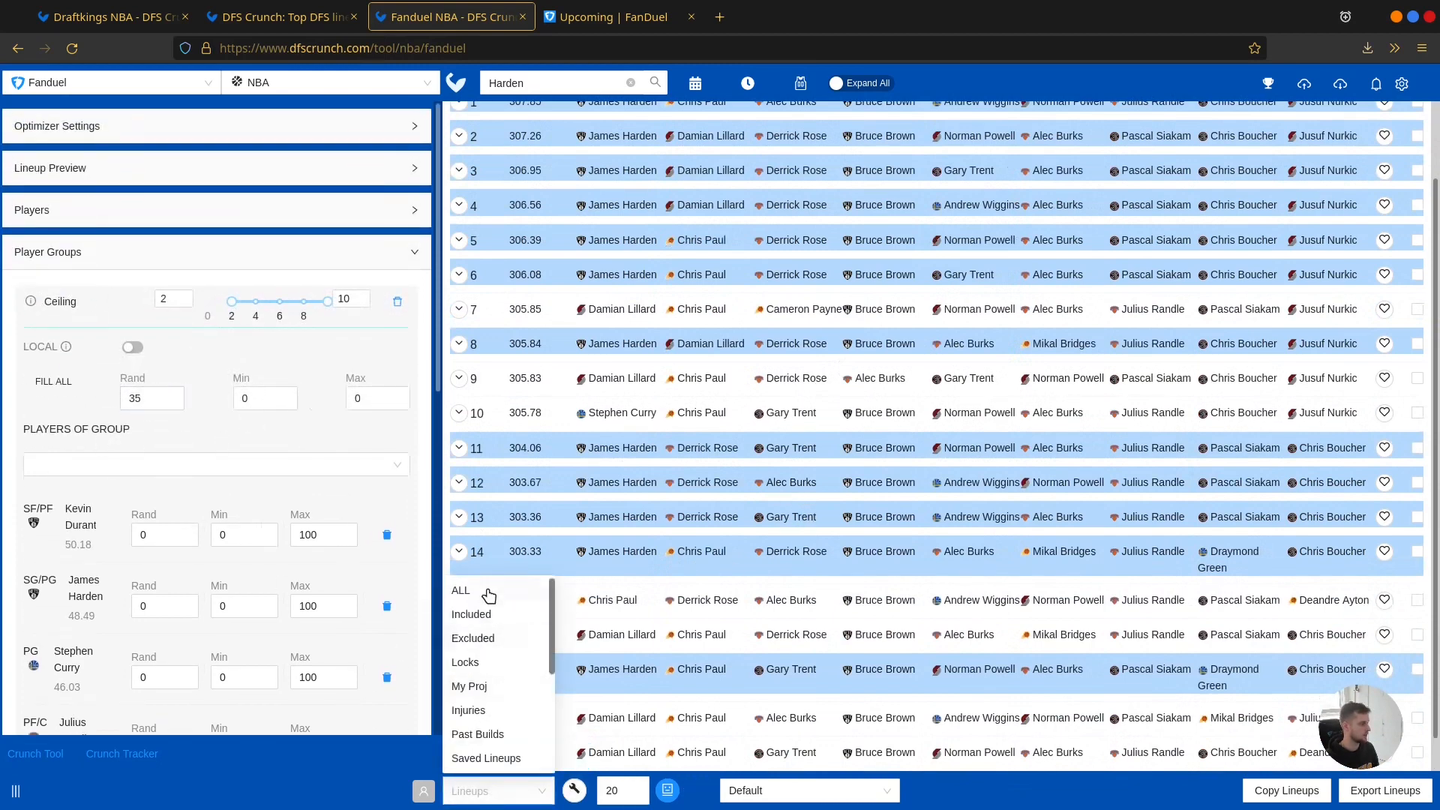
left_click(489, 598)
scroll(1044, 213, "right", 10)
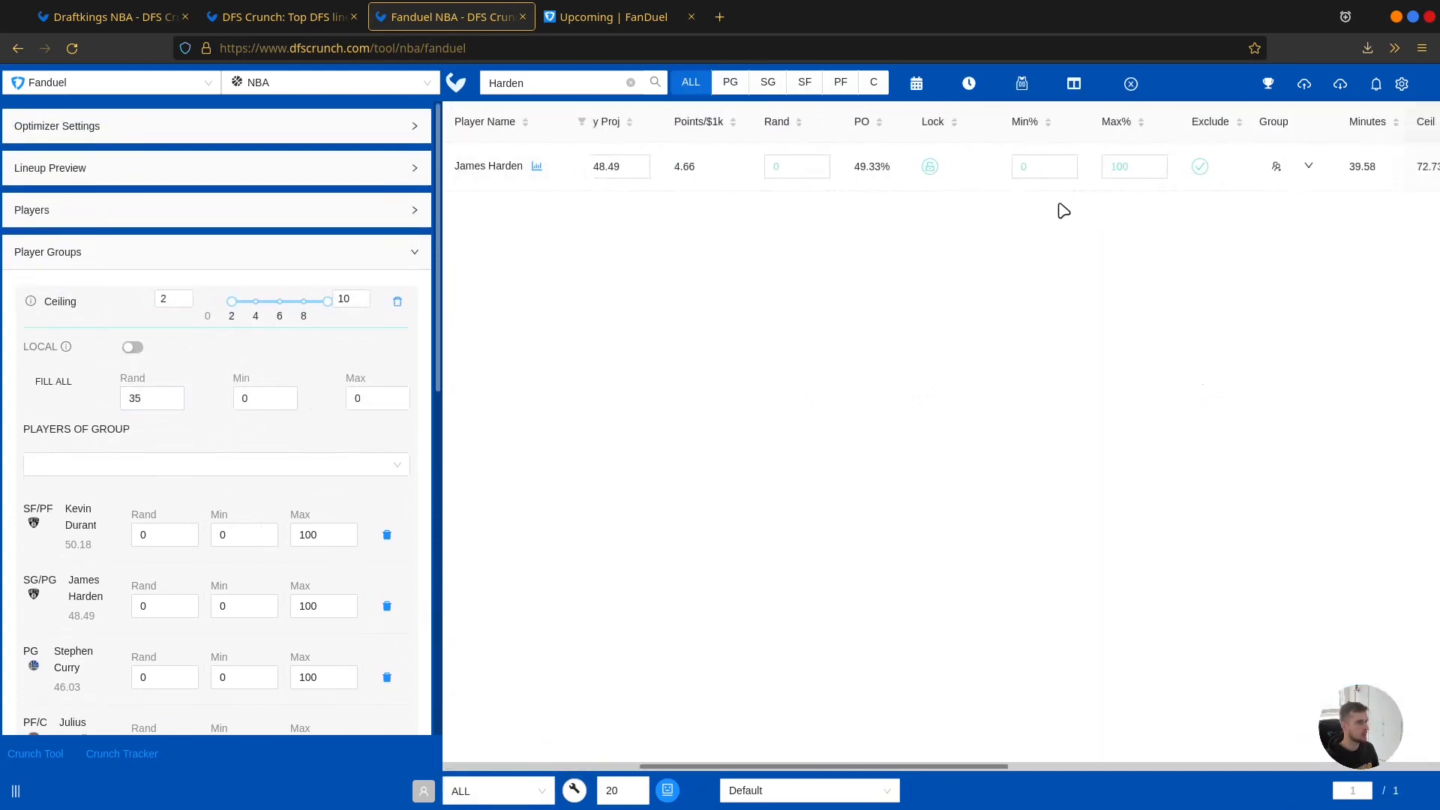
scroll(911, 179, "left", 6)
scroll(911, 179, "left", 3)
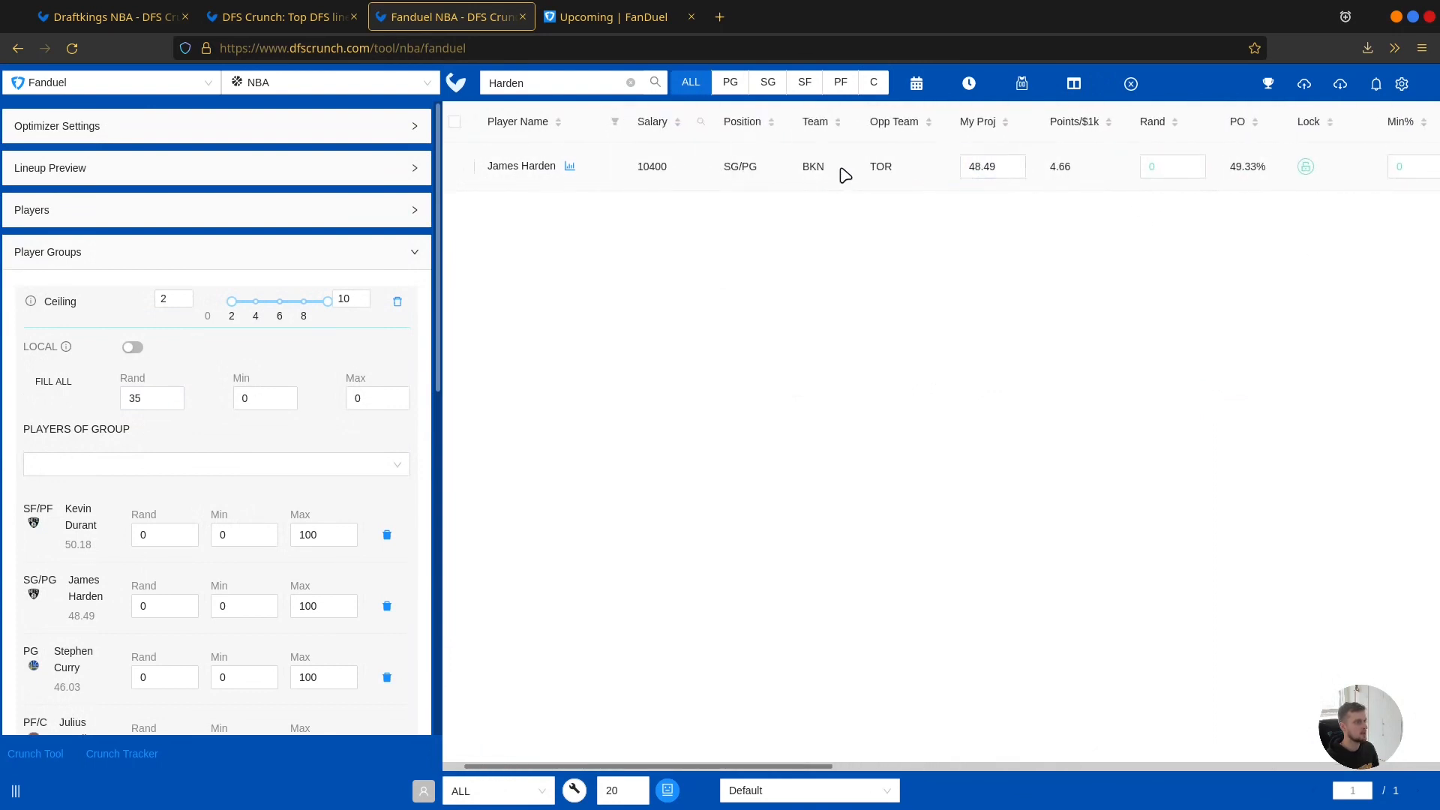
scroll(1050, 225, "left", 1)
Step: Clear the player search and return to the Lineups view
left_click(631, 82)
left_click(493, 799)
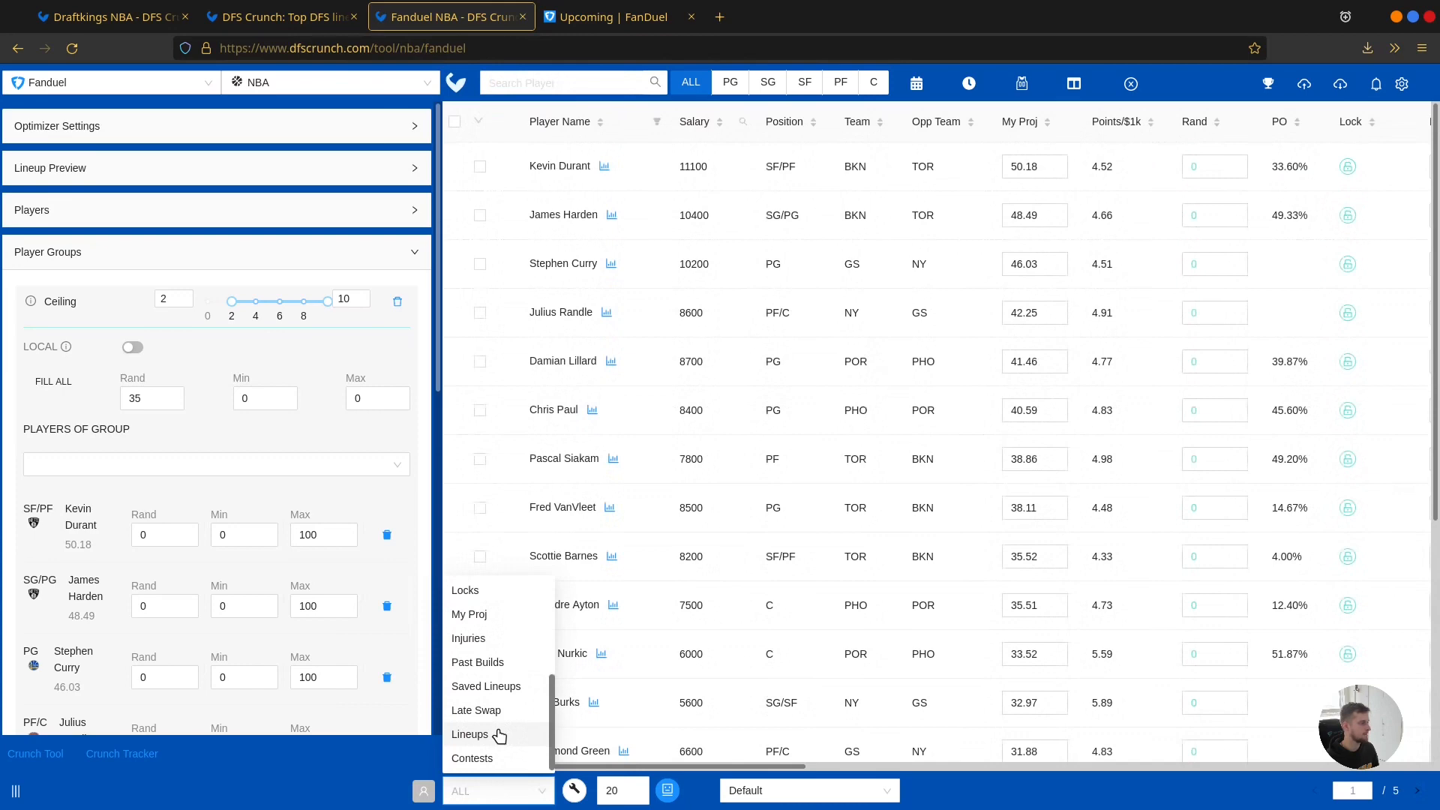
left_click(479, 734)
Step: Review the Ceiling group's per-player Rand, Min and Max fields, its Fill All values and its conditional-player option beside the lineups
scroll(241, 291, "down", 1)
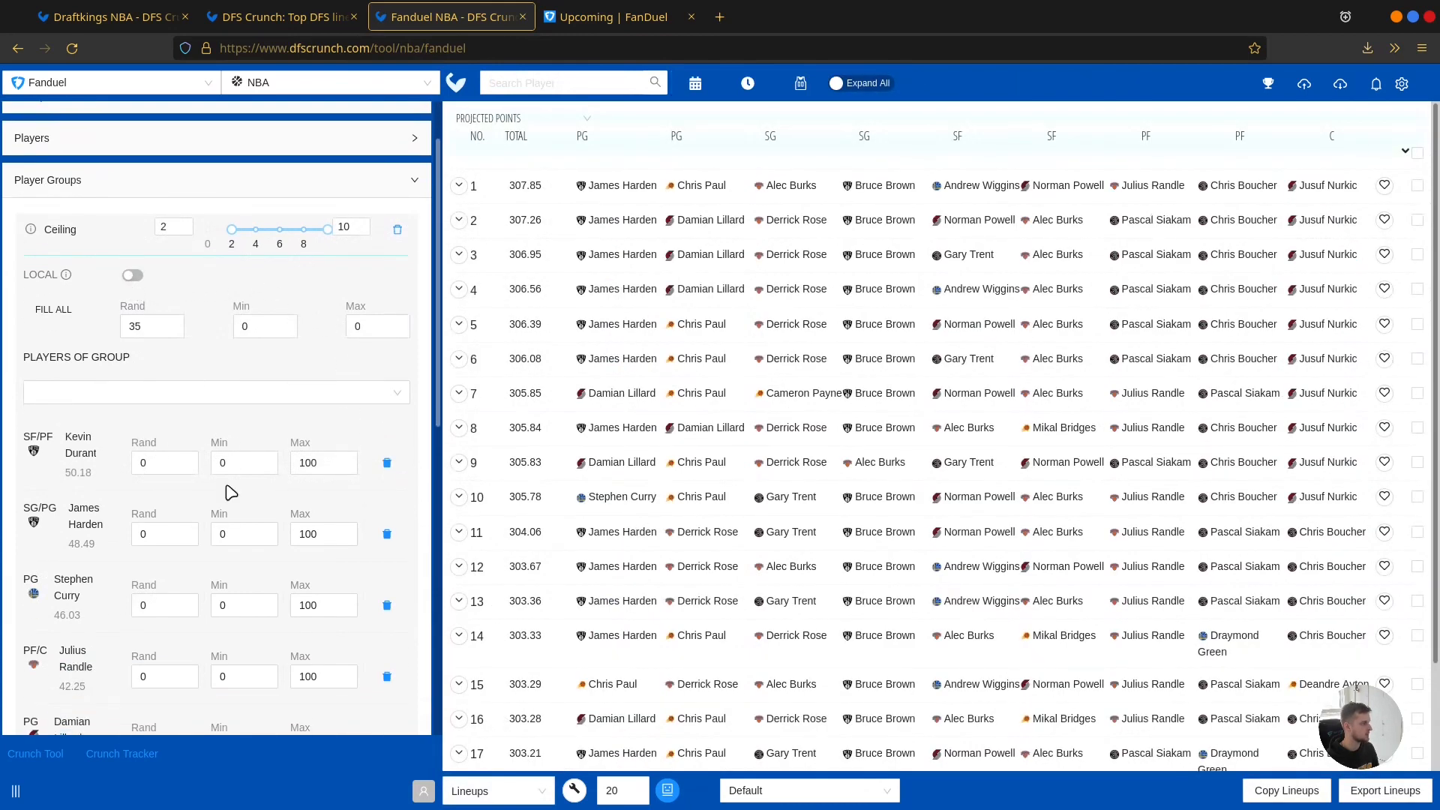
scroll(238, 477, "down", 5)
left_click(231, 529)
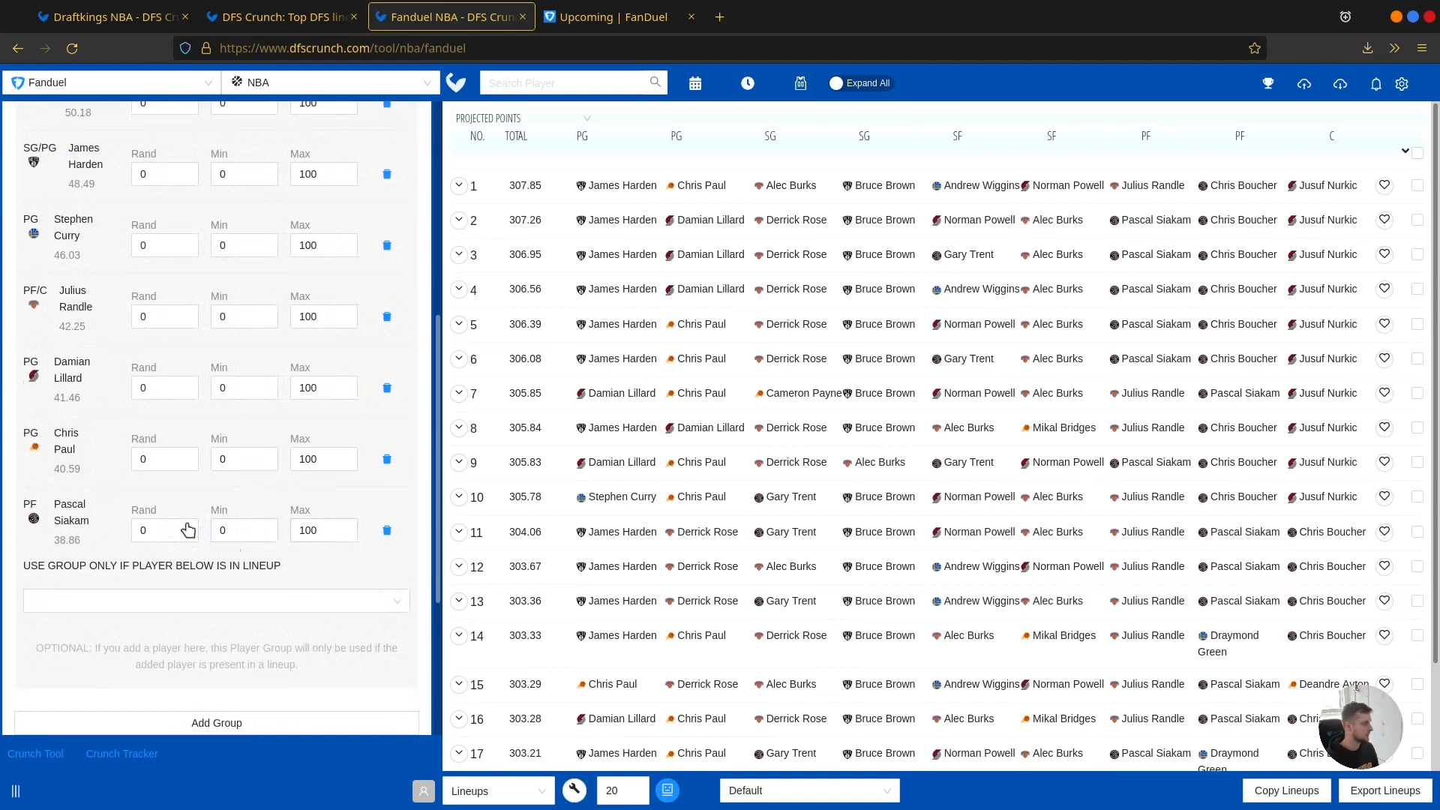
scroll(255, 585, "up", 2)
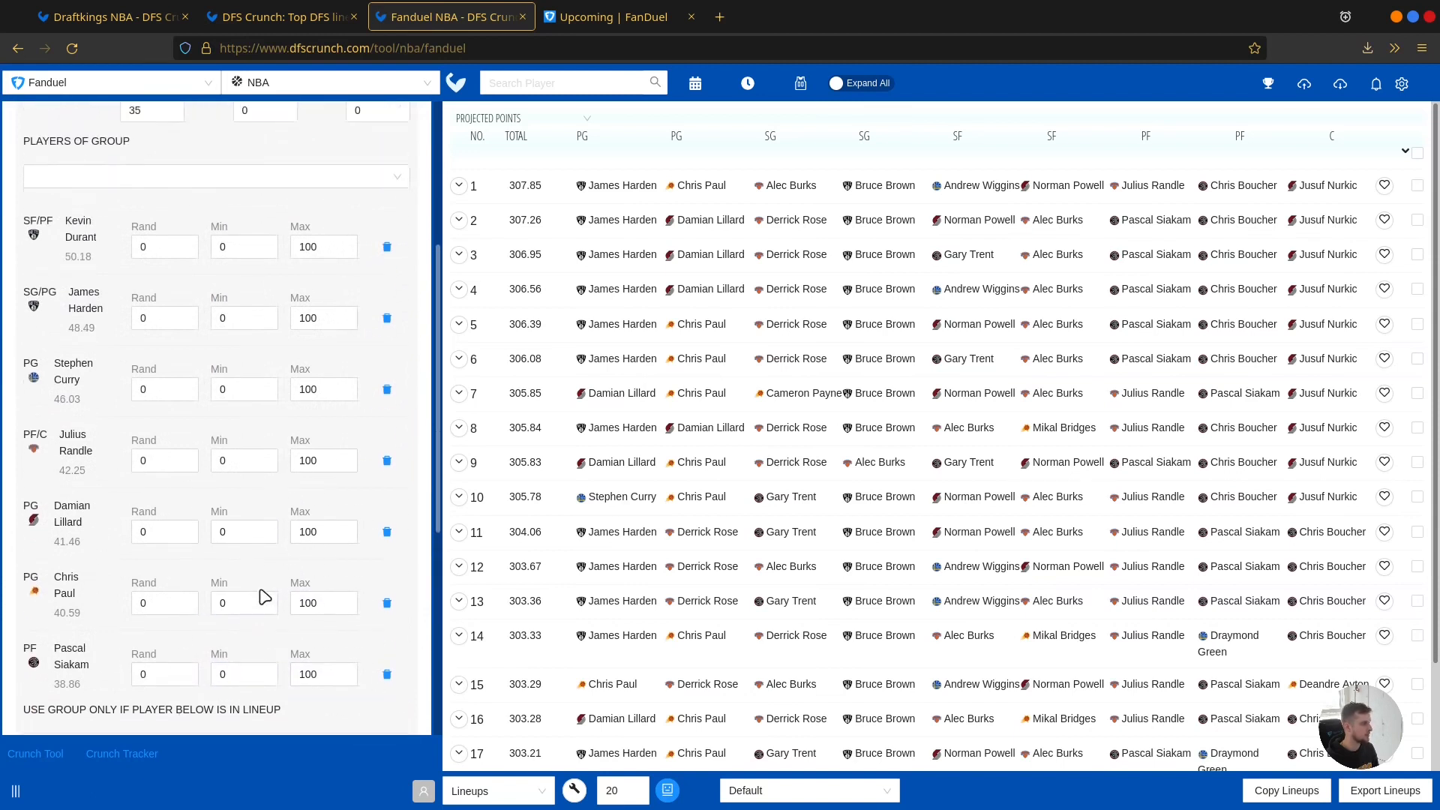
scroll(261, 591, "up", 1)
scroll(261, 591, "down", 4)
scroll(261, 591, "up", 5)
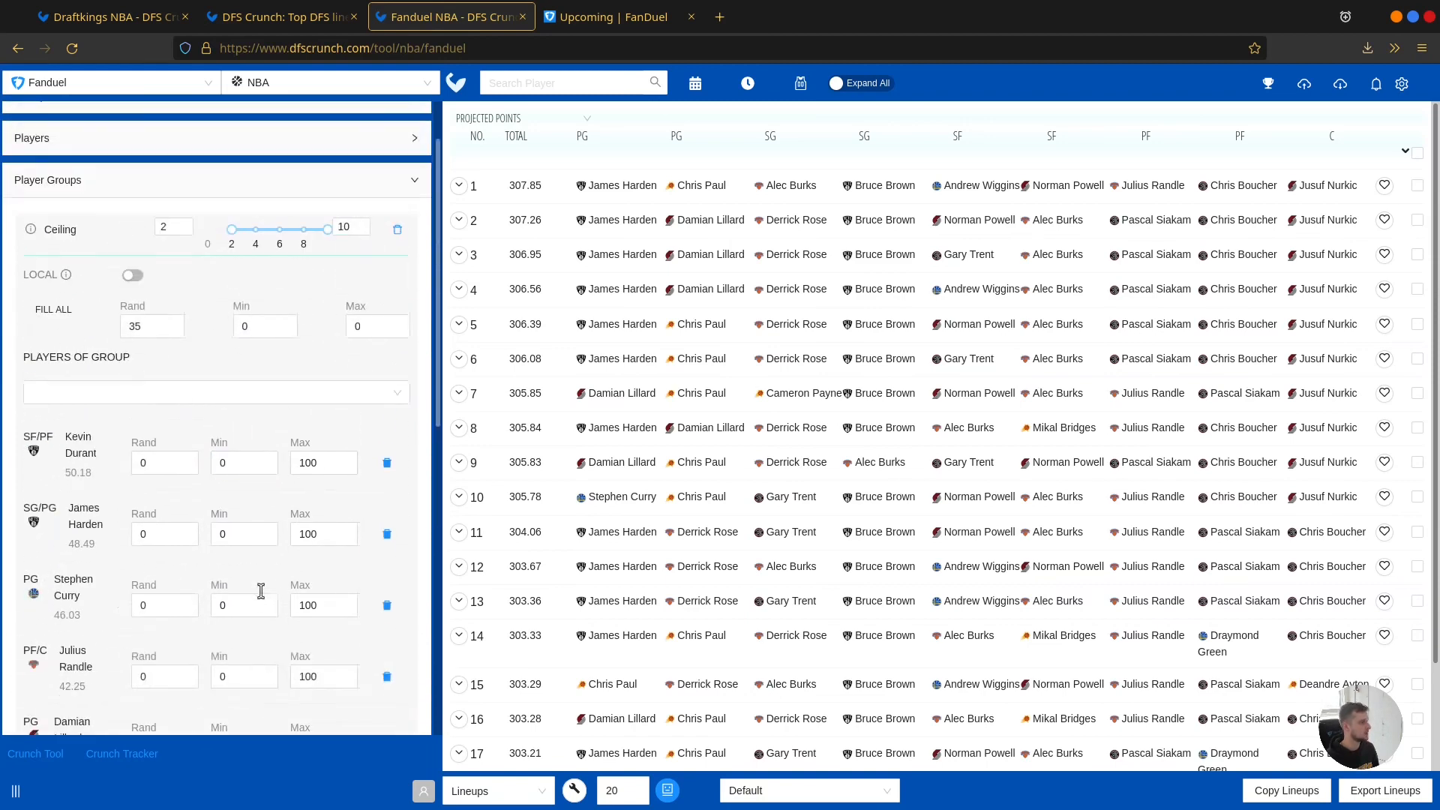
scroll(265, 597, "down", 4)
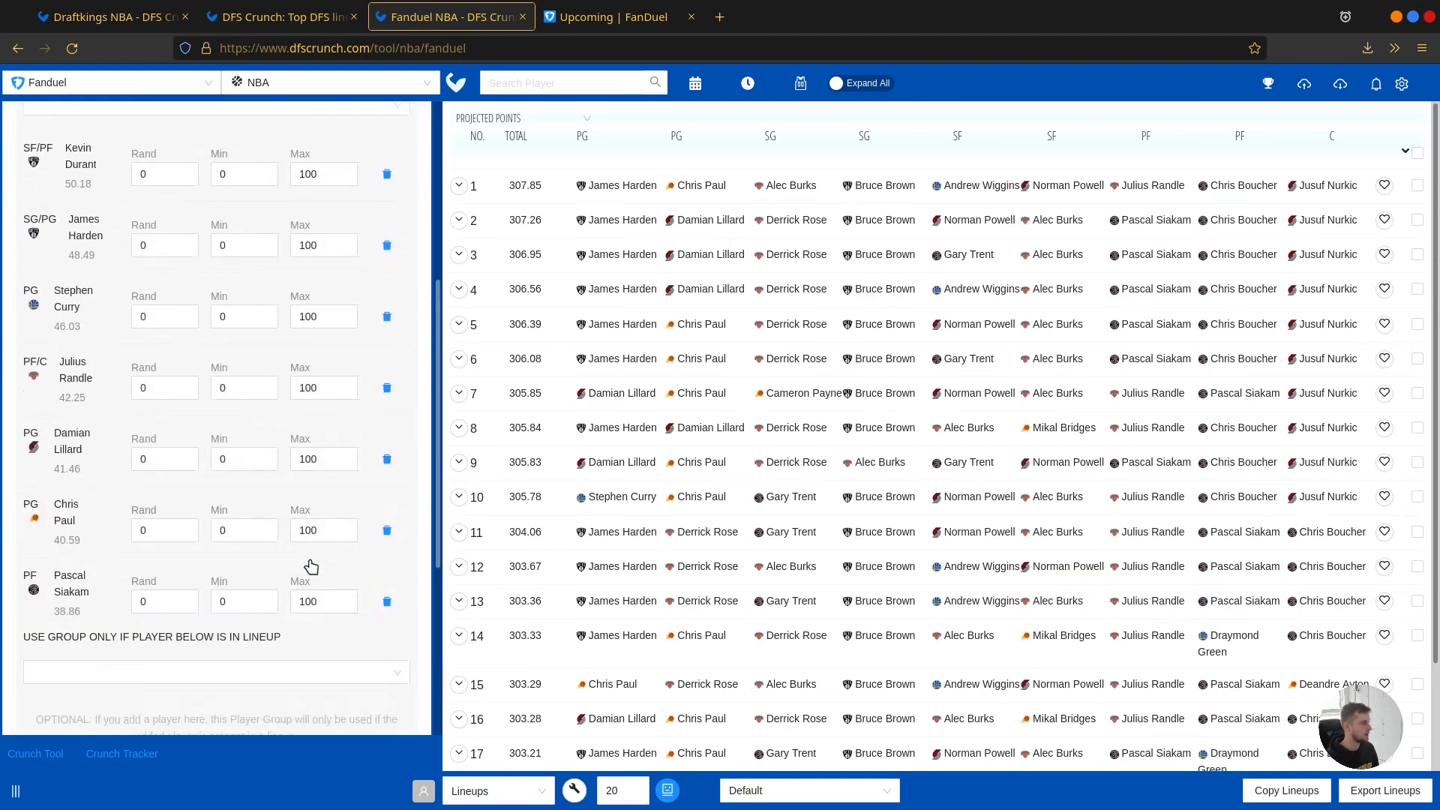
scroll(311, 562, "up", 1)
scroll(292, 381, "up", 4)
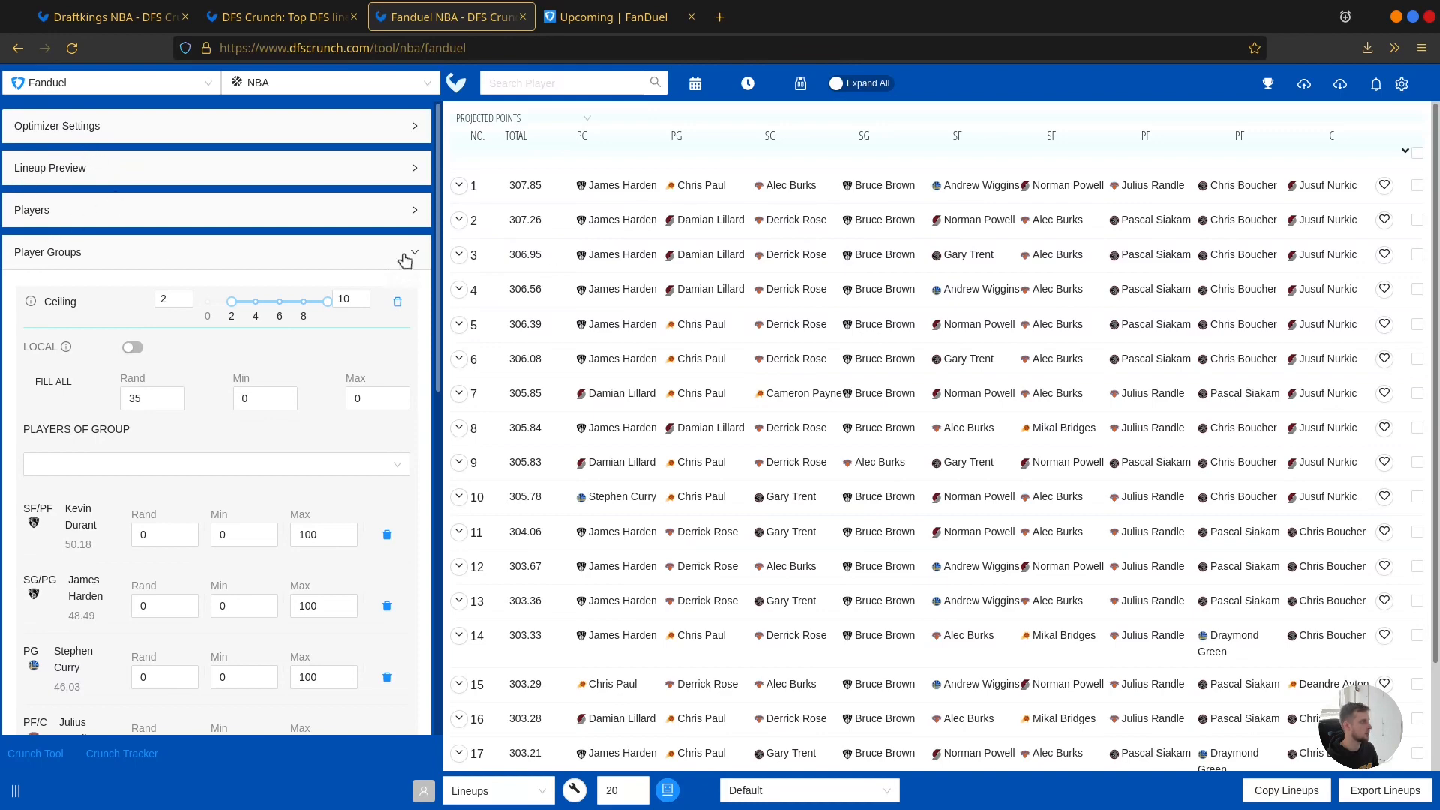
scroll(233, 465, "down", 3)
scroll(255, 415, "up", 3)
scroll(422, 438, "down", 7)
scroll(420, 438, "down", 3)
scroll(412, 540, "up", 9)
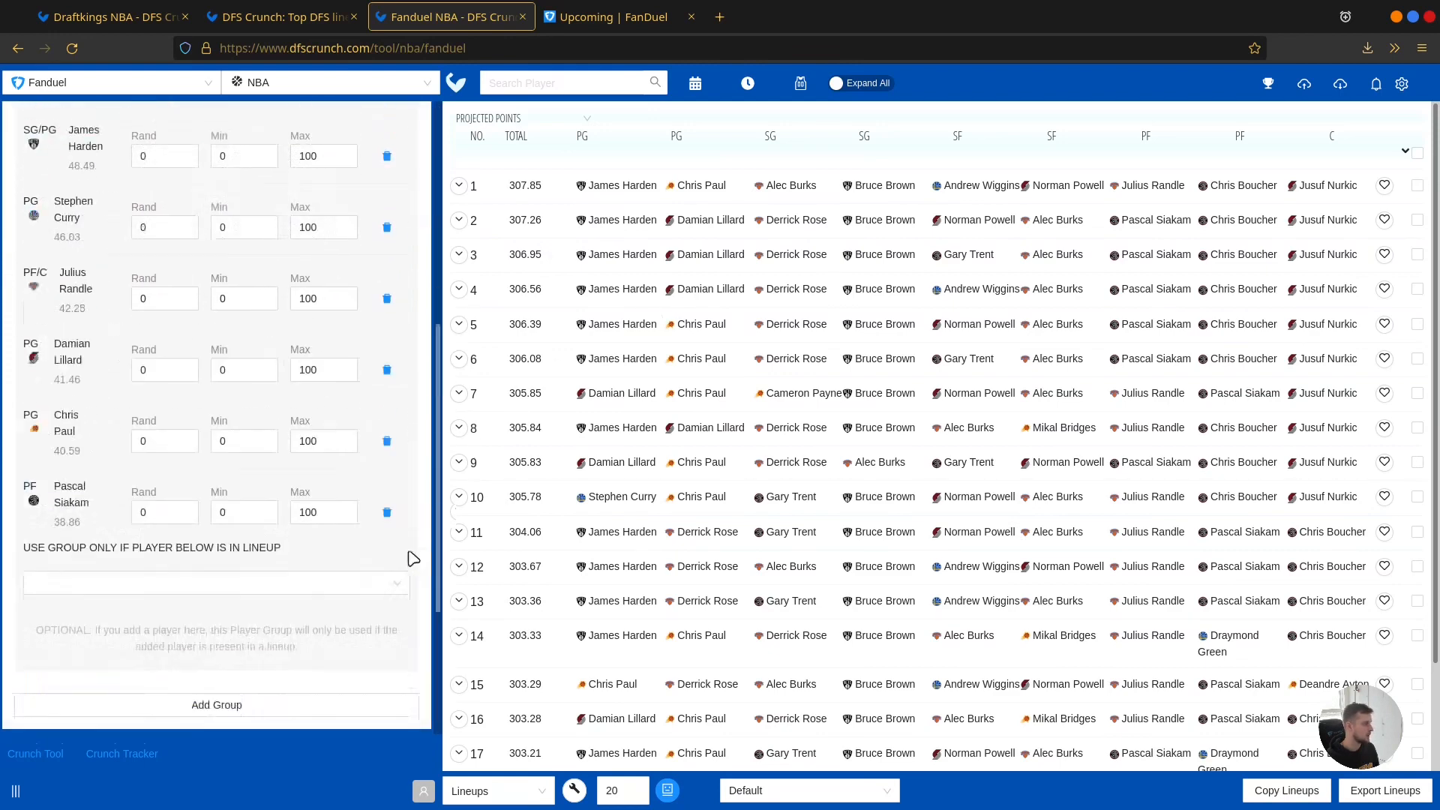